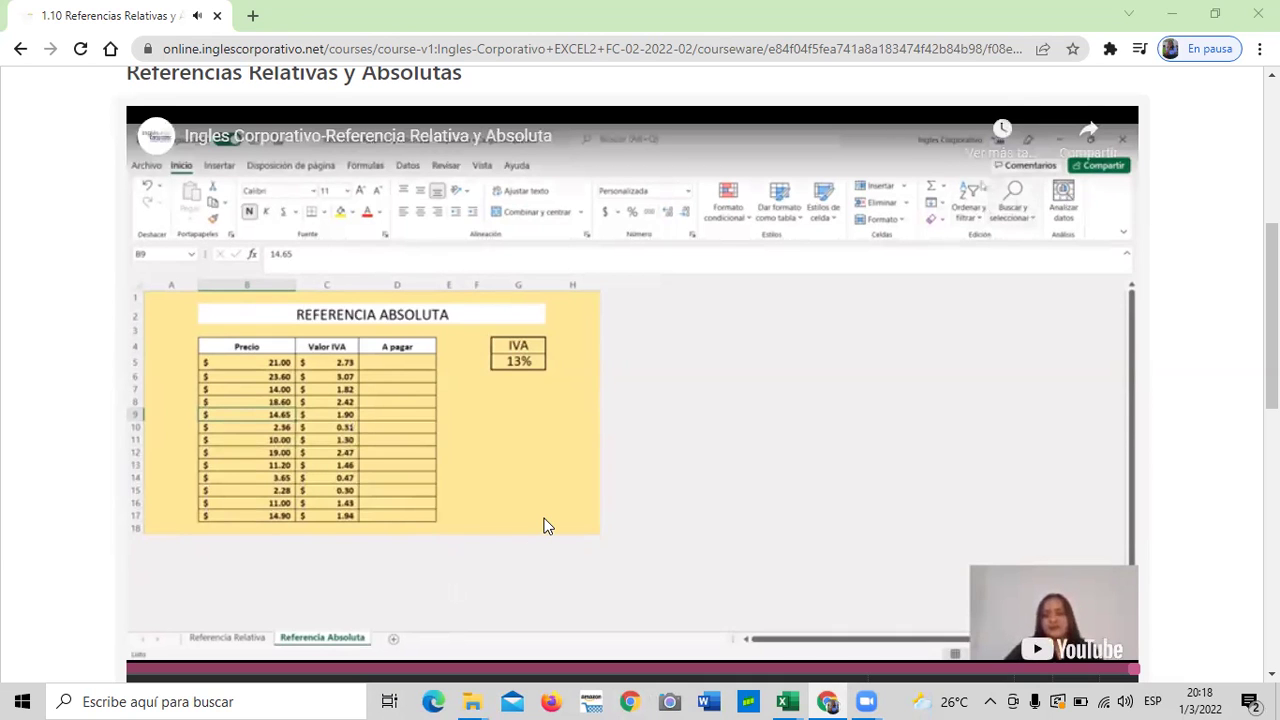
# Switch from the course page to the Referencia Relativa y Absoluta - copia (1) workbook in Excel and show the Referencia Relativa sheet.
pyautogui.scroll(-1, 748, 478)
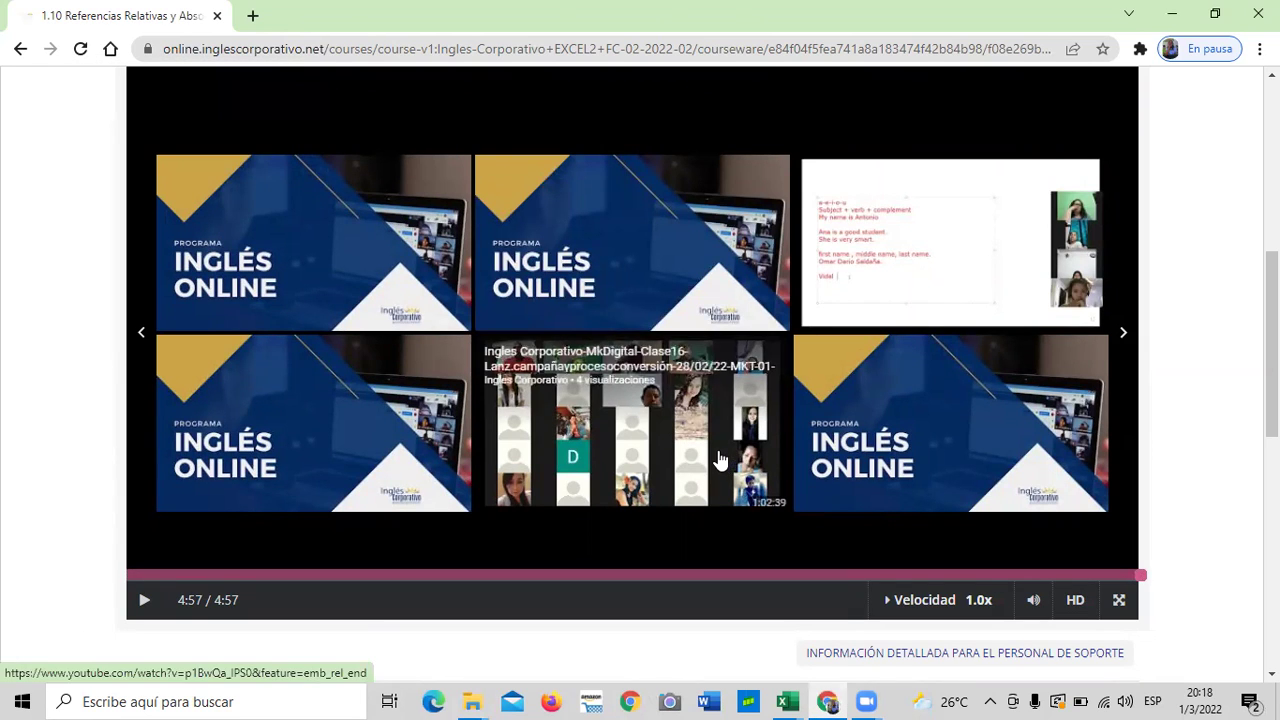
pyautogui.scroll(-1, 720, 460)
pyautogui.scroll(-2, 705, 445)
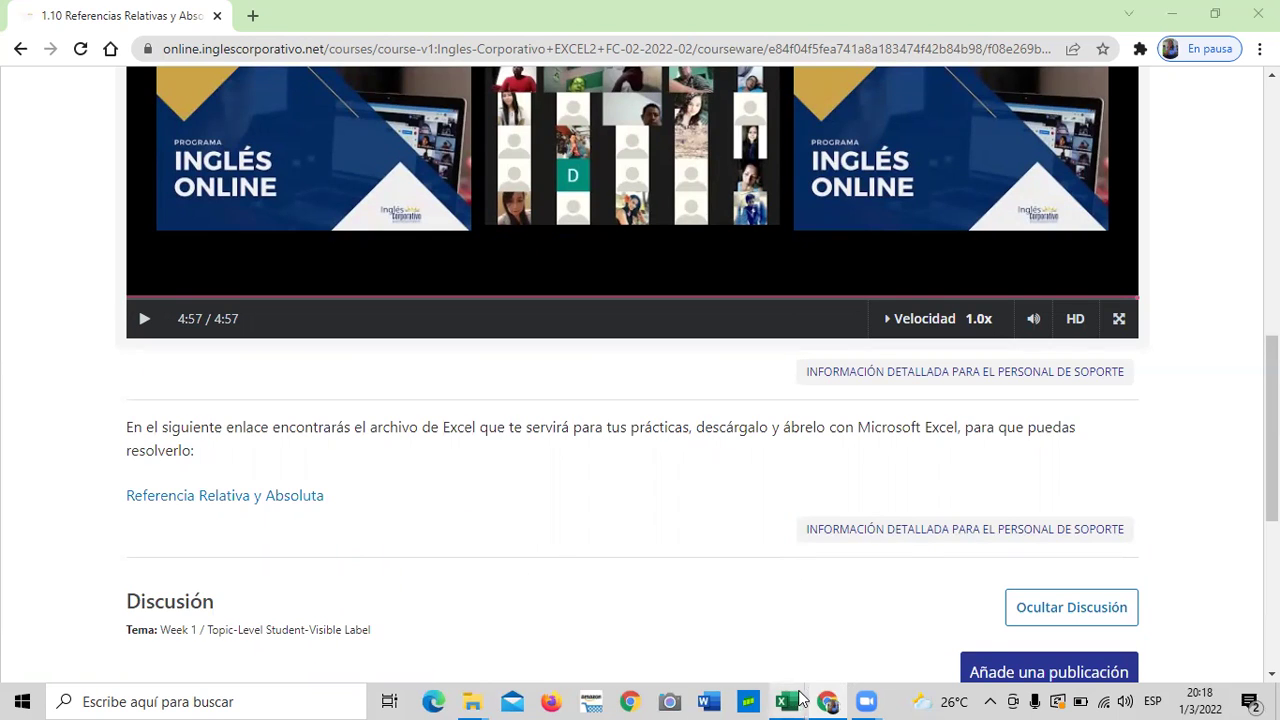
pyautogui.moveTo(798, 697)
pyautogui.click(720, 638)
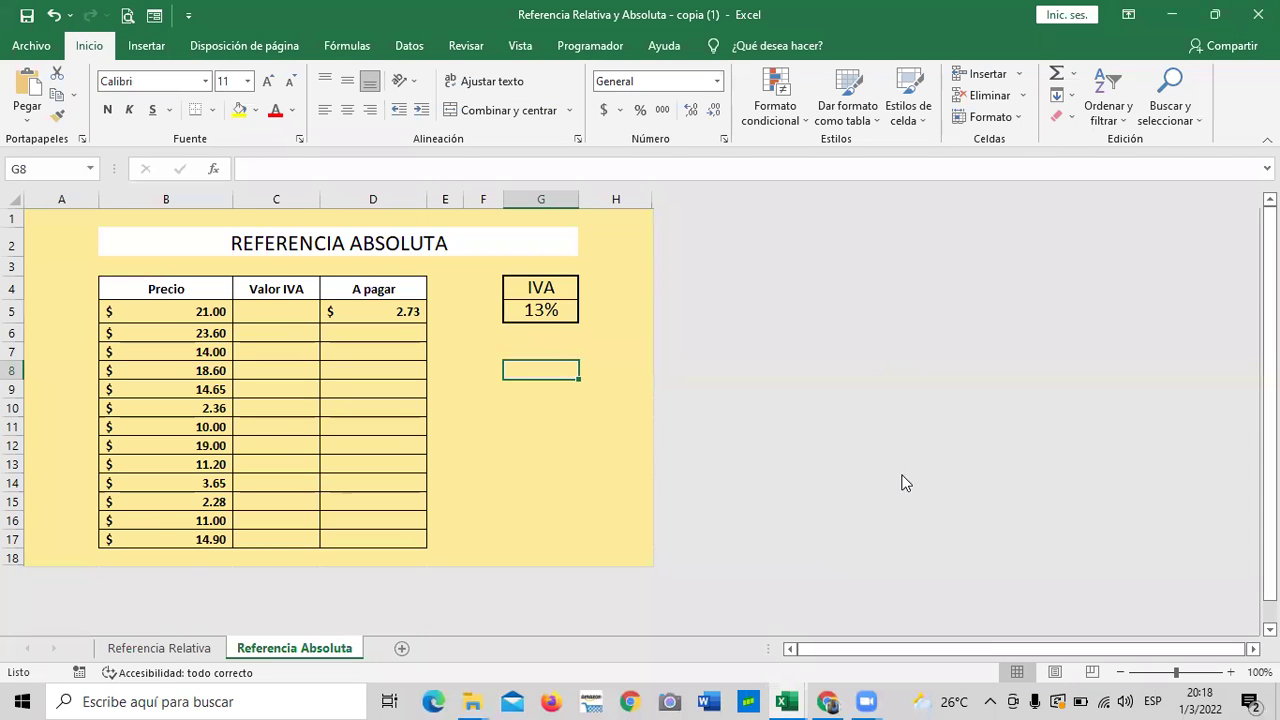
pyautogui.click(170, 650)
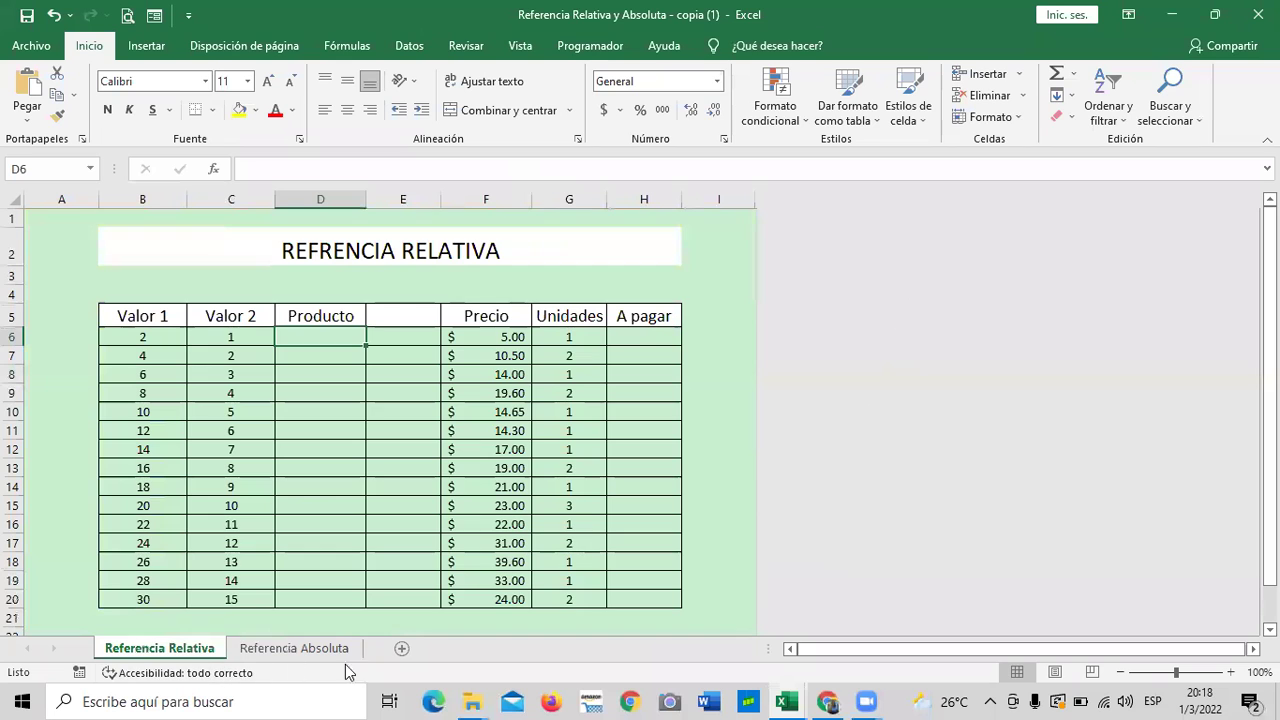
# View the Referencias workbook and return to the Referencia Relativa y Absoluta - copia (1) workbook.
pyautogui.moveTo(787, 700)
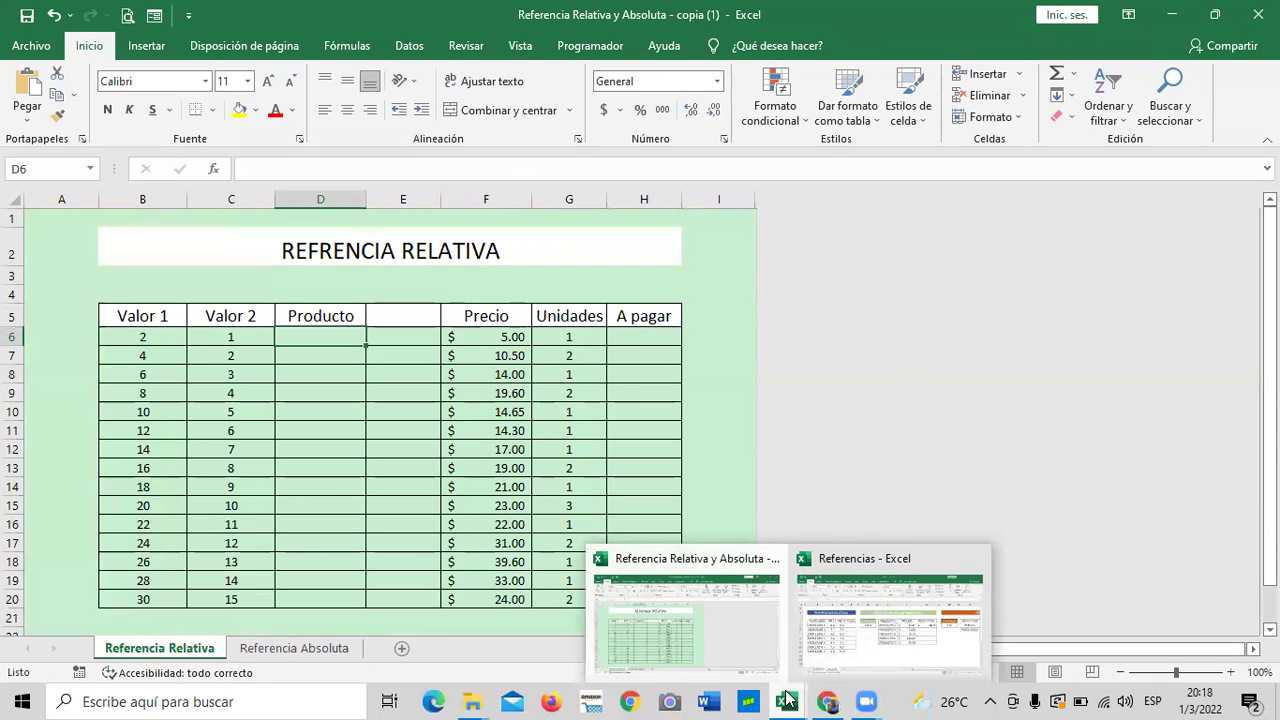
pyautogui.click(879, 632)
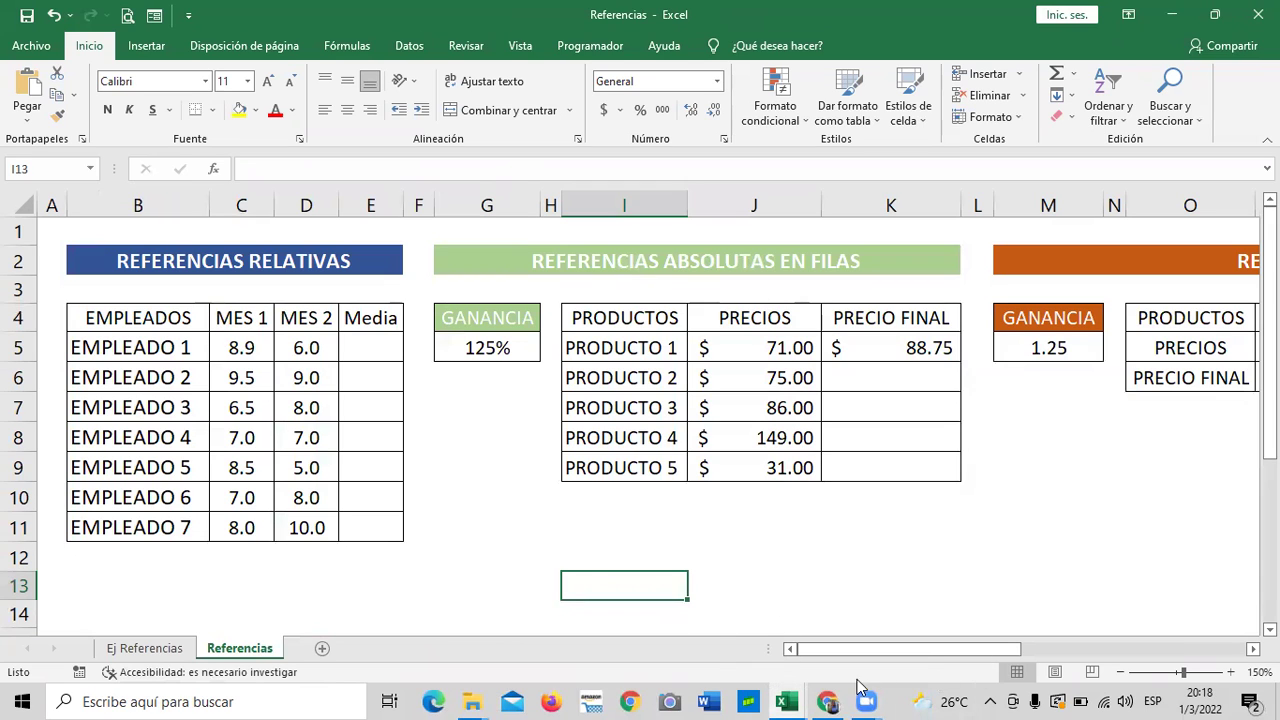
pyautogui.moveTo(787, 700)
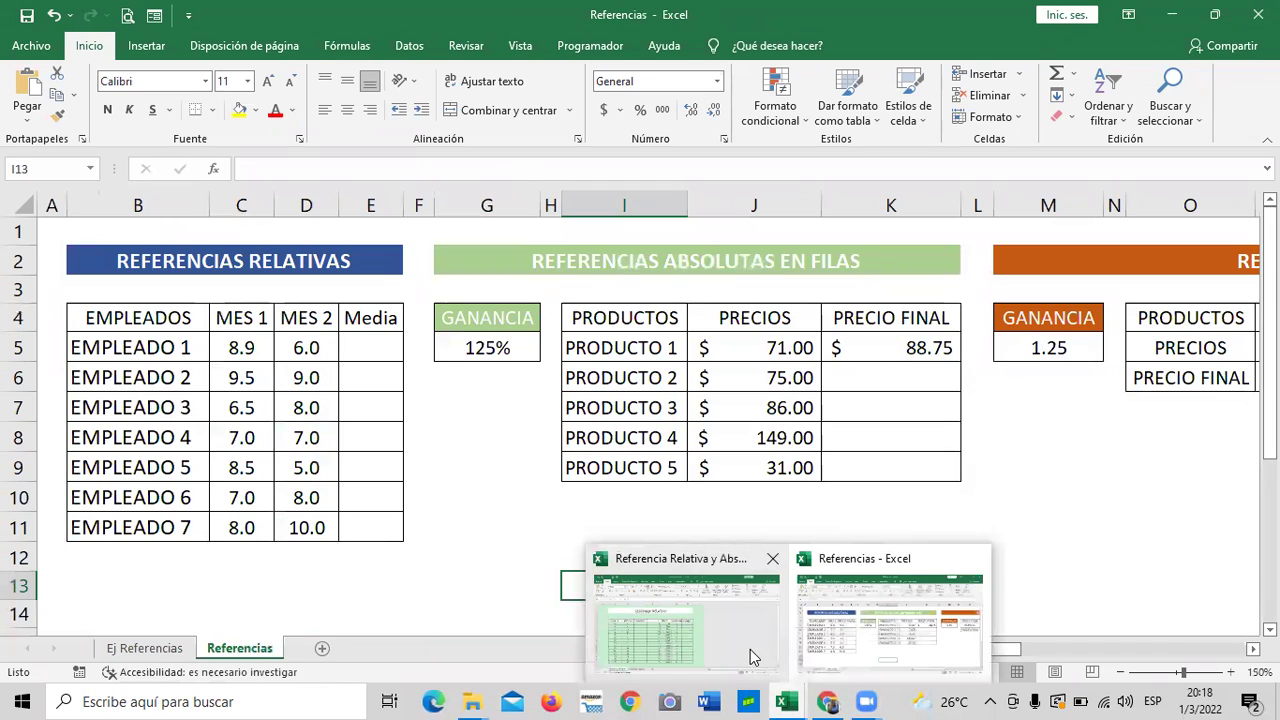
pyautogui.click(749, 649)
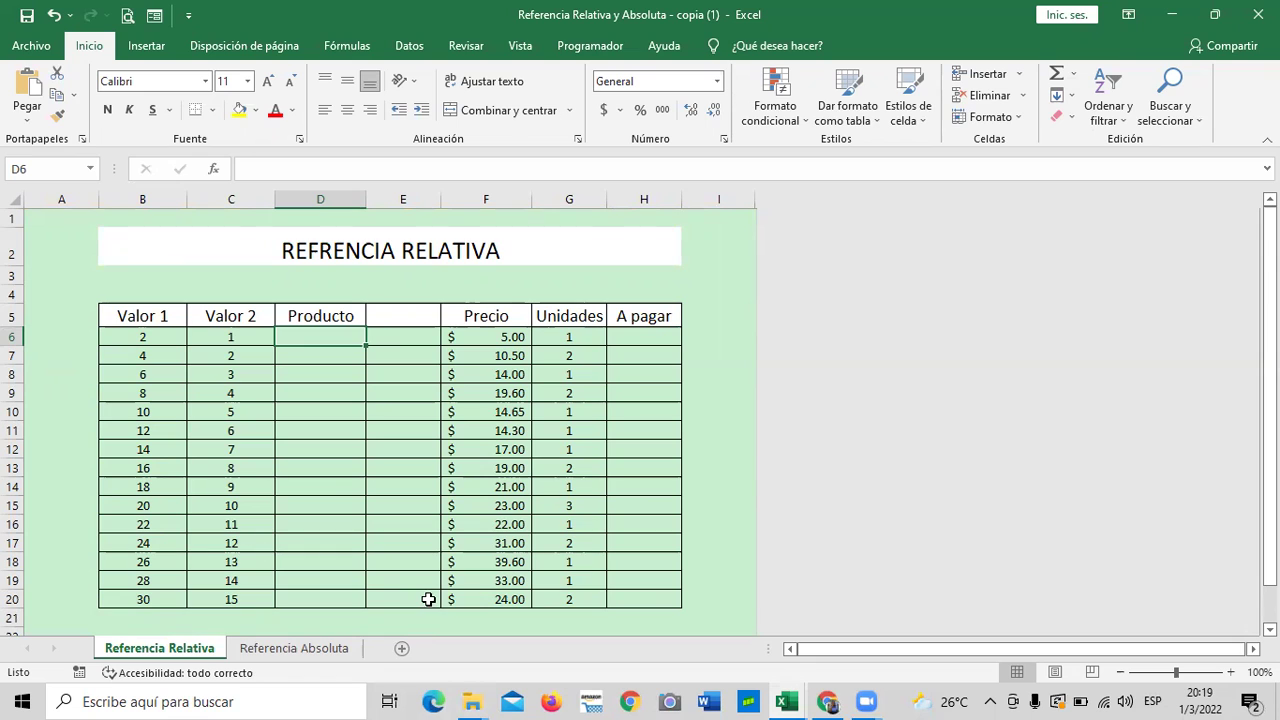
# Show the Referencia Absoluta sheet and select the IVA percentage cell G5.
pyautogui.click(170, 332)
pyautogui.click(265, 650)
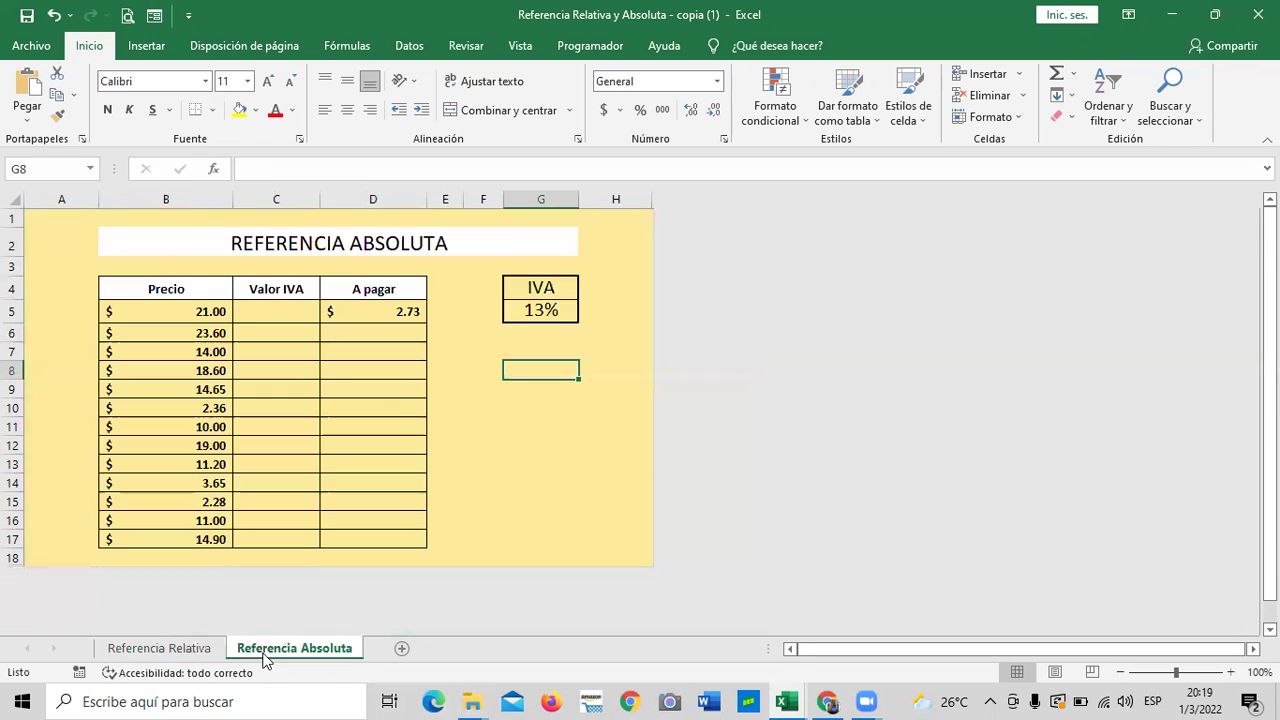
pyautogui.click(541, 309)
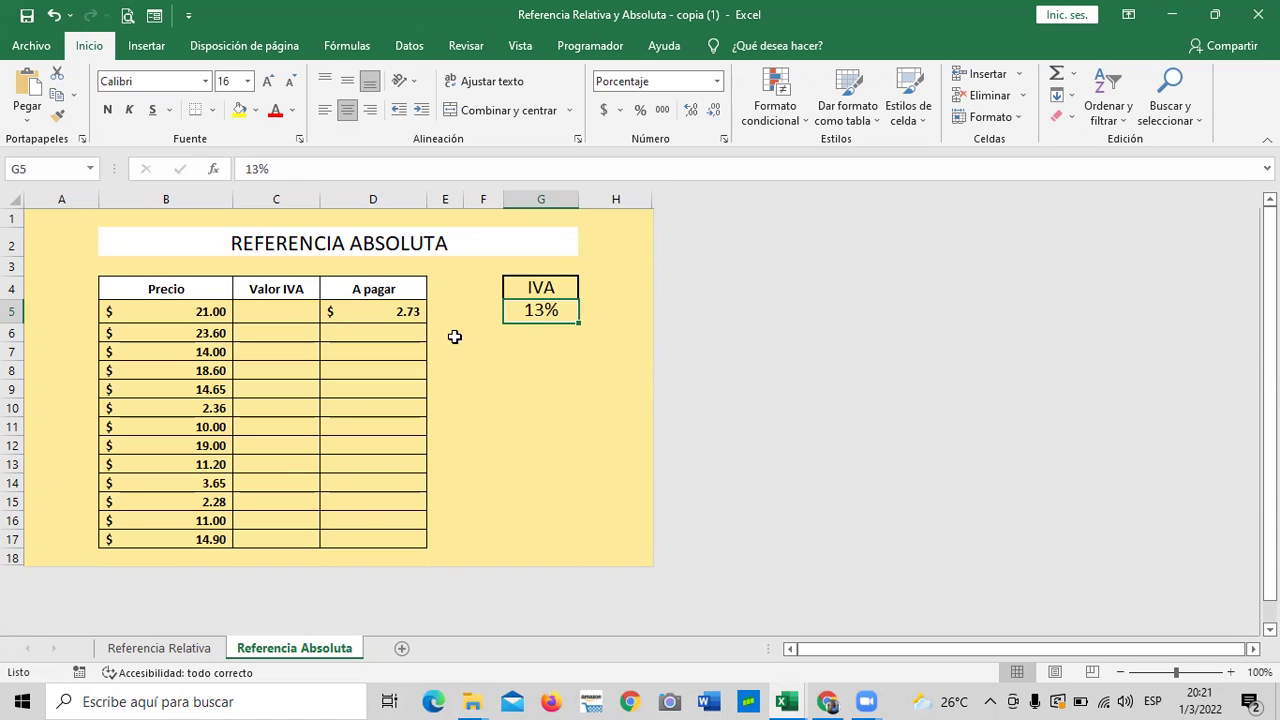
pyautogui.click(168, 648)
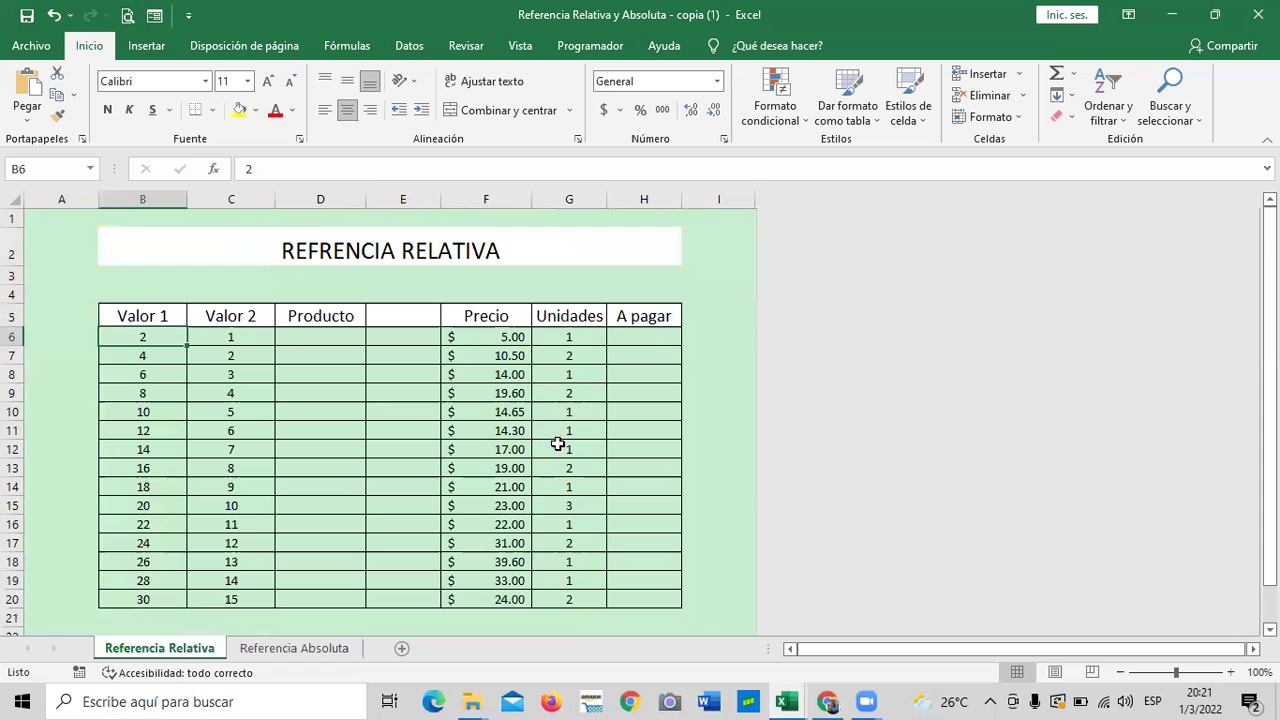
pyautogui.scroll(-1, 563, 440)
pyautogui.scroll(1, 538, 500)
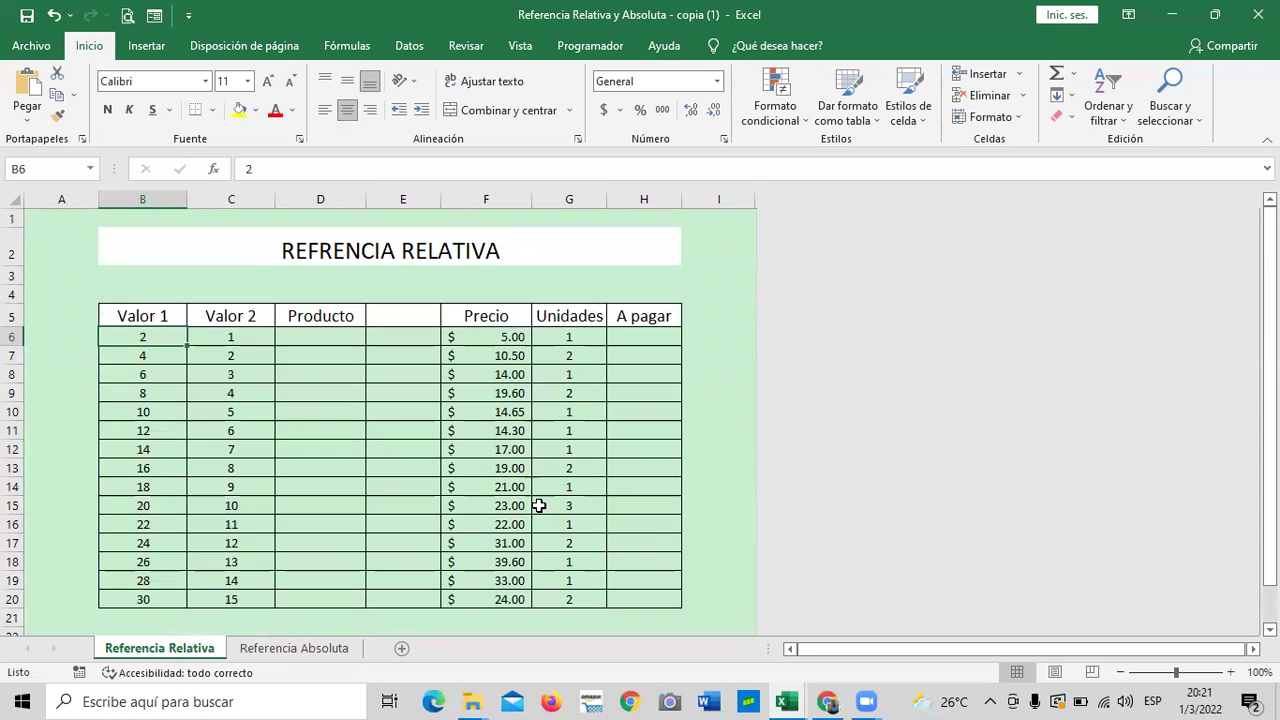
pyautogui.click(660, 336)
pyautogui.write('=')
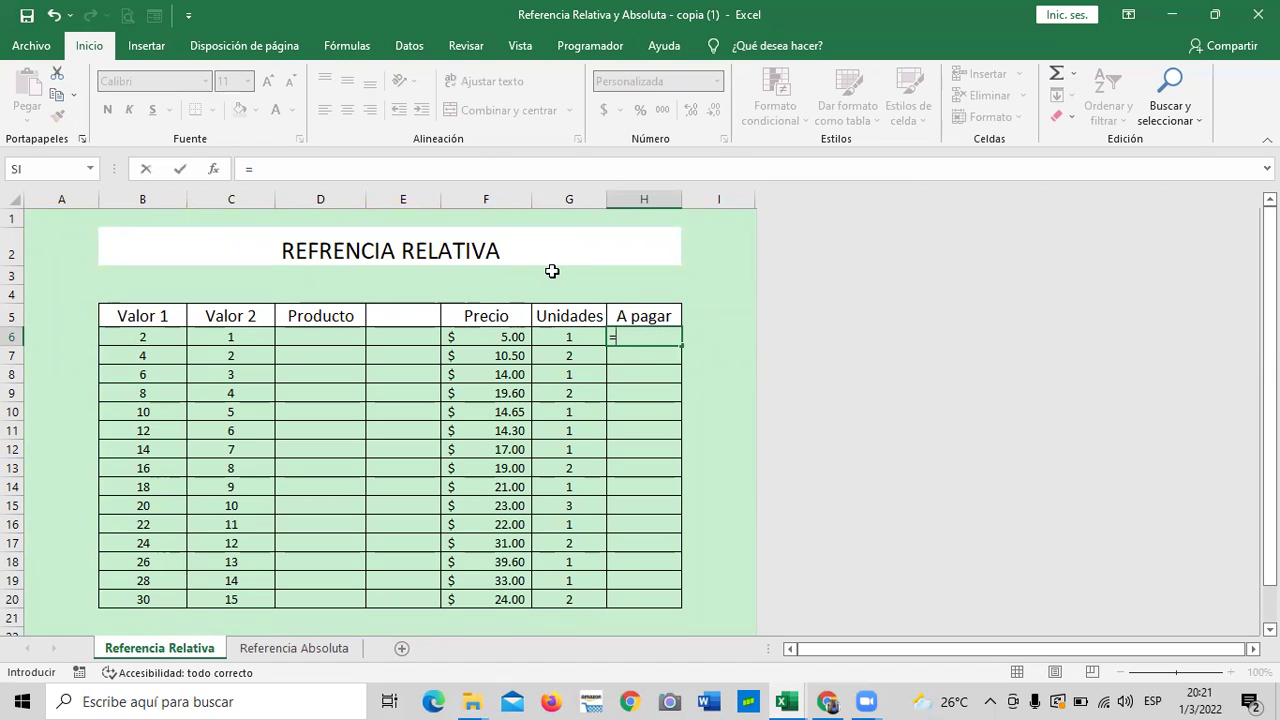
pyautogui.press('Escape')
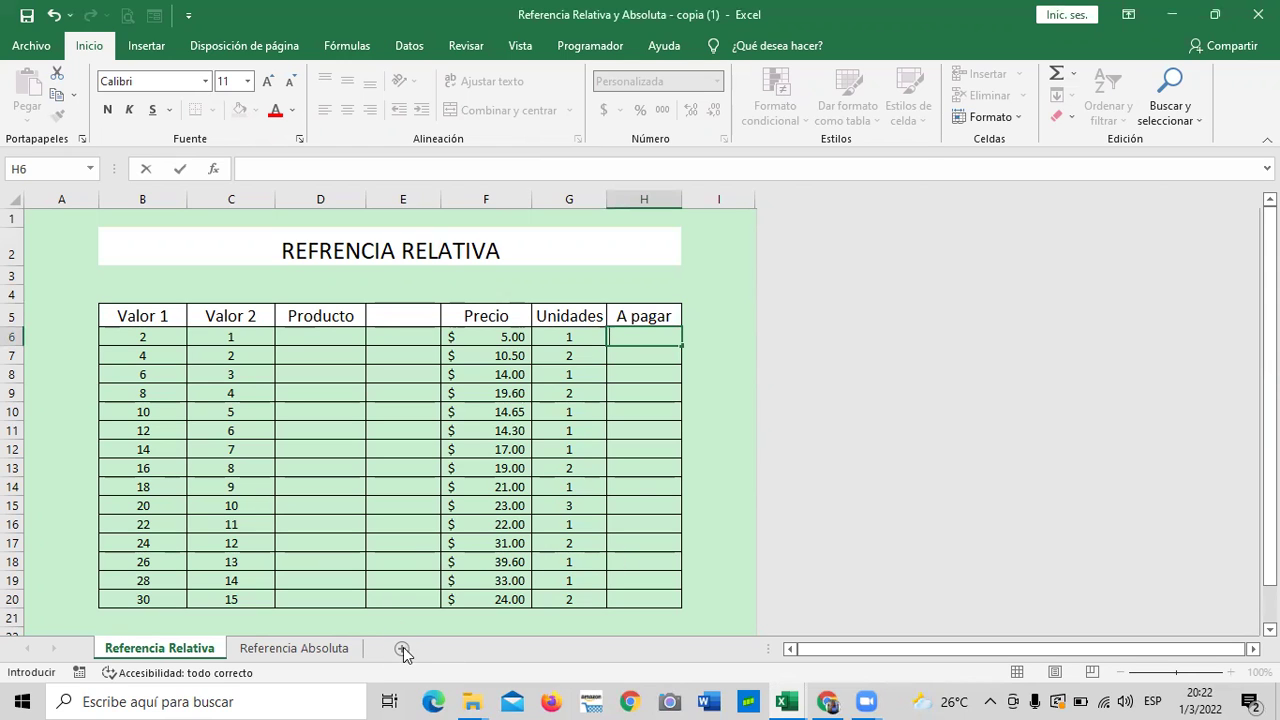
pyautogui.click(578, 482)
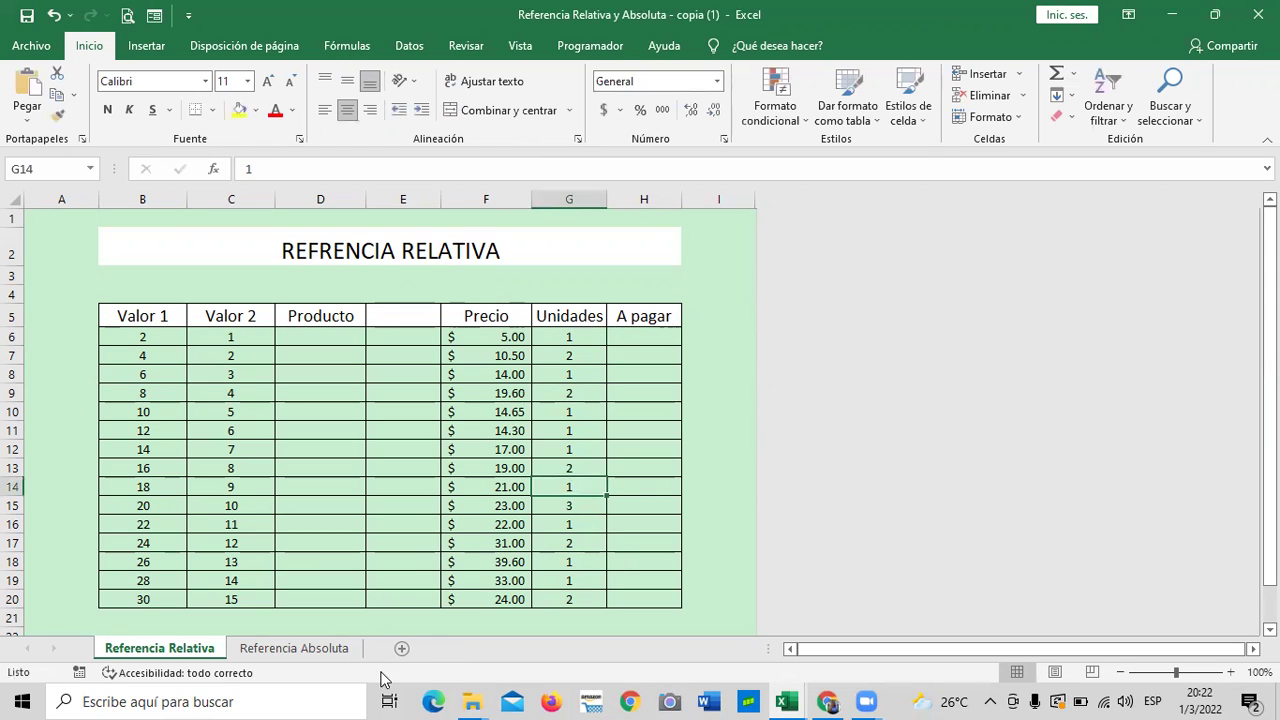
# Add a new worksheet to the workbook and enter 1 in cell F4.
pyautogui.click(401, 648)
pyautogui.click(402, 278)
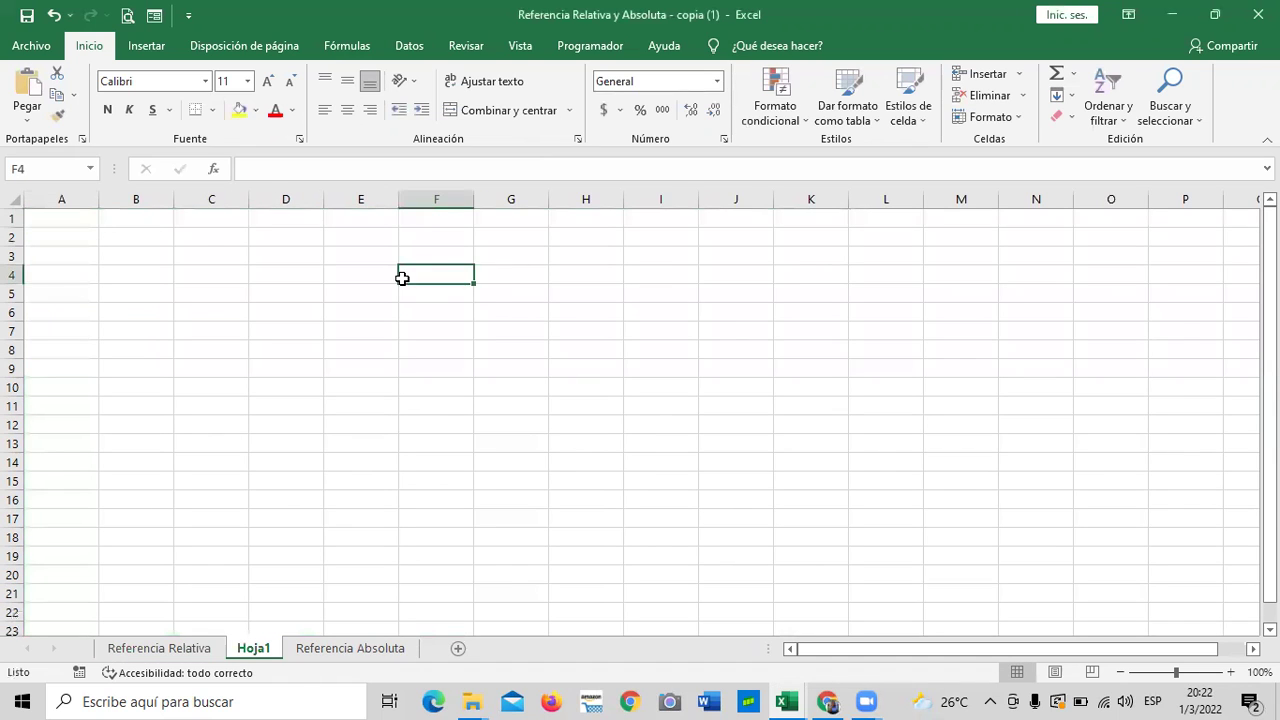
pyautogui.write('1')
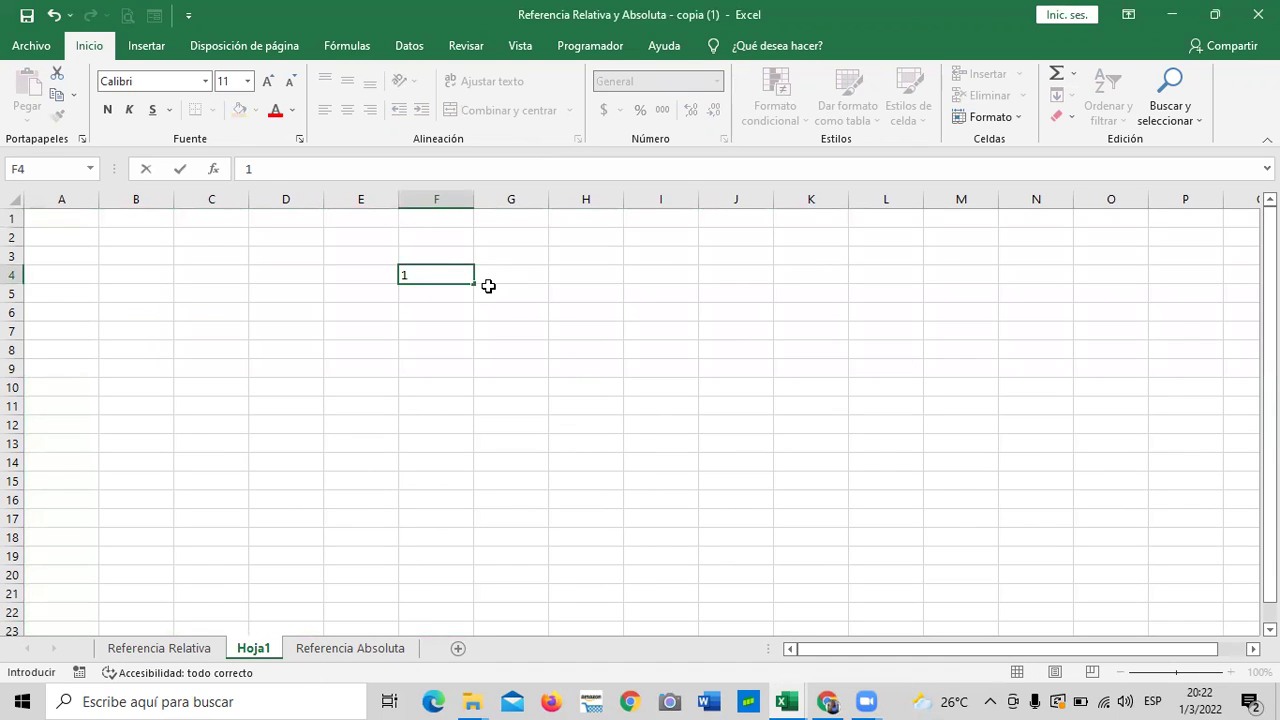
pyautogui.click(414, 372)
# Fill the value in F4 down to F13 with the fill handle.
pyautogui.click(428, 270)
pyautogui.moveTo(428, 270); pyautogui.dragTo(443, 449)
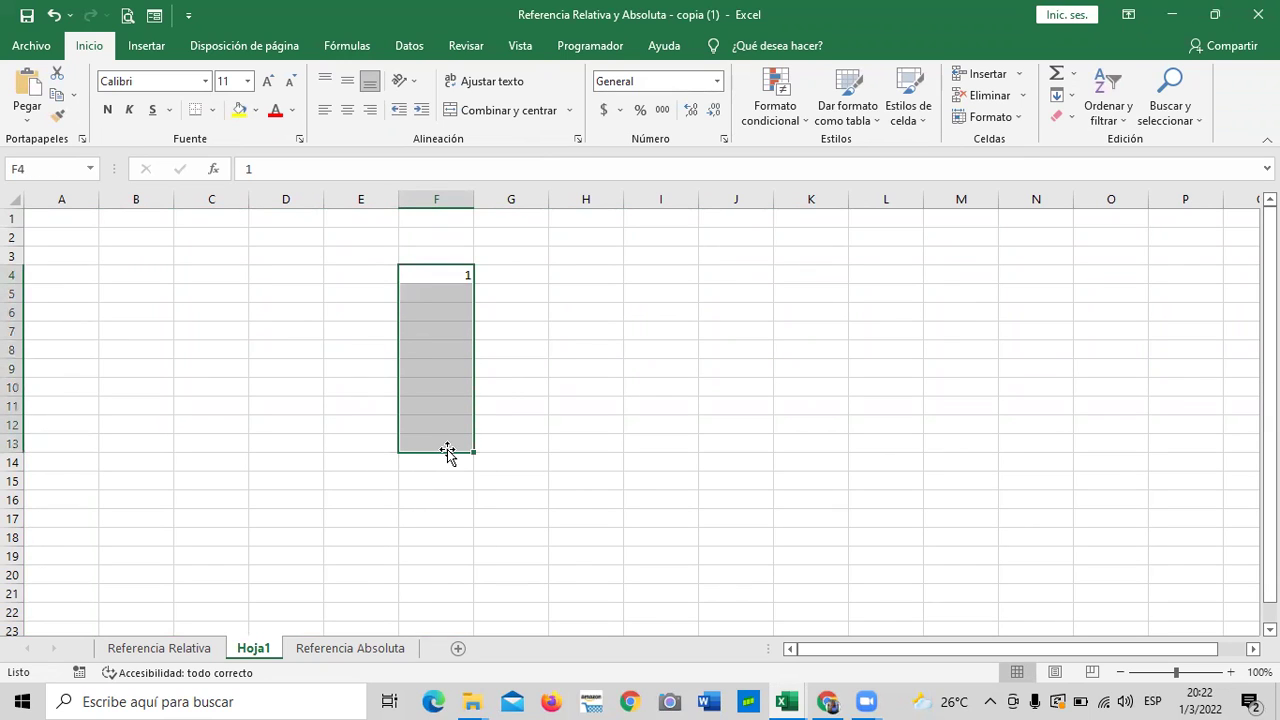
pyautogui.click(540, 440)
pyautogui.click(434, 271)
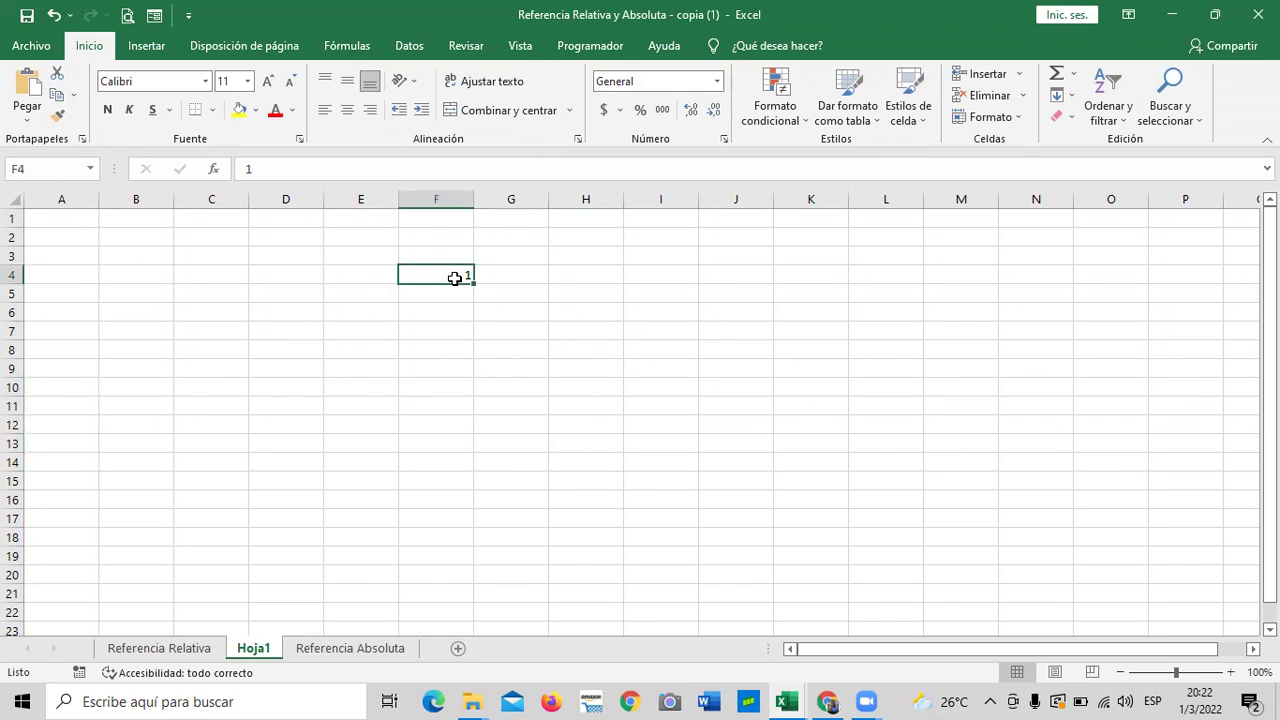
pyautogui.moveTo(472, 284); pyautogui.dragTo(472, 284)
pyautogui.moveTo(474, 282); pyautogui.dragTo(472, 455)
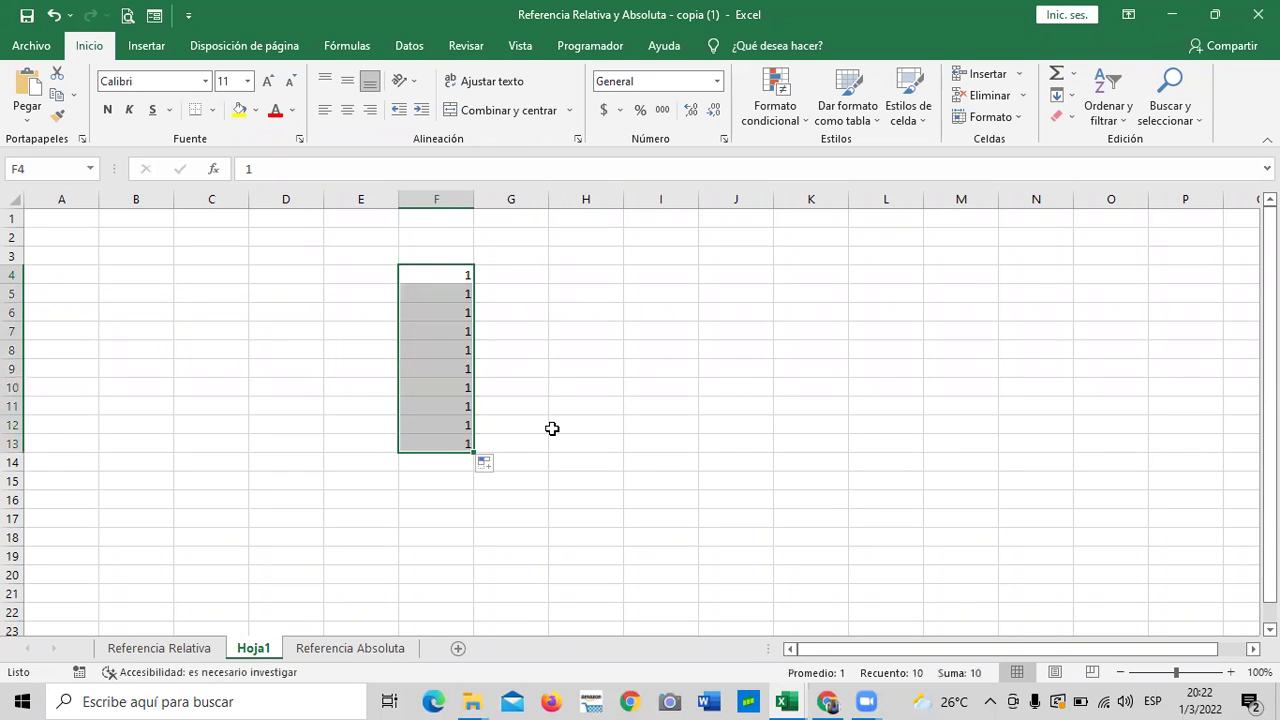
# Clear the contents of the range F4:F13 on the new sheet.
pyautogui.click(568, 426)
pyautogui.moveTo(450, 280); pyautogui.dragTo(440, 452)
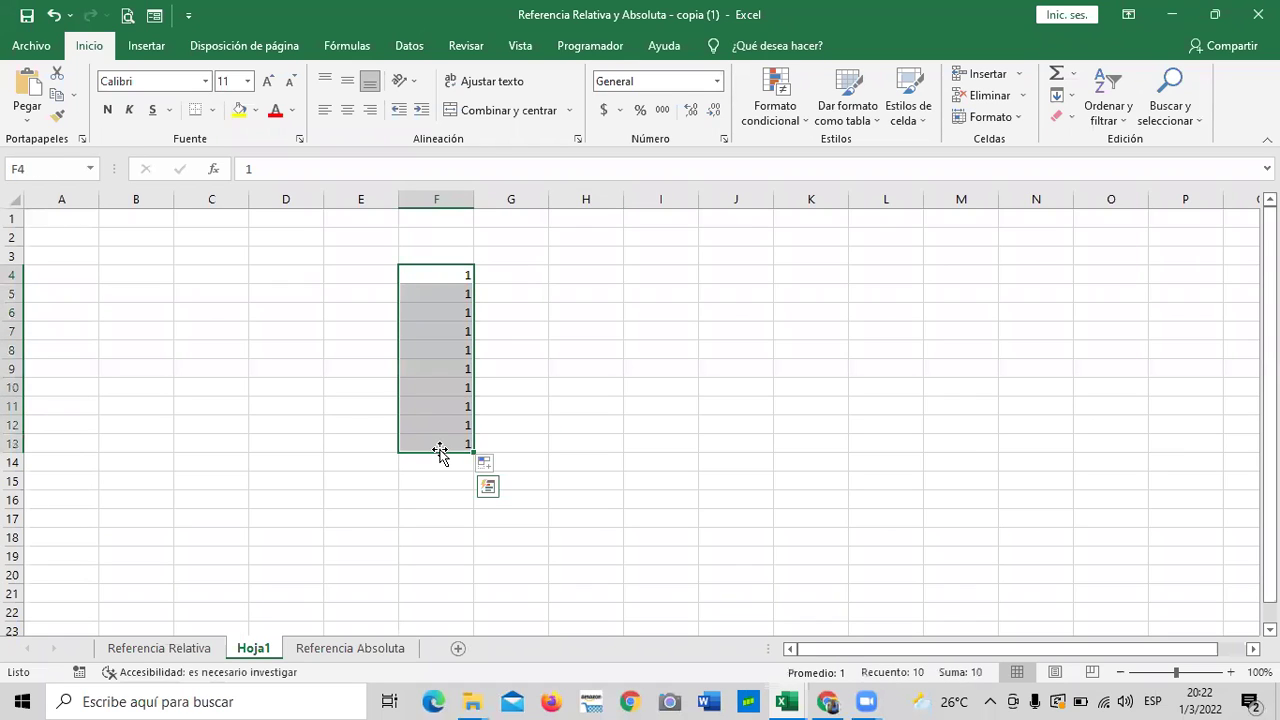
pyautogui.press('Delete')
pyautogui.click(573, 423)
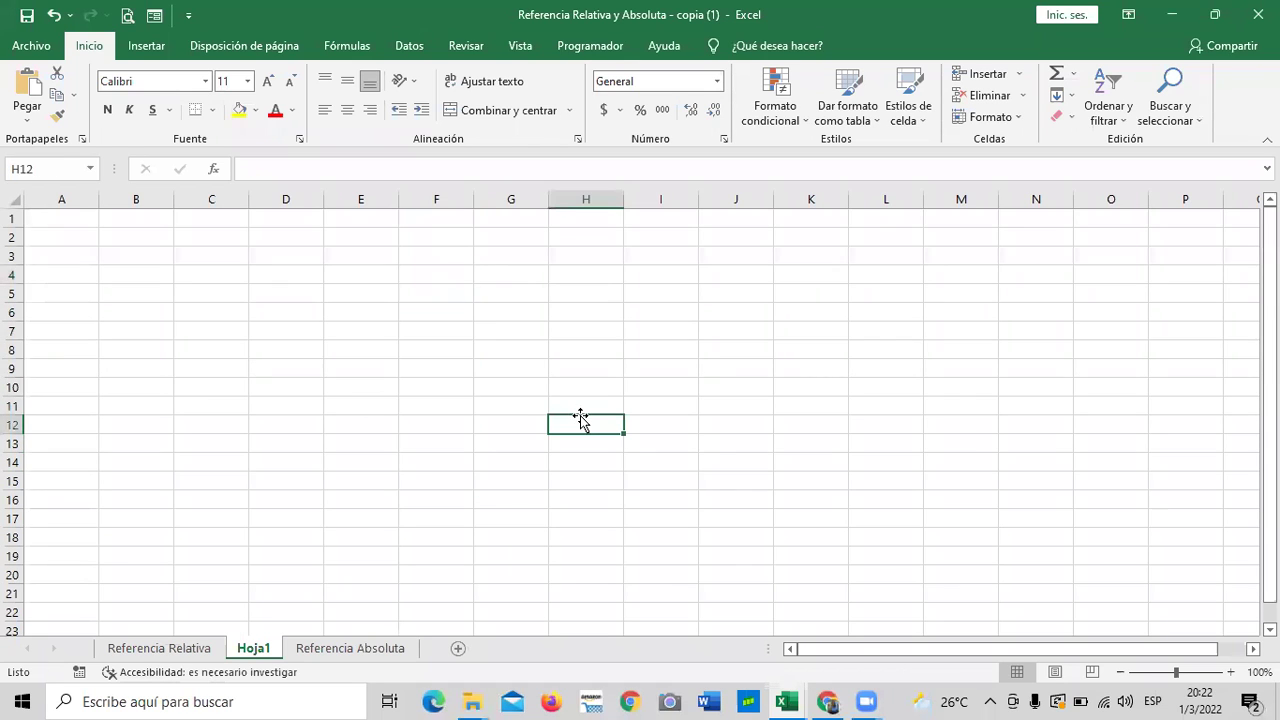
# Move the Hoja1 sheet after Referencia Absoluta and show the Referencia Absoluta sheet.
pyautogui.moveTo(242, 650); pyautogui.dragTo(356, 652)
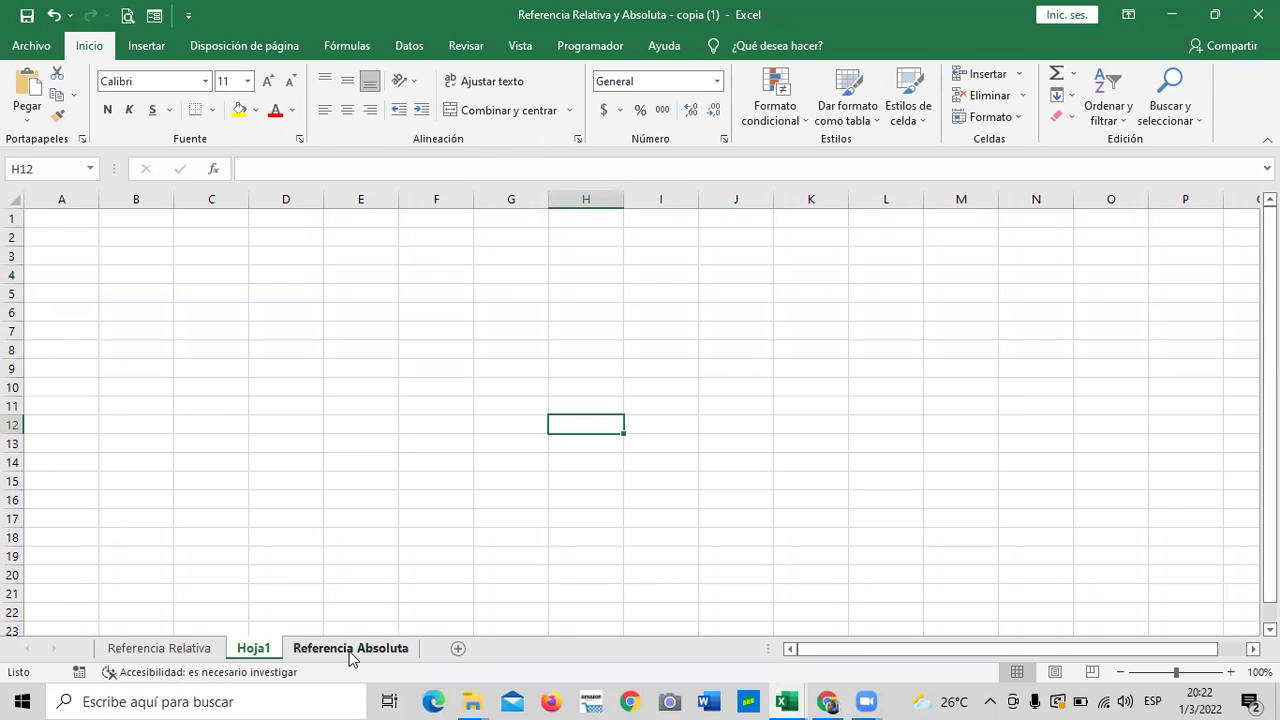
pyautogui.click(350, 651)
pyautogui.moveTo(250, 655); pyautogui.dragTo(252, 650)
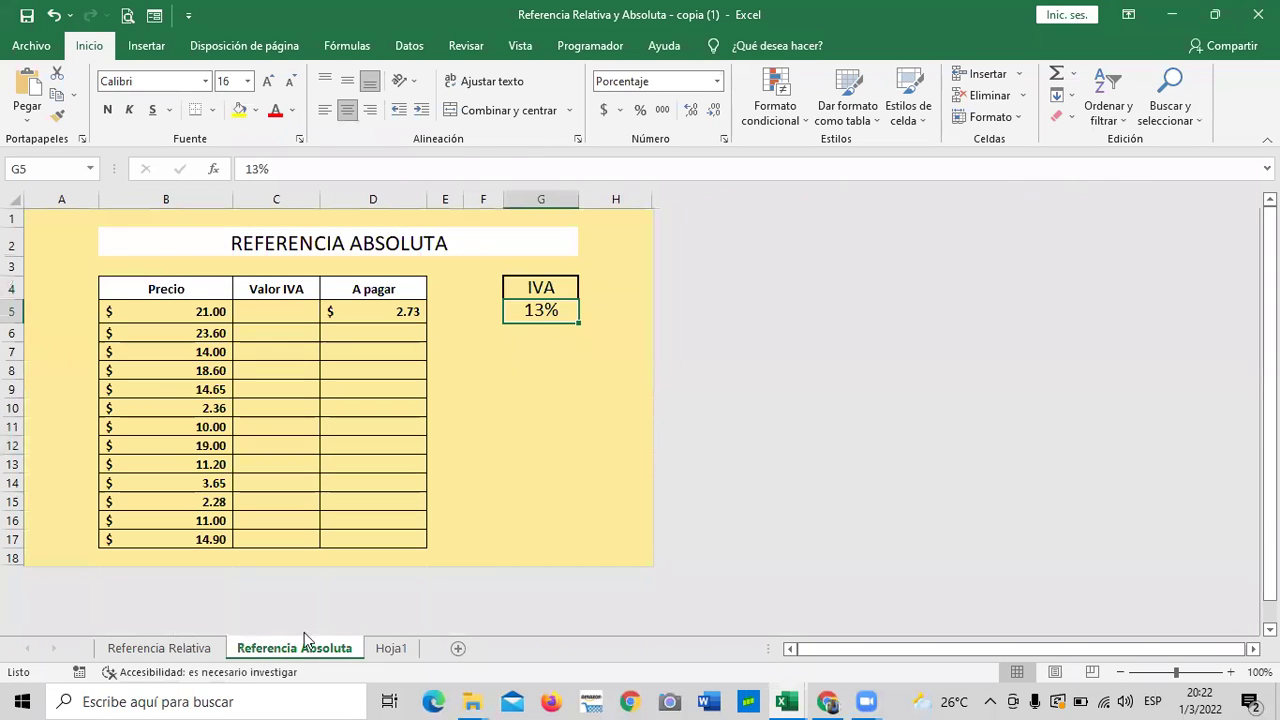
# Examine the Precio and A pagar columns and the IVA rate on the Referencia Absoluta sheet.
pyautogui.click(500, 537)
pyautogui.click(512, 452)
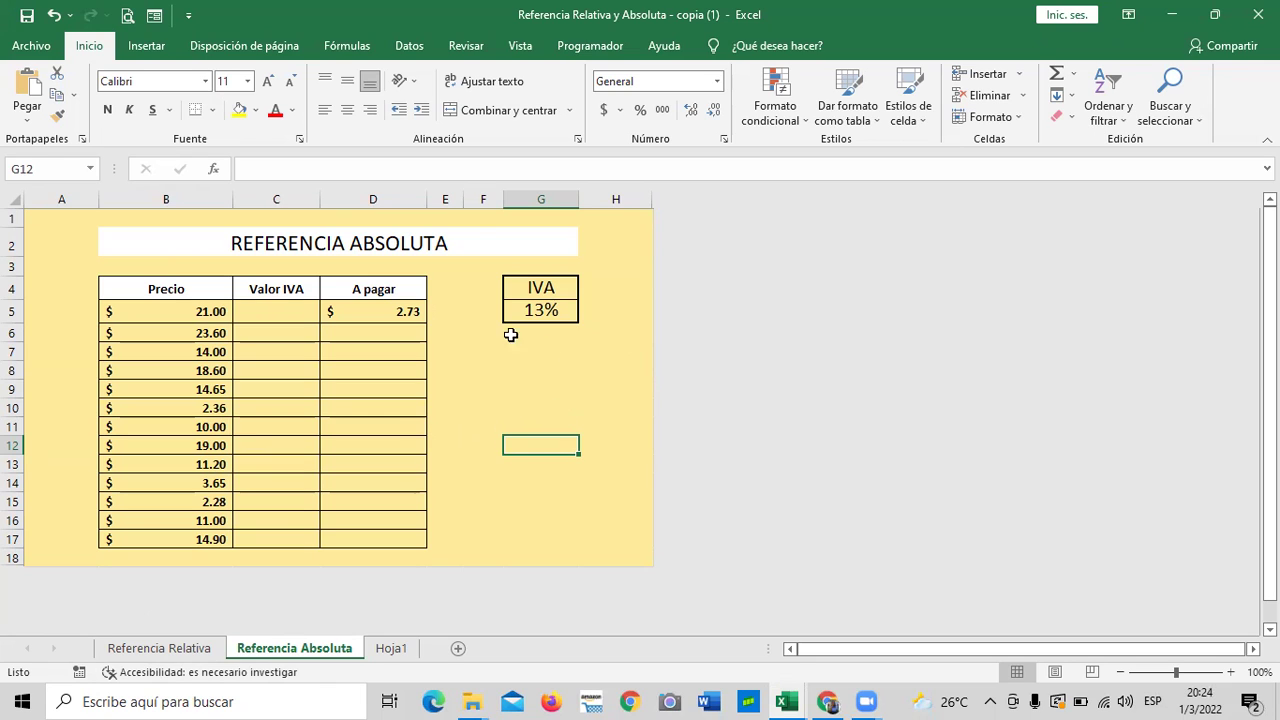
pyautogui.click(499, 369)
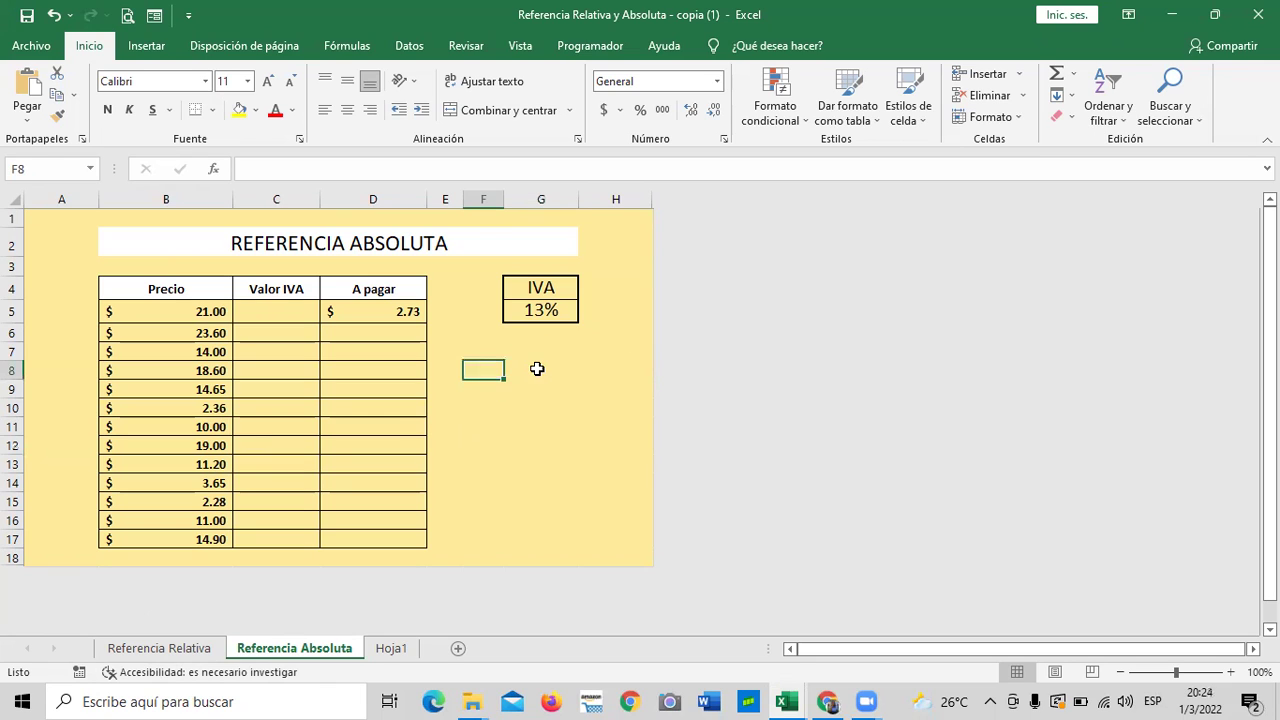
pyautogui.click(538, 367)
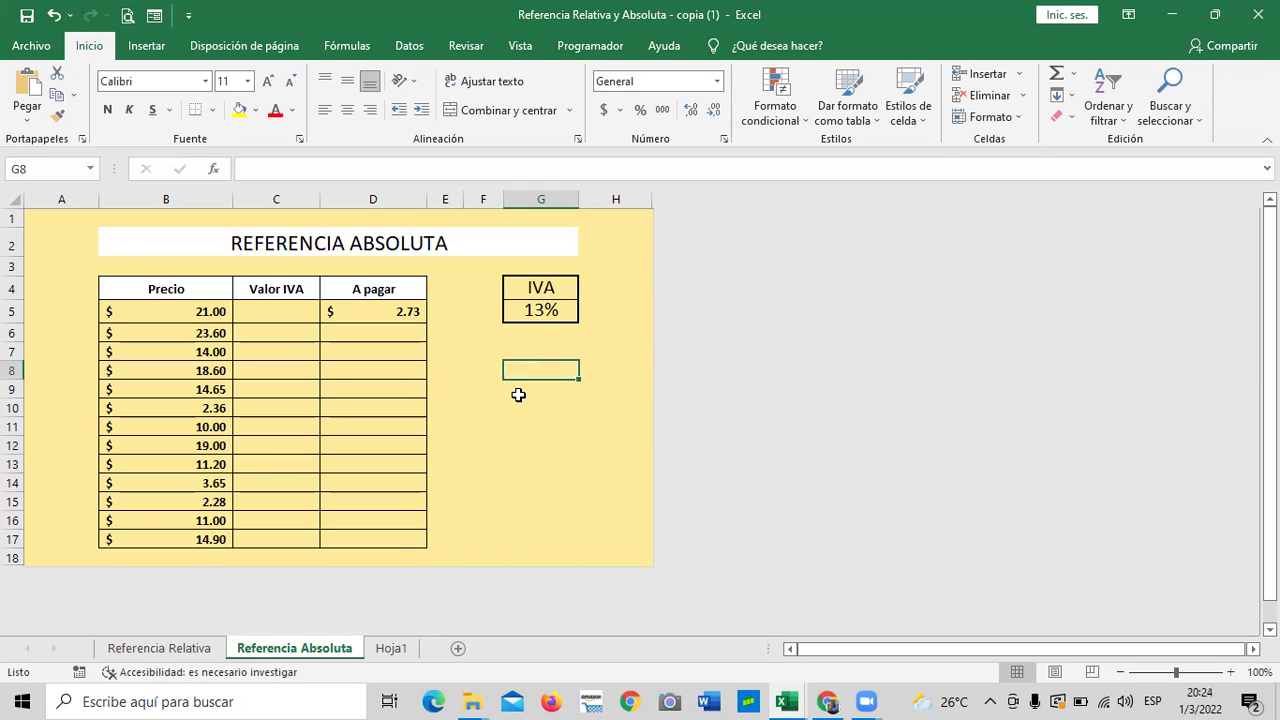
pyautogui.click(535, 443)
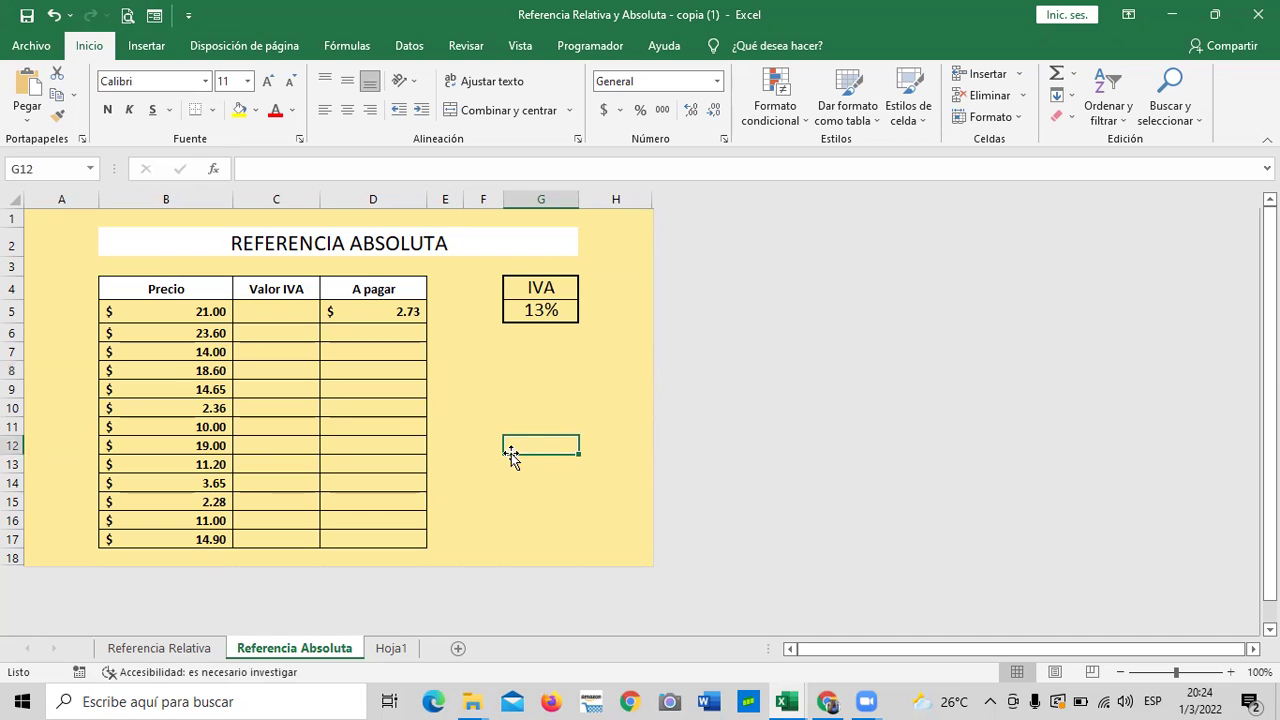
pyautogui.click(379, 334)
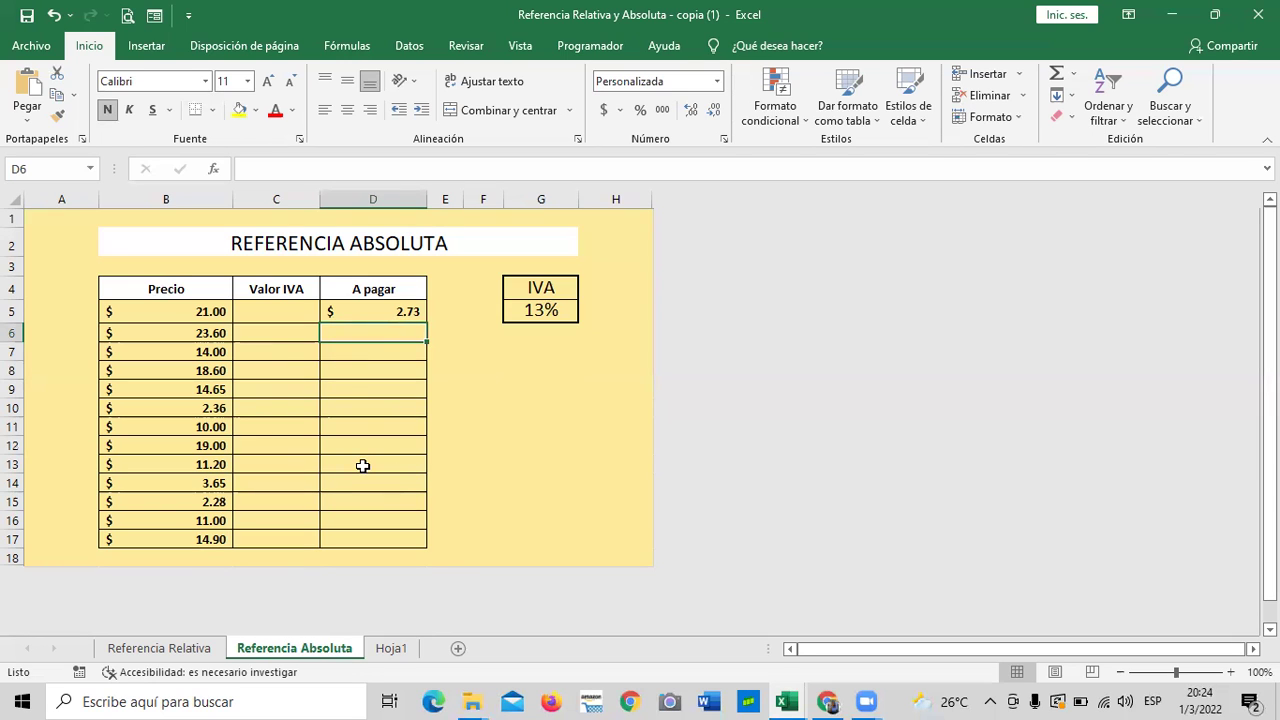
pyautogui.click(162, 372)
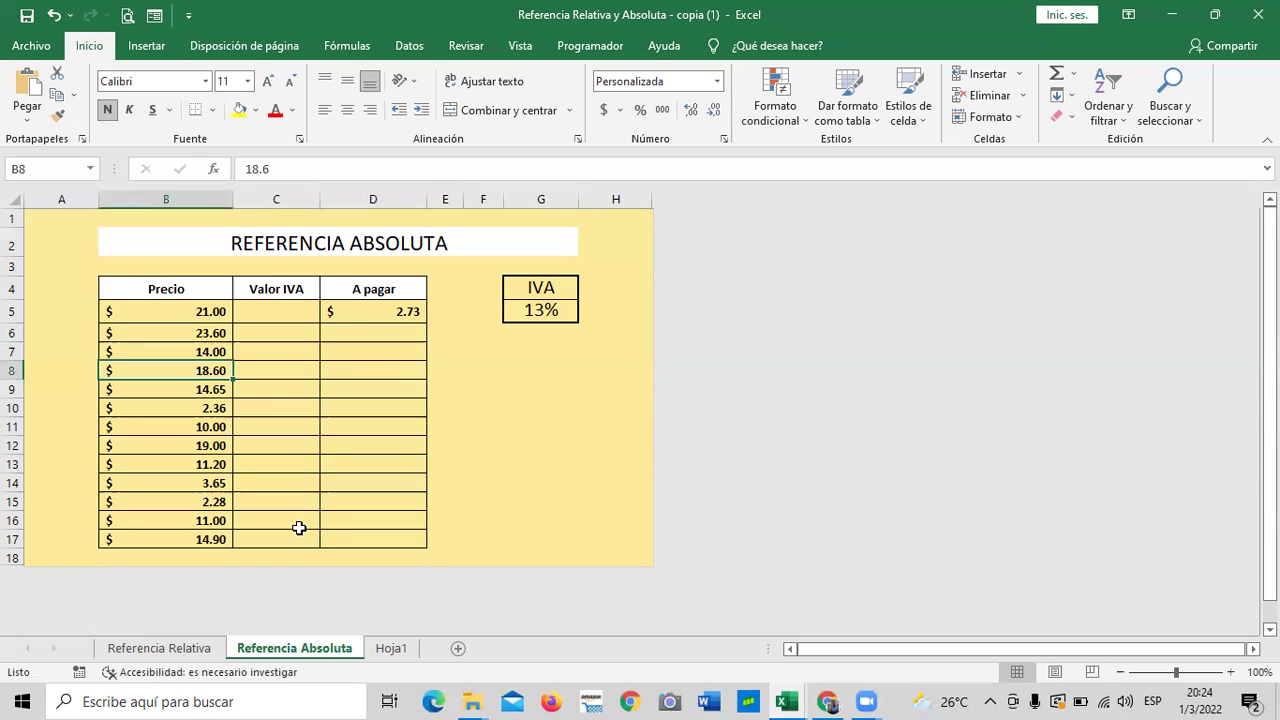
pyautogui.click(188, 316)
pyautogui.click(172, 336)
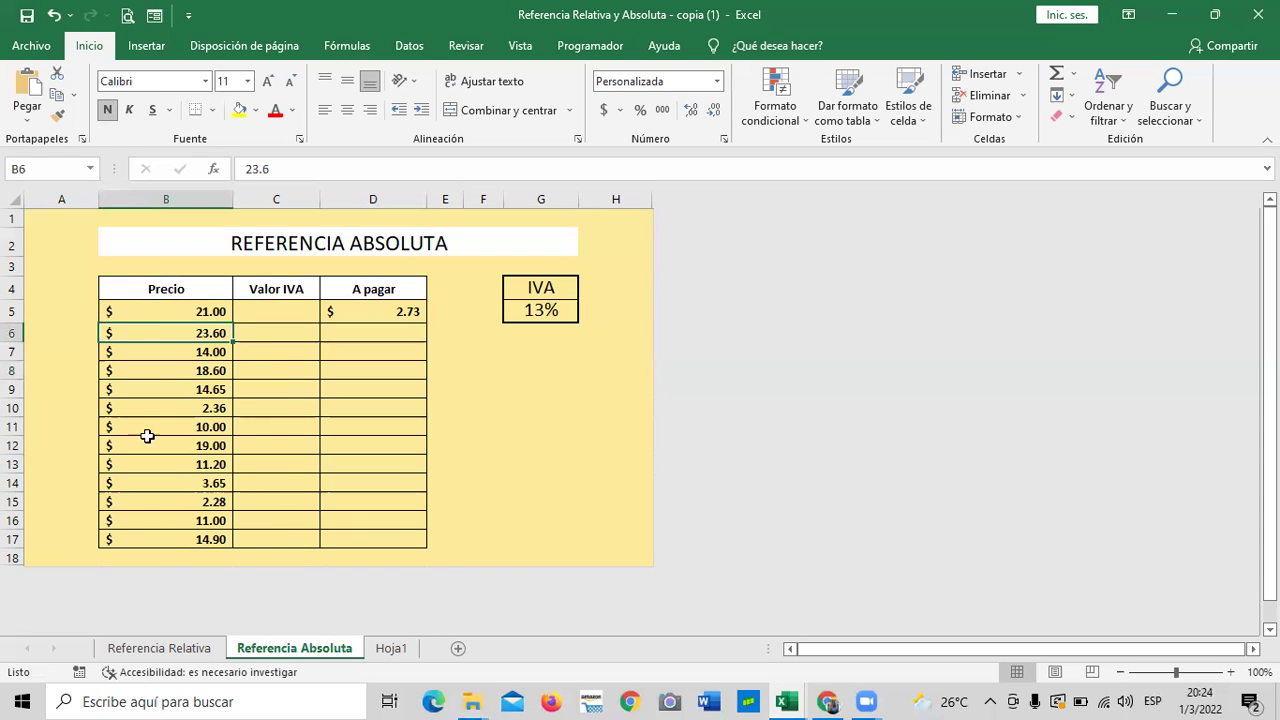
pyautogui.click(136, 526)
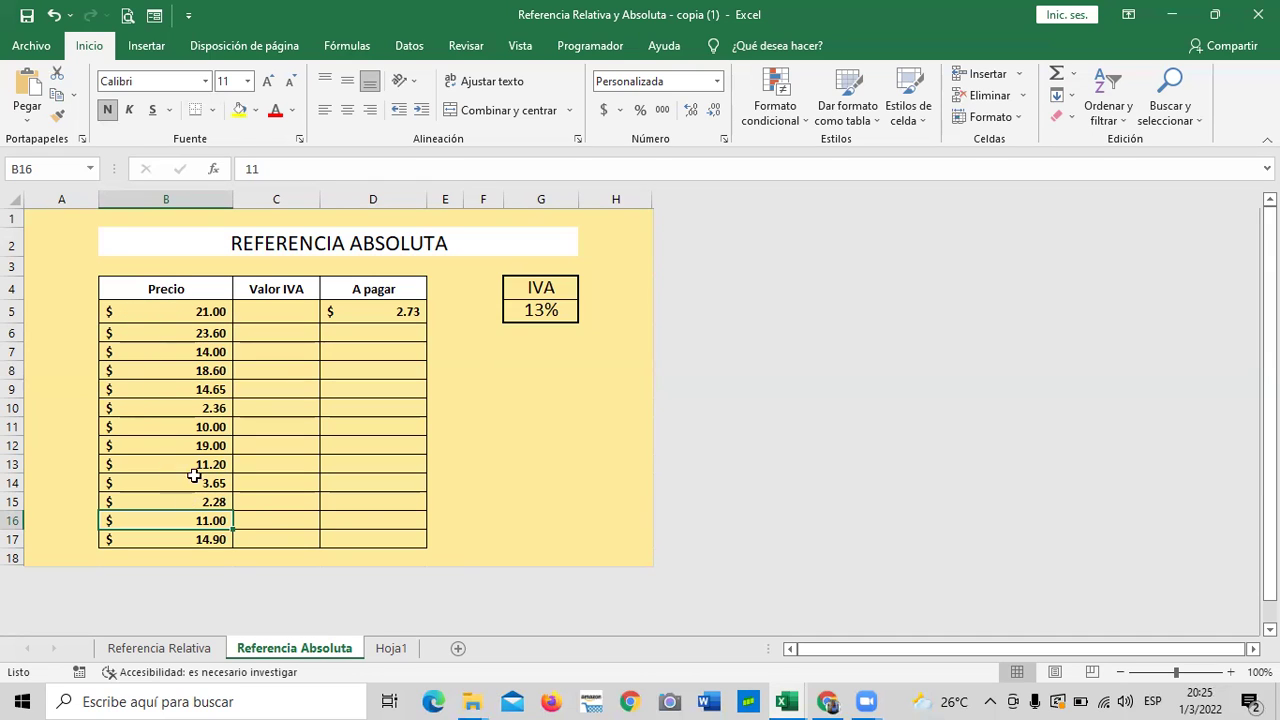
pyautogui.click(181, 314)
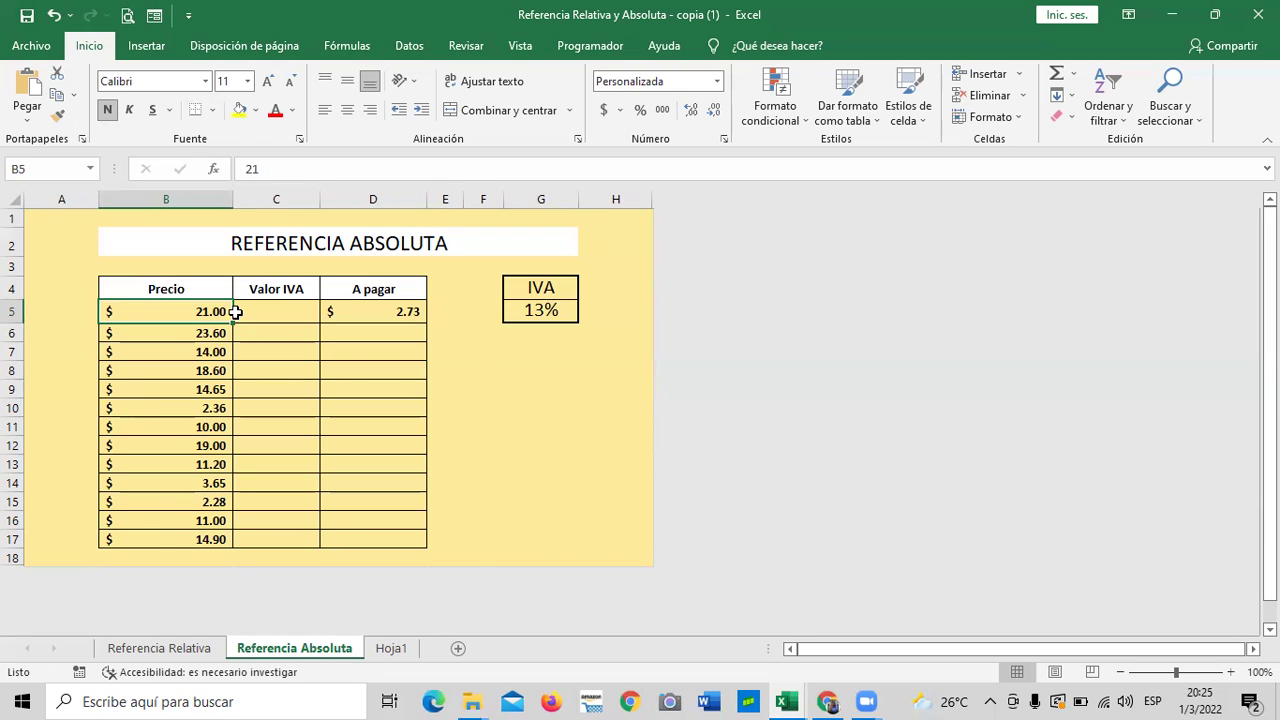
# Clear the first five prices in the Precio column, cells B5:B9, and select B5.
pyautogui.click(483, 388)
pyautogui.click(220, 312)
pyautogui.moveTo(177, 316); pyautogui.dragTo(177, 376)
pyautogui.press('Delete')
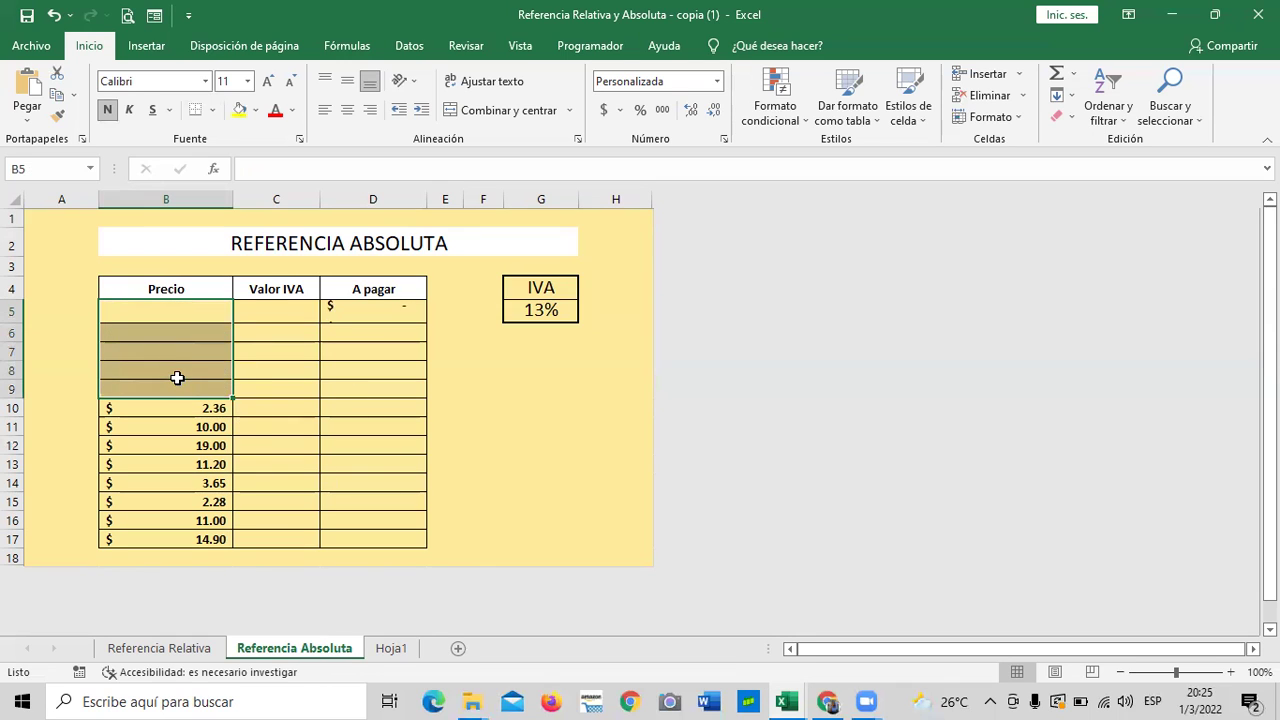
pyautogui.click(289, 371)
pyautogui.click(177, 310)
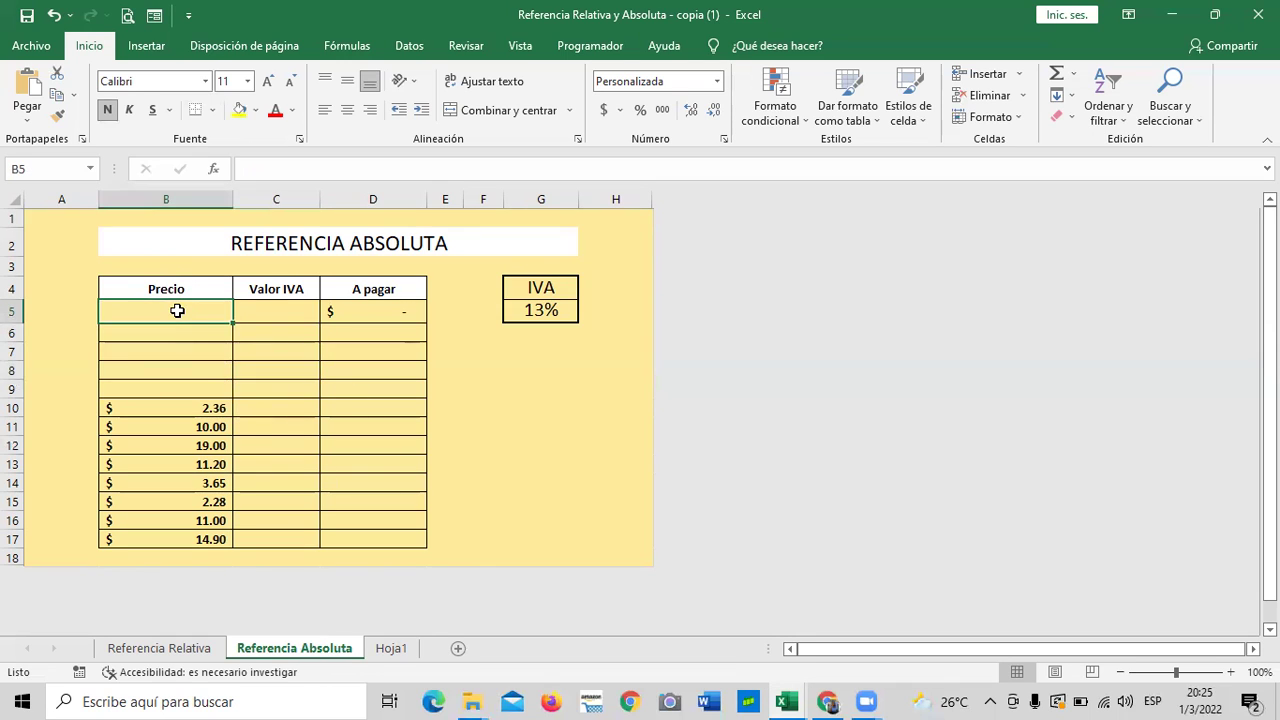
# Enter 21 as the price in B5 and set cells B5:B9 to the General number format.
pyautogui.write('21')
pyautogui.press('Return')
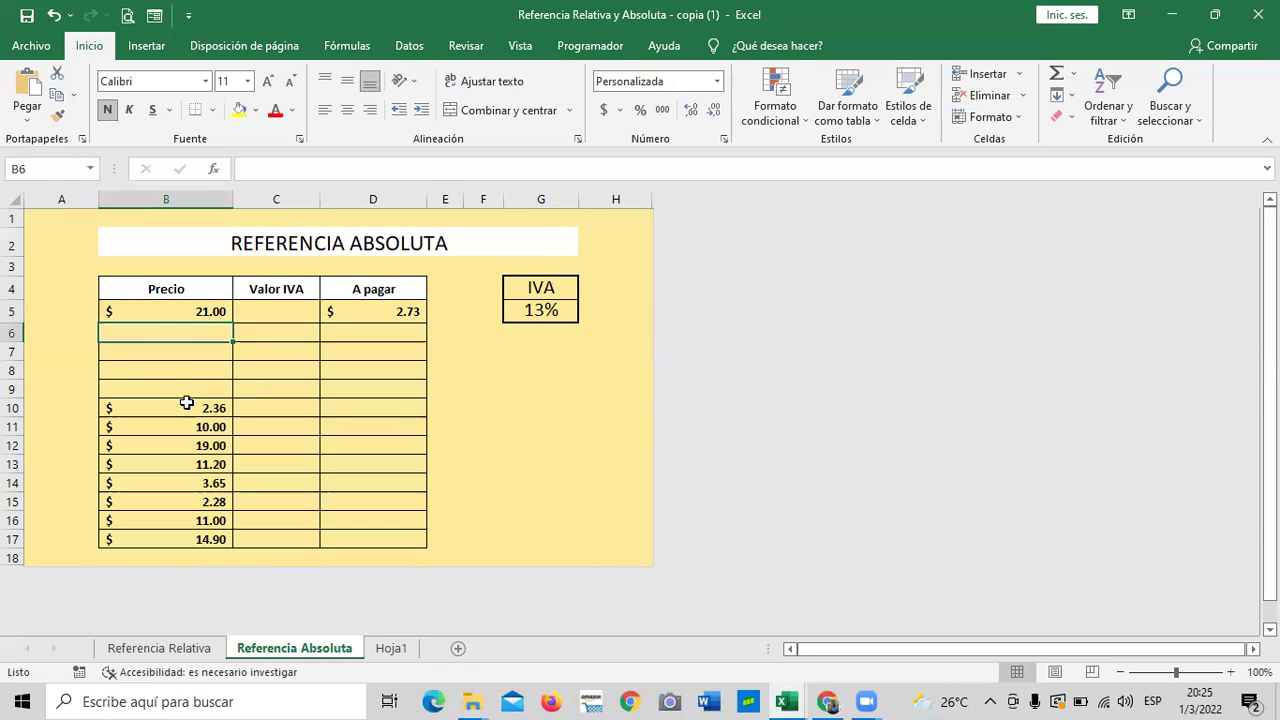
pyautogui.moveTo(178, 304); pyautogui.dragTo(175, 332)
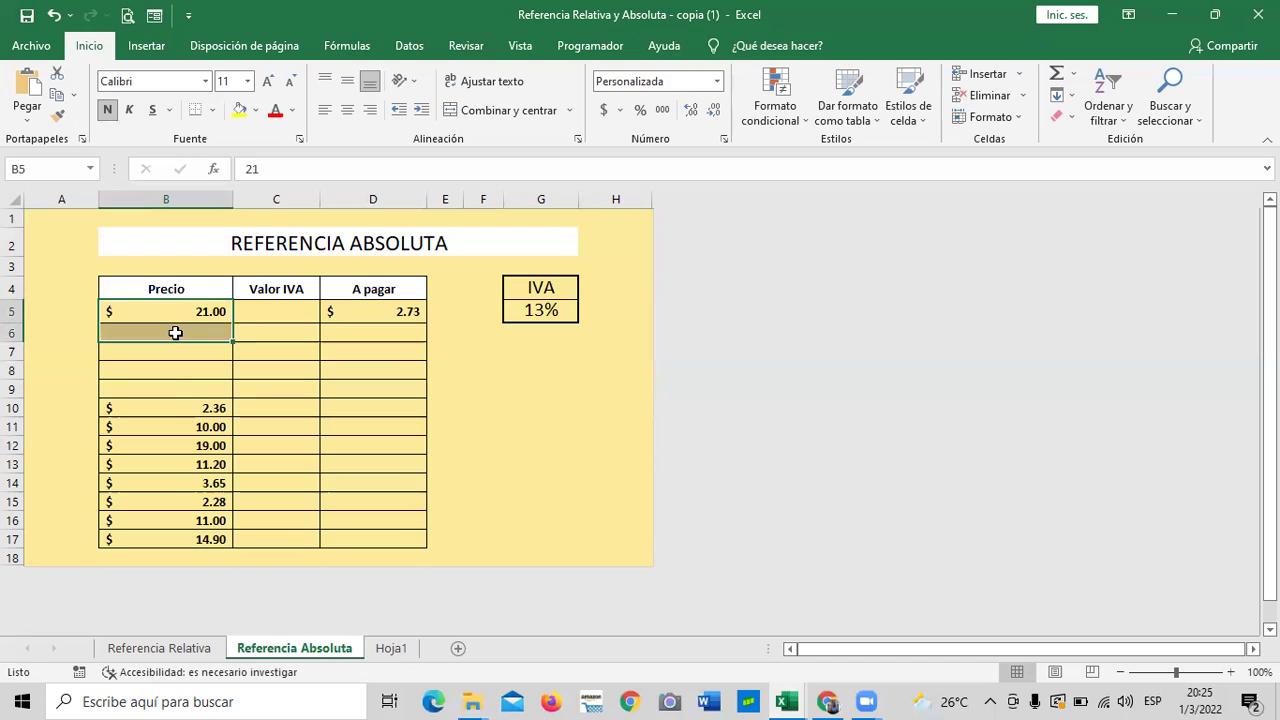
pyautogui.keyDown('shift'); pyautogui.click(170, 383); pyautogui.keyUp('shift')
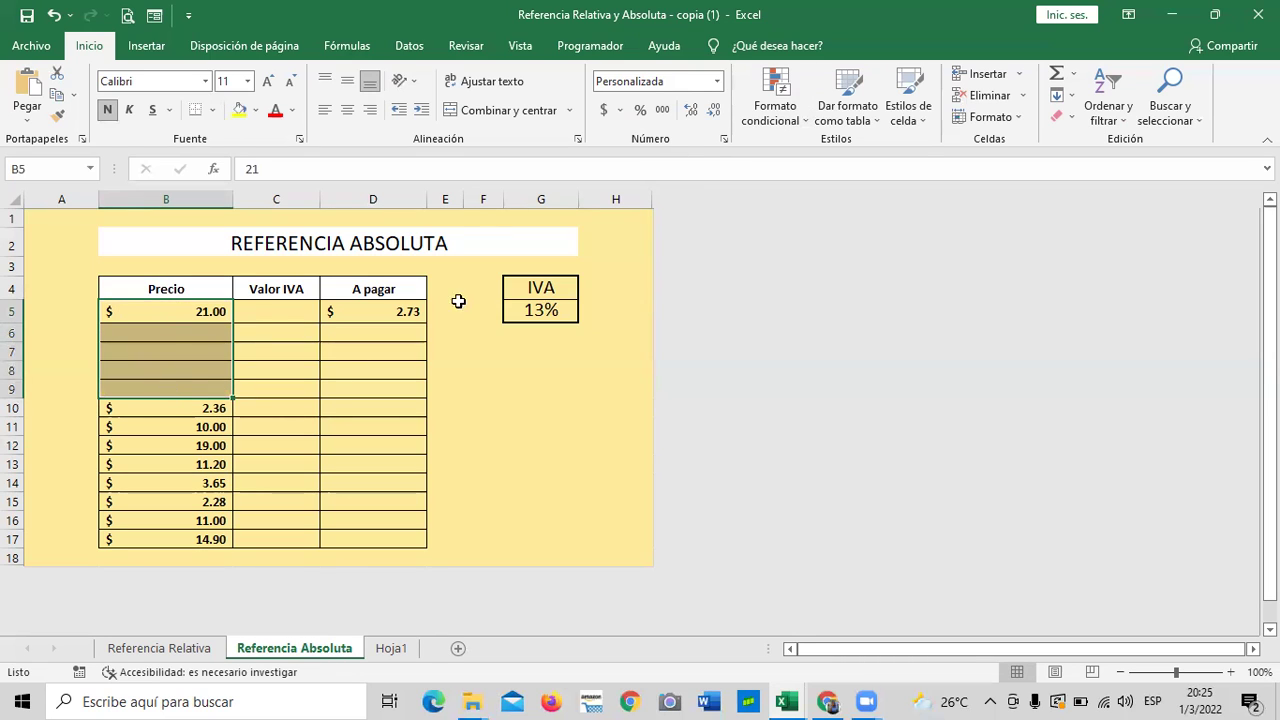
pyautogui.click(717, 82)
pyautogui.click(692, 118)
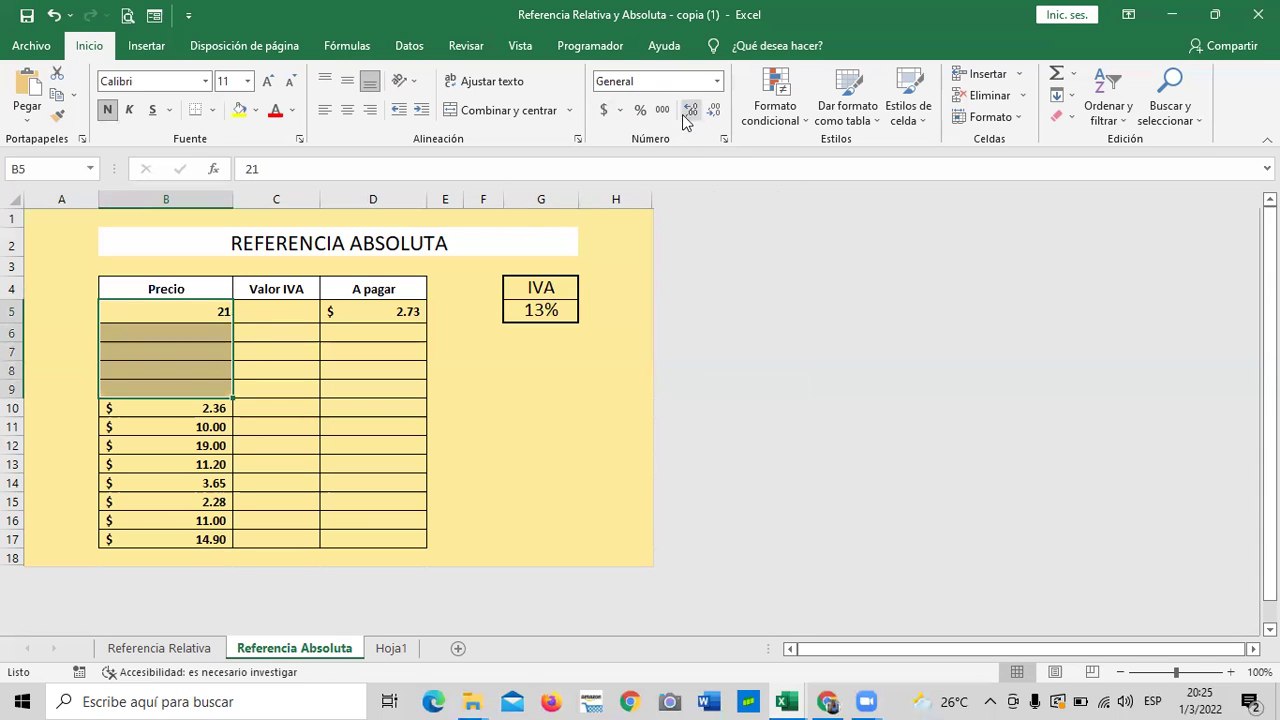
pyautogui.click(530, 409)
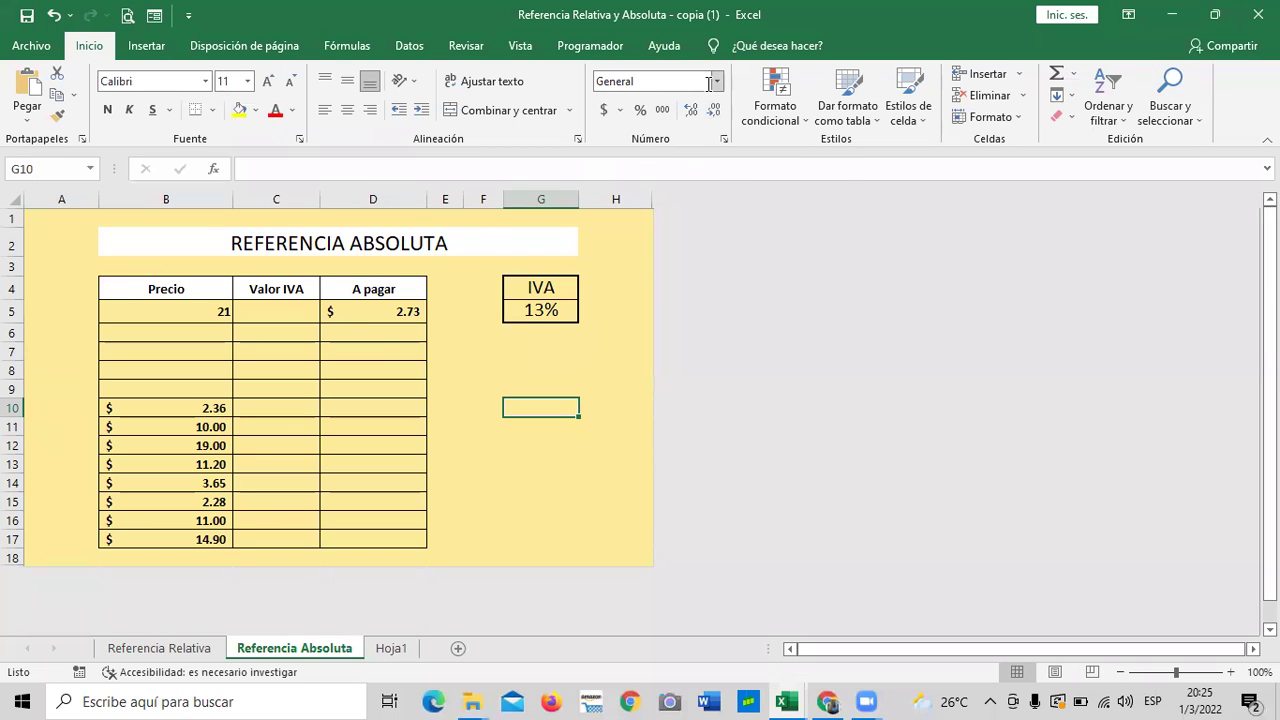
# Replace the price in B5 with $21, including the currency symbol.
pyautogui.click(216, 314)
pyautogui.click(160, 407)
pyautogui.click(168, 312)
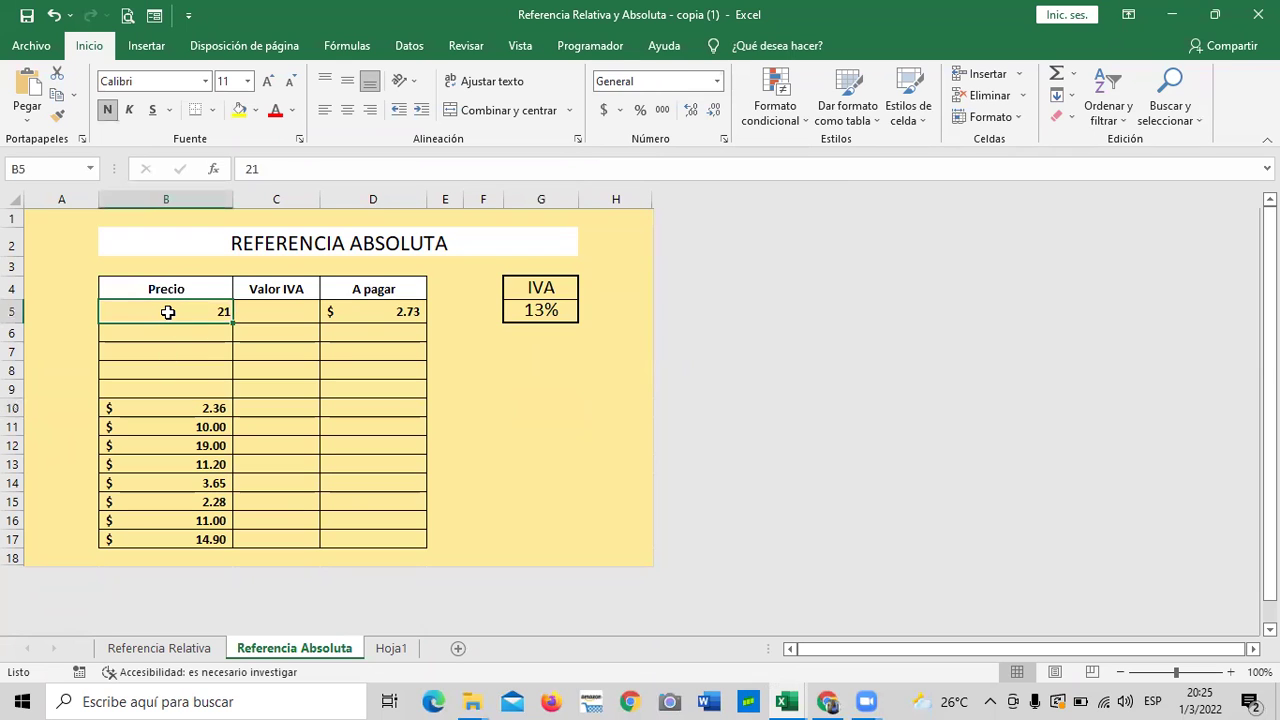
pyautogui.press('BackSpace')
pyautogui.write('$21')
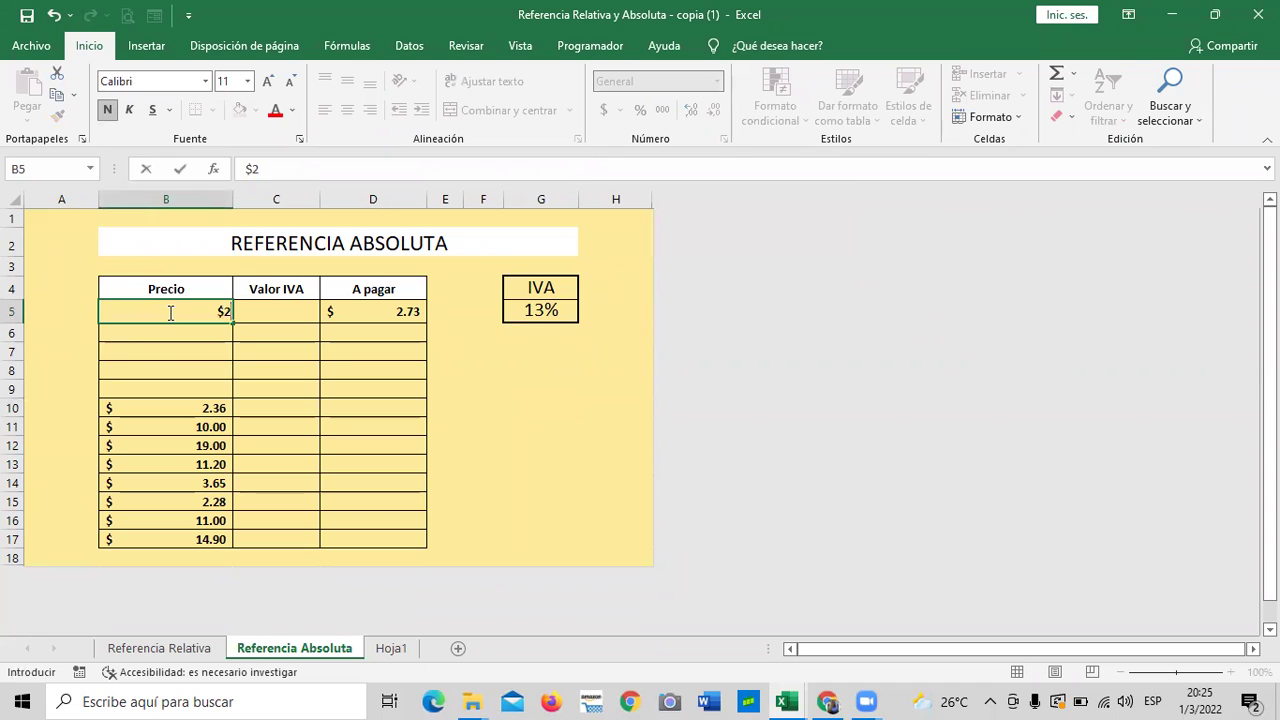
pyautogui.press('Return')
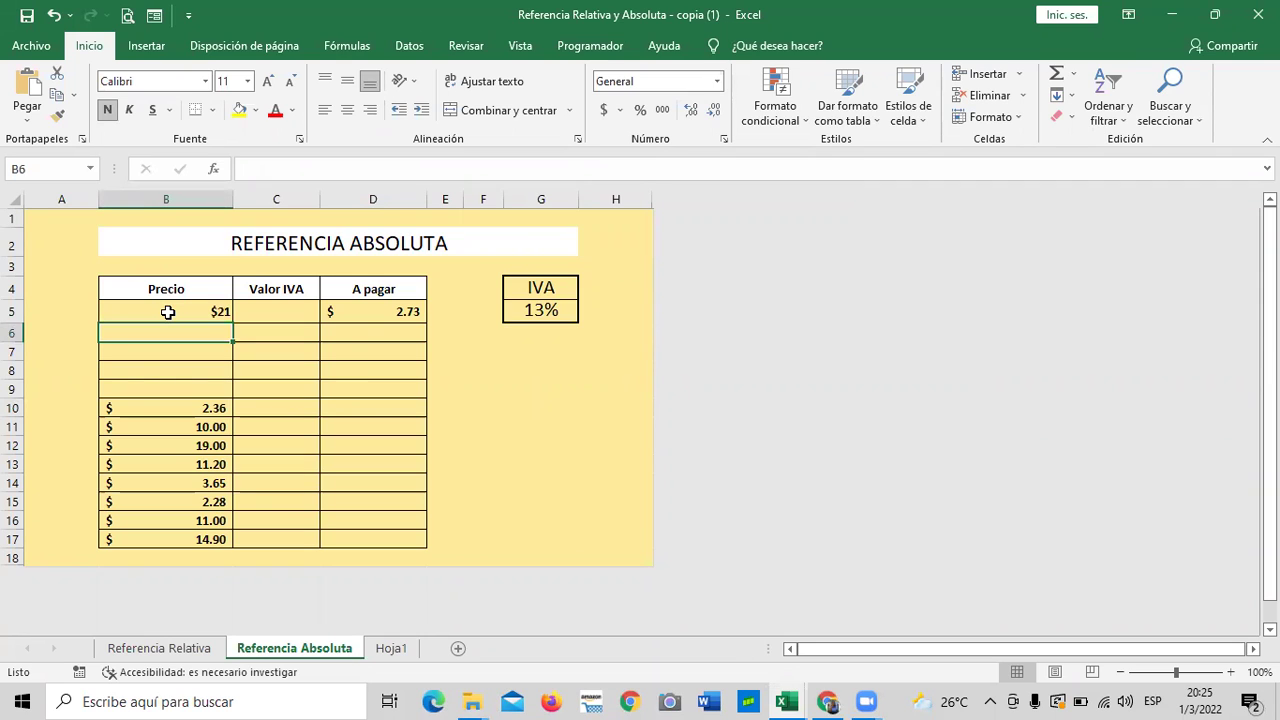
# Compare the number formats of B5 and B10, and re-enter the price in B5 as 21.00.
pyautogui.click(174, 312)
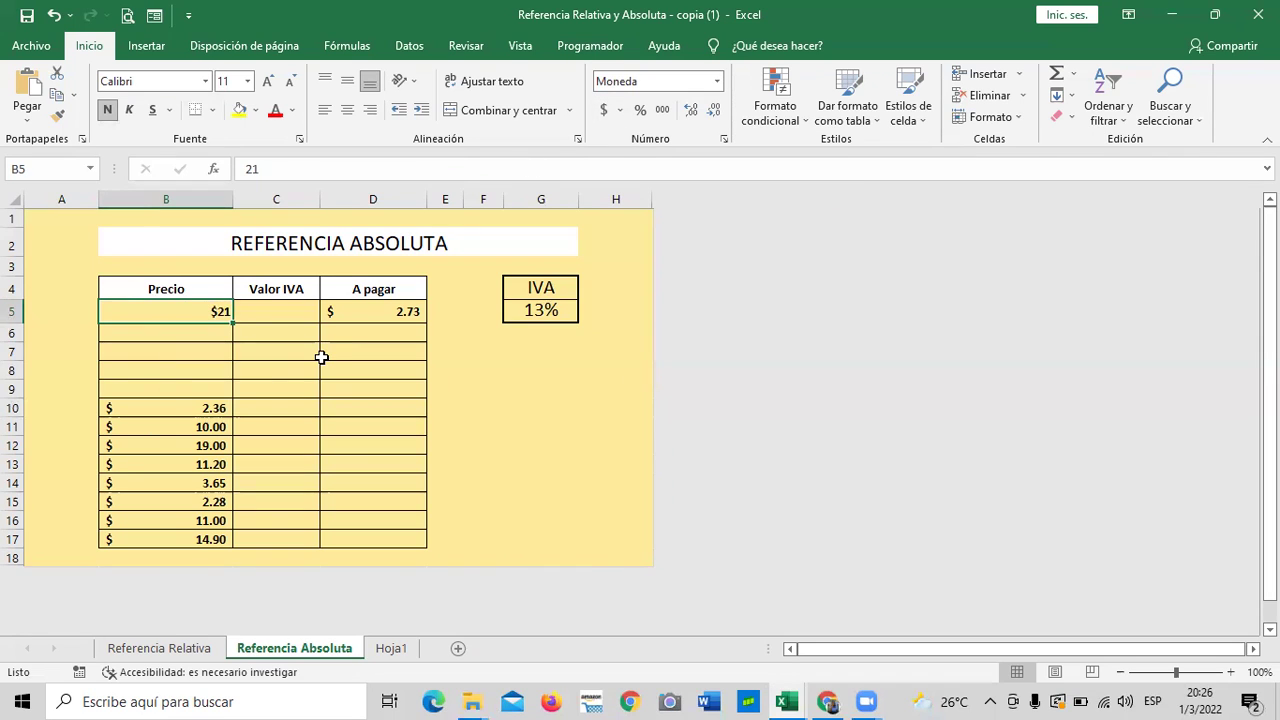
pyautogui.click(122, 406)
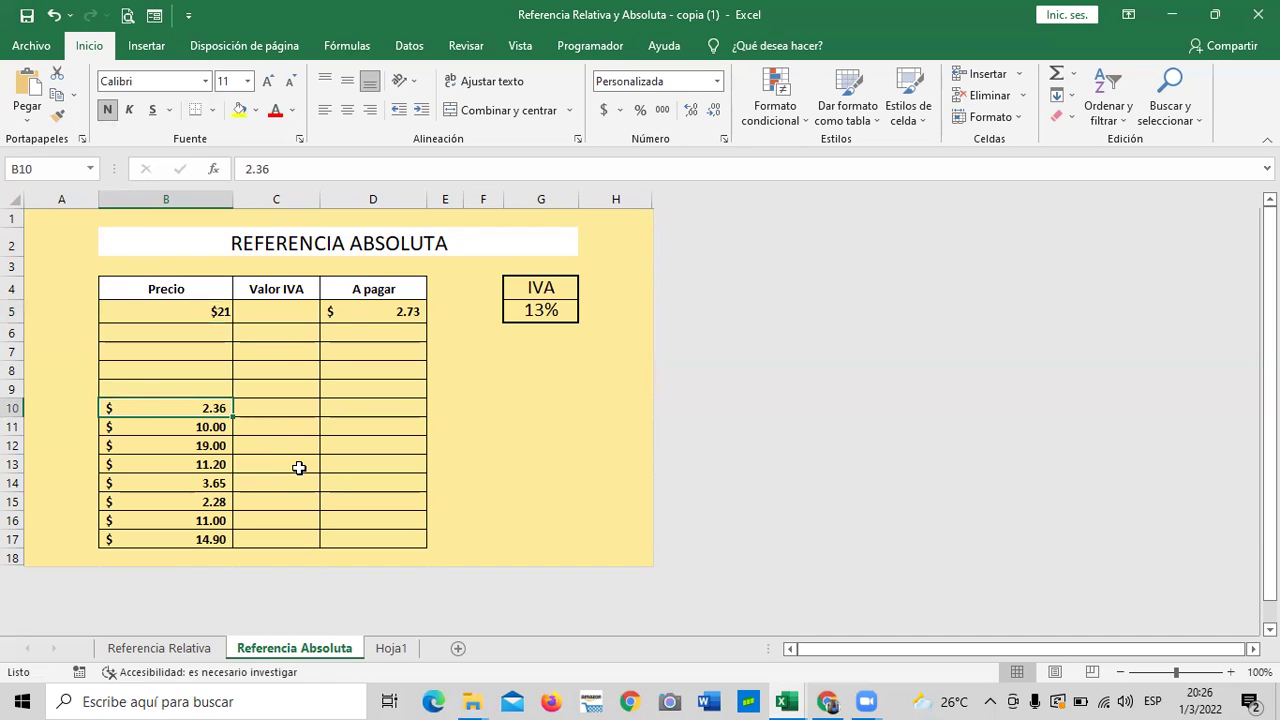
pyautogui.click(210, 313)
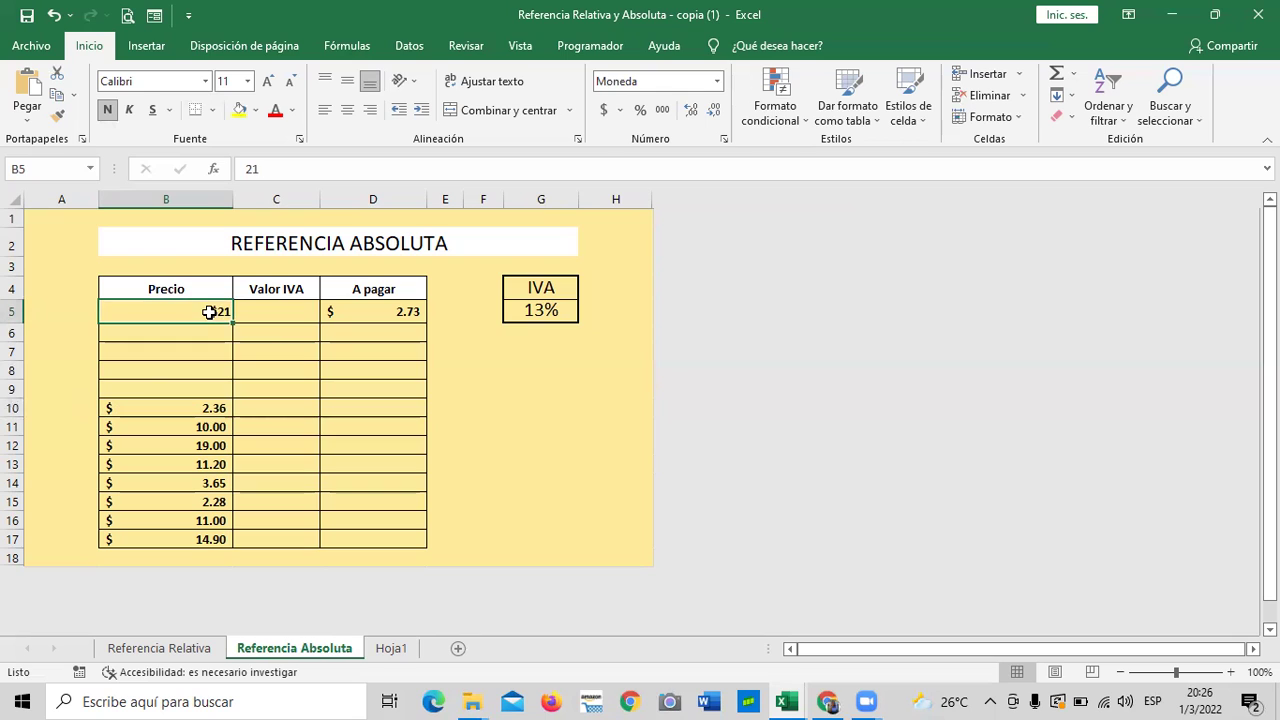
pyautogui.press('Delete')
pyautogui.write('21')
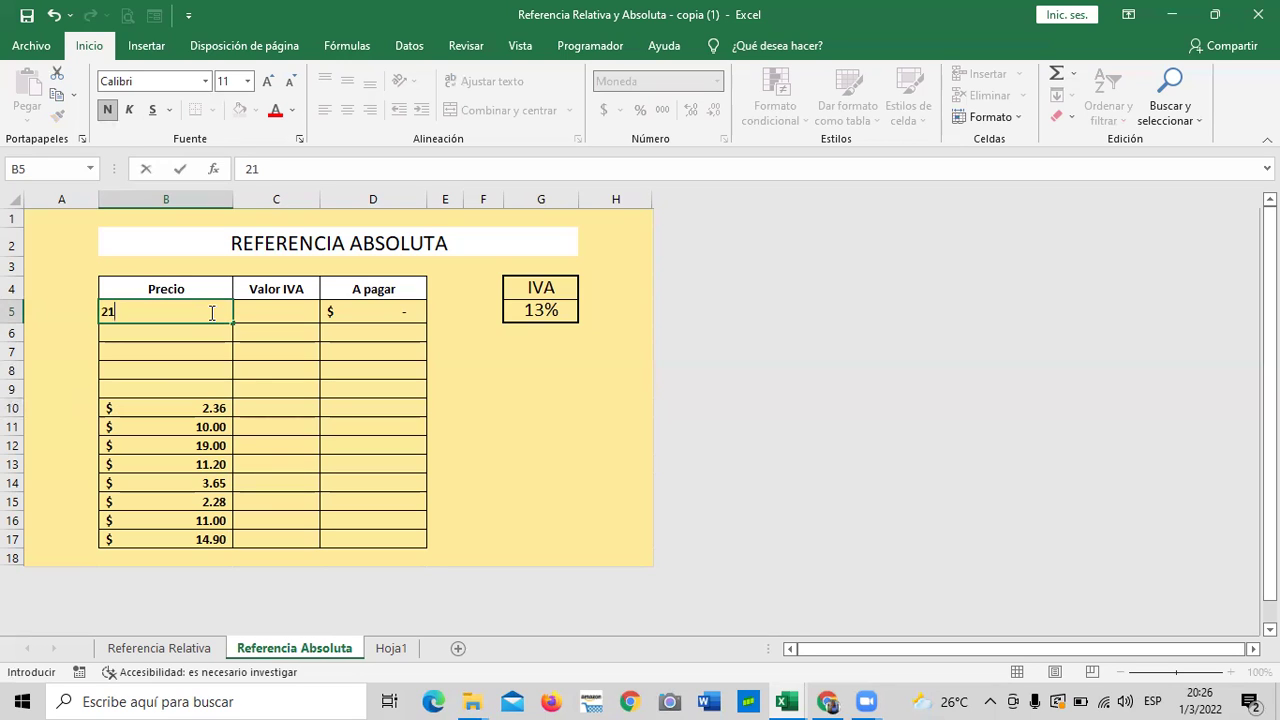
pyautogui.write('.00')
pyautogui.press('Return')
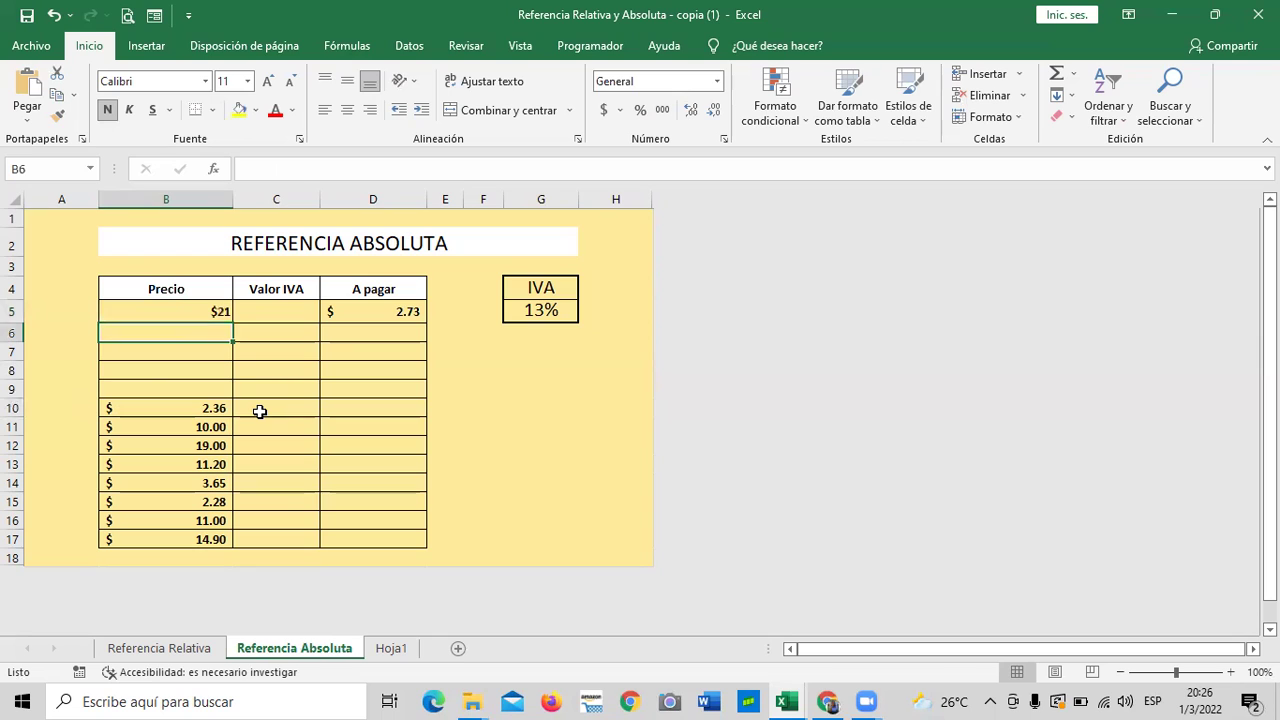
# Increase the decimals of the price in B5 to two places.
pyautogui.click(148, 310)
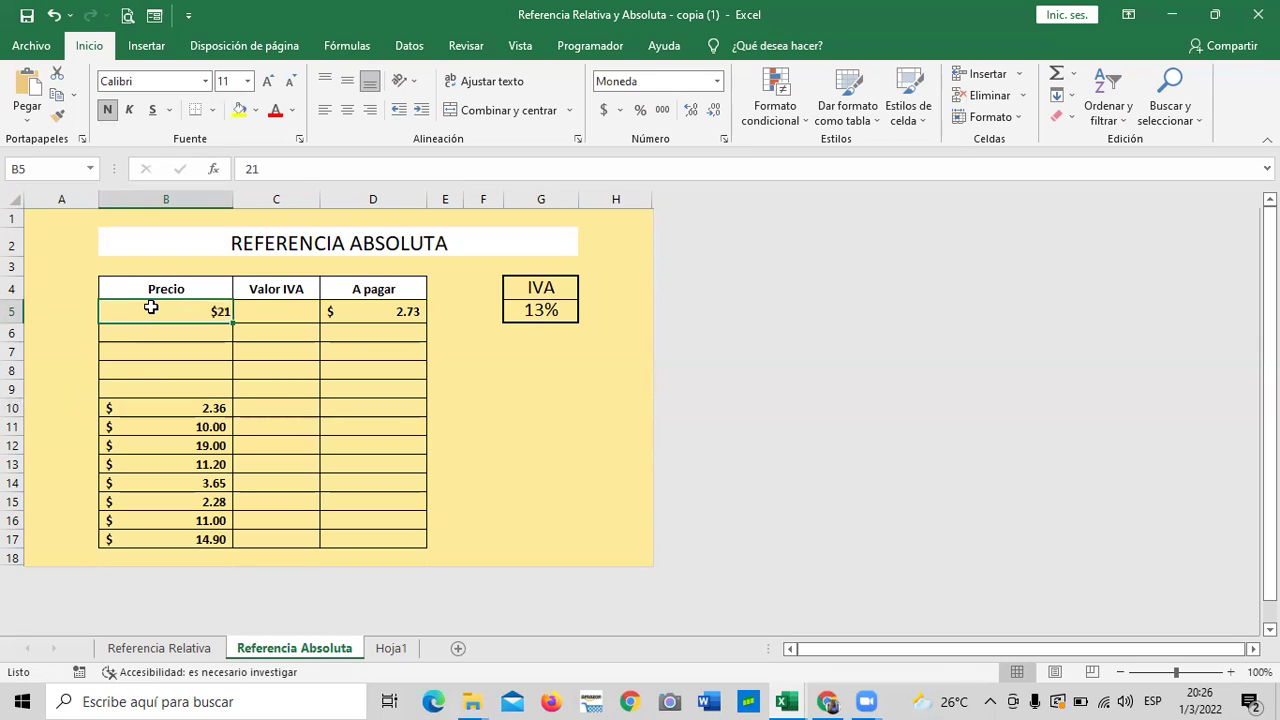
pyautogui.click(691, 110)
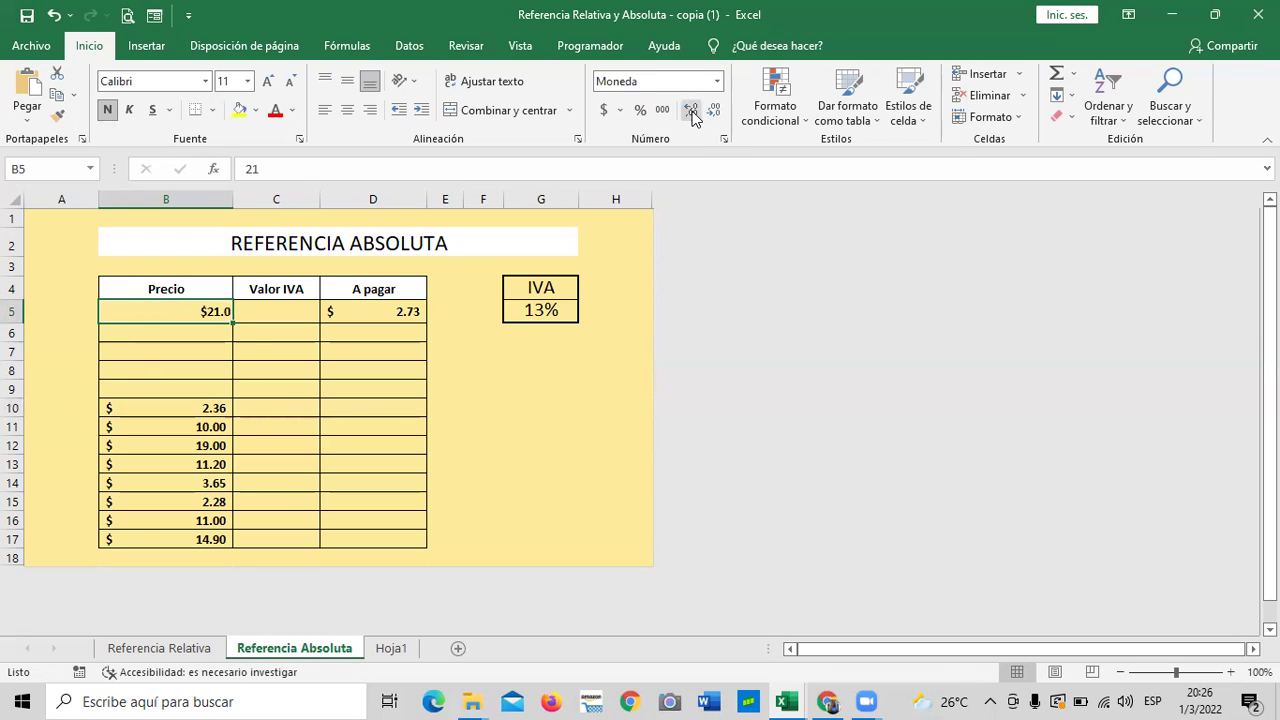
pyautogui.click(691, 112)
pyautogui.click(268, 460)
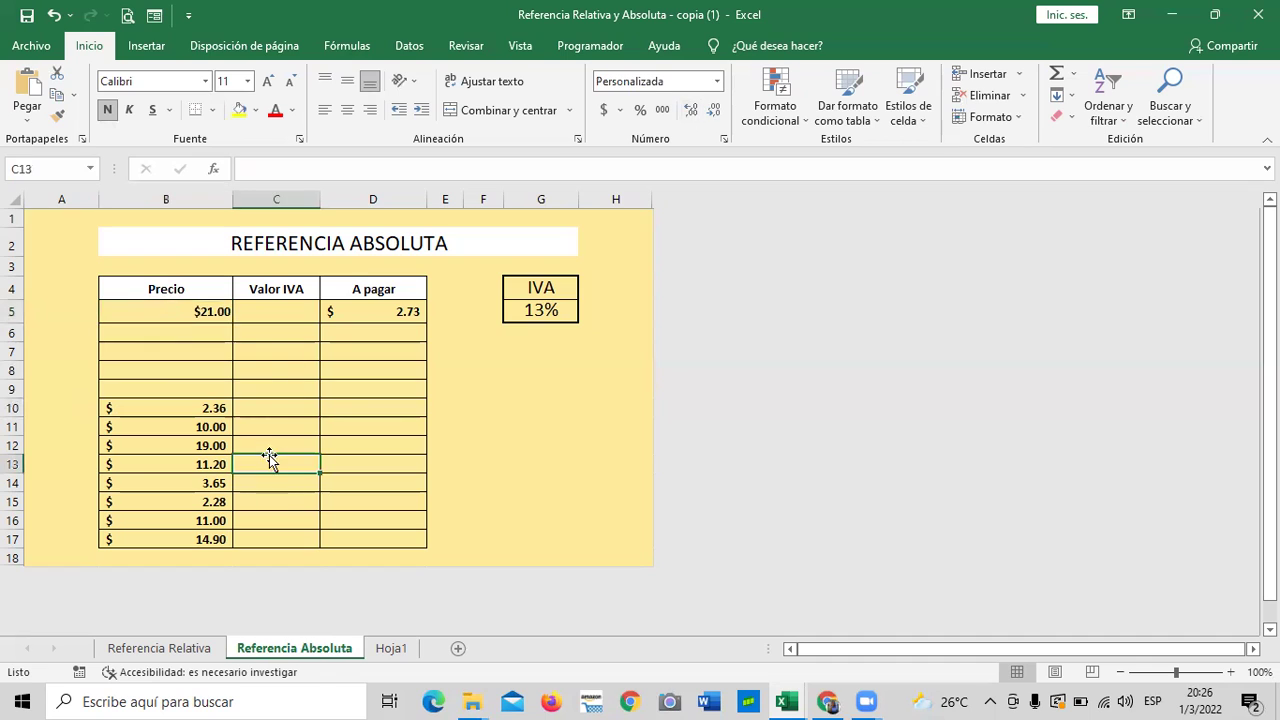
# Clear the price in B5 and enter 21 again without a symbol or decimals.
pyautogui.click(213, 320)
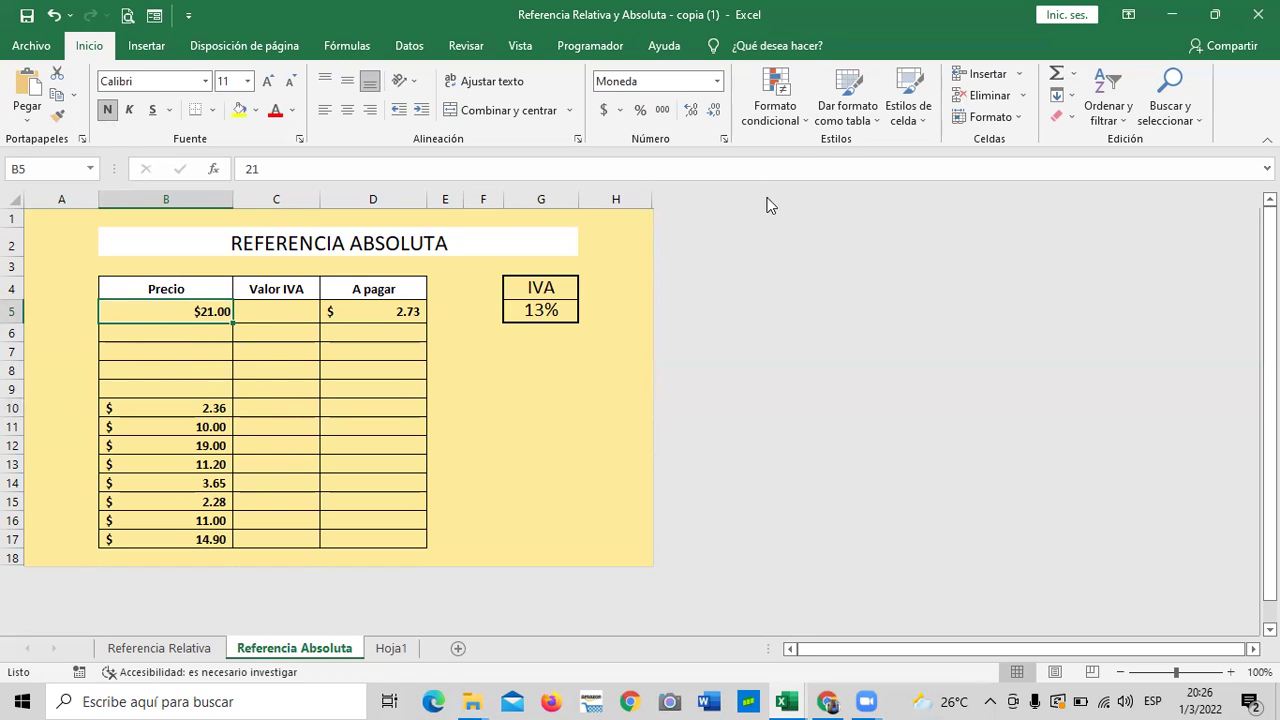
pyautogui.click(212, 441)
pyautogui.click(200, 311)
pyautogui.press('BackSpace')
pyautogui.write('21')
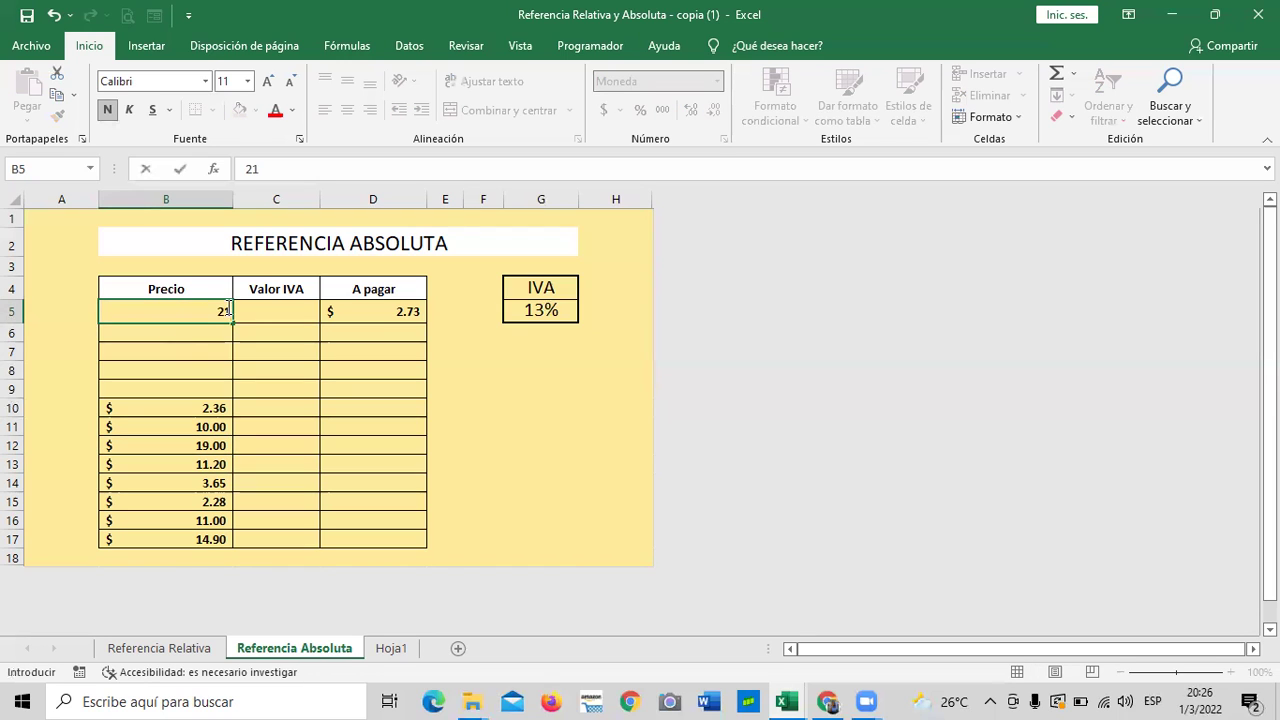
pyautogui.press('Return')
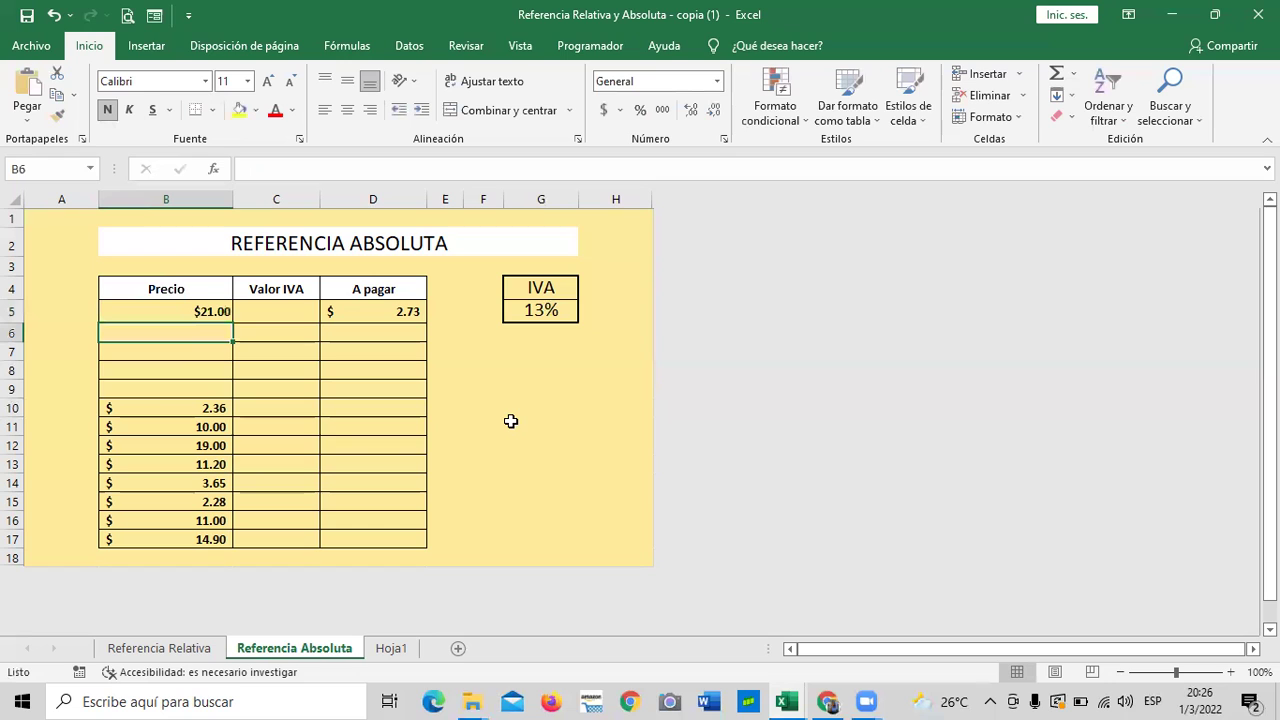
# Enter the prices 25, 30, 45 and 50 in cells B6 to B9 of the Precio column.
pyautogui.write('2')
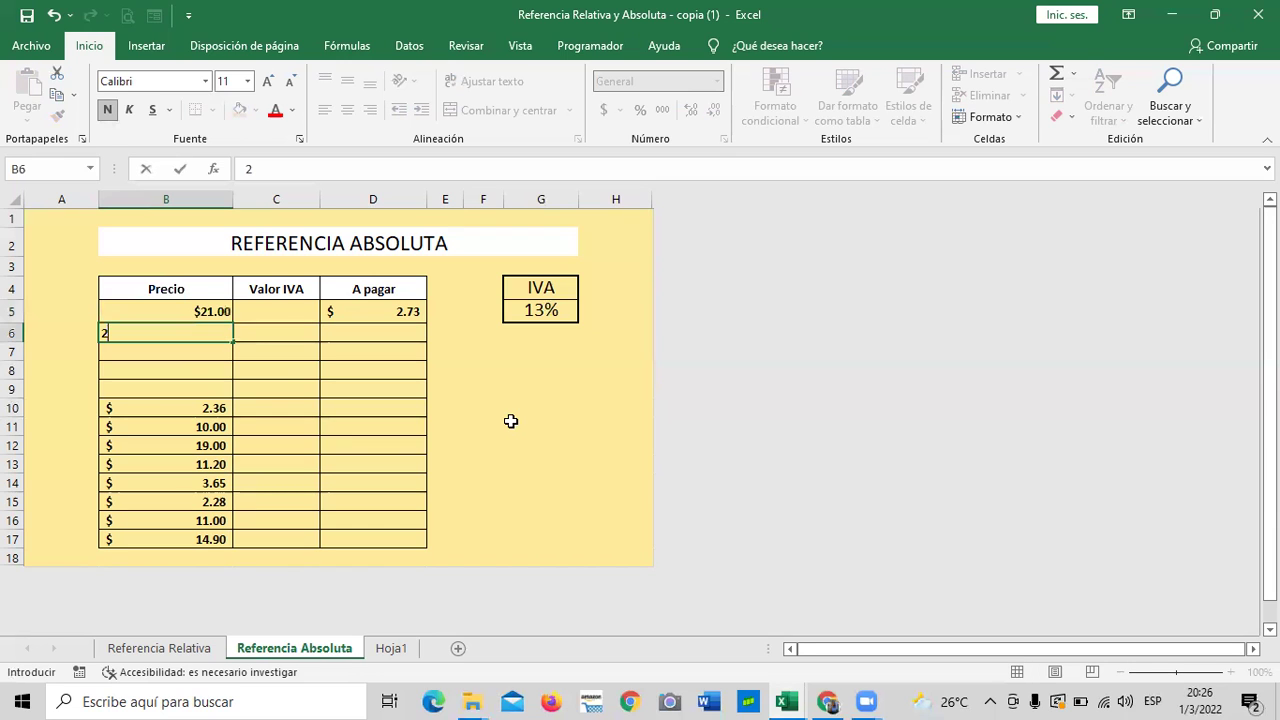
pyautogui.write('5')
pyautogui.press('Return')
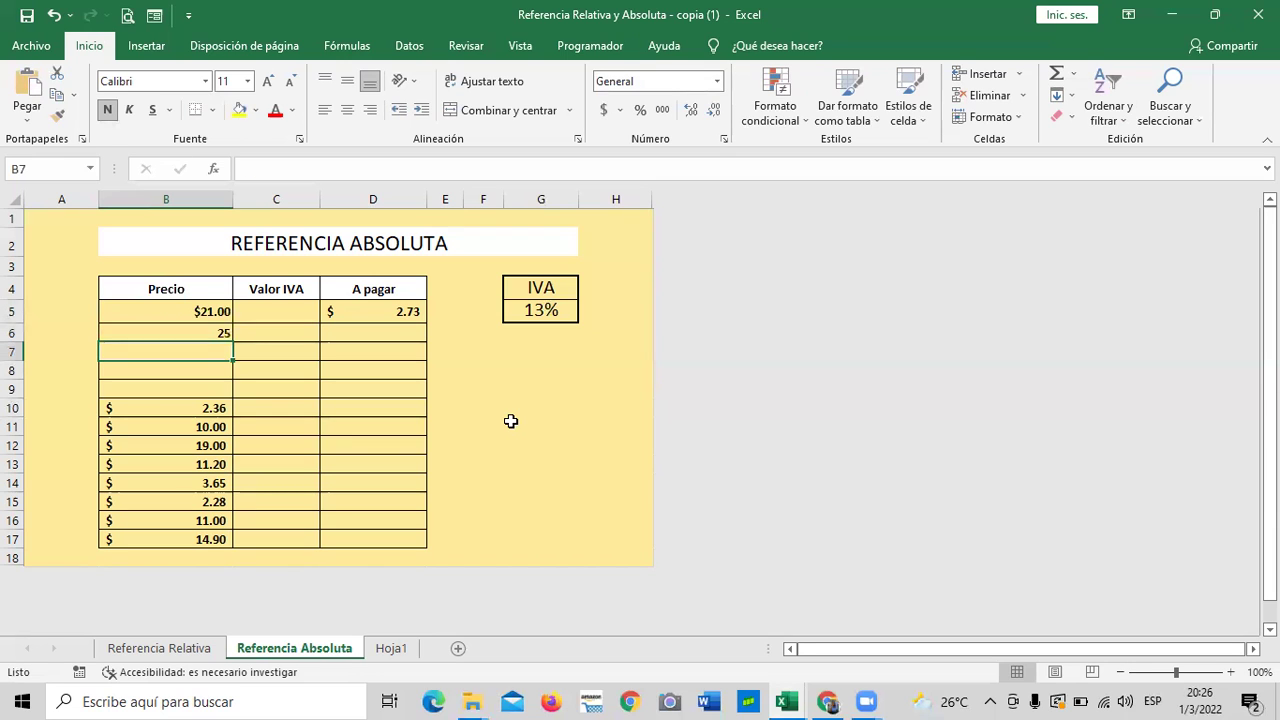
pyautogui.write('30')
pyautogui.press('Return')
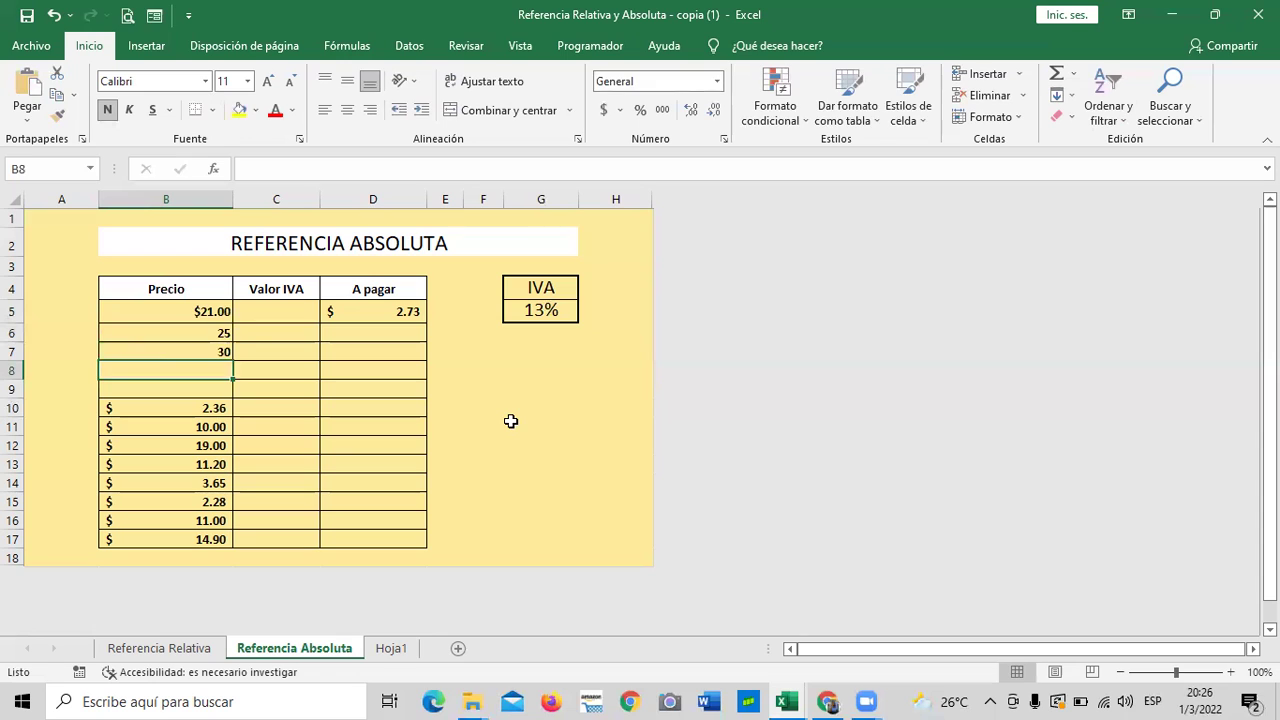
pyautogui.write('45')
pyautogui.press('Return')
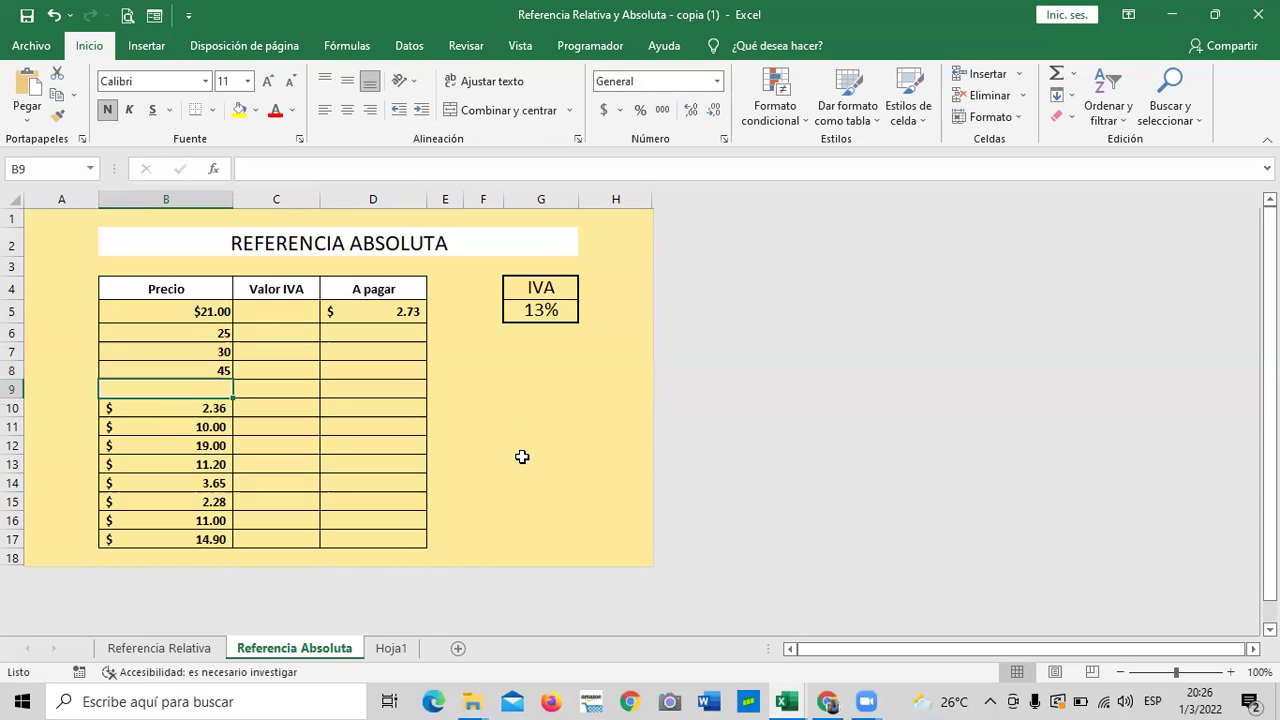
pyautogui.write('50')
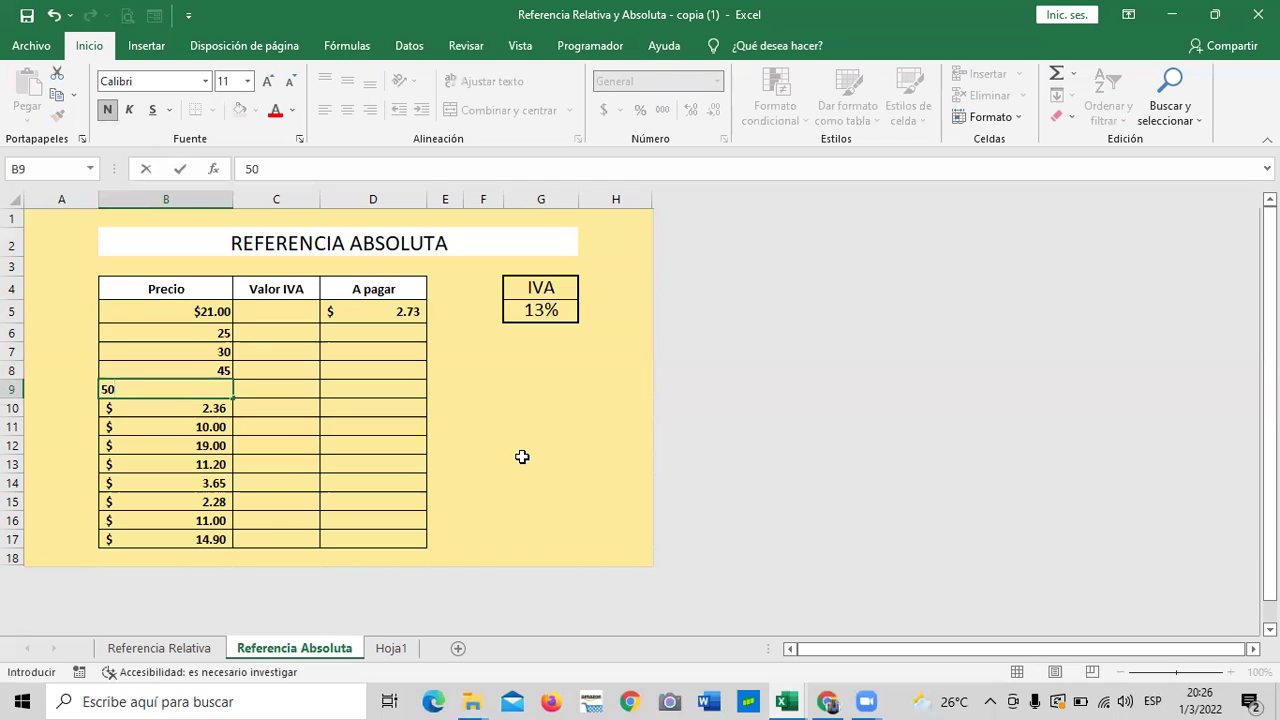
pyautogui.press('Return')
pyautogui.click(503, 423)
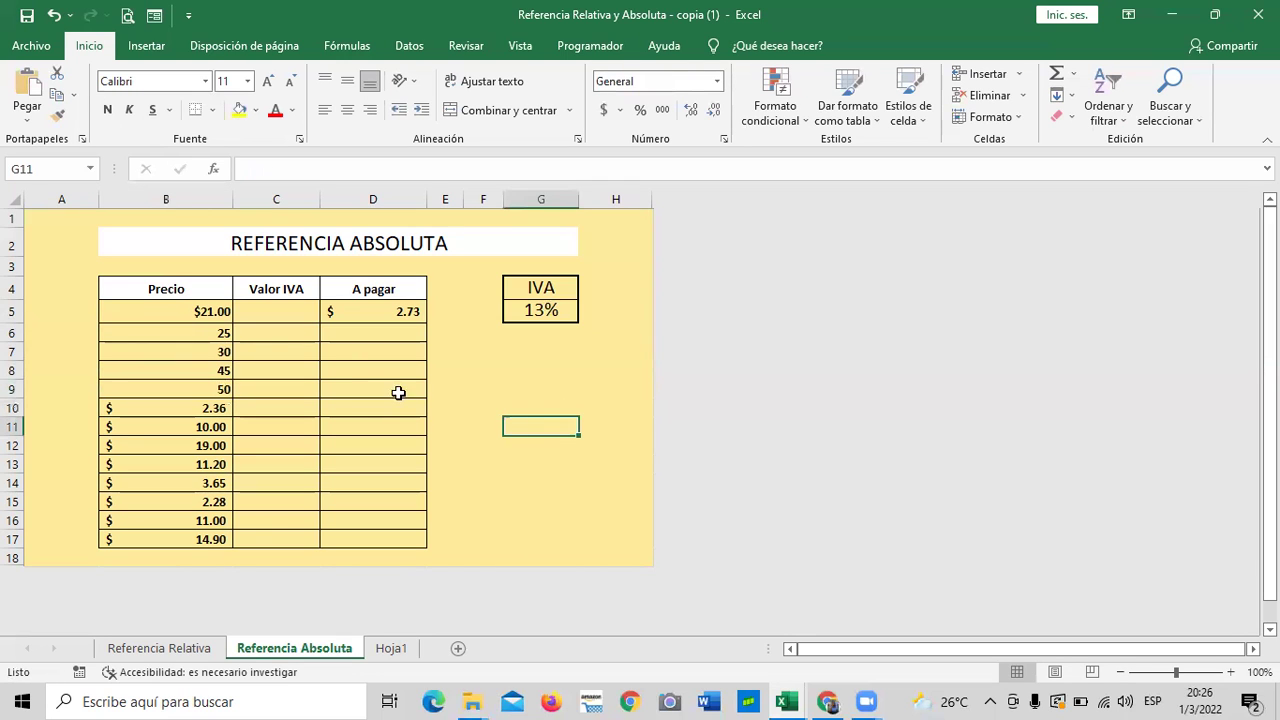
# Change the first price in the Precio column, cell B5, to 75.
pyautogui.click(203, 312)
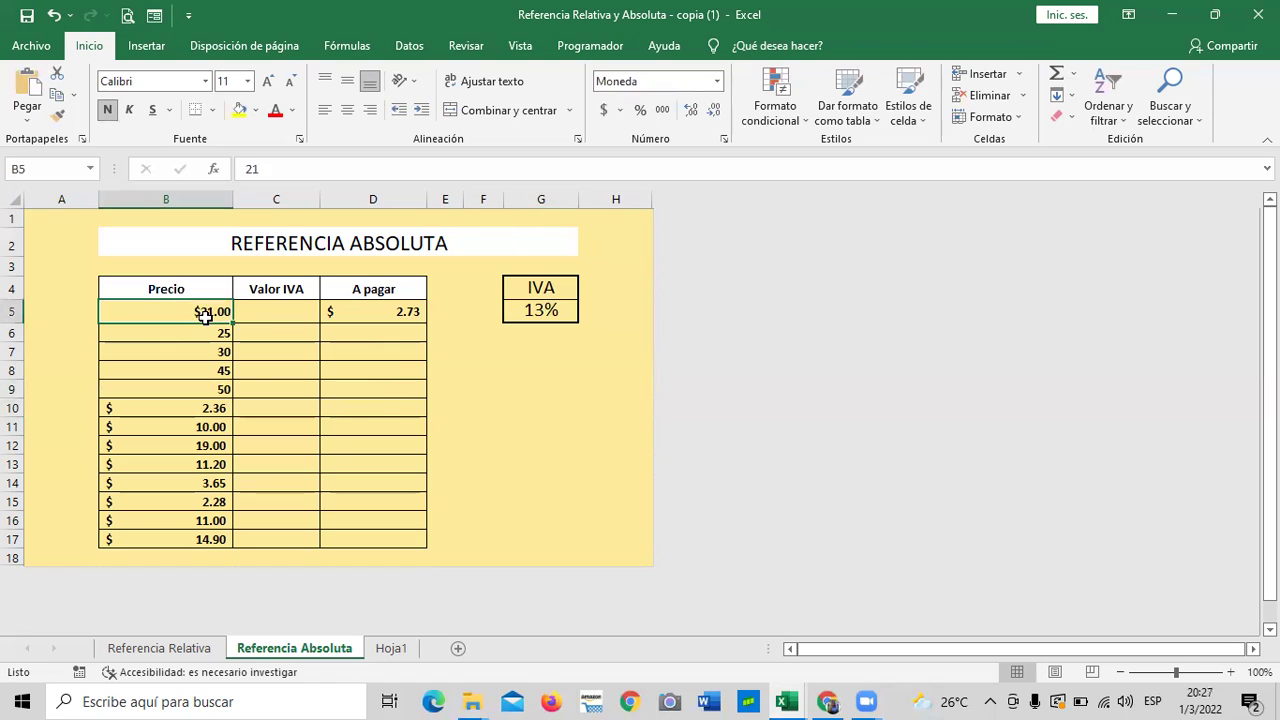
pyautogui.press('BackSpace')
pyautogui.write('75')
pyautogui.press('Return')
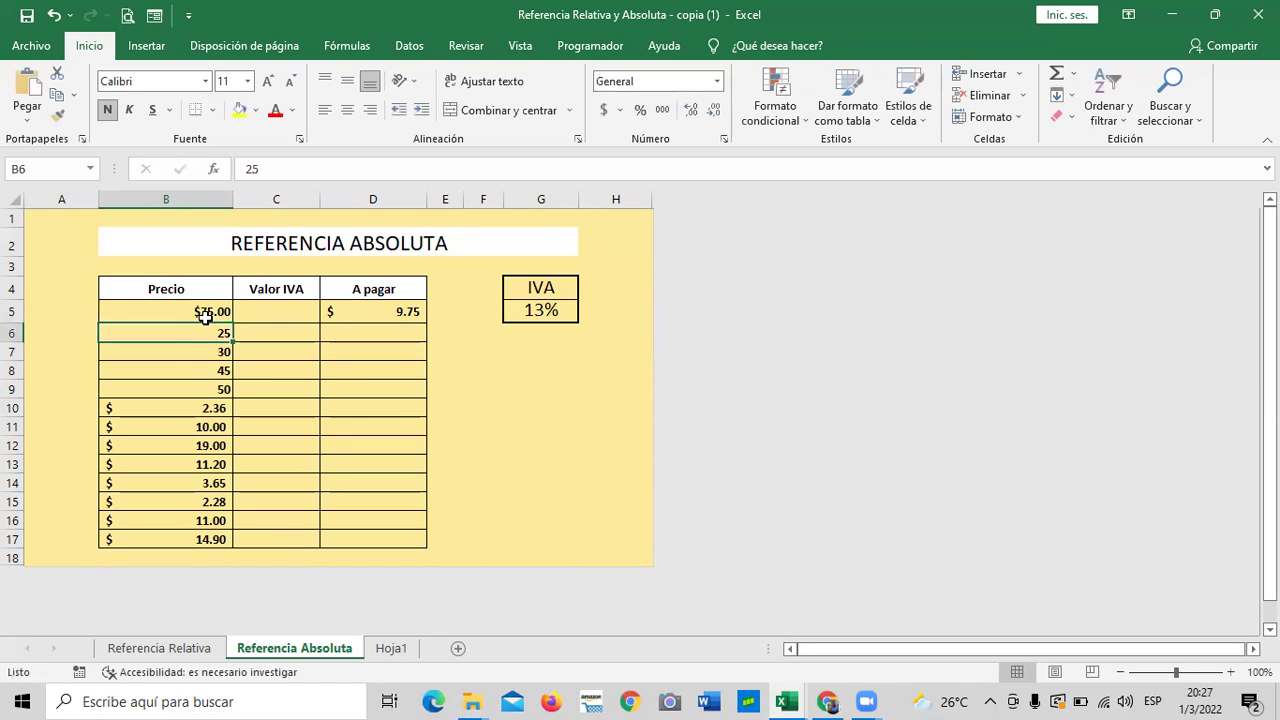
# Apply the Contabilidad number format to the prices in B5:B9.
pyautogui.click(251, 424)
pyautogui.moveTo(214, 308); pyautogui.dragTo(197, 386)
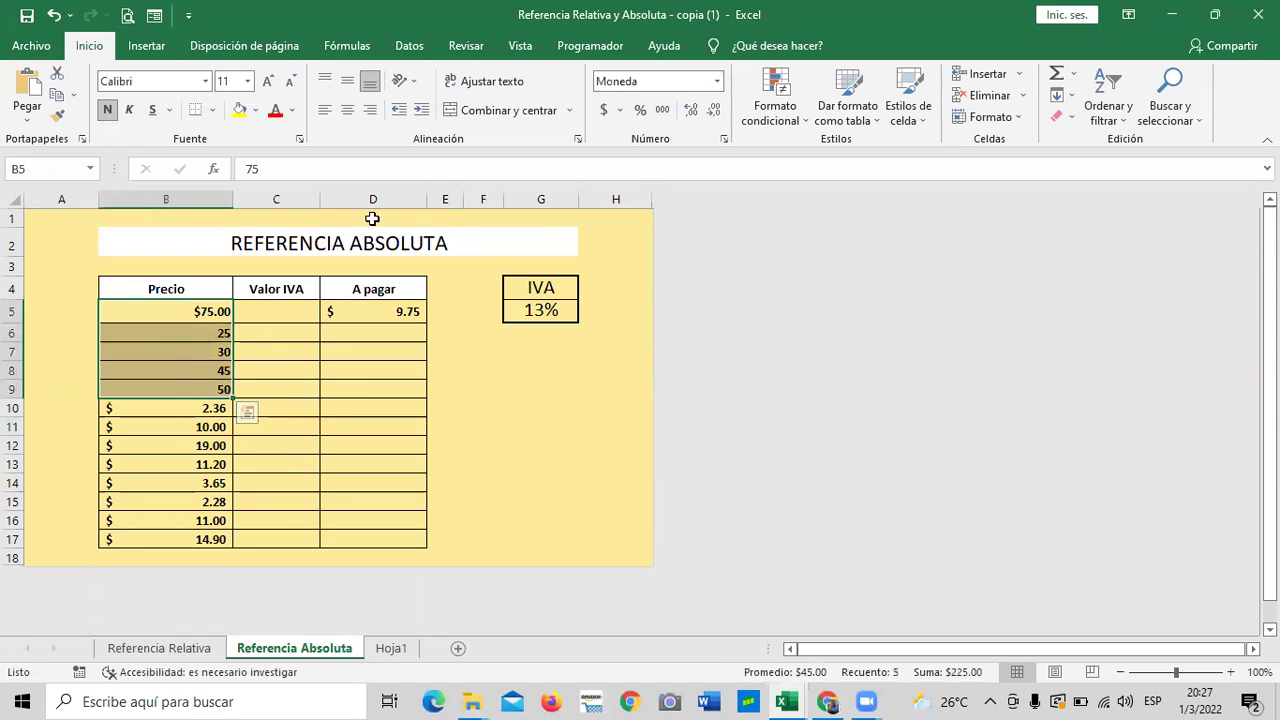
pyautogui.click(717, 82)
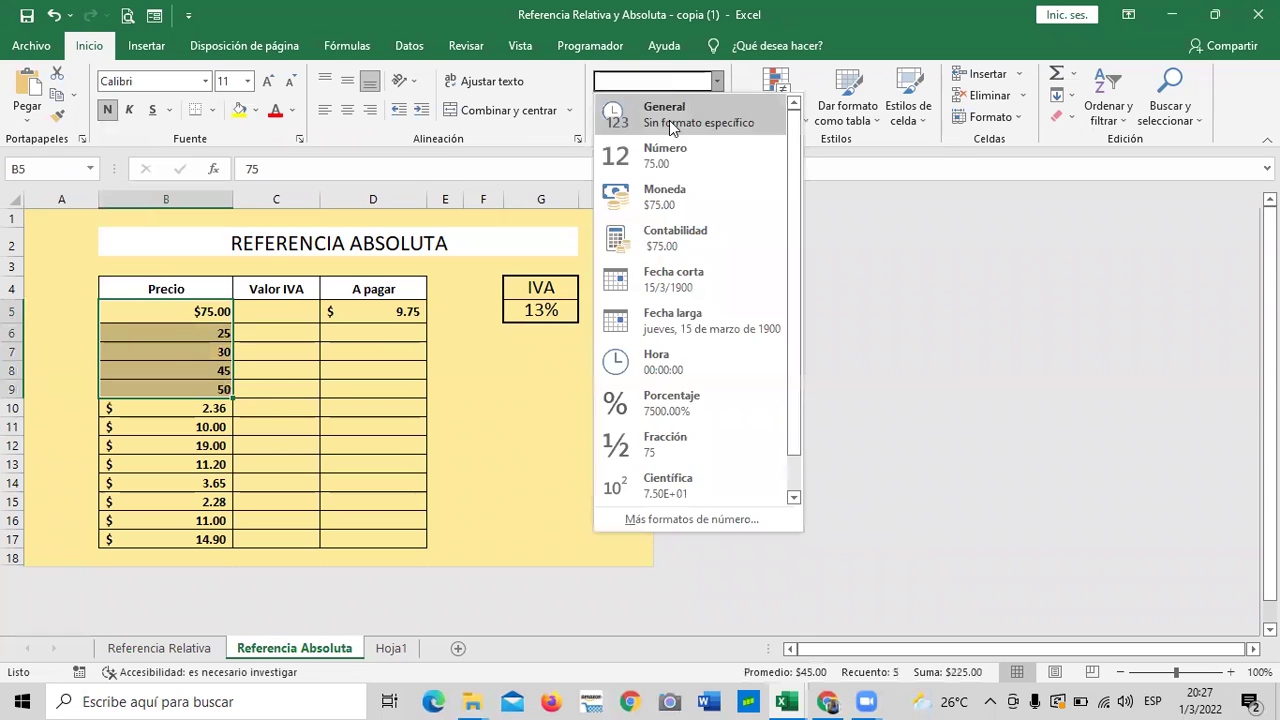
pyautogui.click(675, 236)
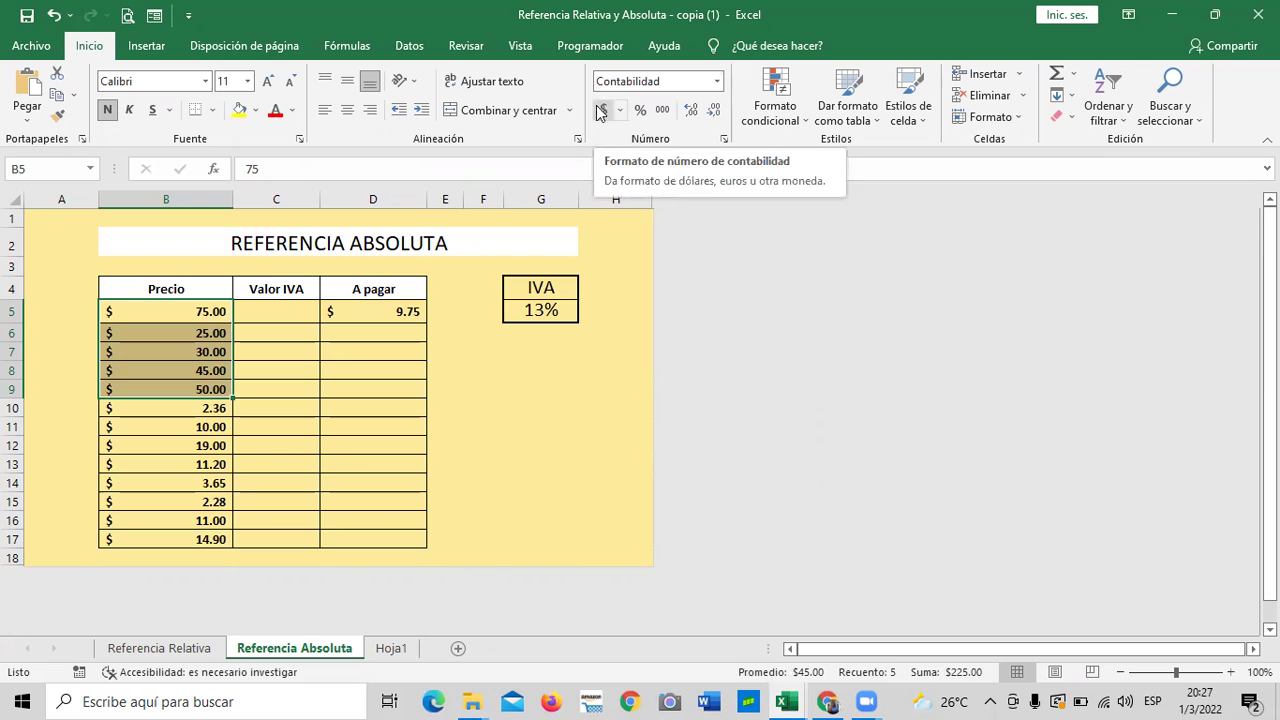
pyautogui.click(570, 460)
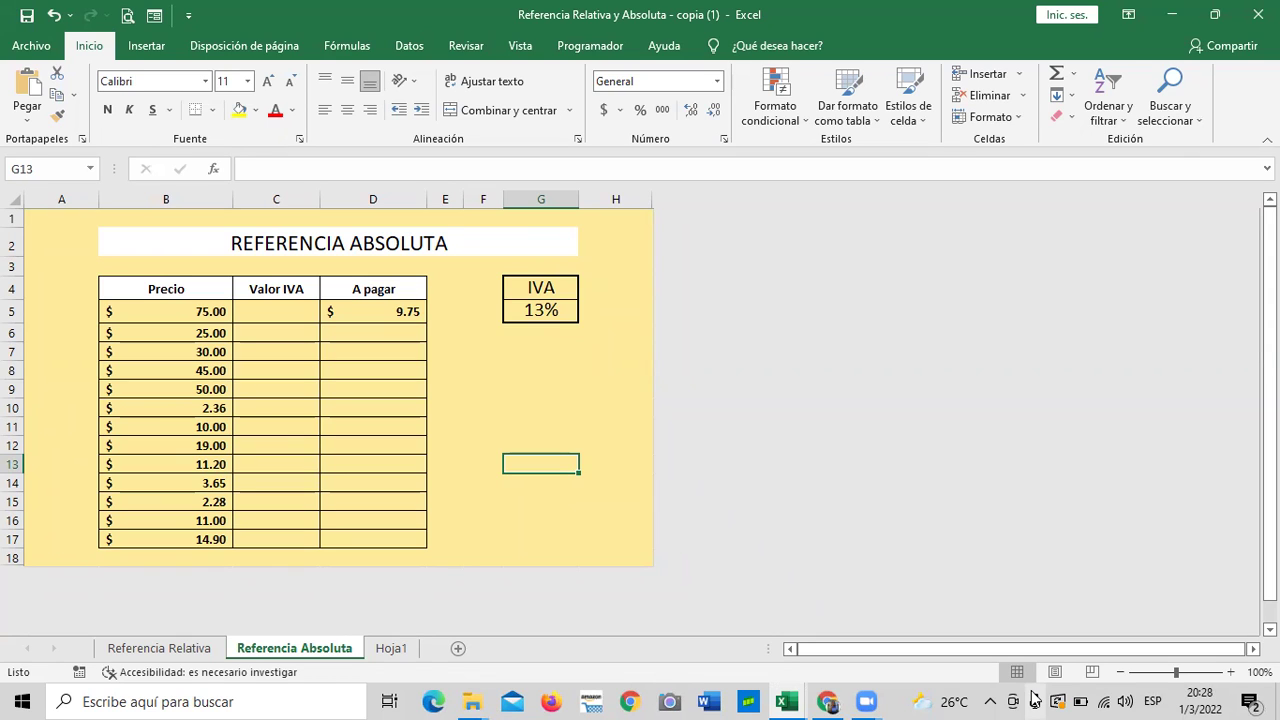
# Examine the formula in D5 and the number format of the A pagar cells D5:D17.
pyautogui.click(383, 420)
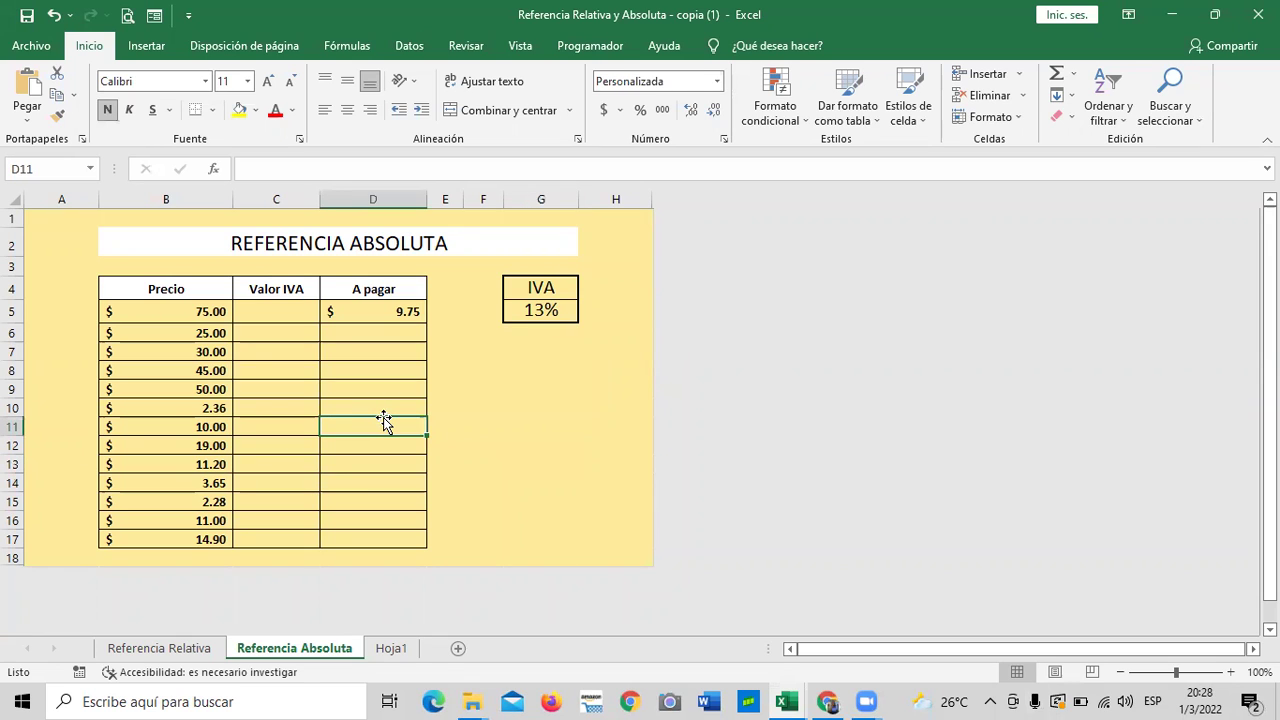
pyautogui.click(381, 310)
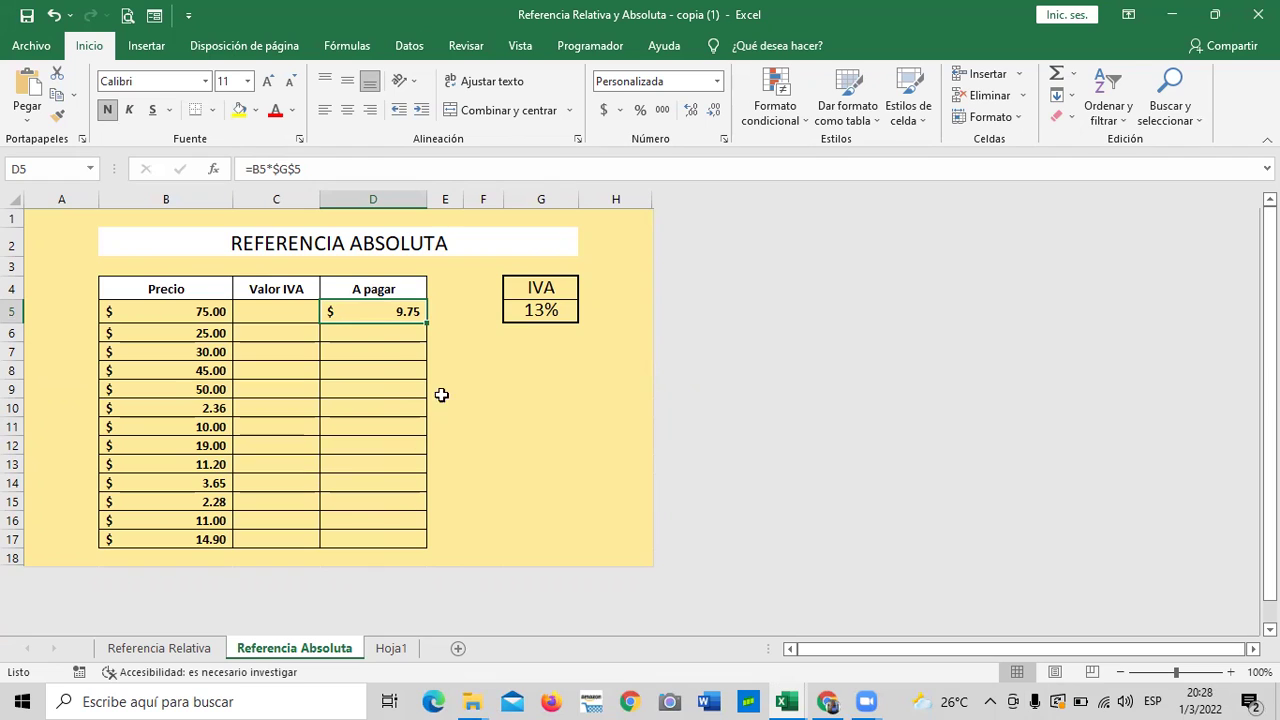
pyautogui.click(371, 329)
pyautogui.moveTo(377, 314); pyautogui.dragTo(380, 531)
pyautogui.click(517, 446)
pyautogui.moveTo(365, 311); pyautogui.dragTo(370, 538)
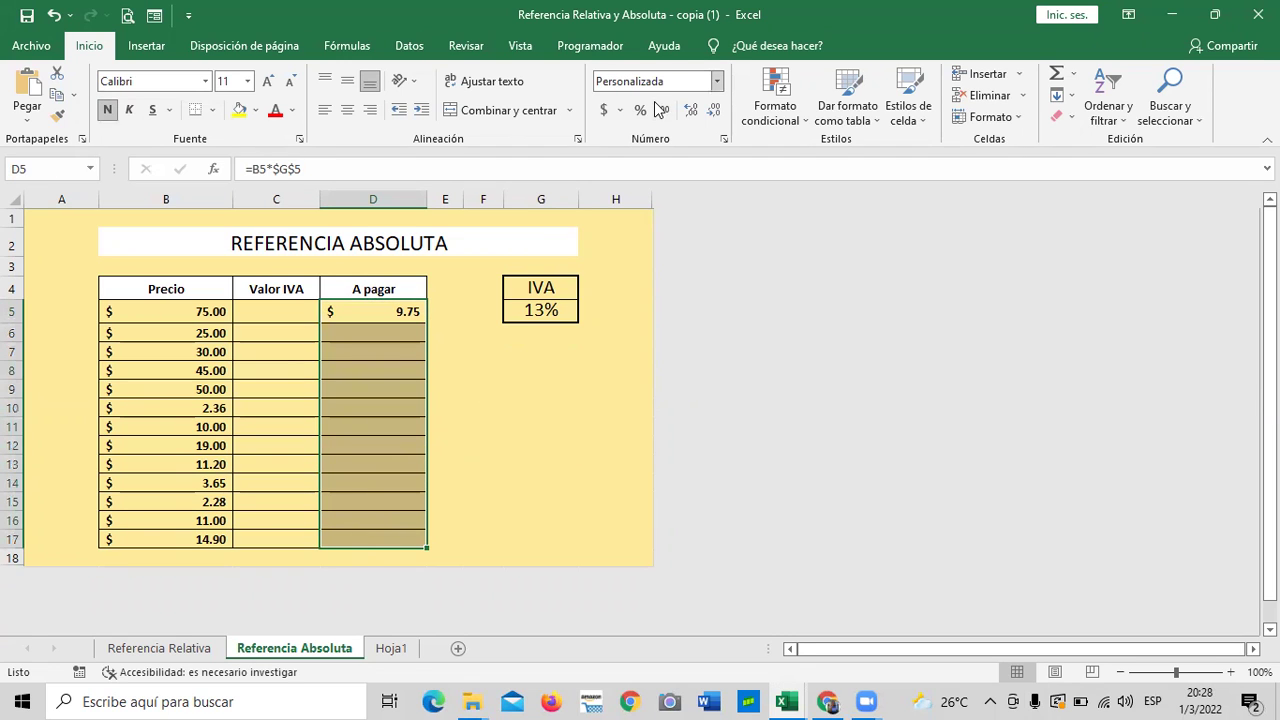
pyautogui.click(524, 449)
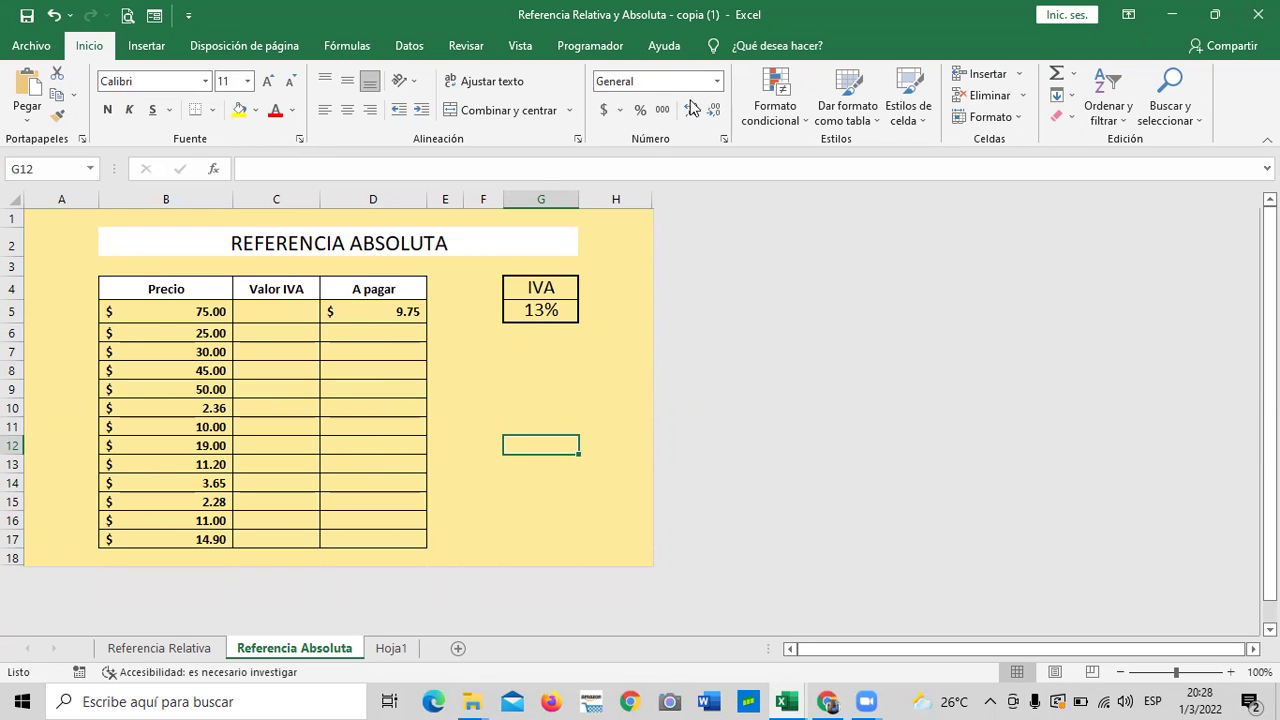
pyautogui.click(378, 384)
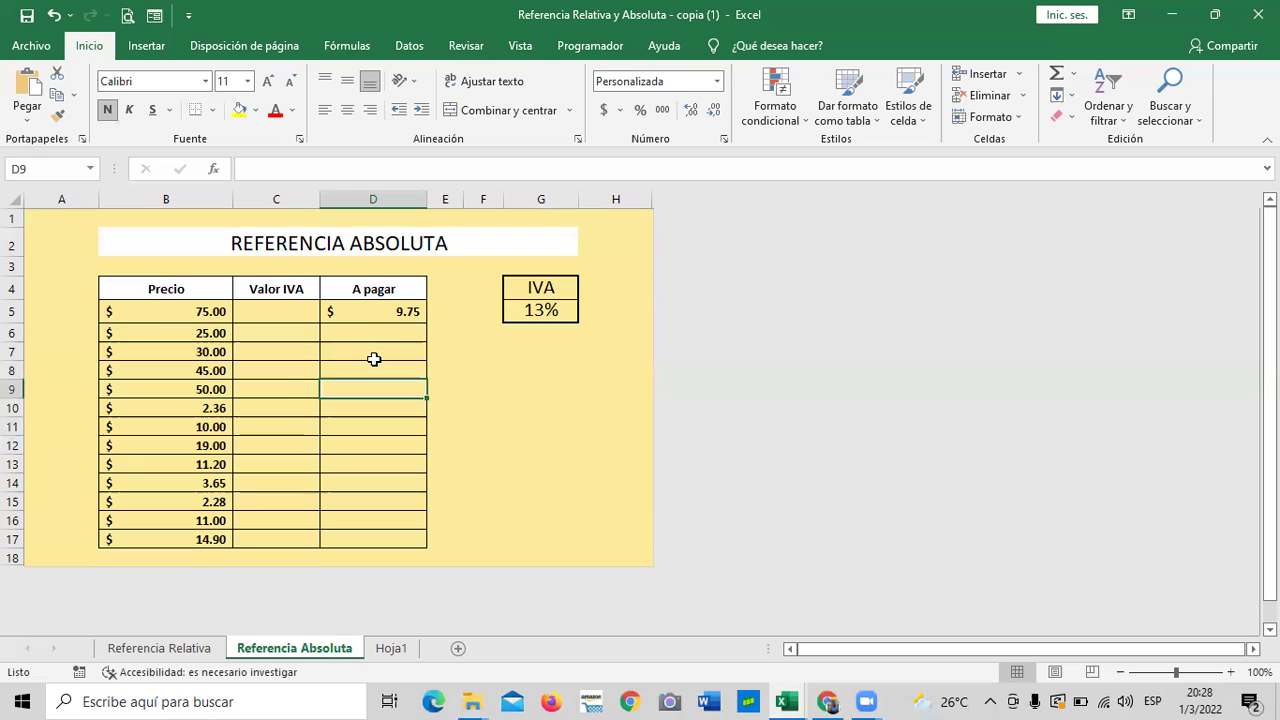
pyautogui.moveTo(374, 359); pyautogui.dragTo(372, 371)
pyautogui.click(372, 430)
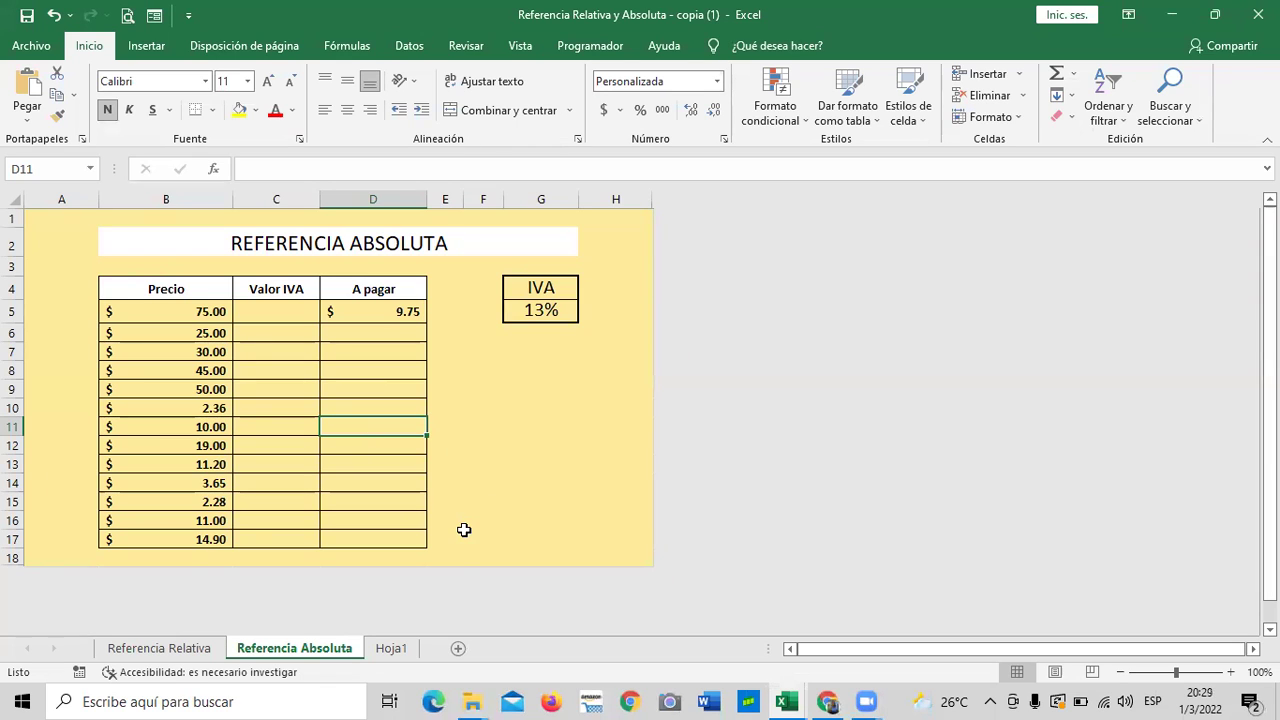
# Apply the Fecha corta number format to cells F3:F17 on the Hoja1 sheet.
pyautogui.click(405, 650)
pyautogui.click(417, 403)
pyautogui.click(423, 281)
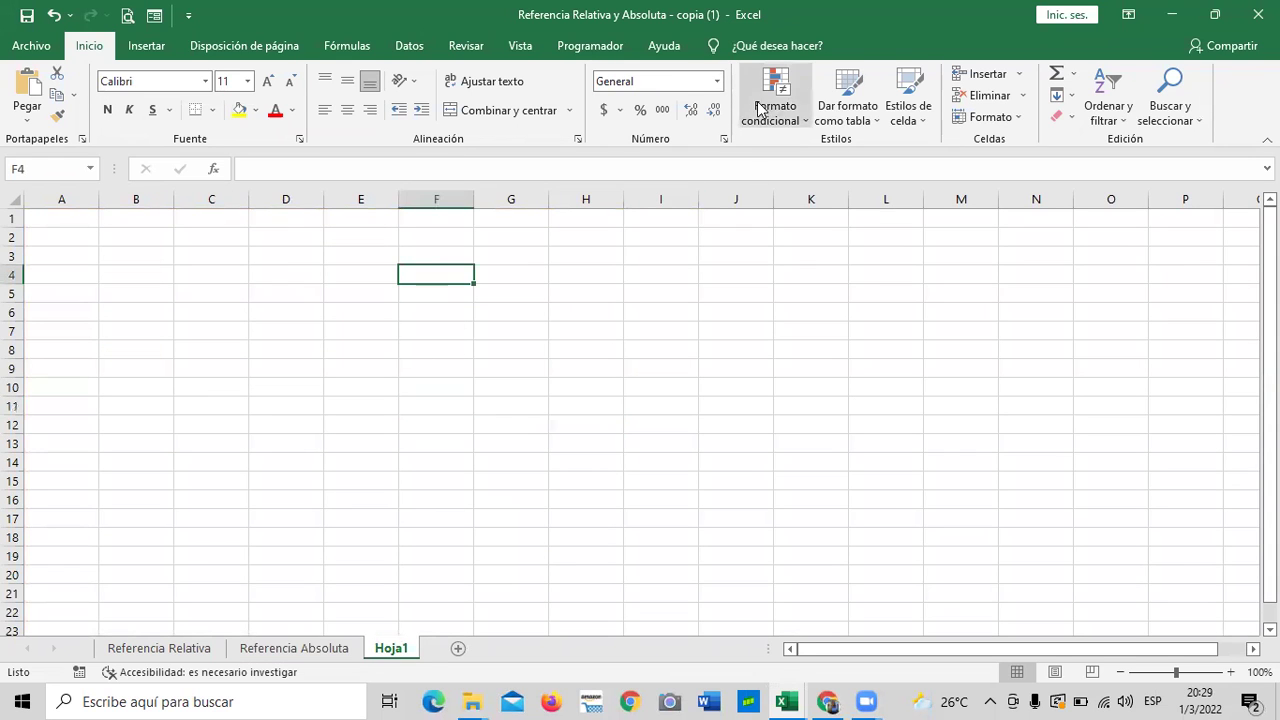
pyautogui.click(717, 83)
pyautogui.click(423, 360)
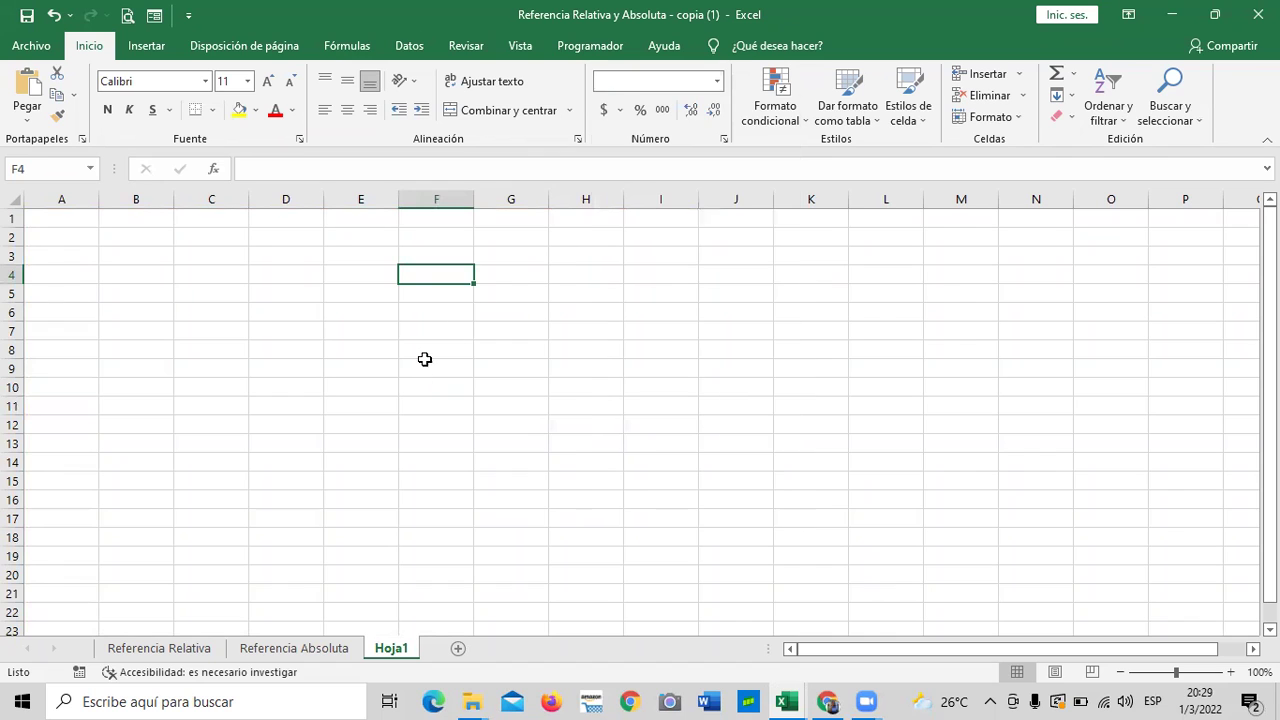
pyautogui.moveTo(428, 258); pyautogui.dragTo(428, 520)
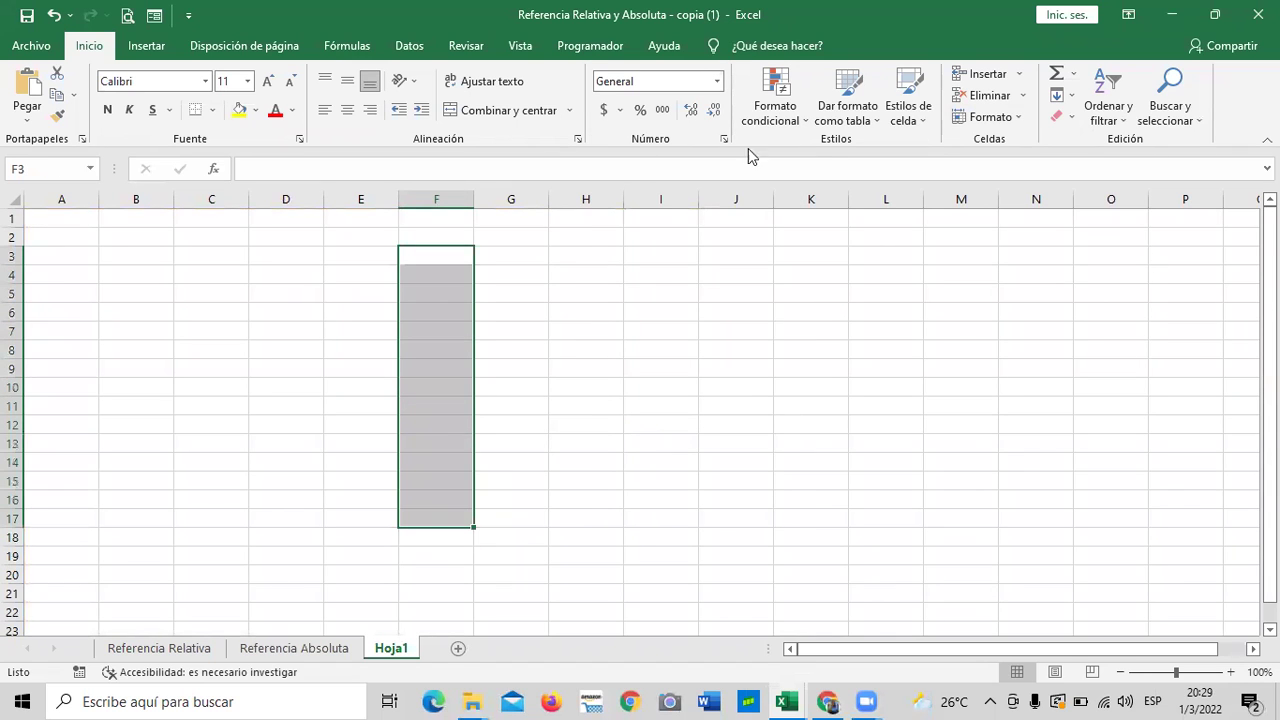
pyautogui.click(717, 85)
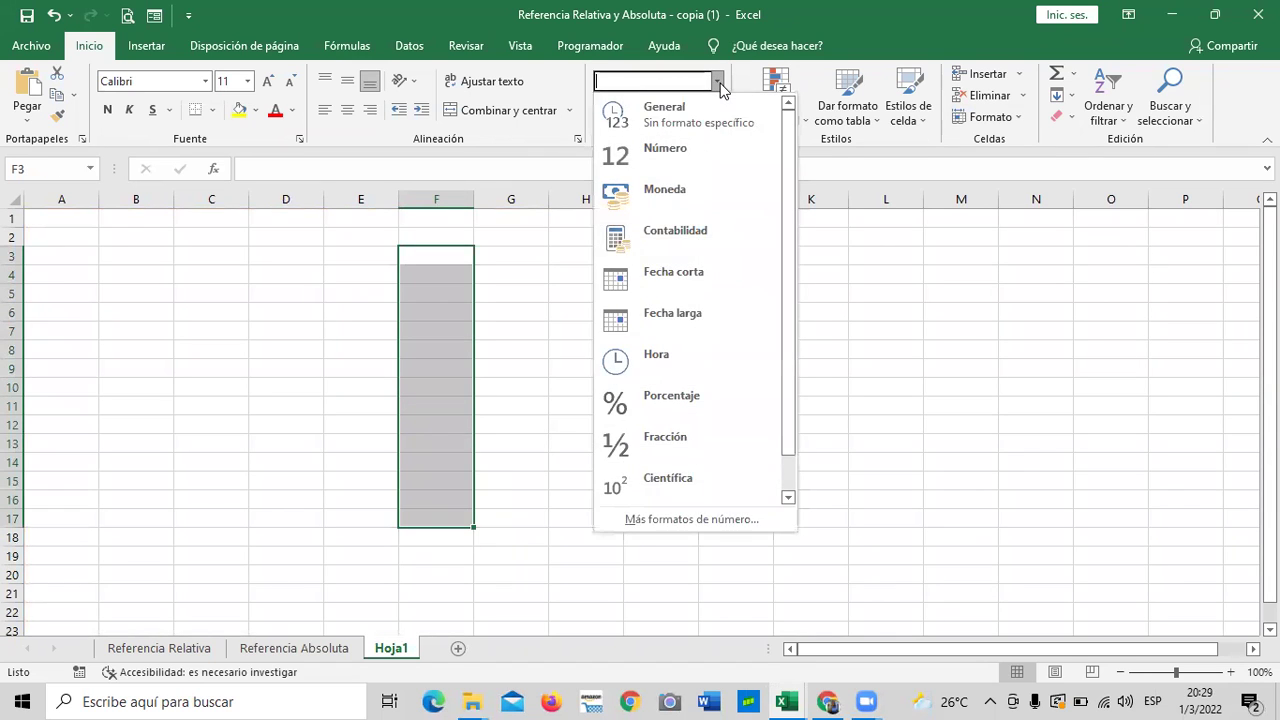
pyautogui.click(713, 282)
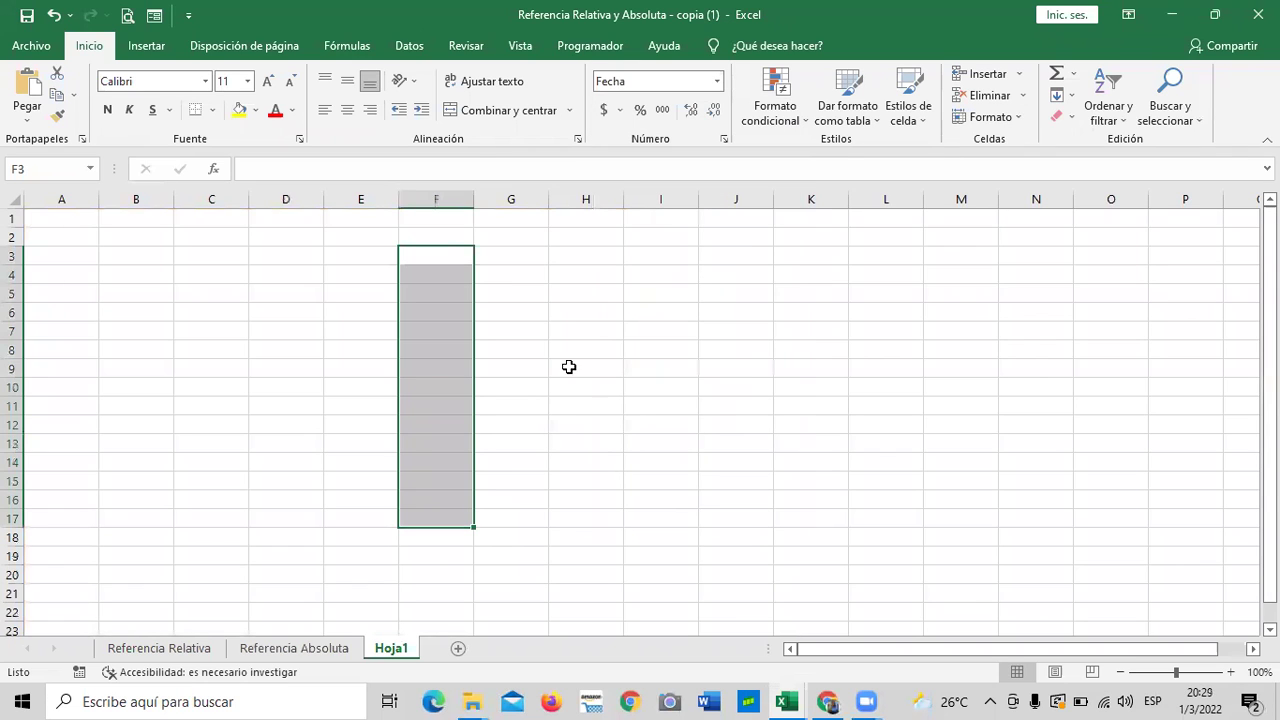
pyautogui.click(510, 405)
# Enter the numbers 25 and 28 in the date-formatted cells F3 and F4.
pyautogui.click(413, 257)
pyautogui.write('25')
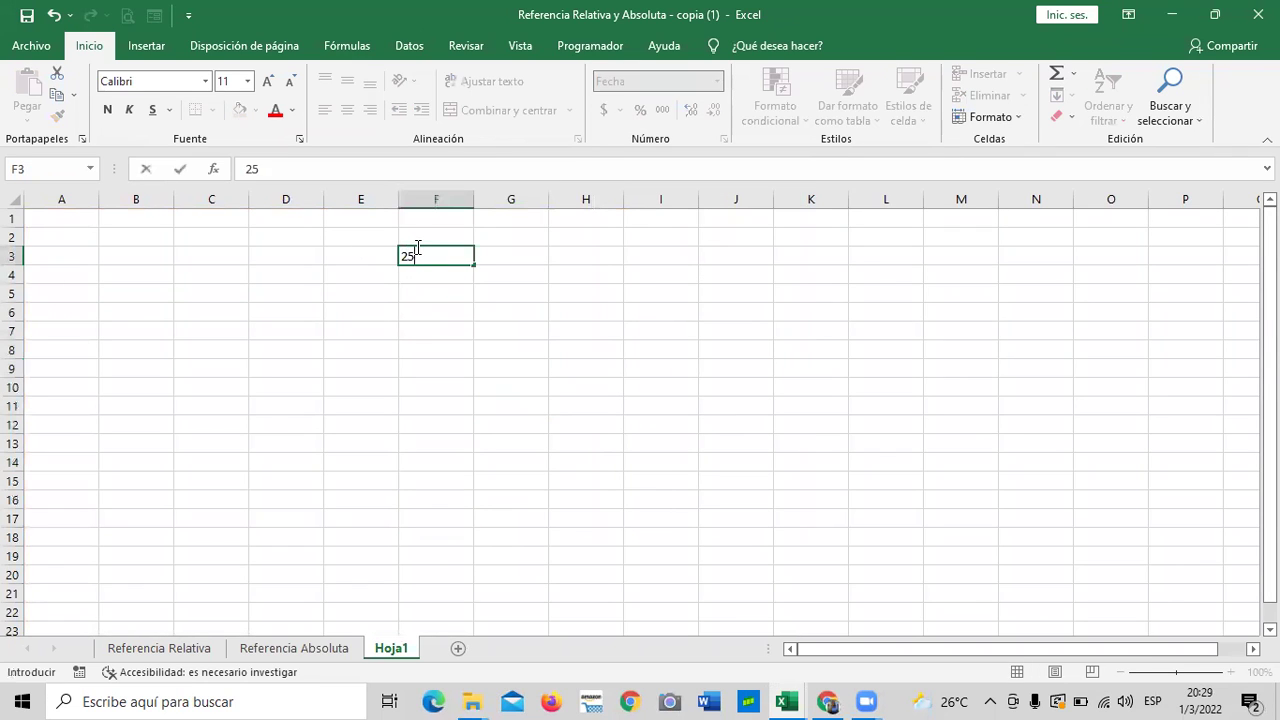
pyautogui.press('Return')
pyautogui.write('28')
pyautogui.press('Return')
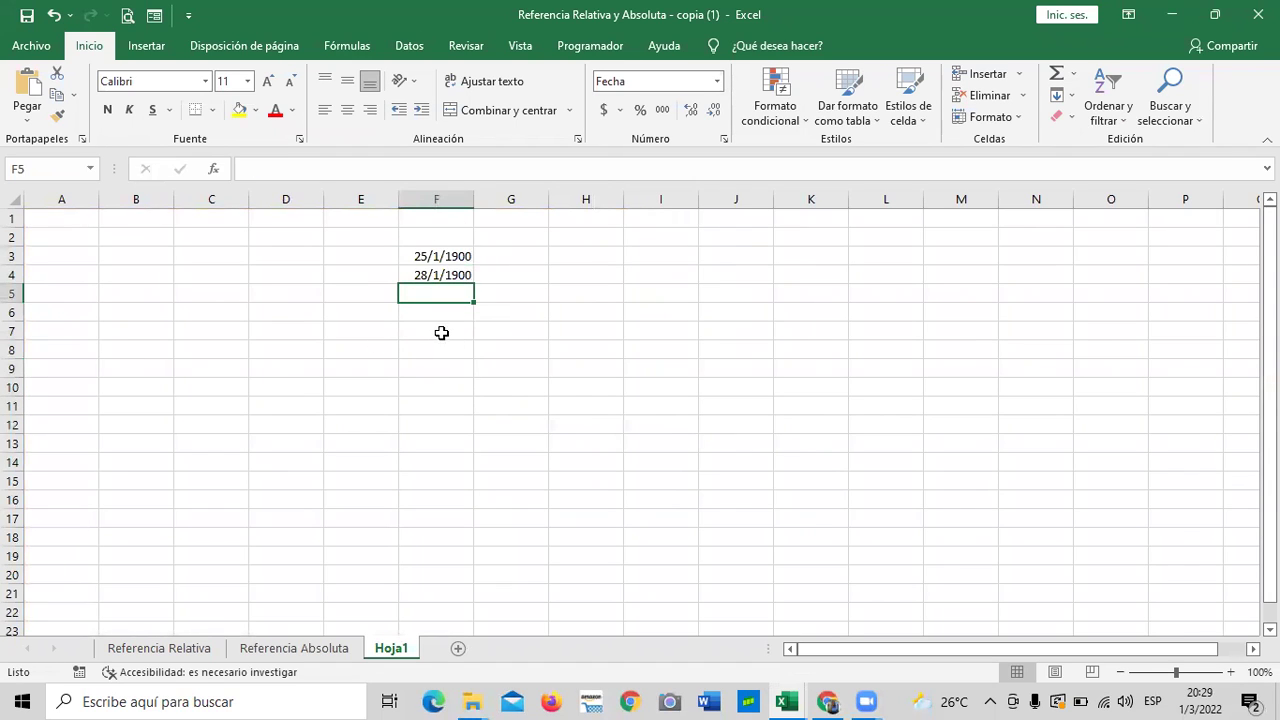
# Replace the content of the date-formatted cell F3 with the number 80.
pyautogui.click(447, 257)
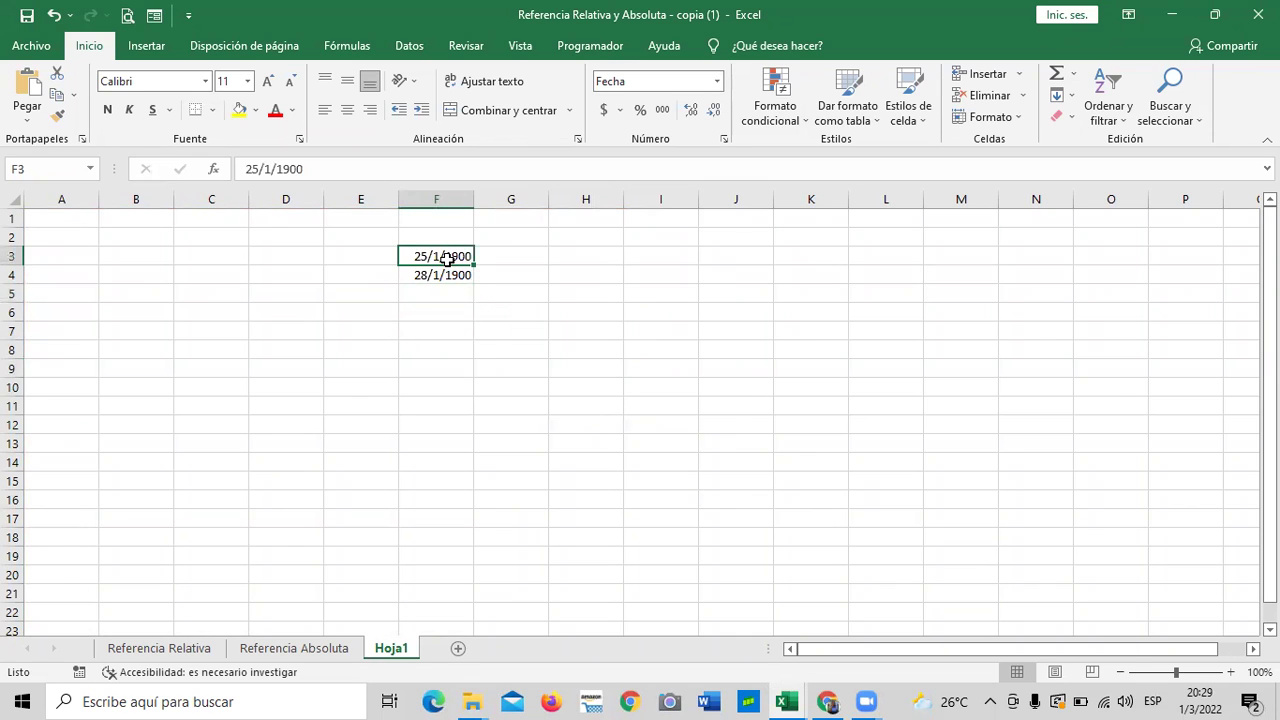
pyautogui.press('BackSpace')
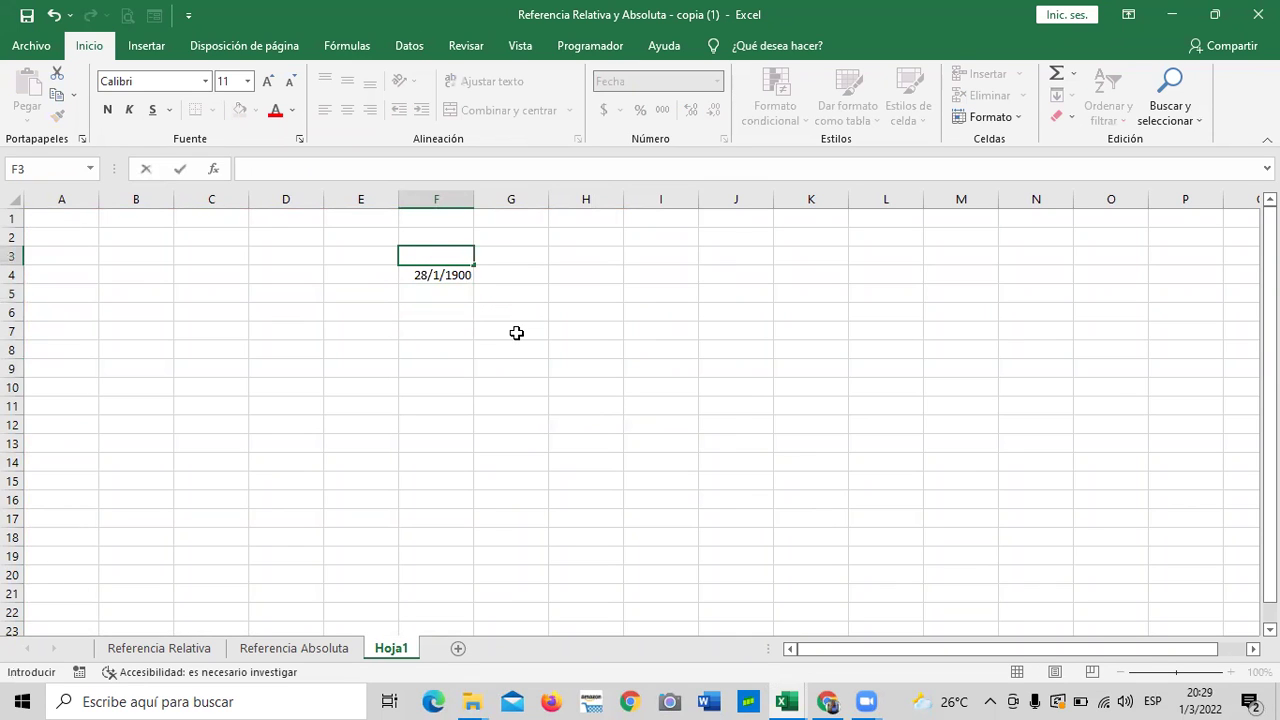
pyautogui.write('80')
pyautogui.press('Return')
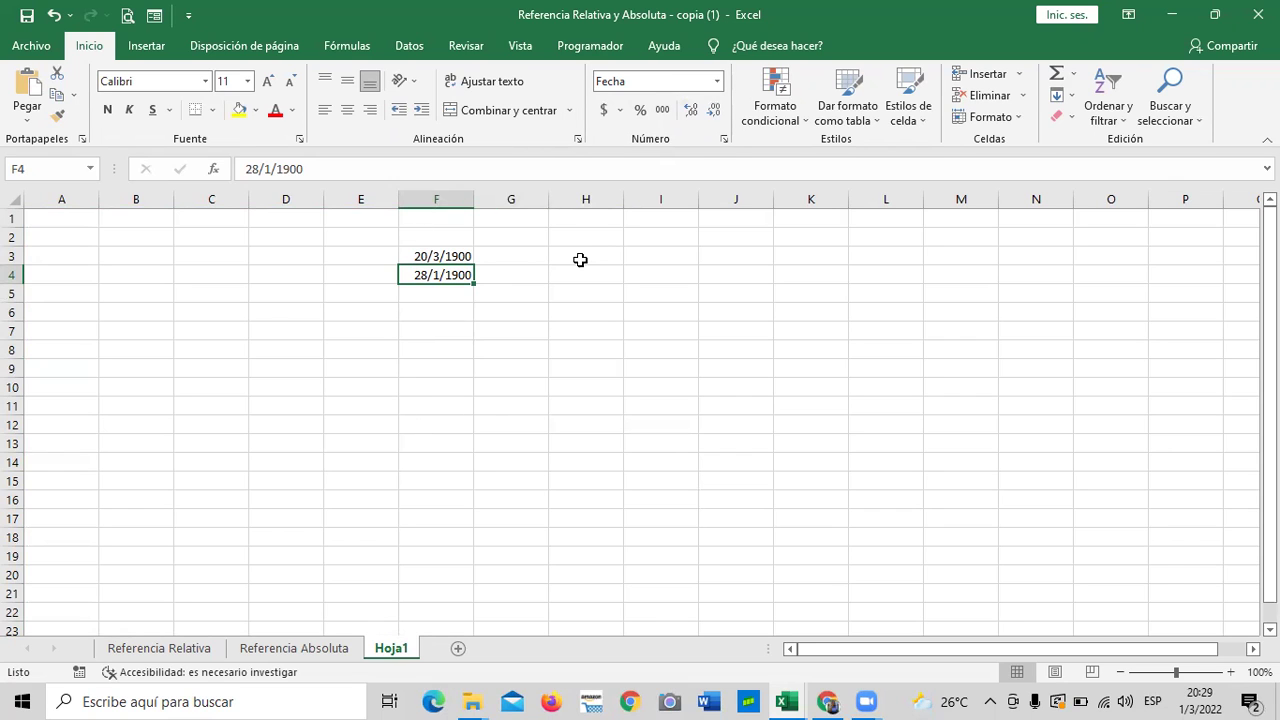
# Apply the Porcentaje number format to the empty cells H3:H13.
pyautogui.moveTo(584, 256); pyautogui.dragTo(580, 443)
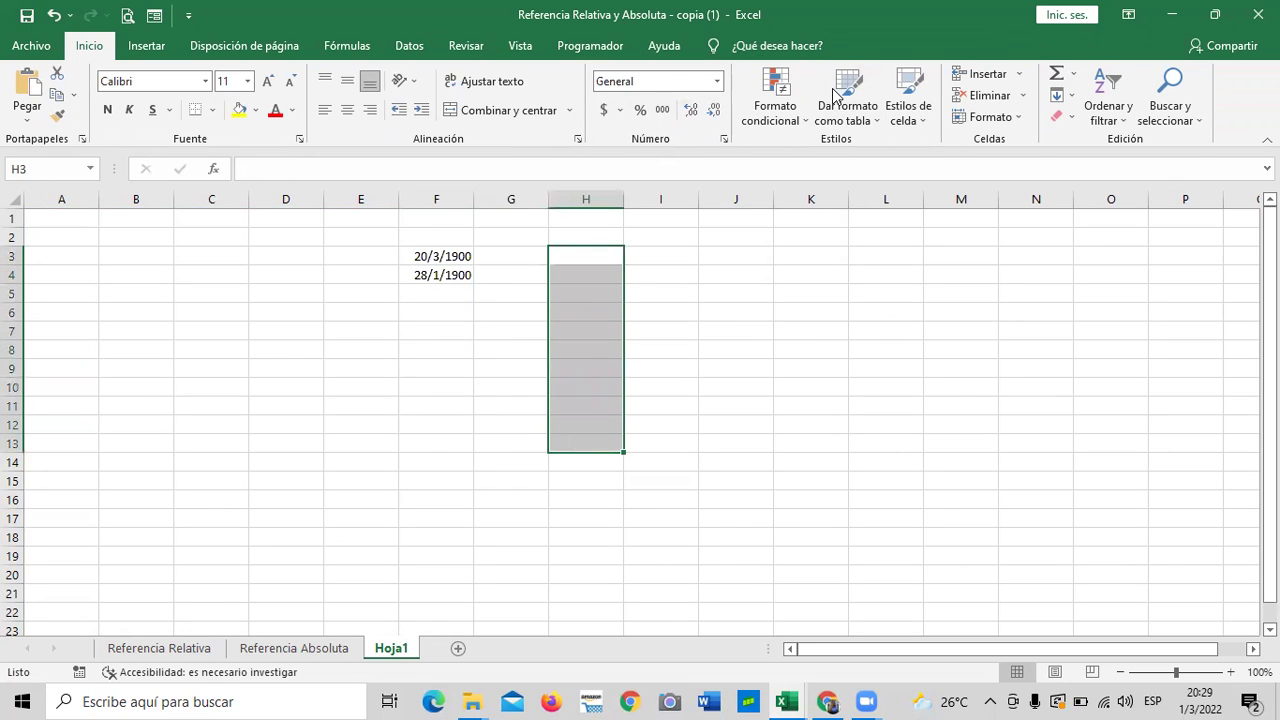
pyautogui.click(716, 81)
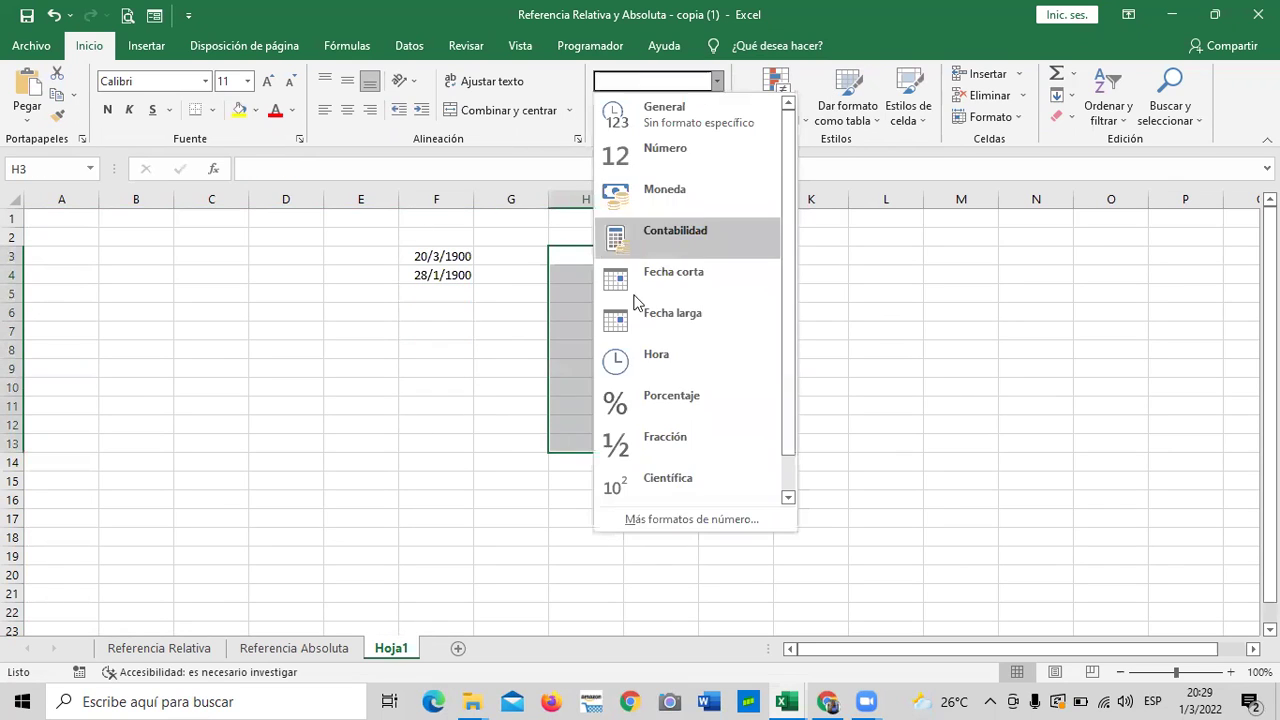
pyautogui.click(711, 408)
# Enter 12% and 85% in the percentage-formatted cells H3 and H4.
pyautogui.click(598, 258)
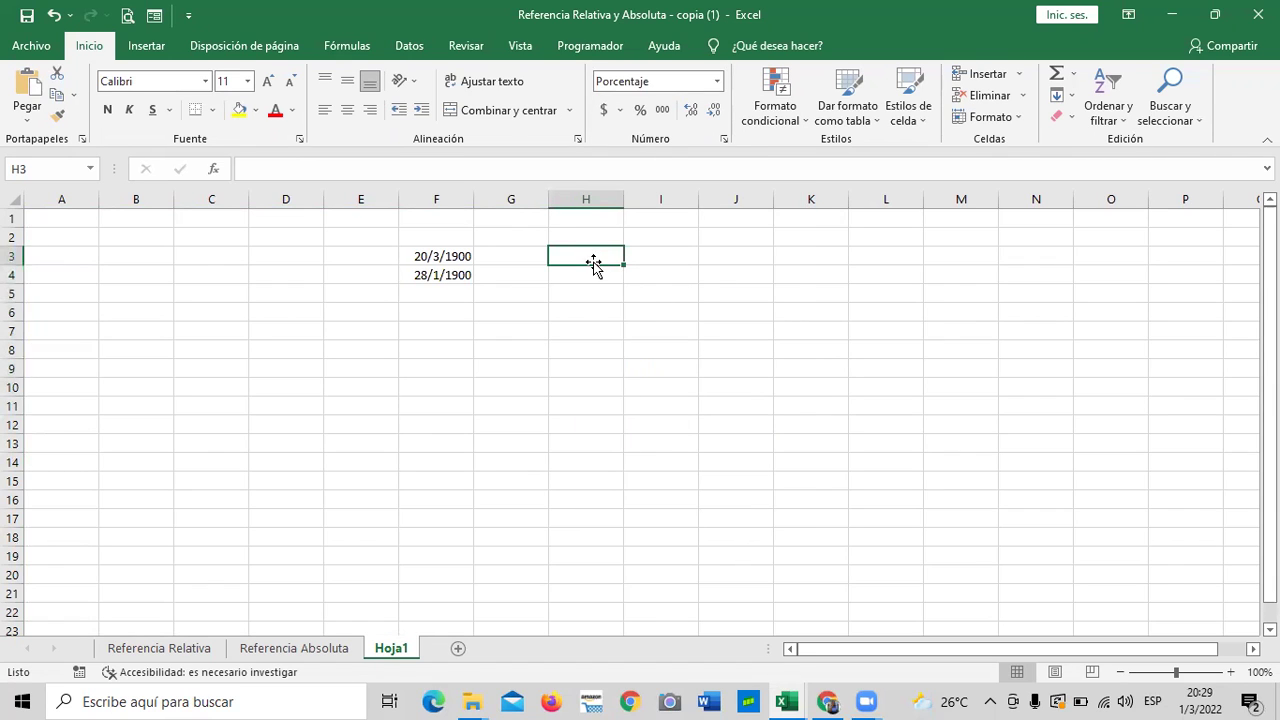
pyautogui.write('12')
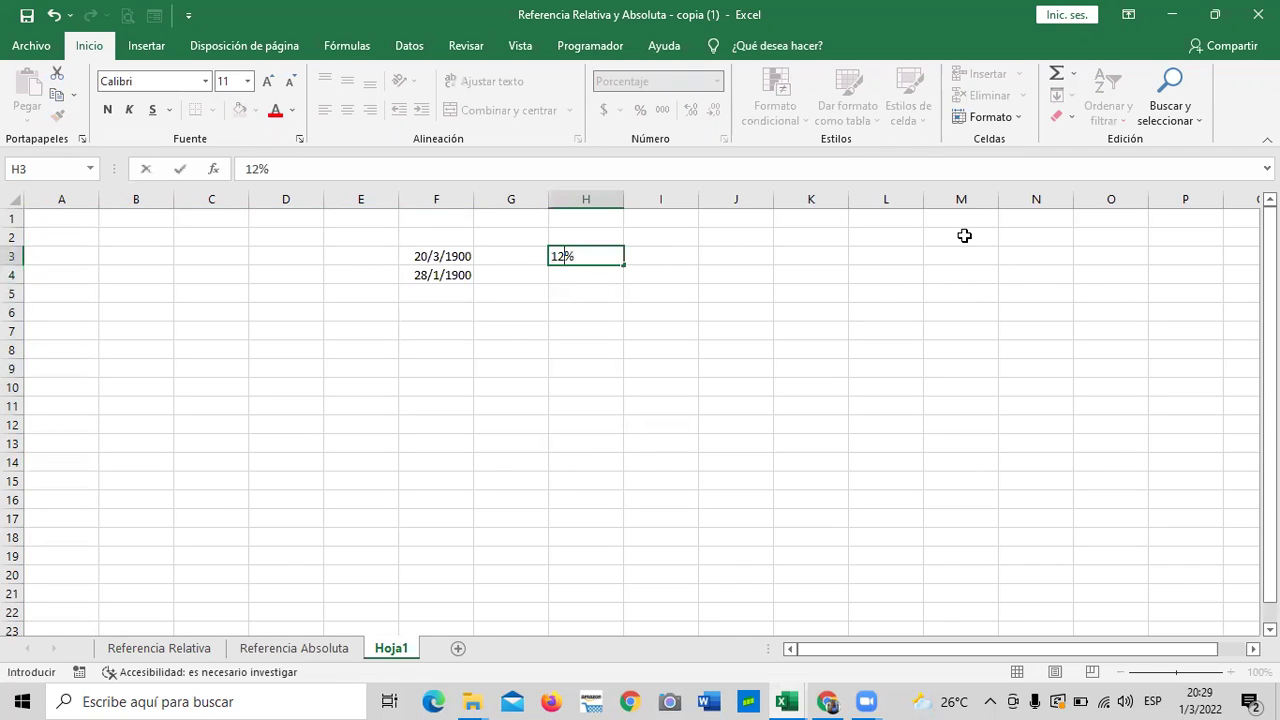
pyautogui.press('Return')
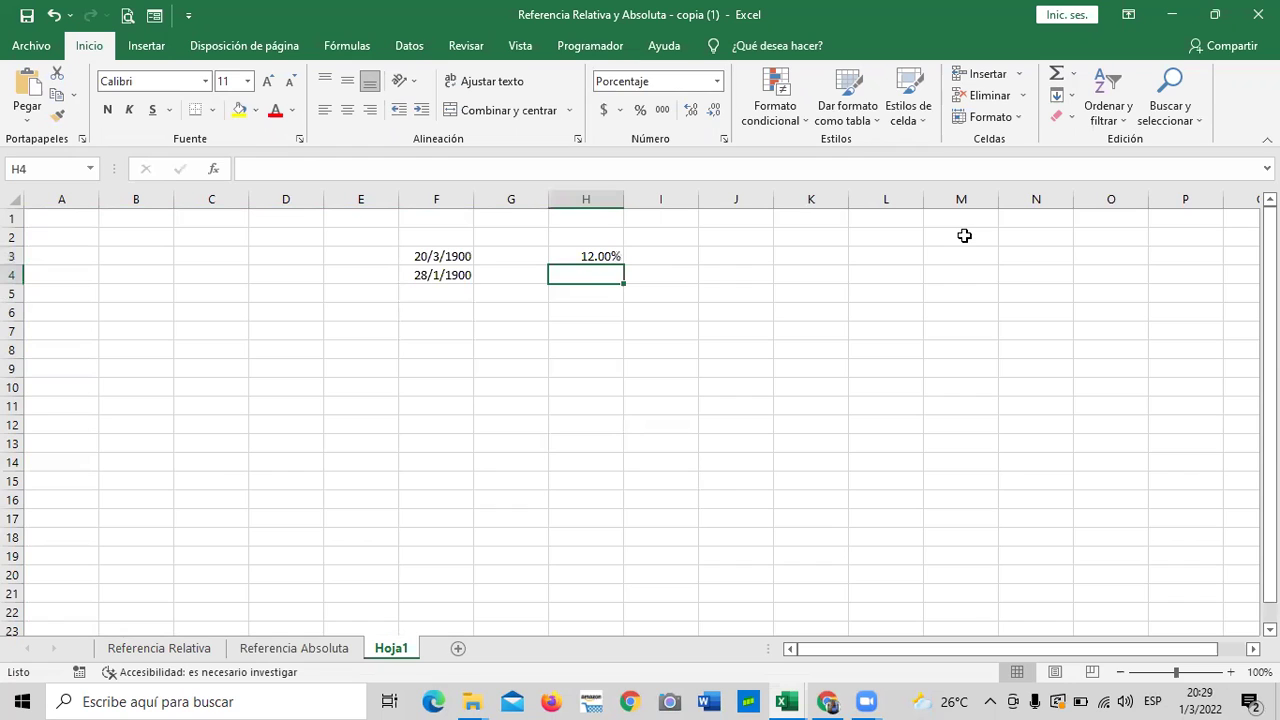
pyautogui.write('85')
pyautogui.press('Return')
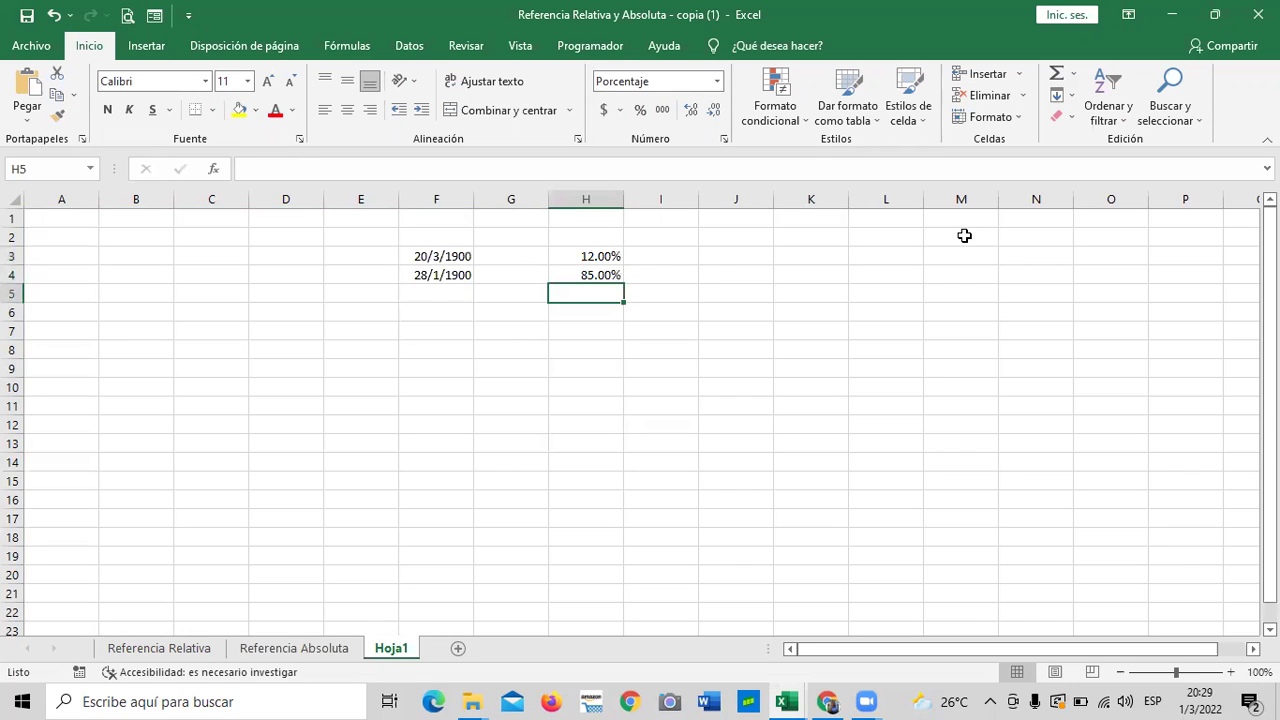
# Clear the contents of cells H2:H12, keeping their number format.
pyautogui.click(638, 426)
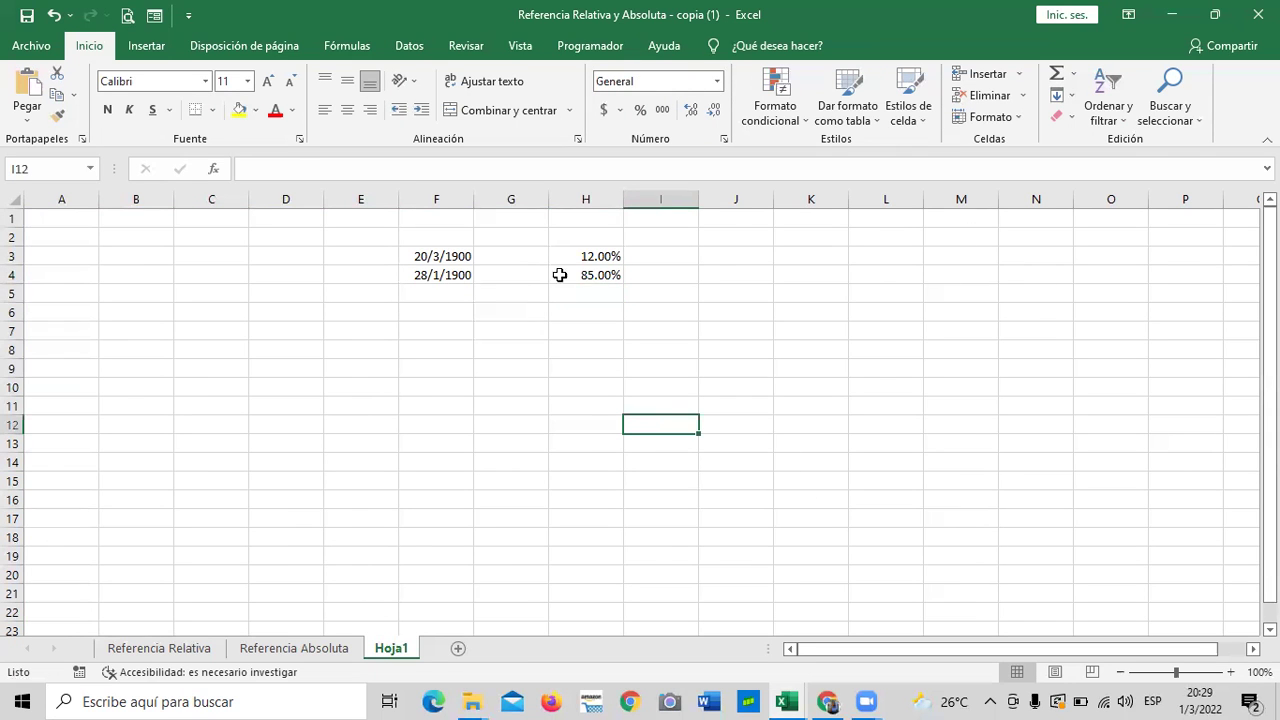
pyautogui.moveTo(586, 237); pyautogui.dragTo(580, 417)
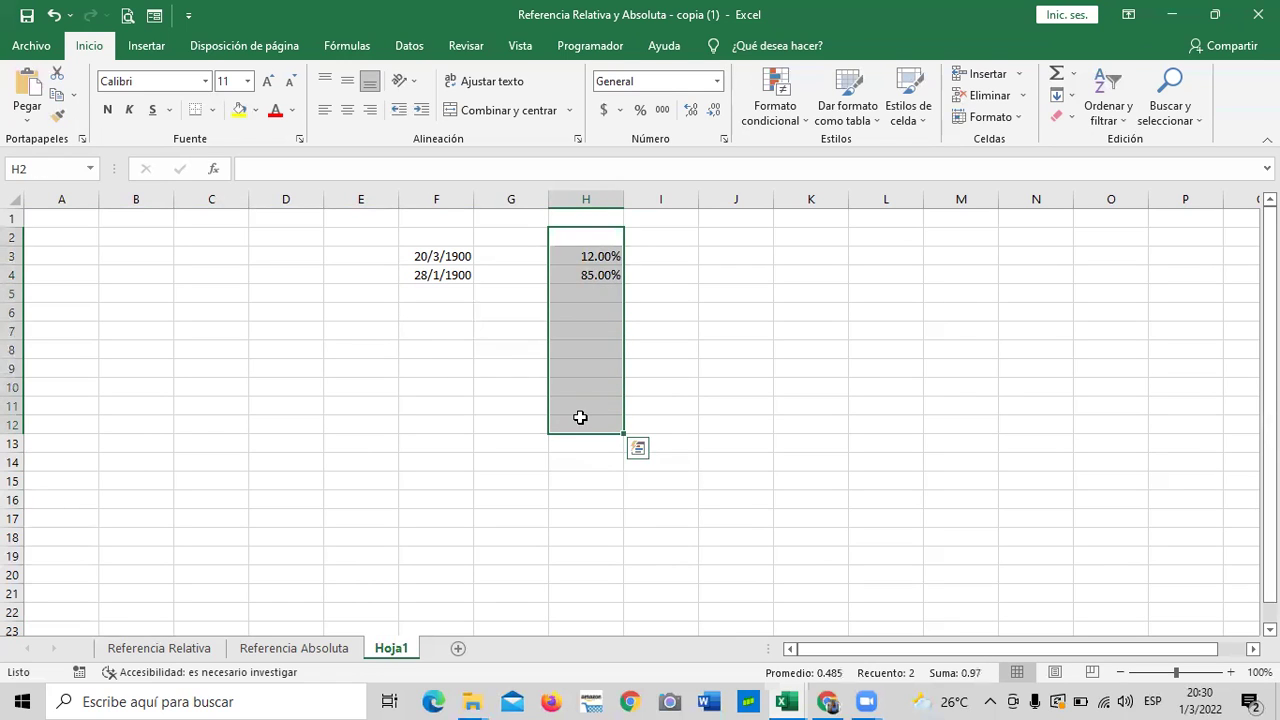
pyautogui.press('Delete')
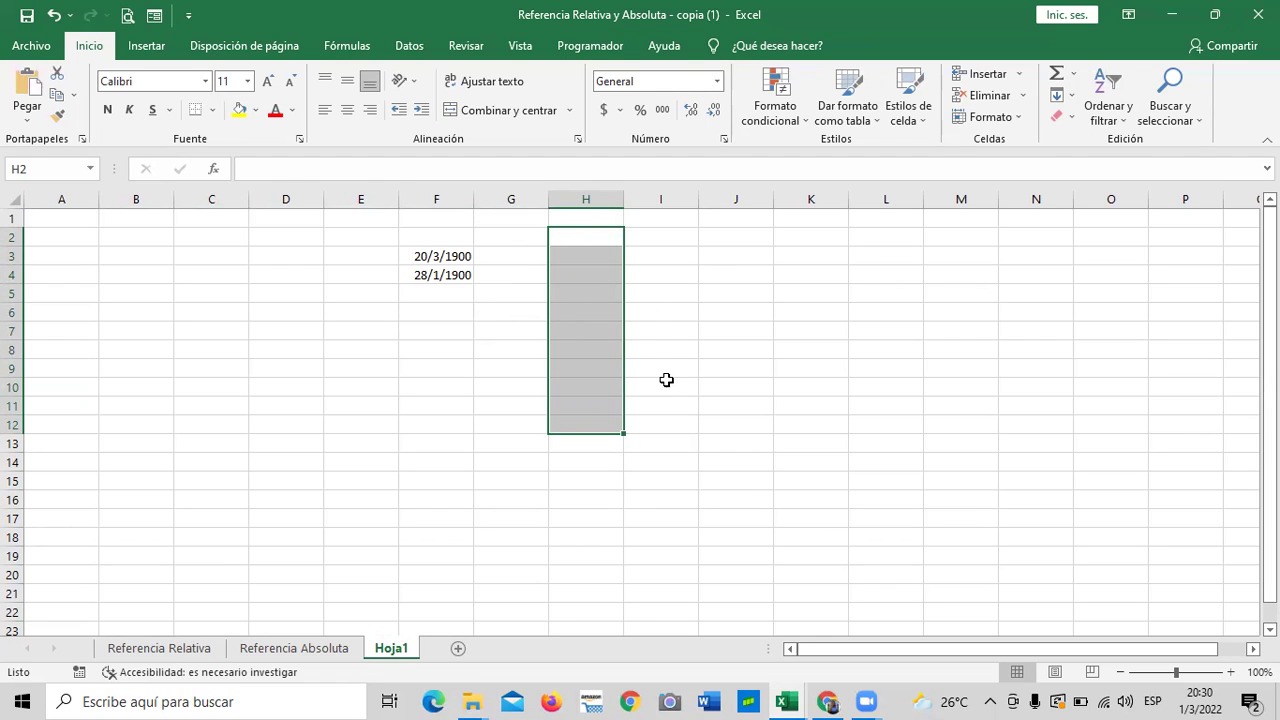
pyautogui.press('Return')
pyautogui.click(766, 424)
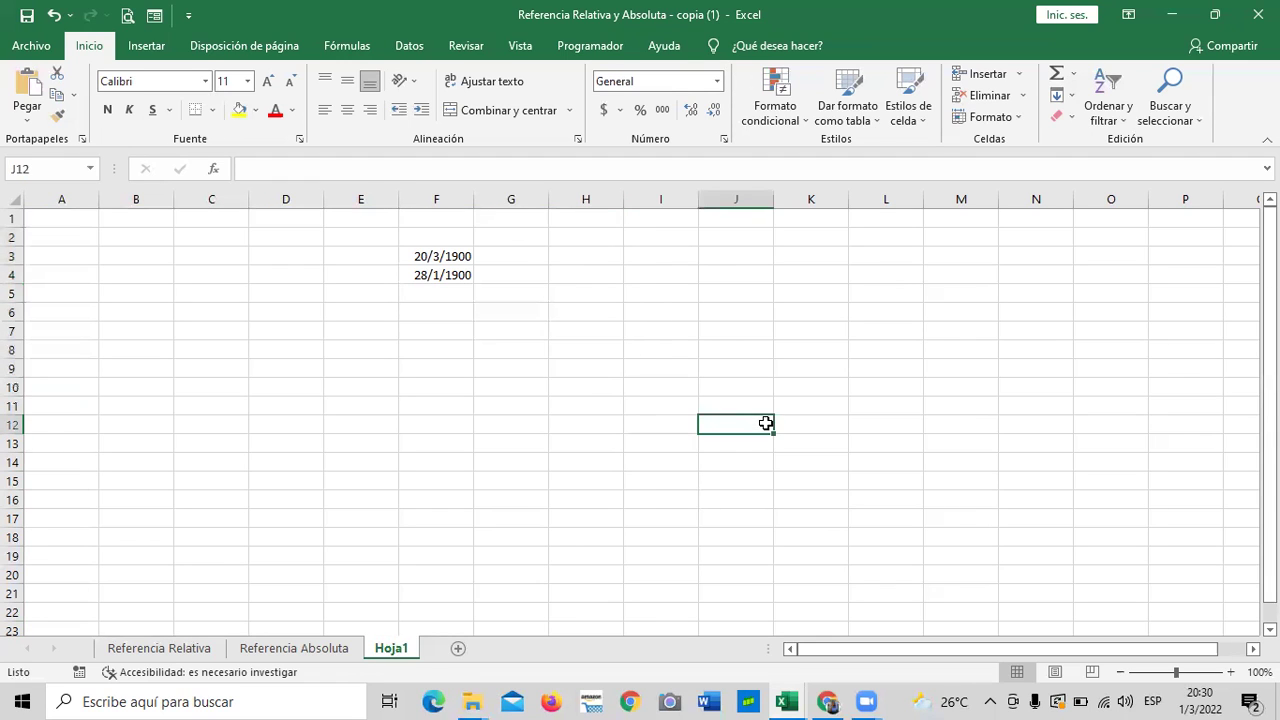
# Enter 75% and 80% in the percentage-formatted cells H3 and H4.
pyautogui.click(569, 251)
pyautogui.write('75')
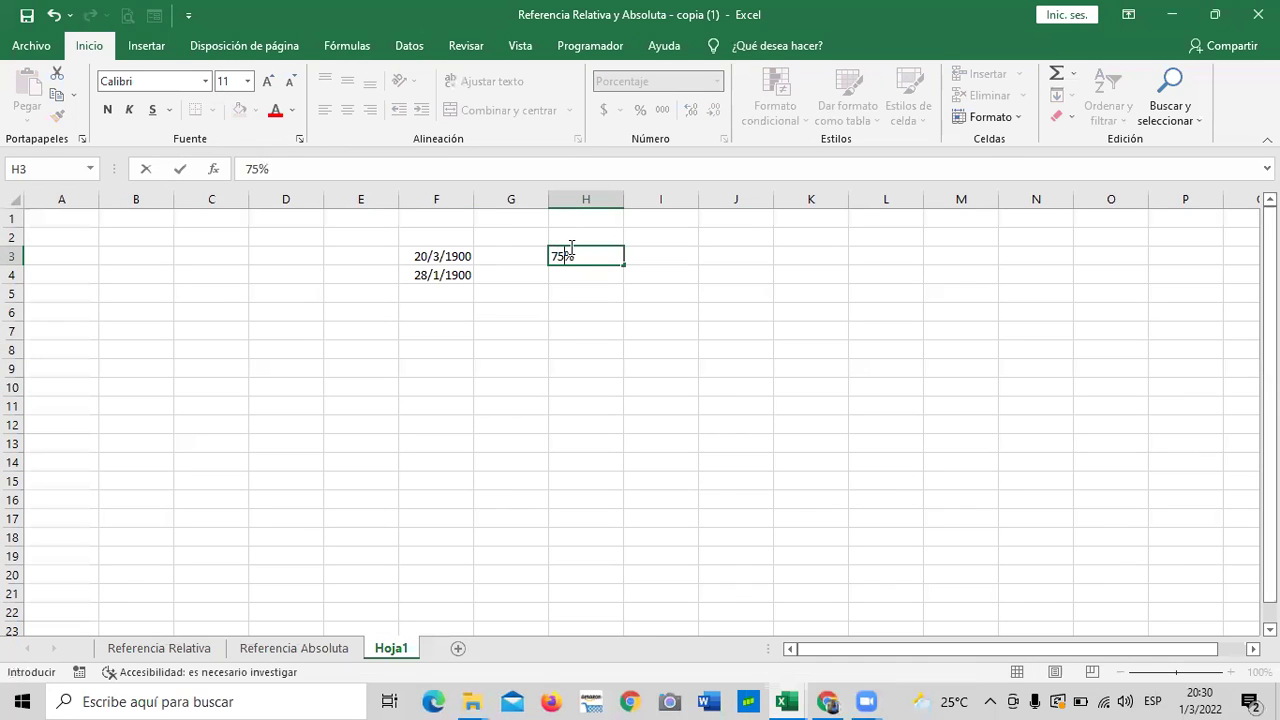
pyautogui.press('Return')
pyautogui.write('80')
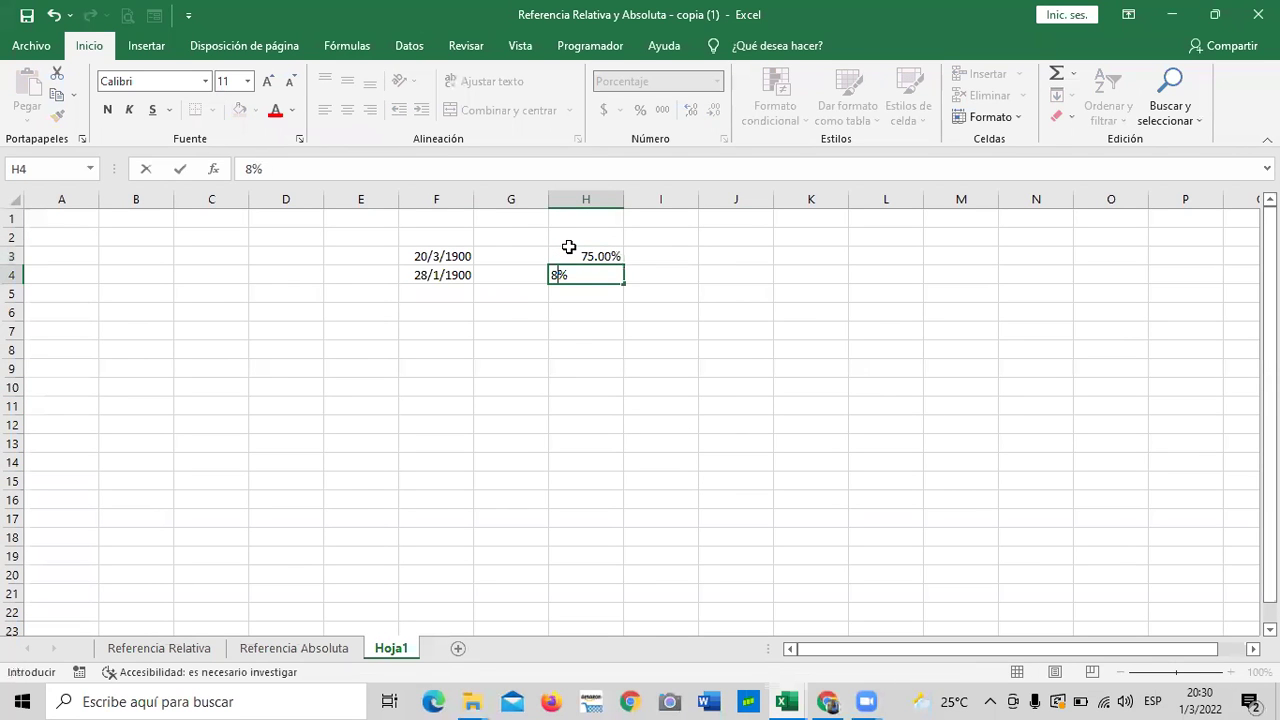
pyautogui.press('Return')
pyautogui.click(649, 447)
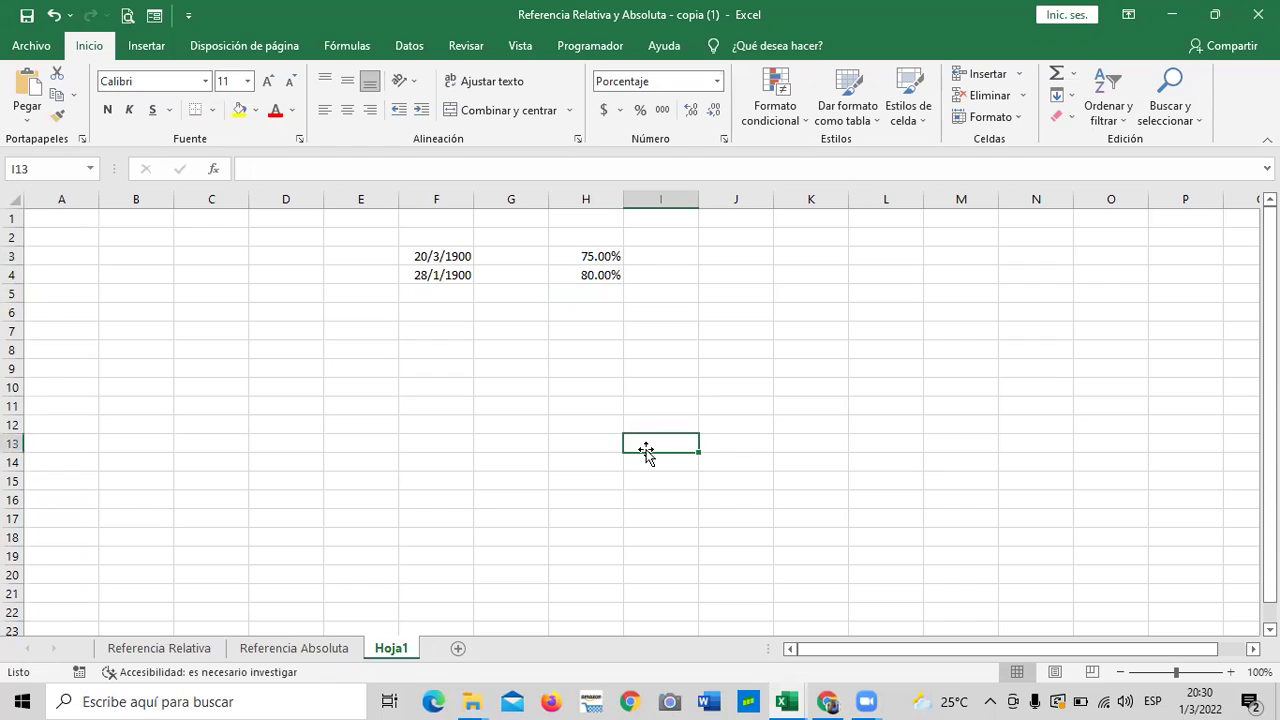
# Apply the Texto number format to the empty cells J3:J9.
pyautogui.moveTo(752, 255); pyautogui.dragTo(732, 367)
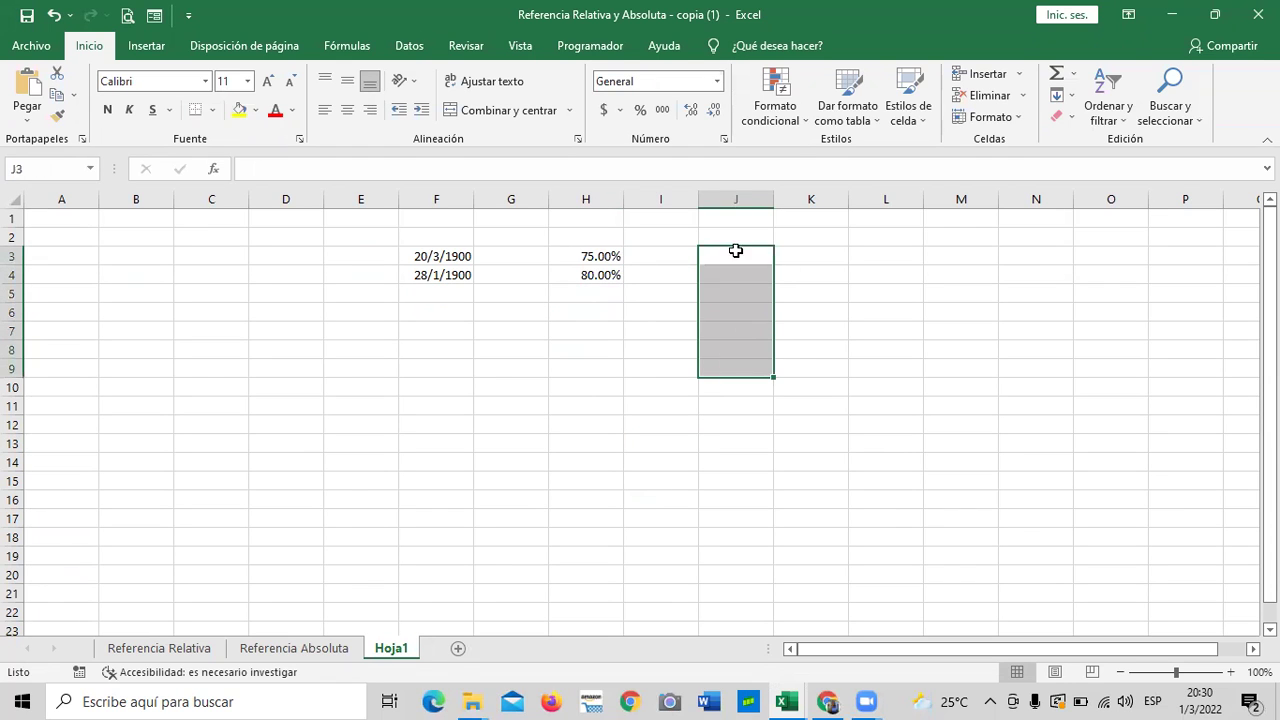
pyautogui.click(716, 81)
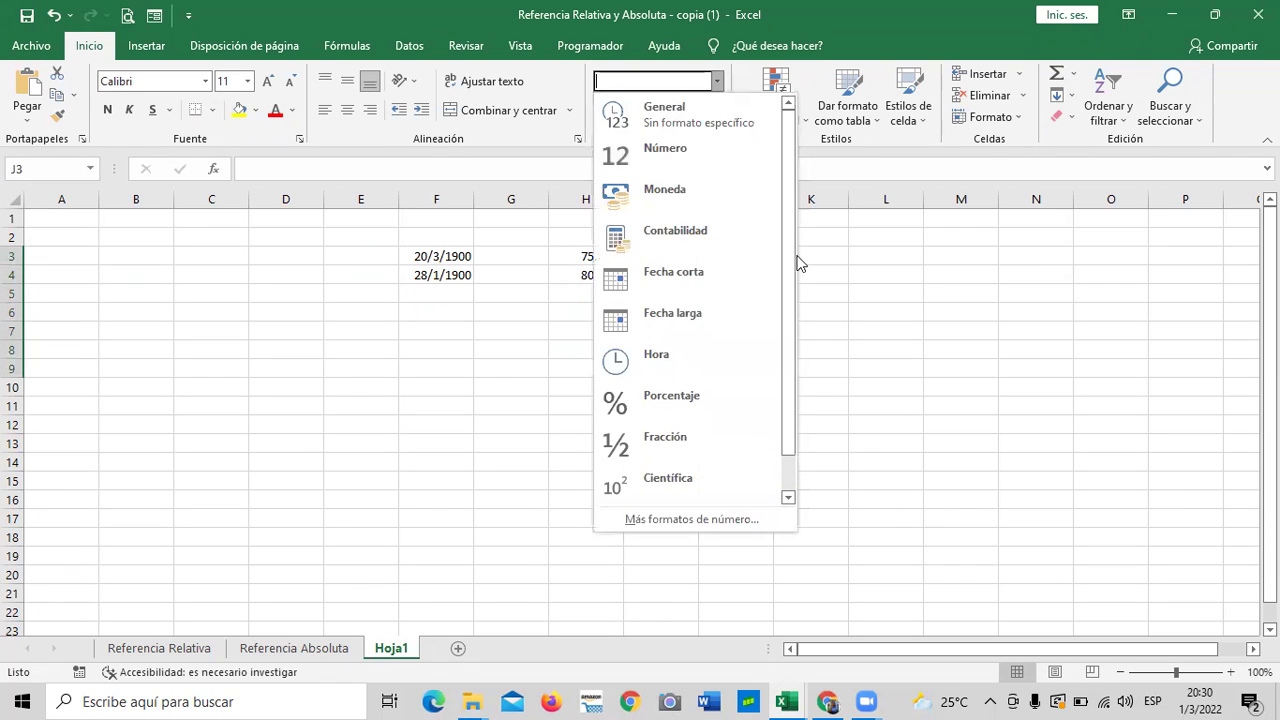
pyautogui.moveTo(786, 274); pyautogui.dragTo(786, 348)
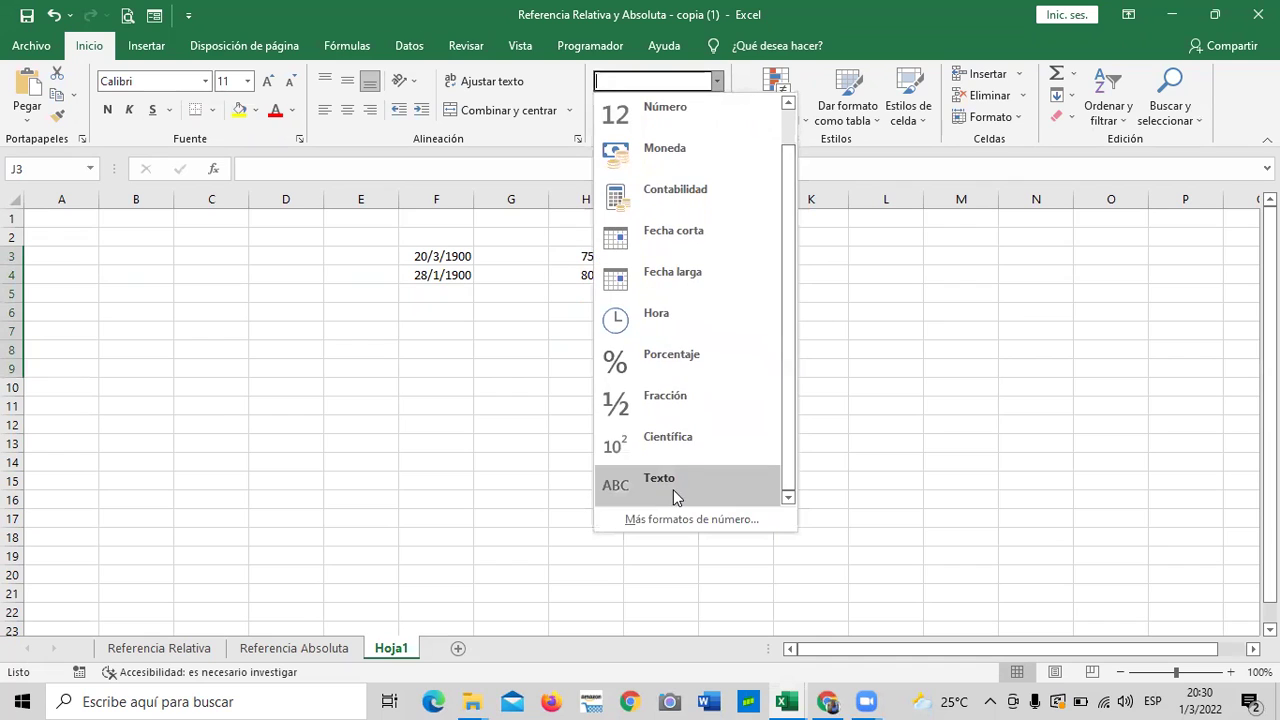
pyautogui.click(664, 481)
pyautogui.click(886, 497)
# Enter 12, 50 and 100 in the text-formatted cells J3 to J5.
pyautogui.click(728, 258)
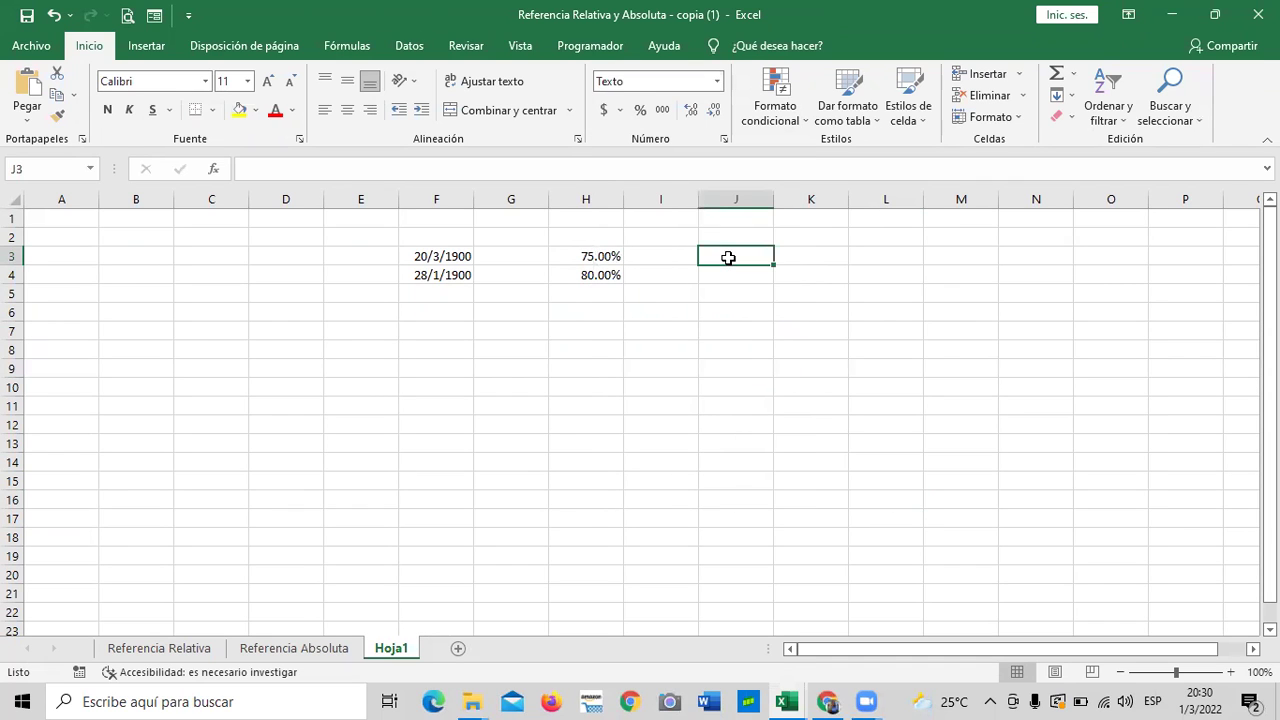
pyautogui.write('12')
pyautogui.press('Return')
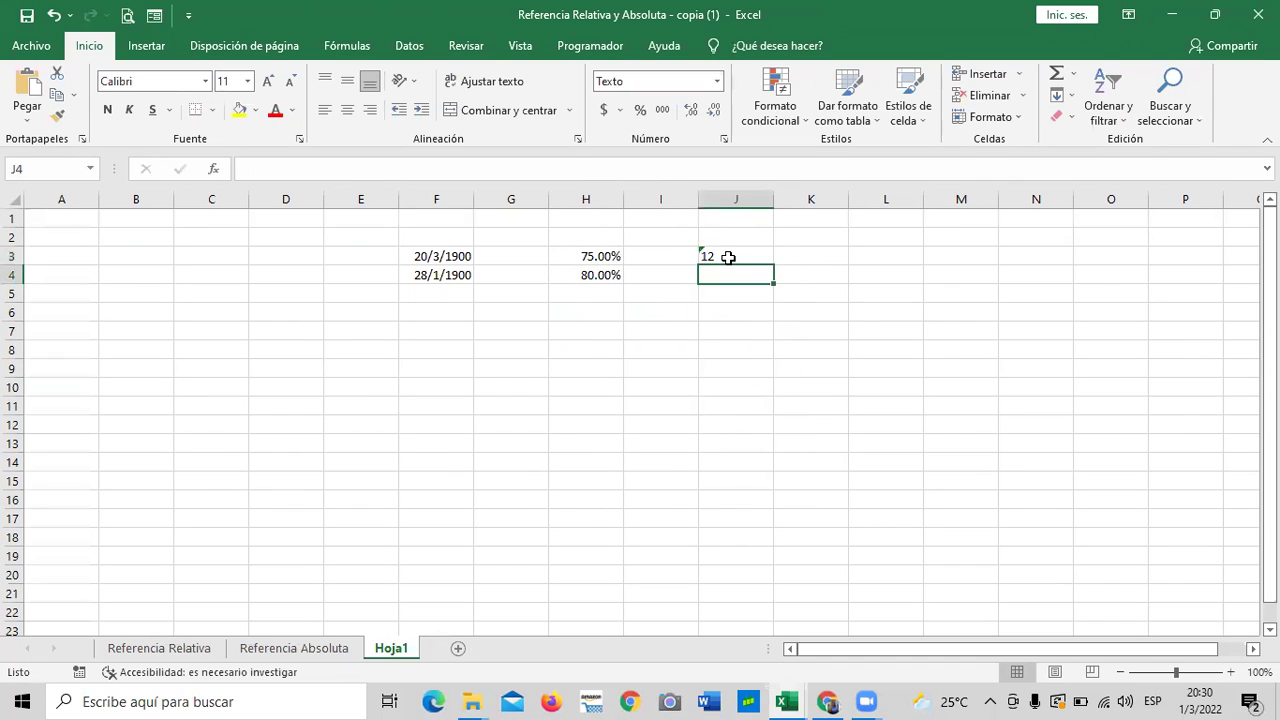
pyautogui.write('50')
pyautogui.press('Return')
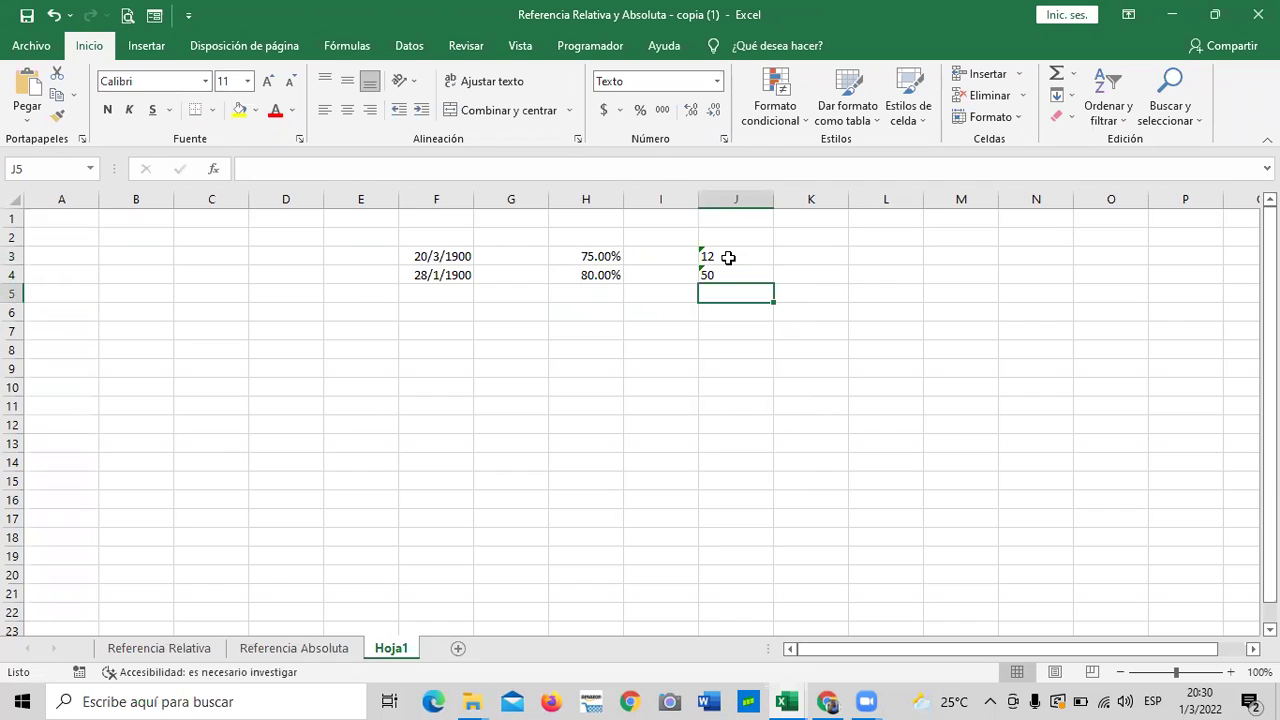
pyautogui.write('100')
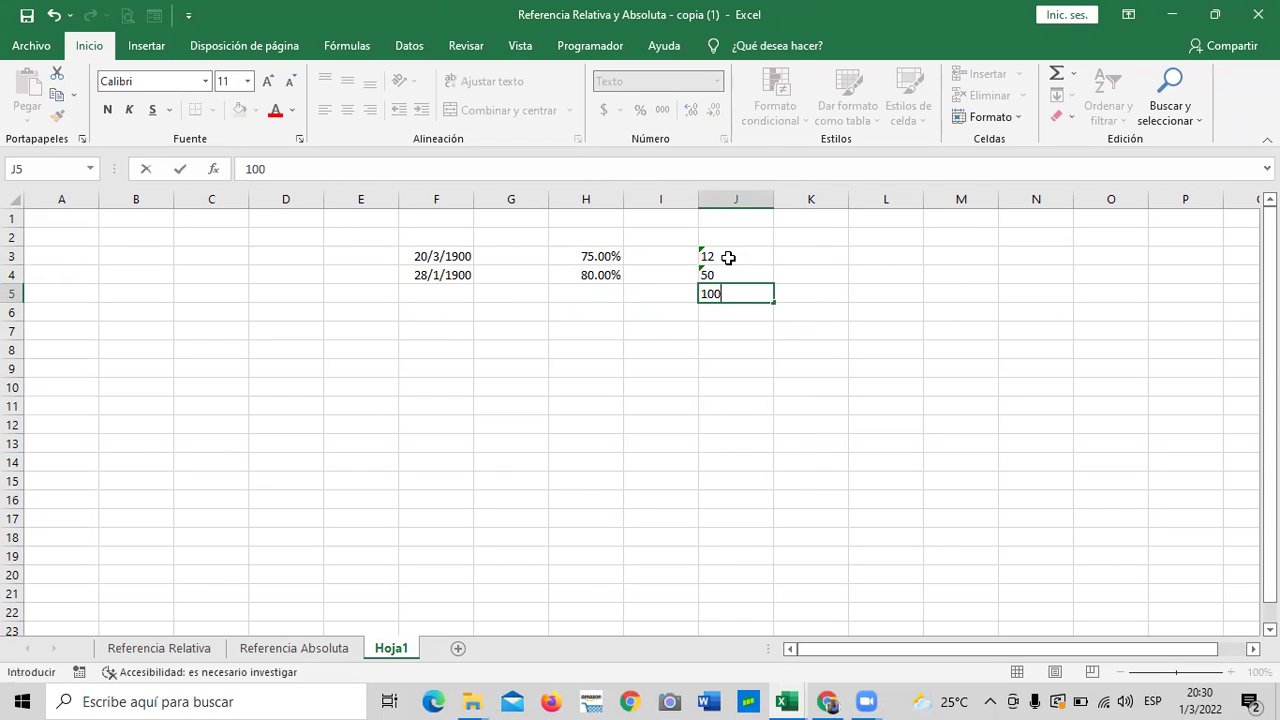
pyautogui.press('Return')
pyautogui.click(729, 349)
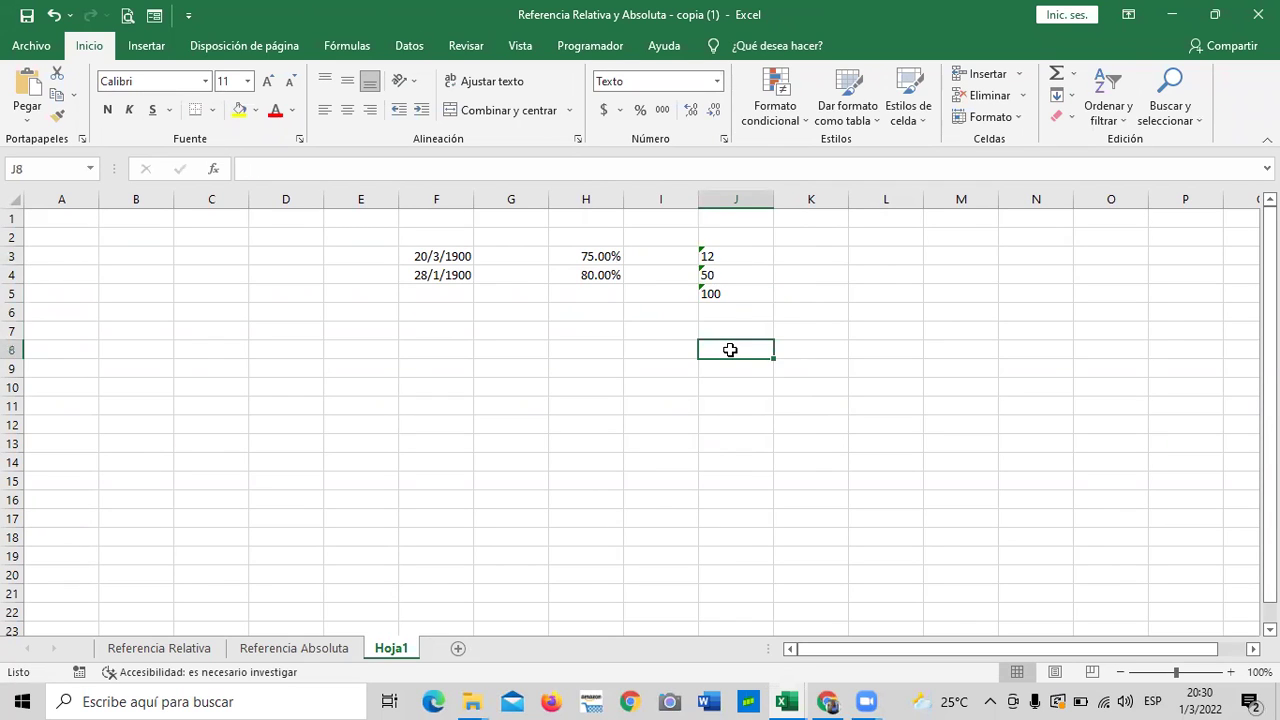
# Enter the number 5 in each of the cells K3, K4 and K5.
pyautogui.click(810, 256)
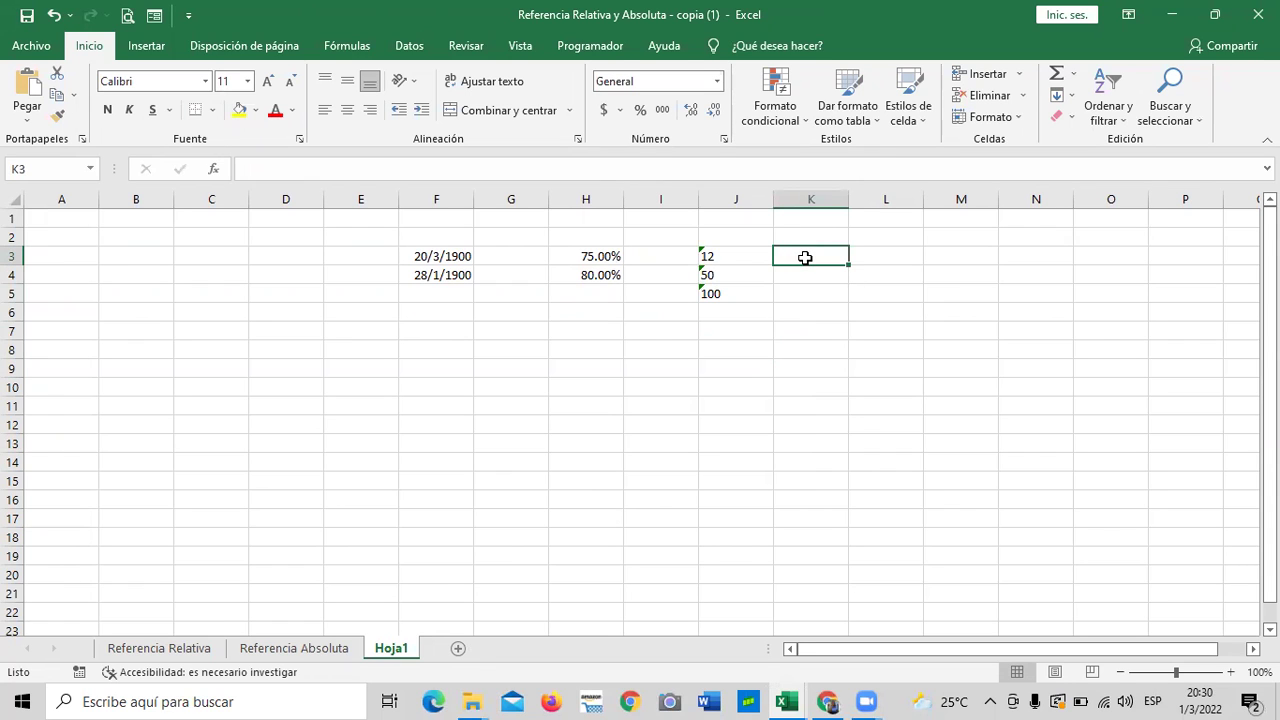
pyautogui.write('5')
pyautogui.press('Return')
pyautogui.write('5')
pyautogui.press('Return')
pyautogui.write('5')
pyautogui.press('Return')
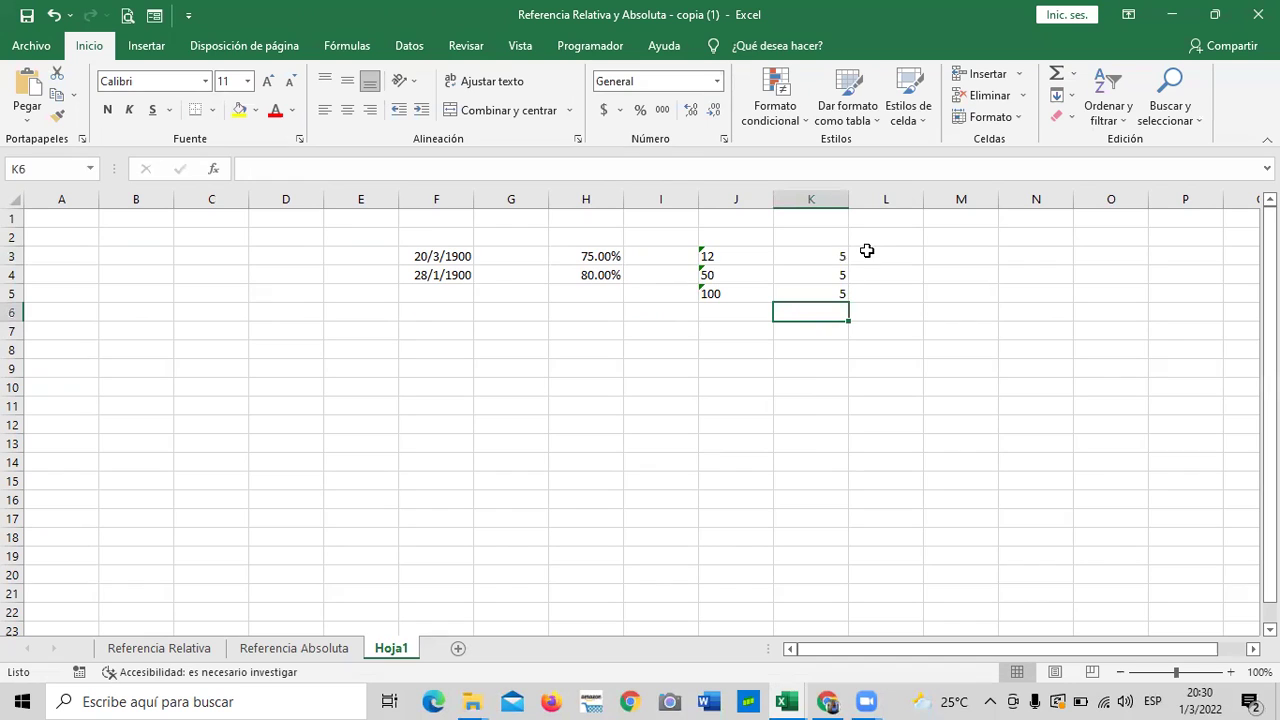
# Enter a formula in L3 that adds J3 and K3, then select L3 to check it.
pyautogui.click(874, 255)
pyautogui.write('=')
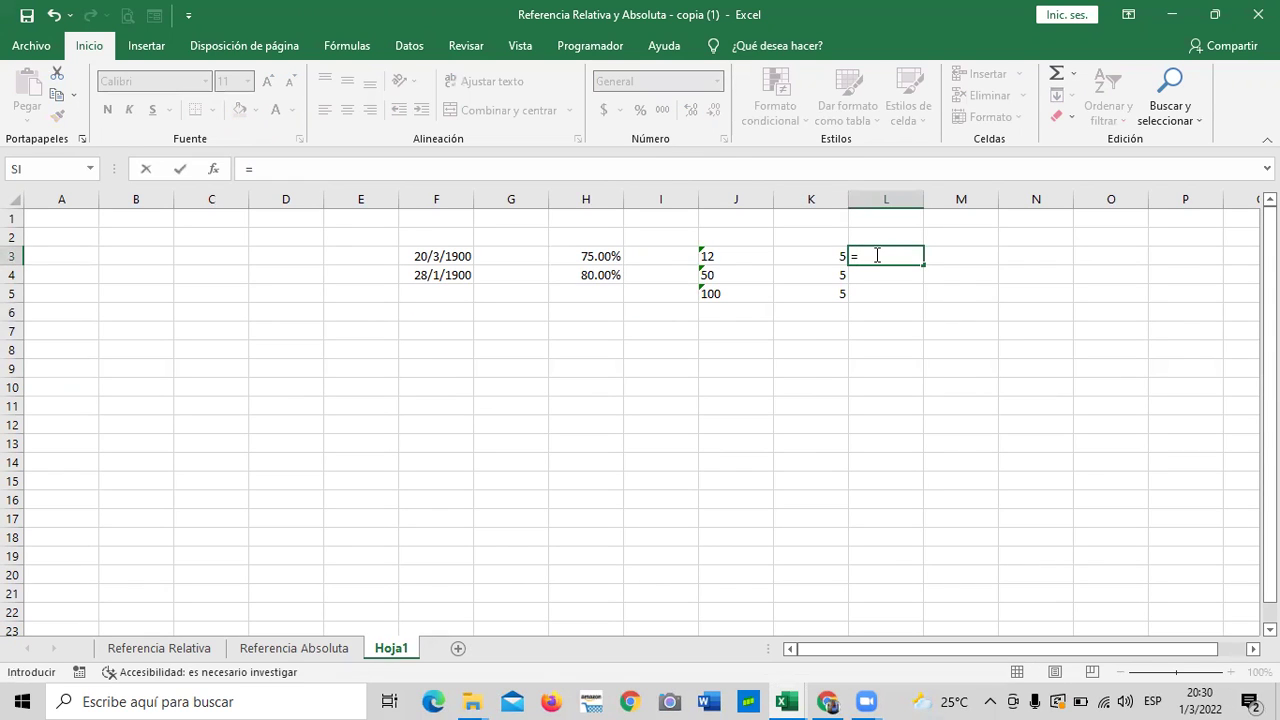
pyautogui.click(737, 253)
pyautogui.write('+')
pyautogui.click(826, 257)
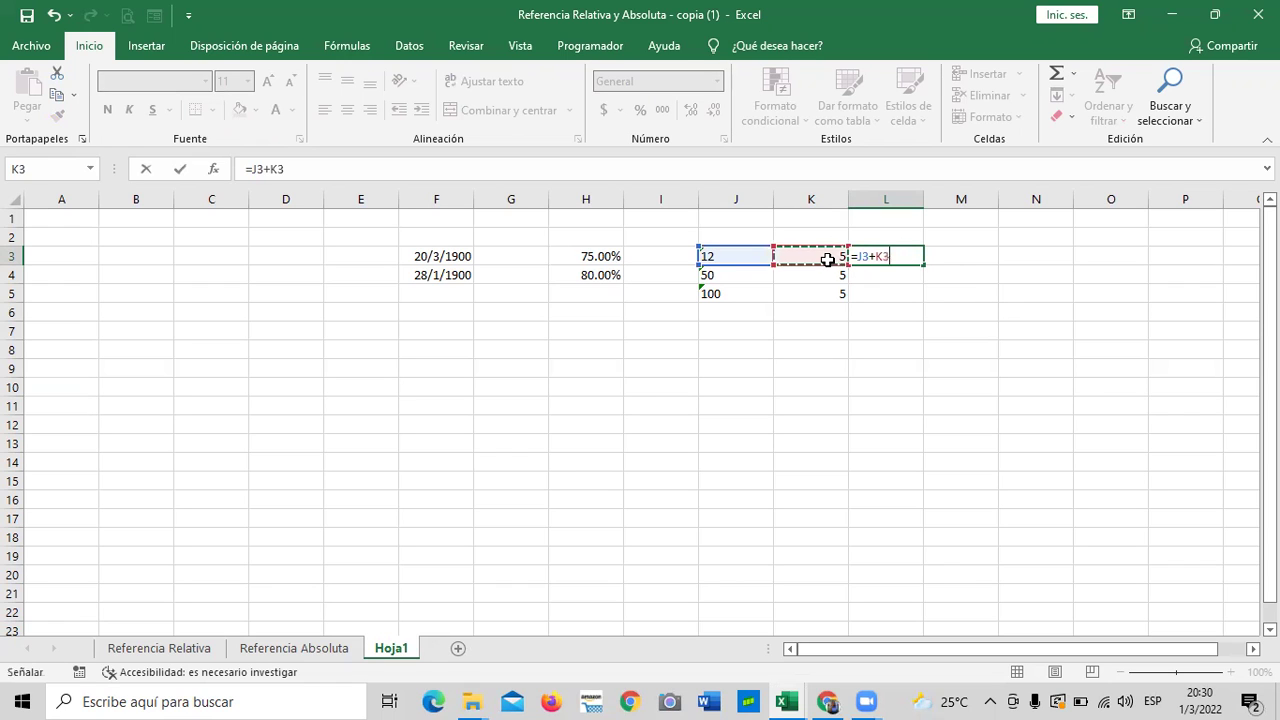
pyautogui.press('Return')
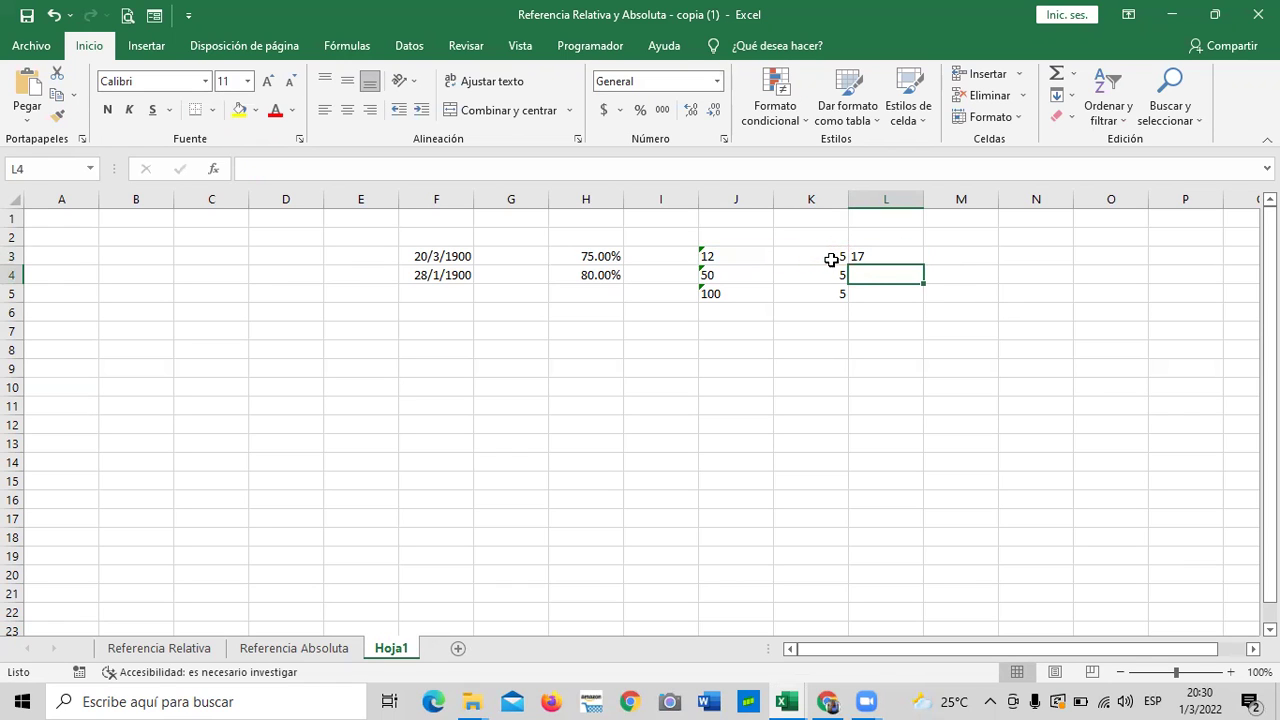
pyautogui.click(874, 257)
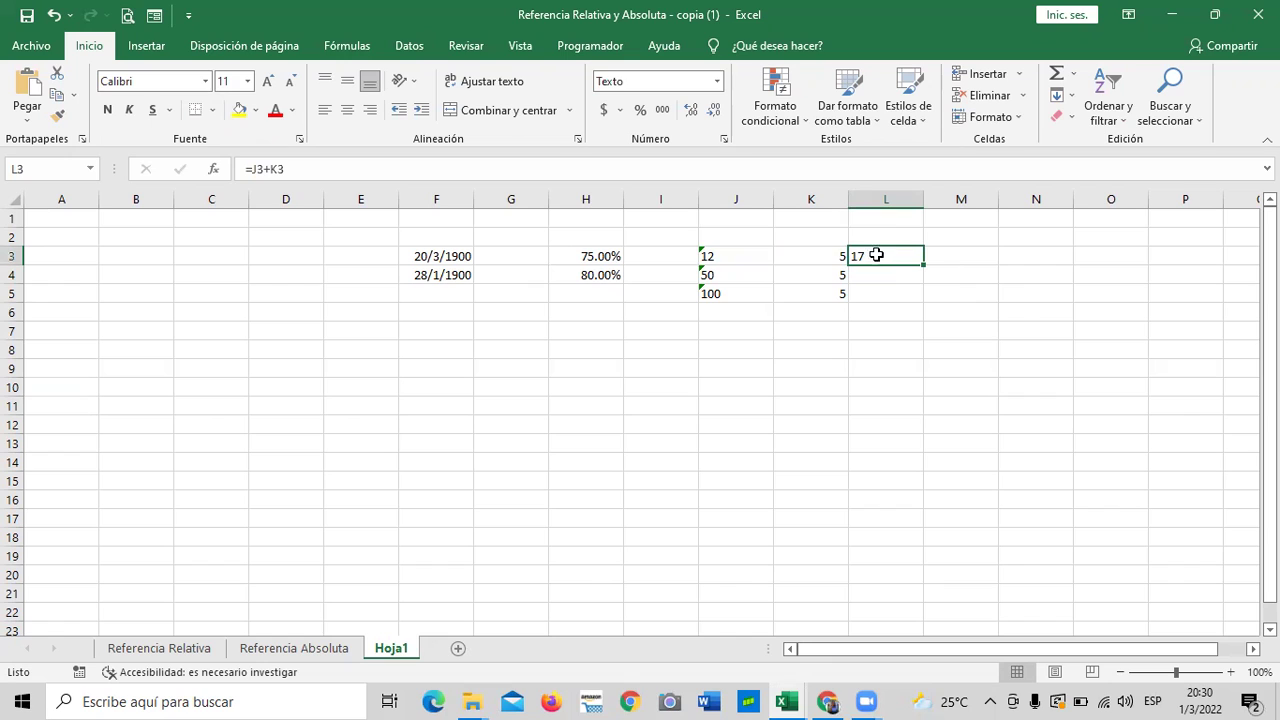
# Clear the contents of J3 and of the range K3:K5.
pyautogui.click(728, 254)
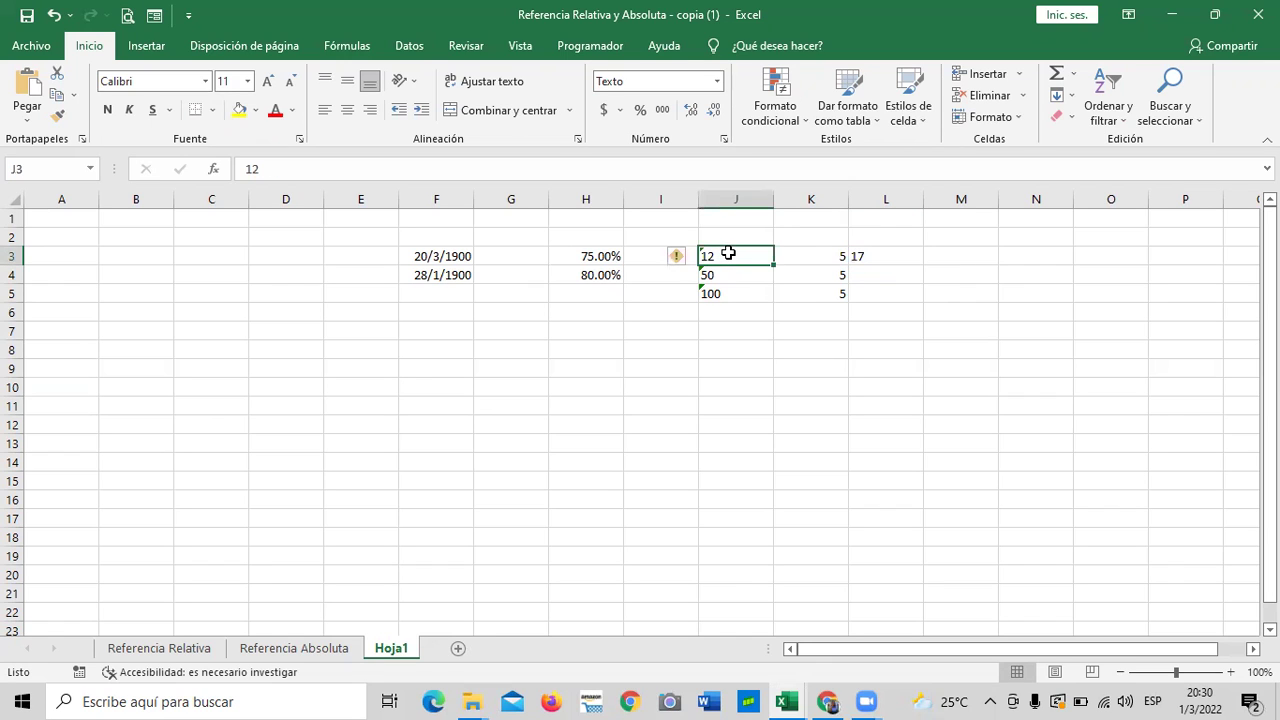
pyautogui.click(737, 347)
pyautogui.click(732, 255)
pyautogui.press('BackSpace')
pyautogui.click(722, 366)
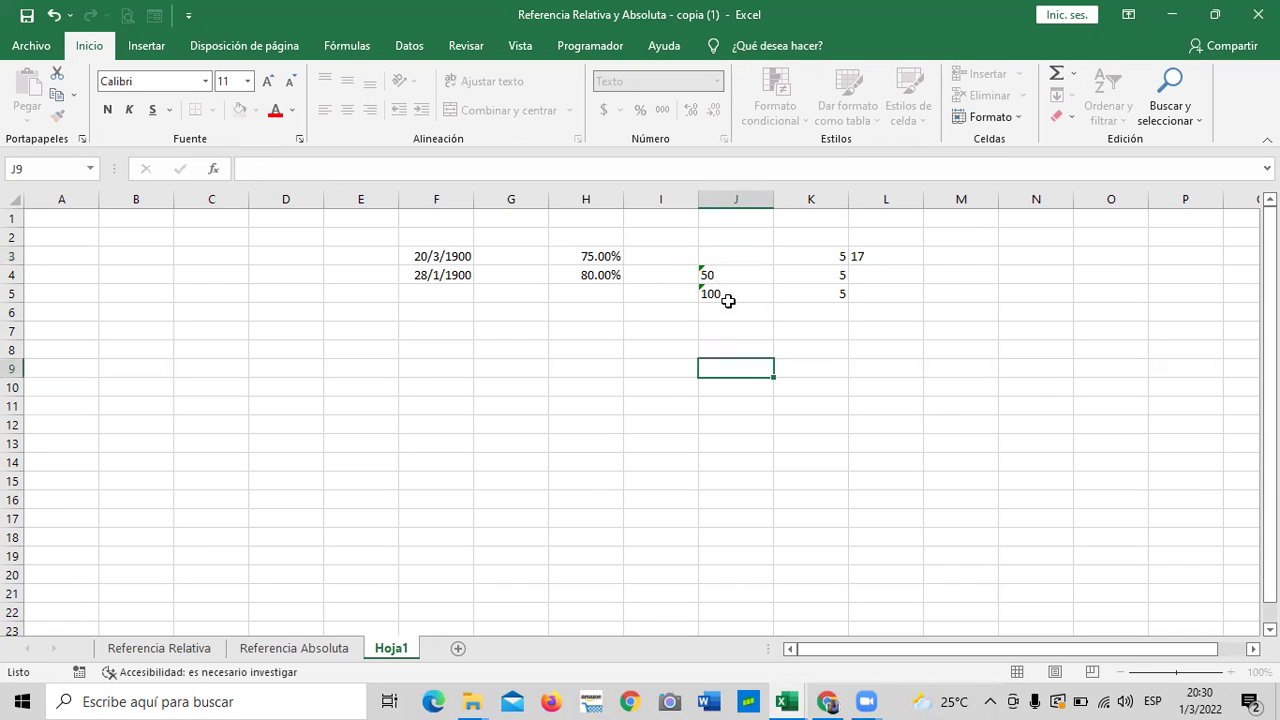
pyautogui.click(862, 255)
pyautogui.moveTo(806, 254); pyautogui.dragTo(801, 292)
pyautogui.press('Delete')
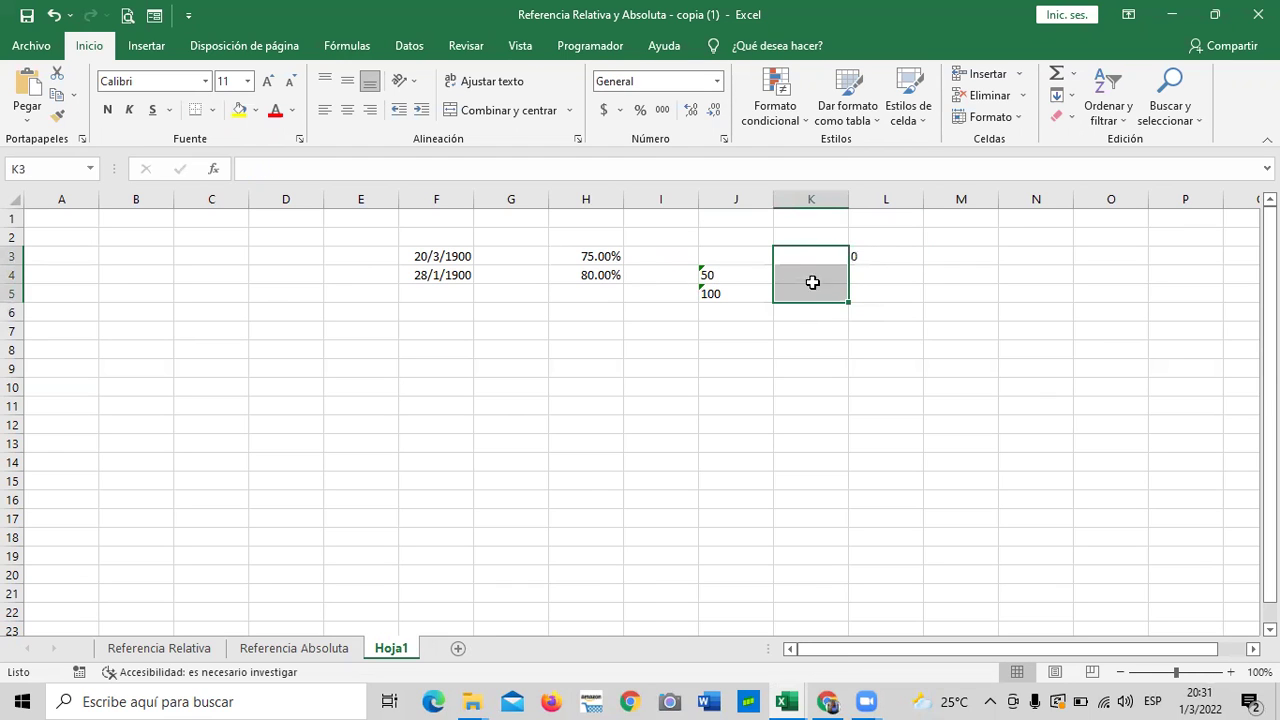
# Enter the dollar amounts $25 in K3 and $30 in K4.
pyautogui.click(808, 262)
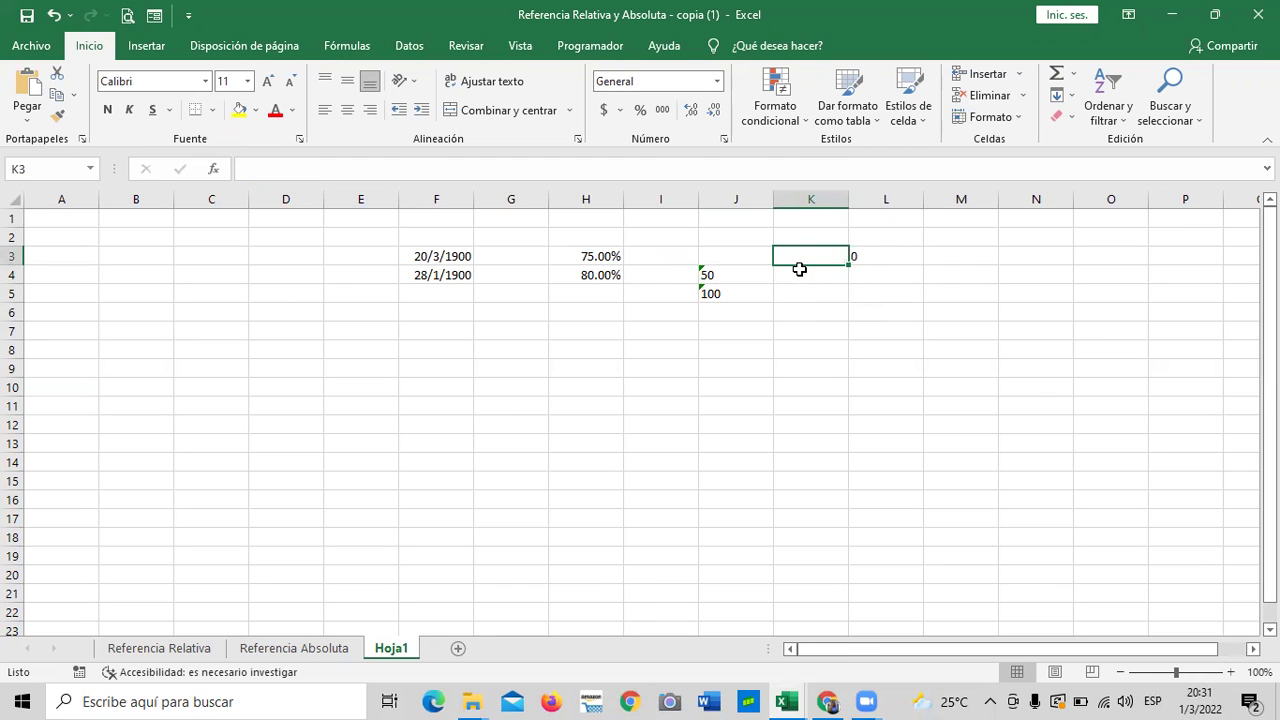
pyautogui.write('$25')
pyautogui.press('Return')
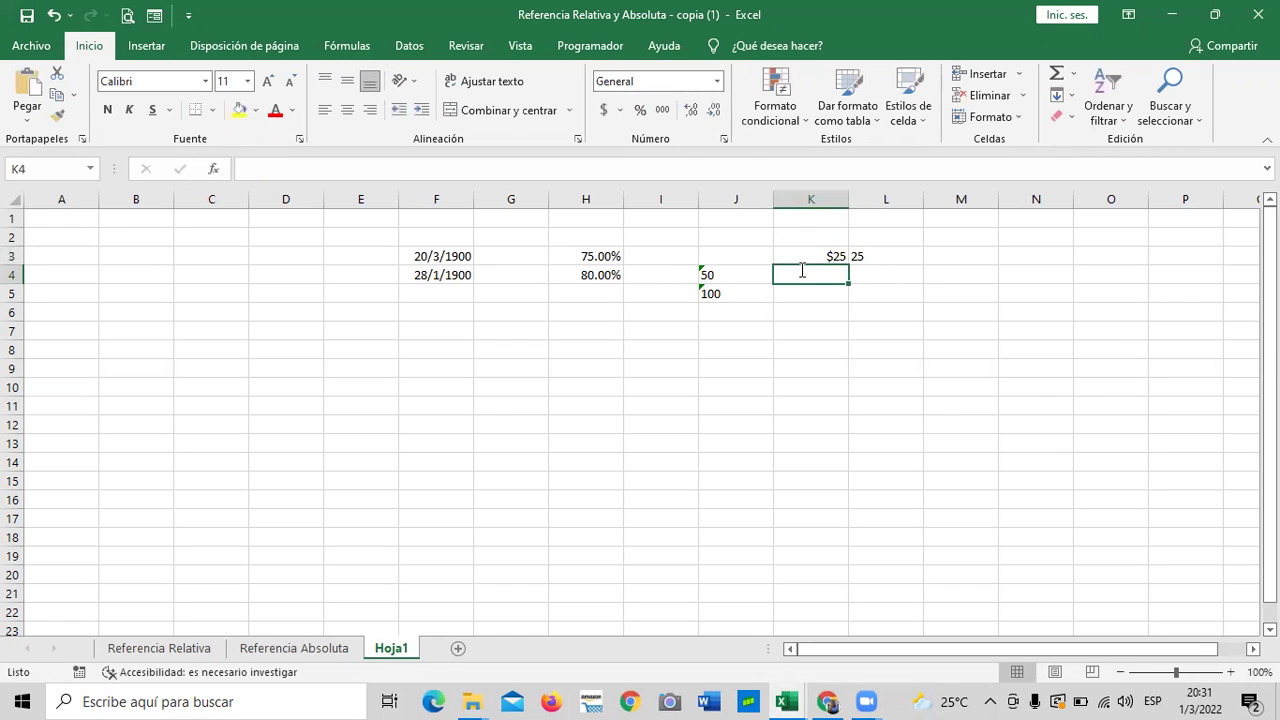
pyautogui.write('$30')
pyautogui.press('Return')
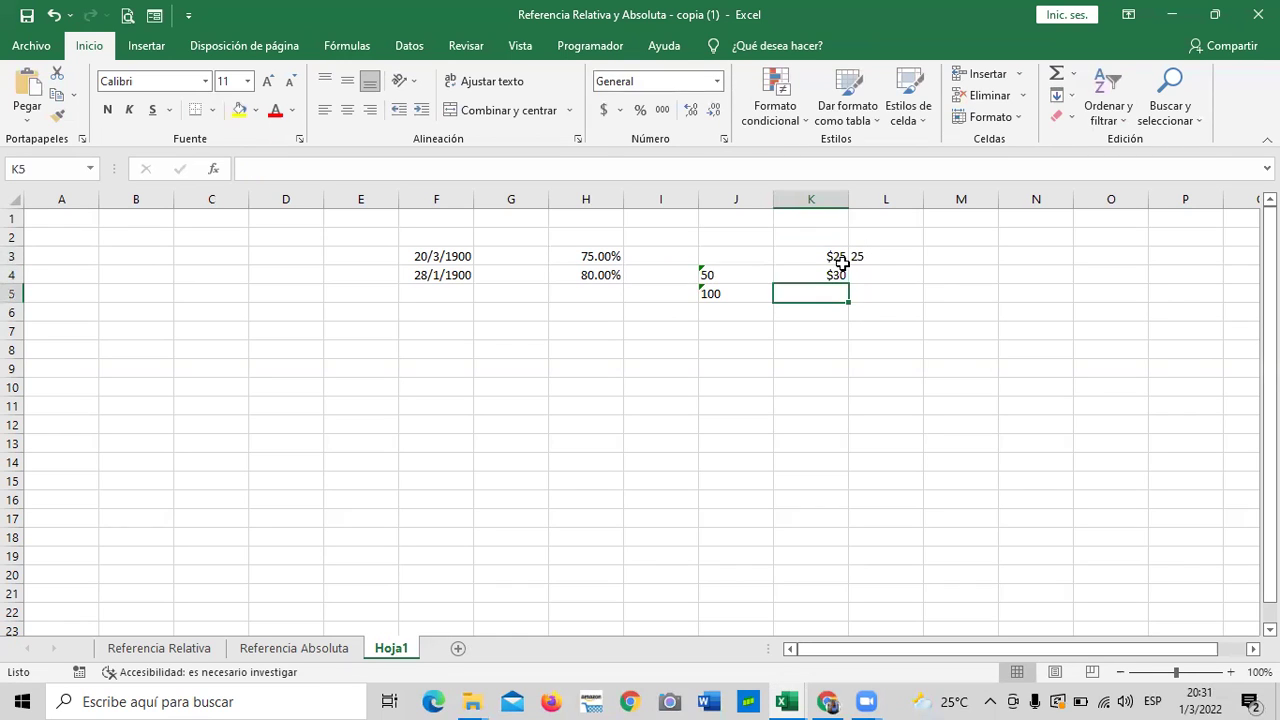
# Enter 20 in L4 and replace the formula in L3 with the number 20.
pyautogui.click(870, 259)
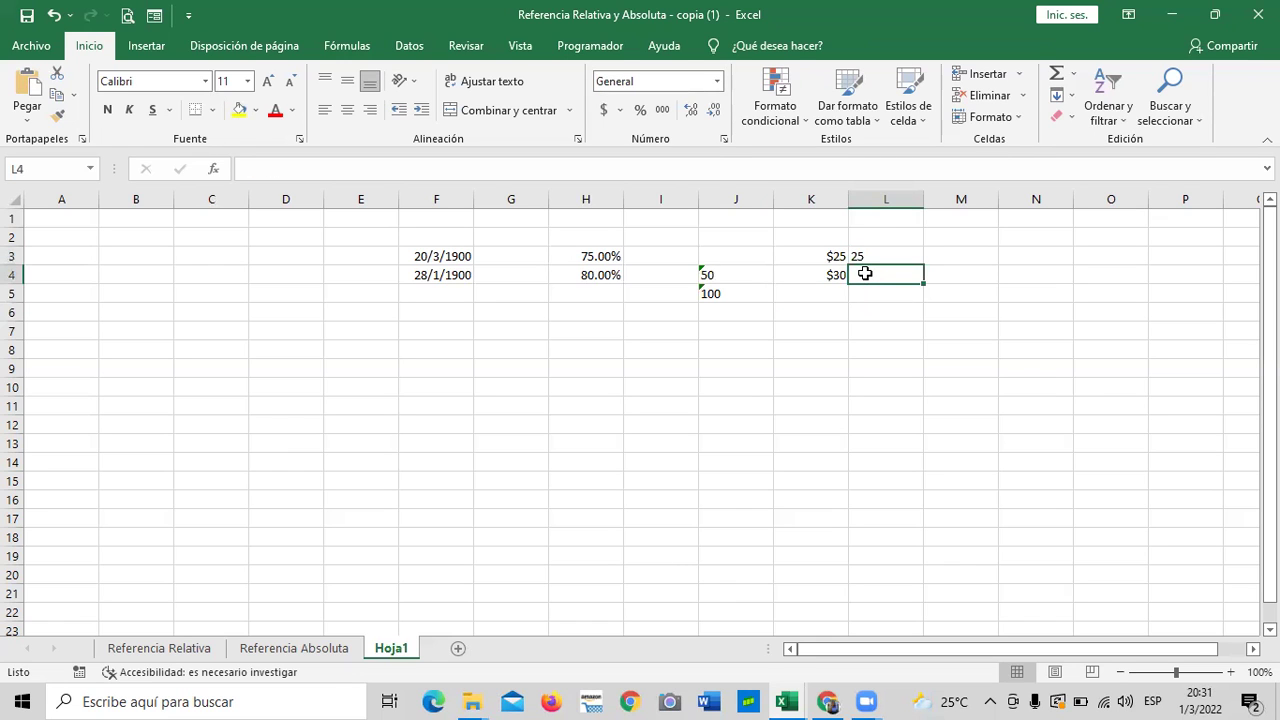
pyautogui.write('20')
pyautogui.press('Return')
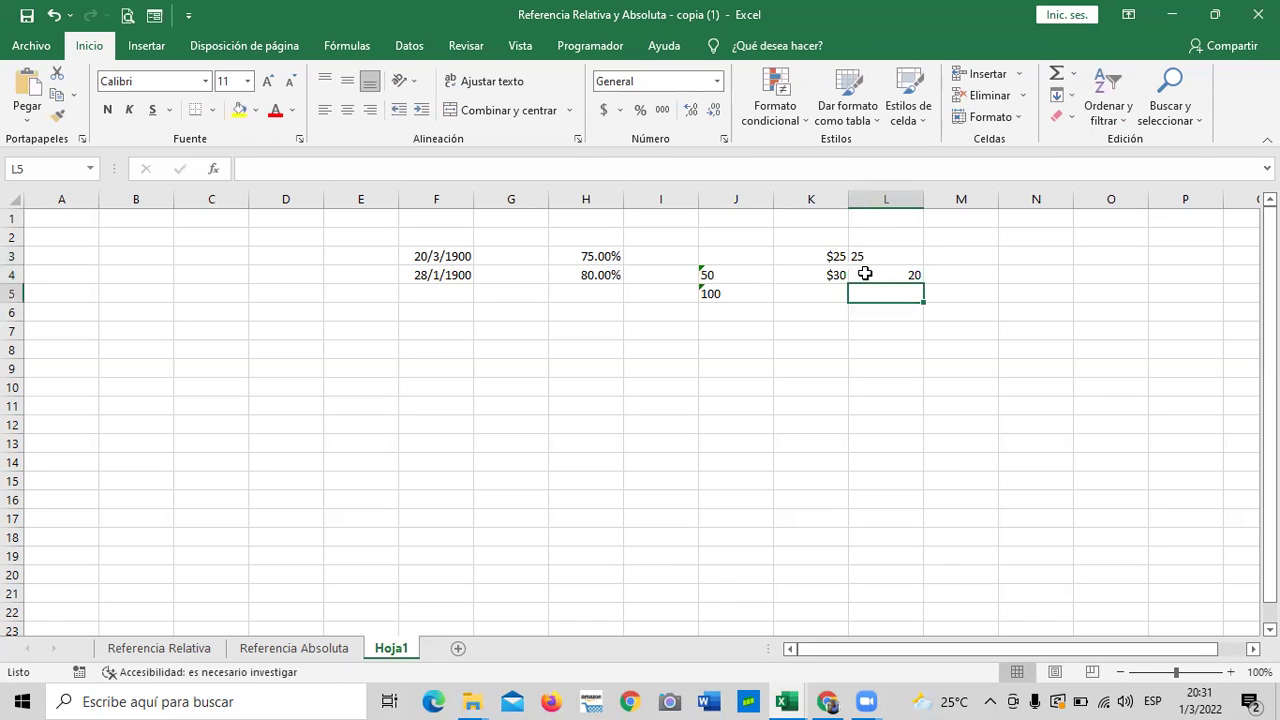
pyautogui.click(902, 255)
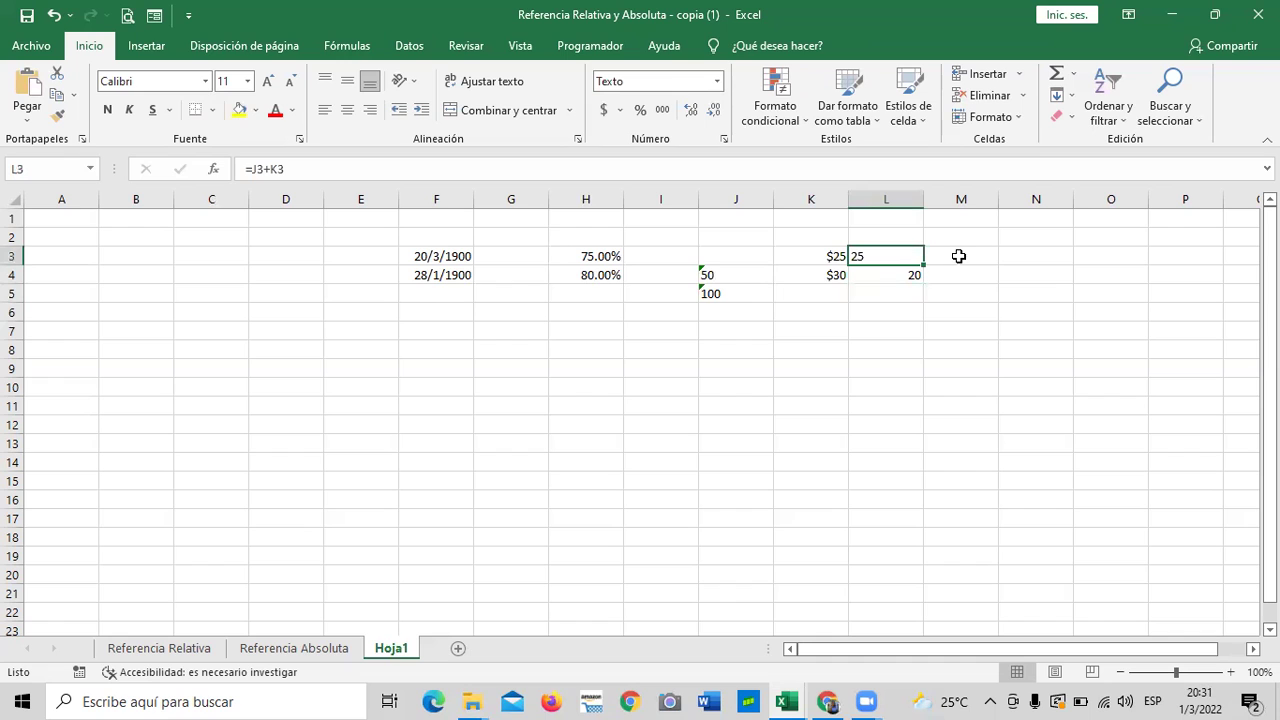
pyautogui.press('Delete')
pyautogui.click(950, 337)
pyautogui.click(897, 253)
pyautogui.write('20')
pyautogui.press('Return')
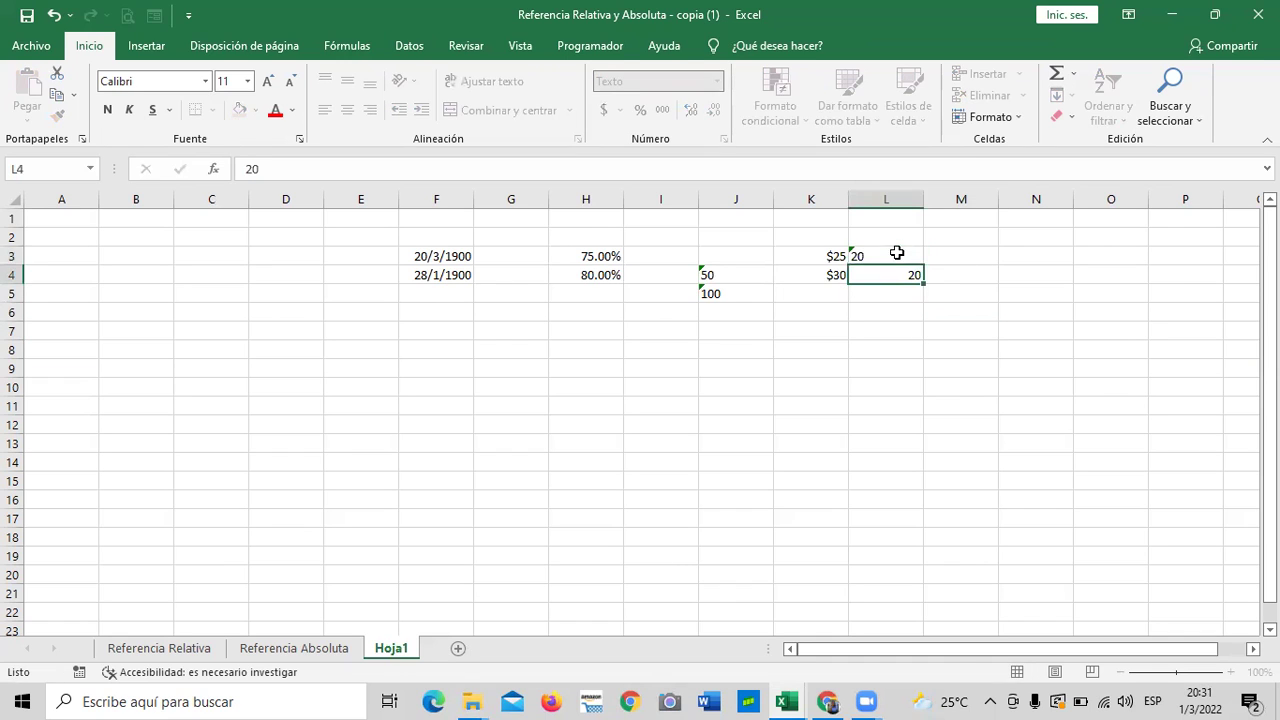
# Enter the formula =K3*L3 in M3.
pyautogui.click(951, 253)
pyautogui.write('=')
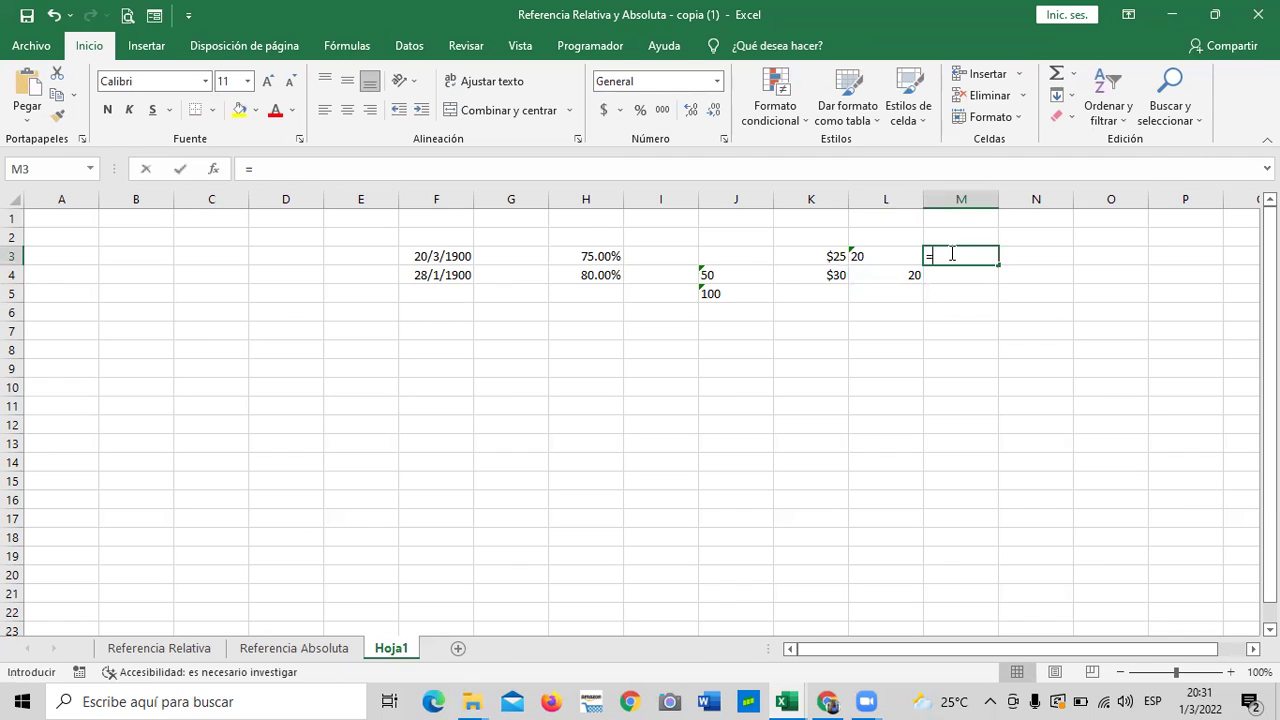
pyautogui.click(835, 253)
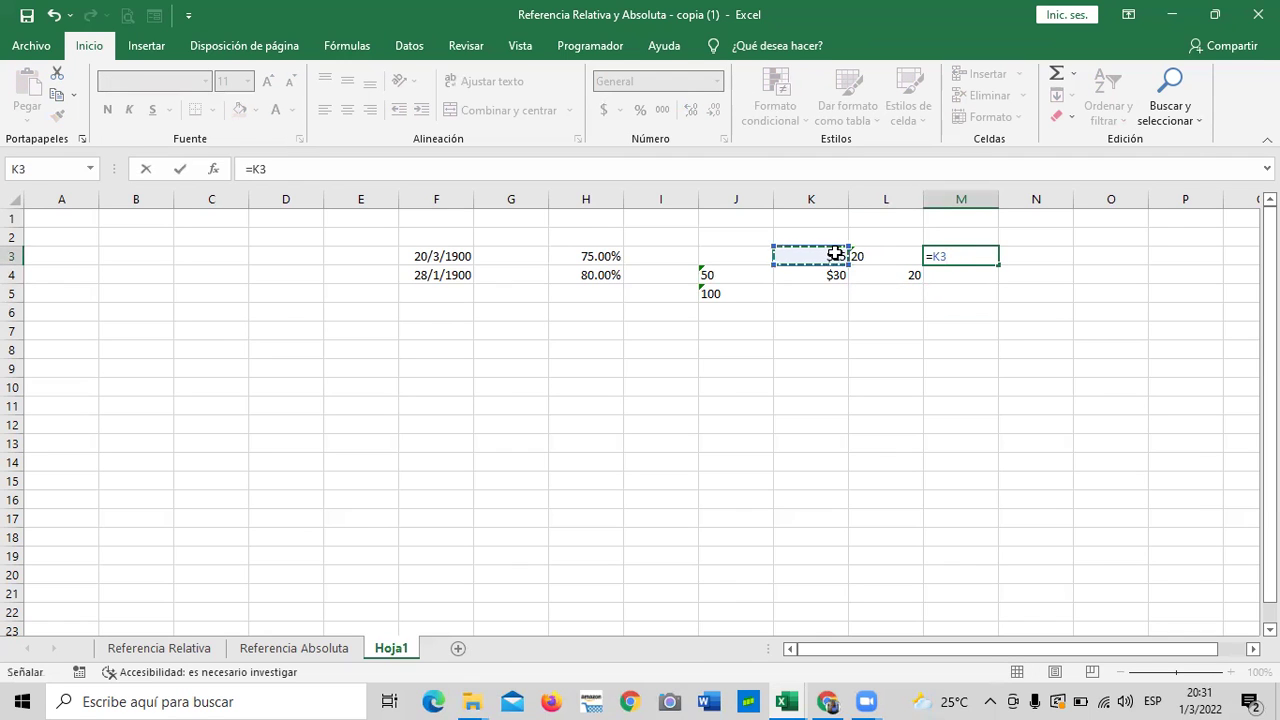
pyautogui.write('*')
pyautogui.click(857, 253)
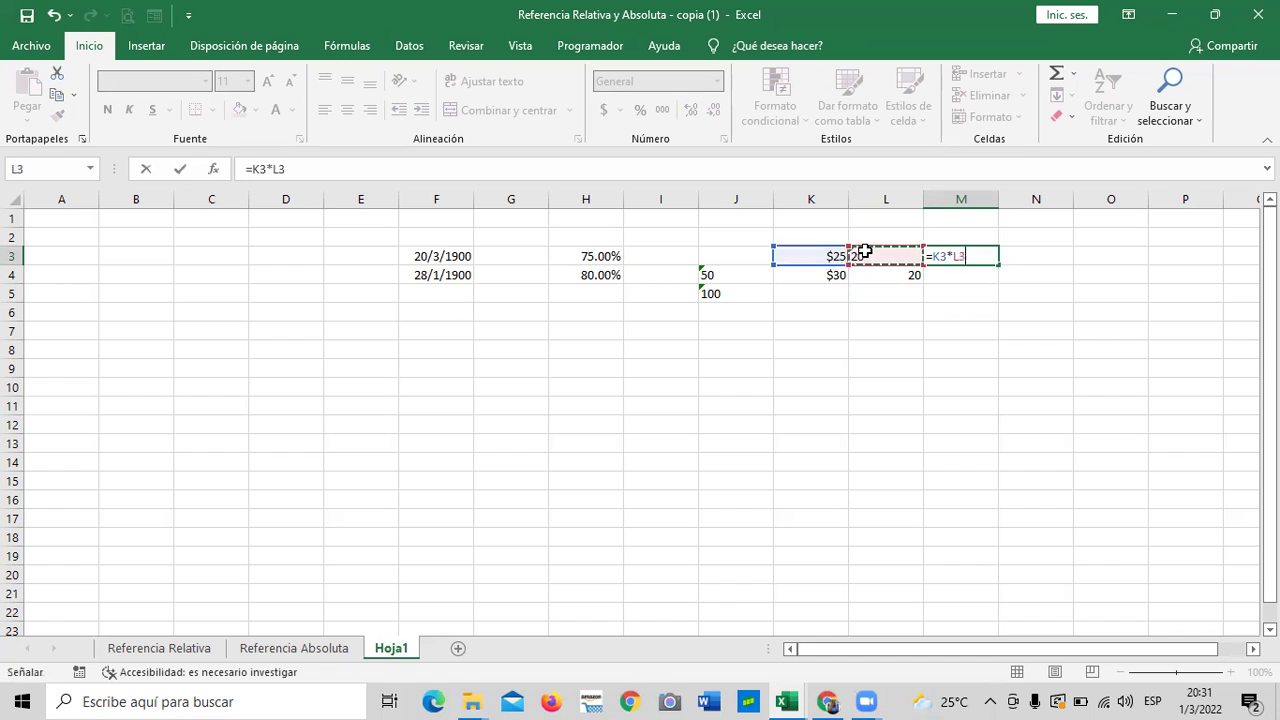
pyautogui.press('Return')
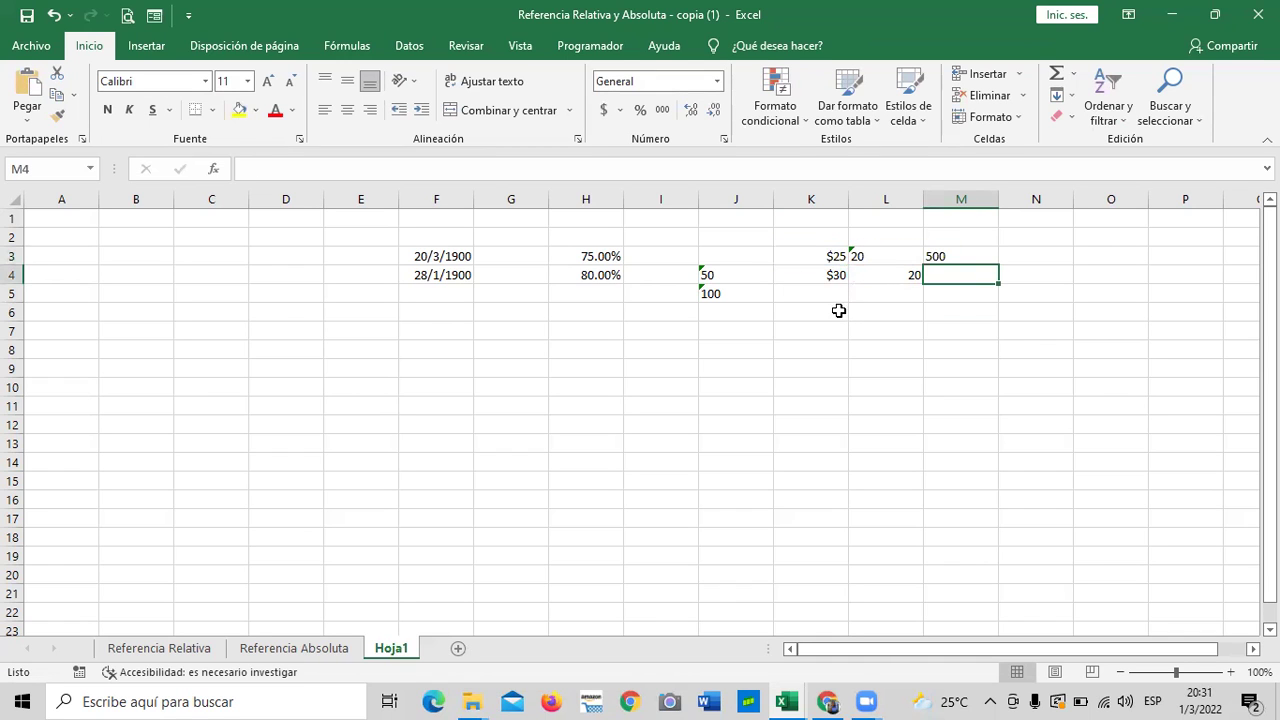
# Enter the formula =K4*L4 in M4.
pyautogui.click(814, 257)
pyautogui.click(948, 274)
pyautogui.write('=')
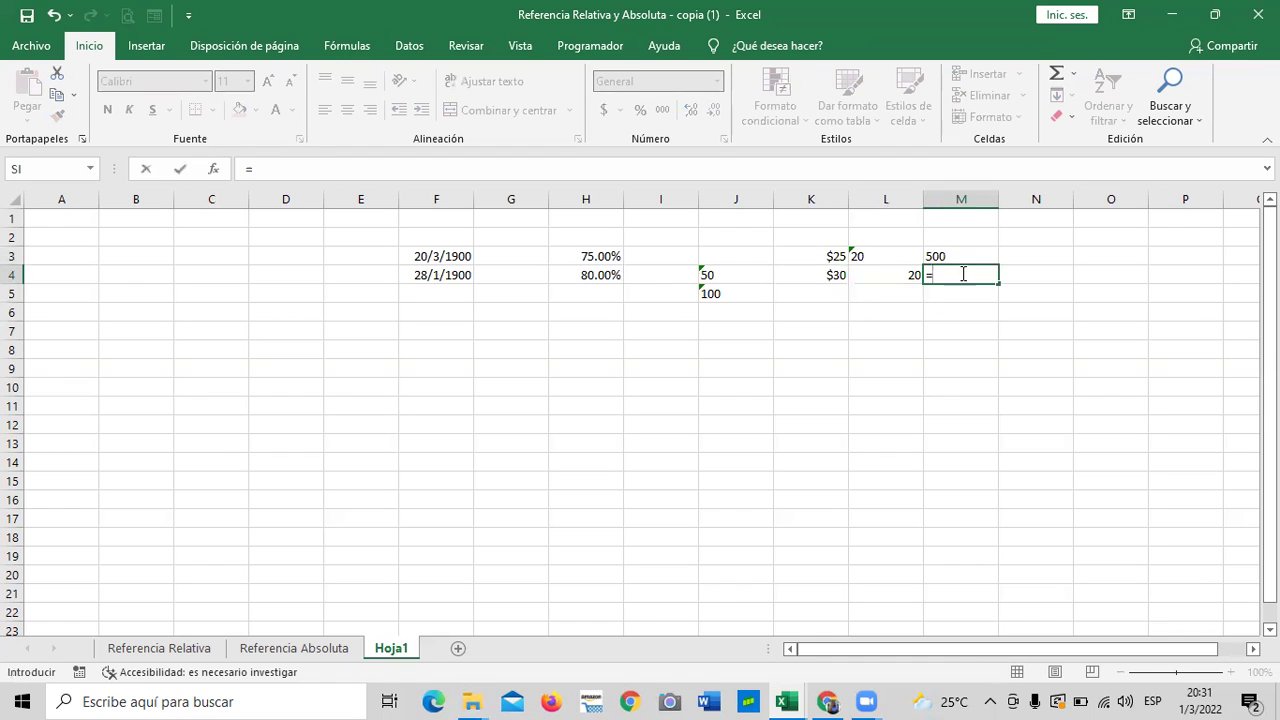
pyautogui.click(843, 278)
pyautogui.write('*')
pyautogui.click(879, 275)
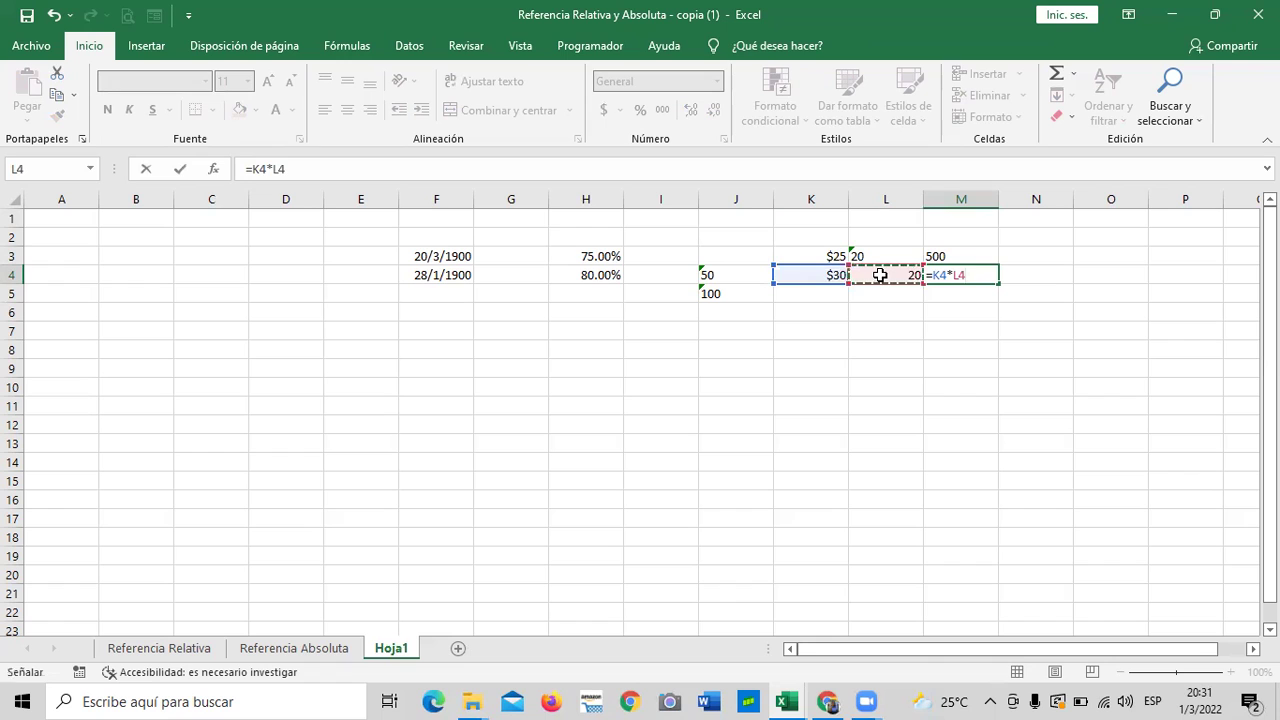
pyautogui.press('Return')
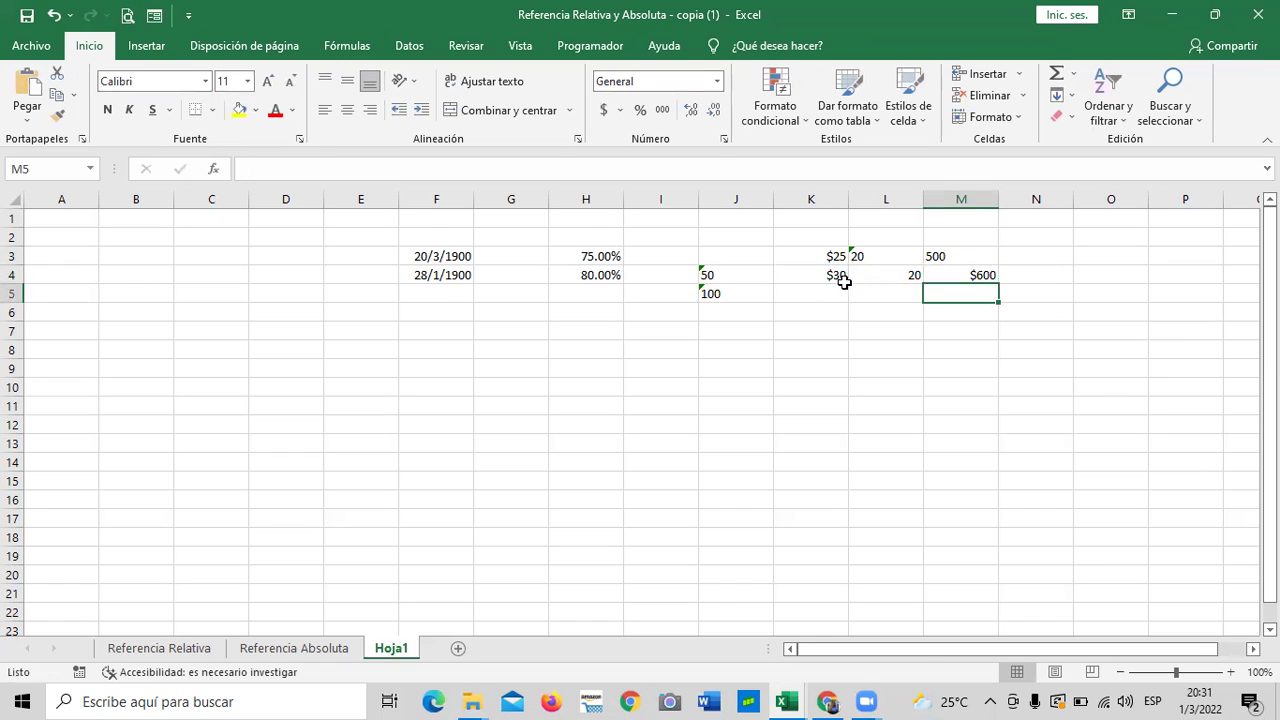
# Try to add a decimal point to the amount 30 in K4.
pyautogui.click(789, 274)
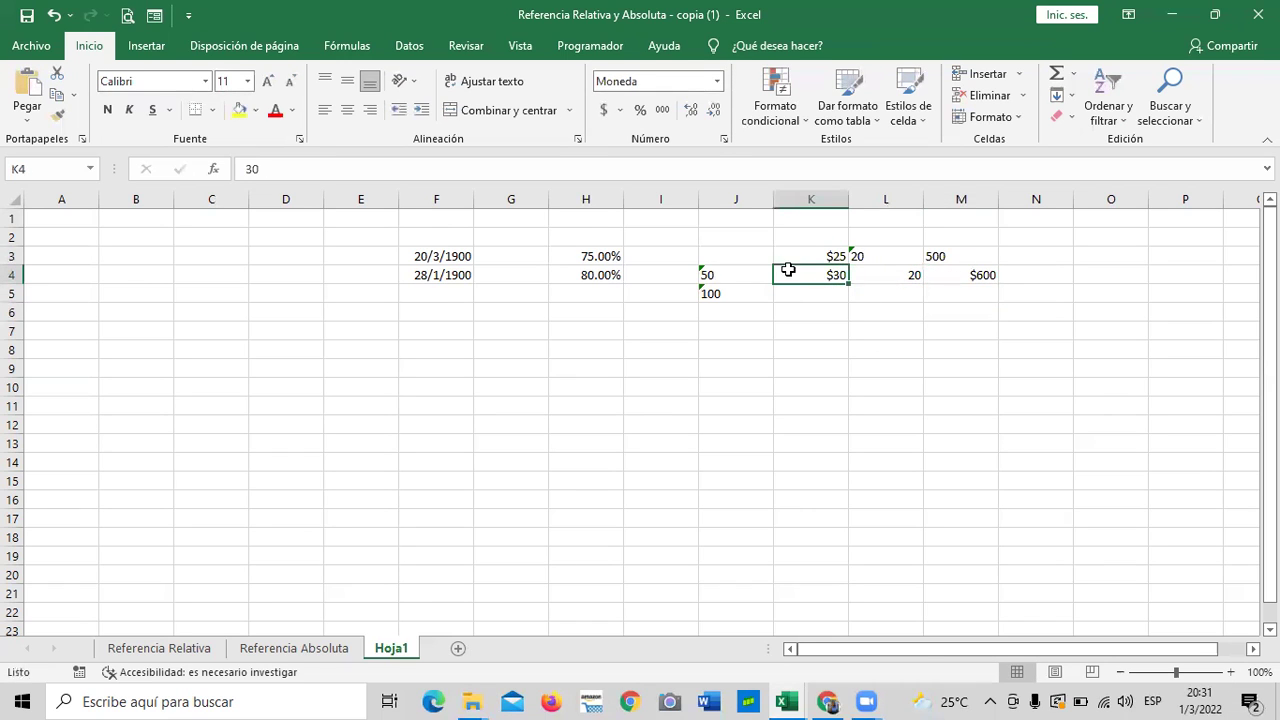
pyautogui.click(373, 163)
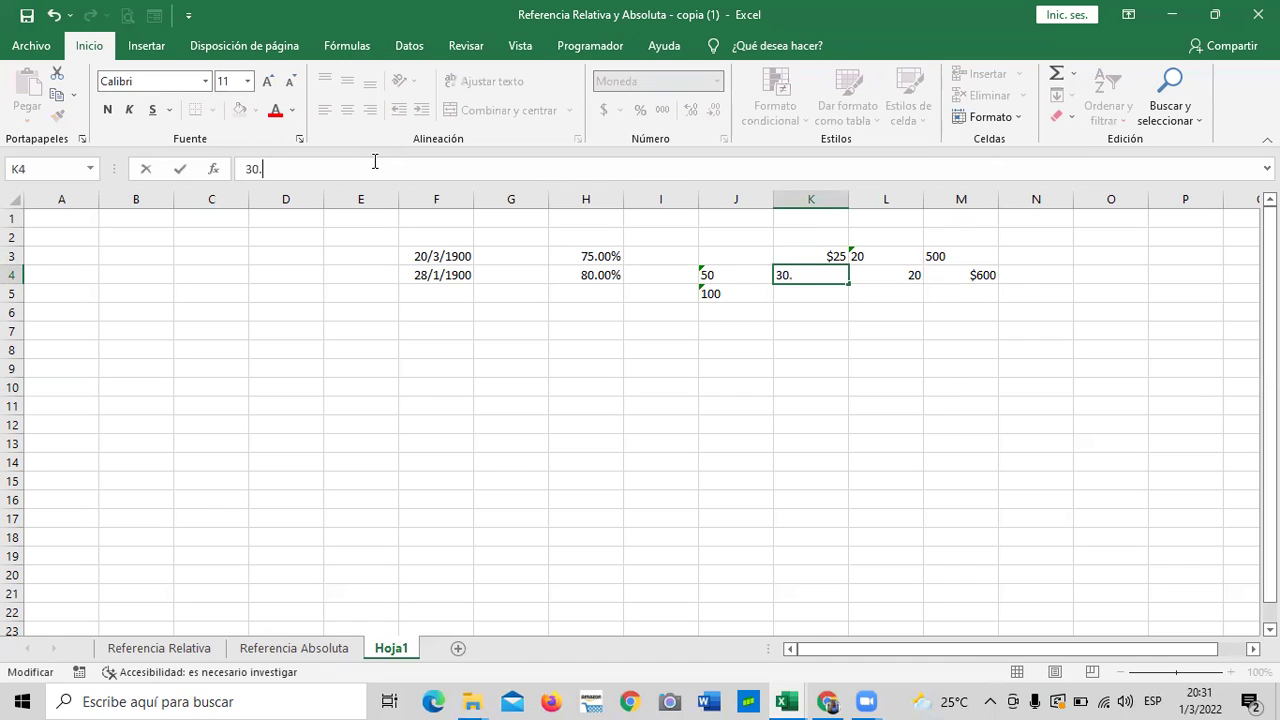
pyautogui.press('Return')
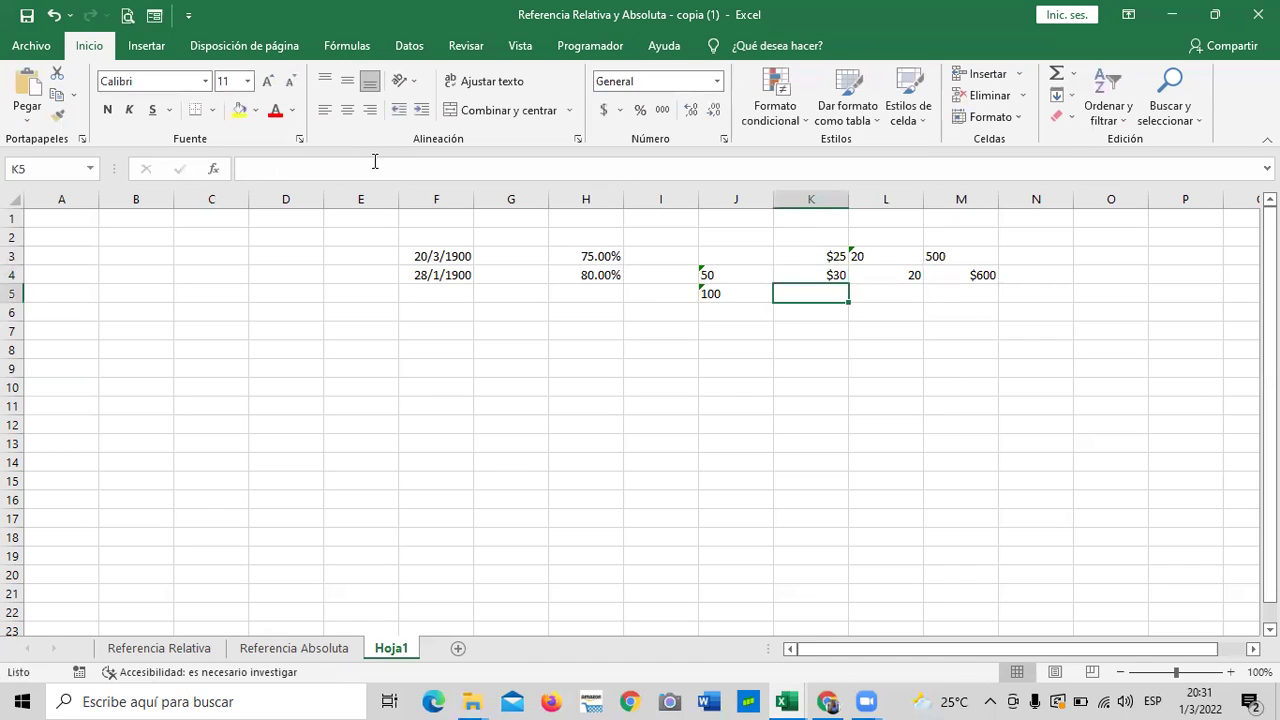
# Change the amount in K3 to 25,00, using a comma as the separator.
pyautogui.click(803, 254)
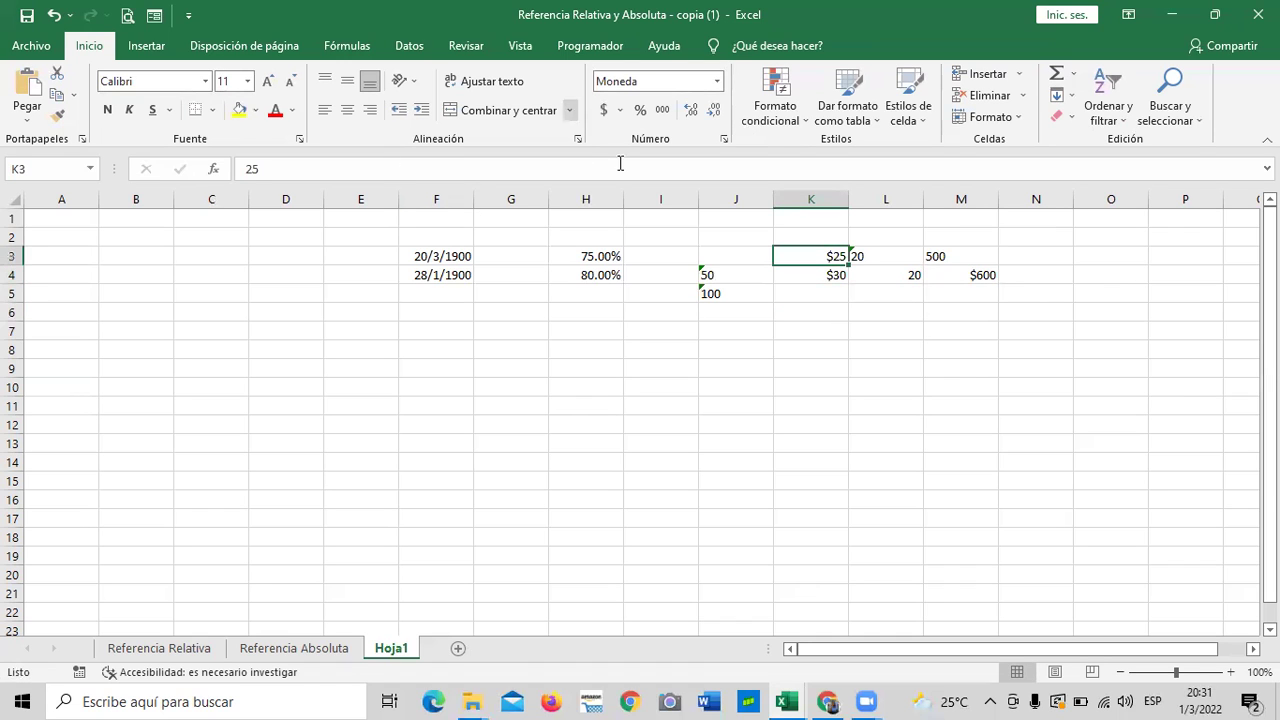
pyautogui.click(362, 167)
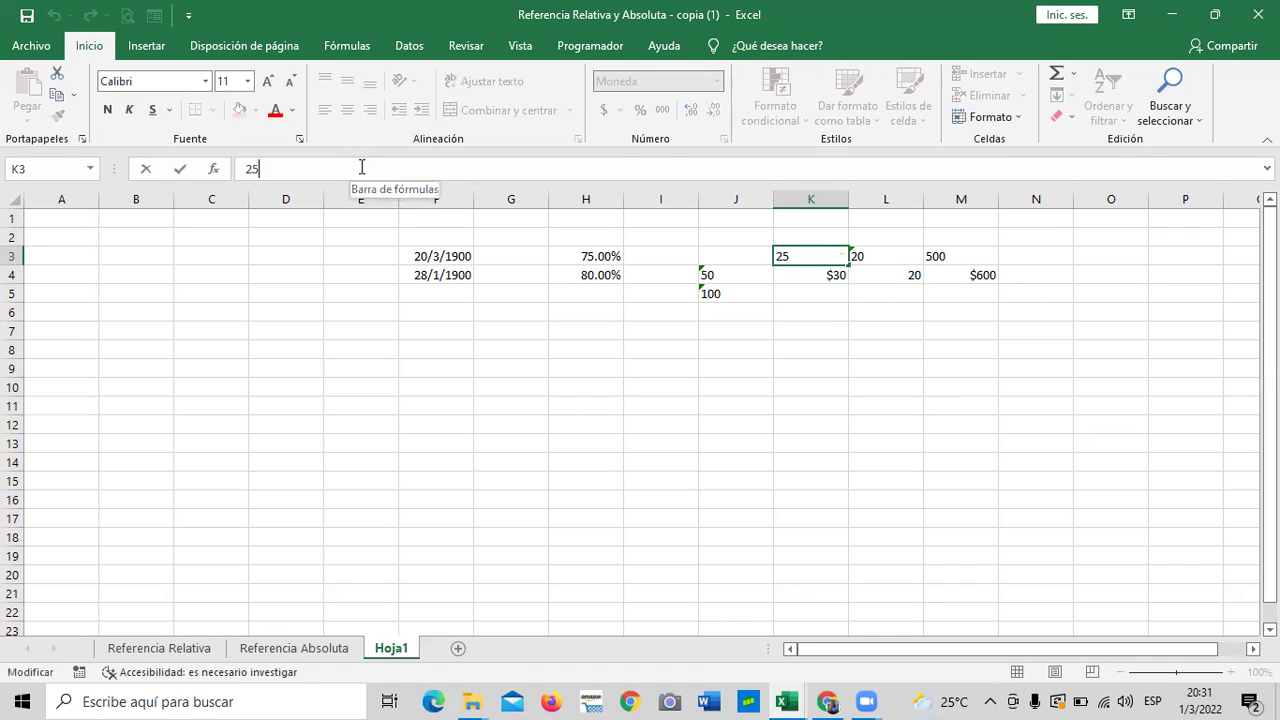
pyautogui.write('.00')
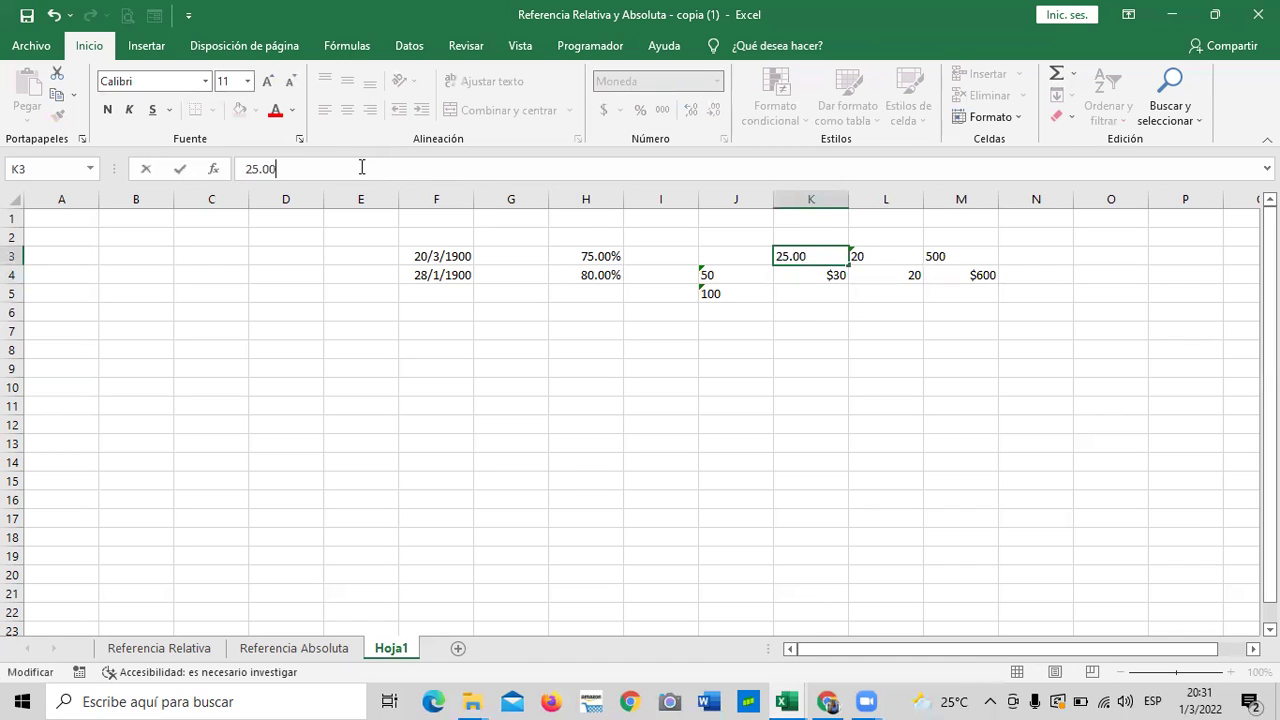
pyautogui.click(264, 169)
pyautogui.press('Delete')
pyautogui.write(',')
pyautogui.press('Return')
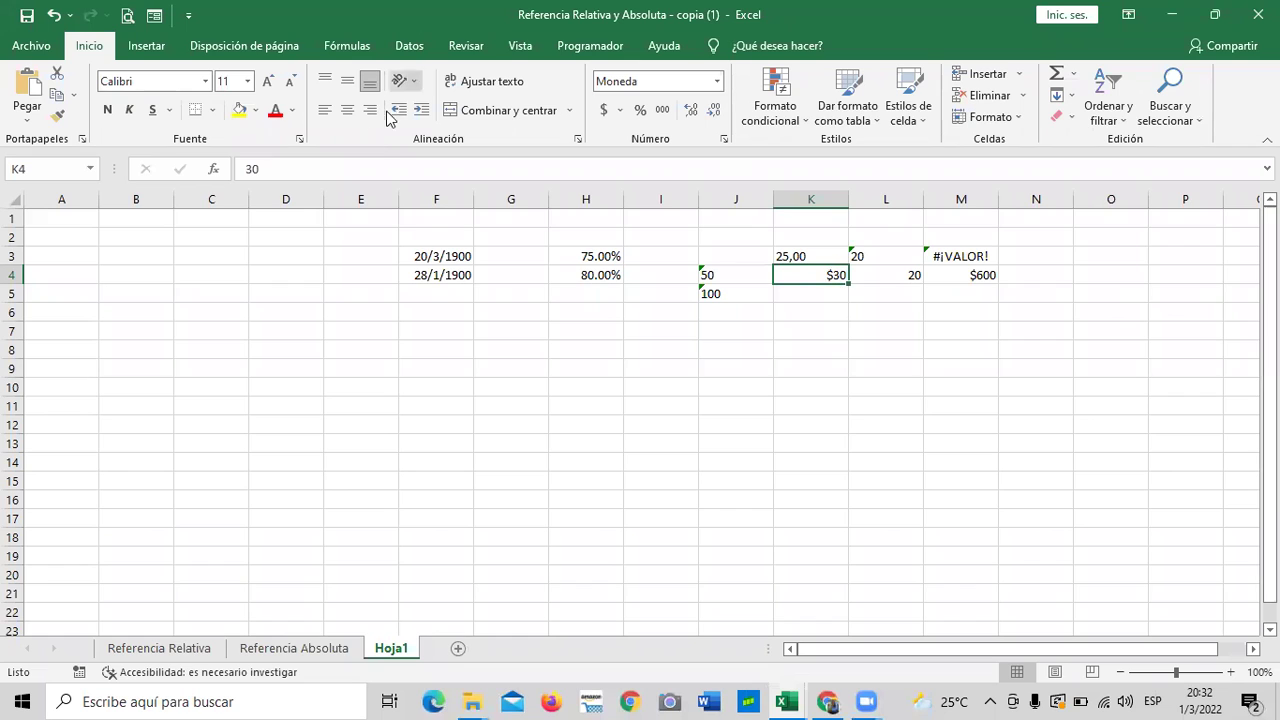
# Change the amounts to 30,000 in K4 and 25,000 in K3.
pyautogui.click(367, 165)
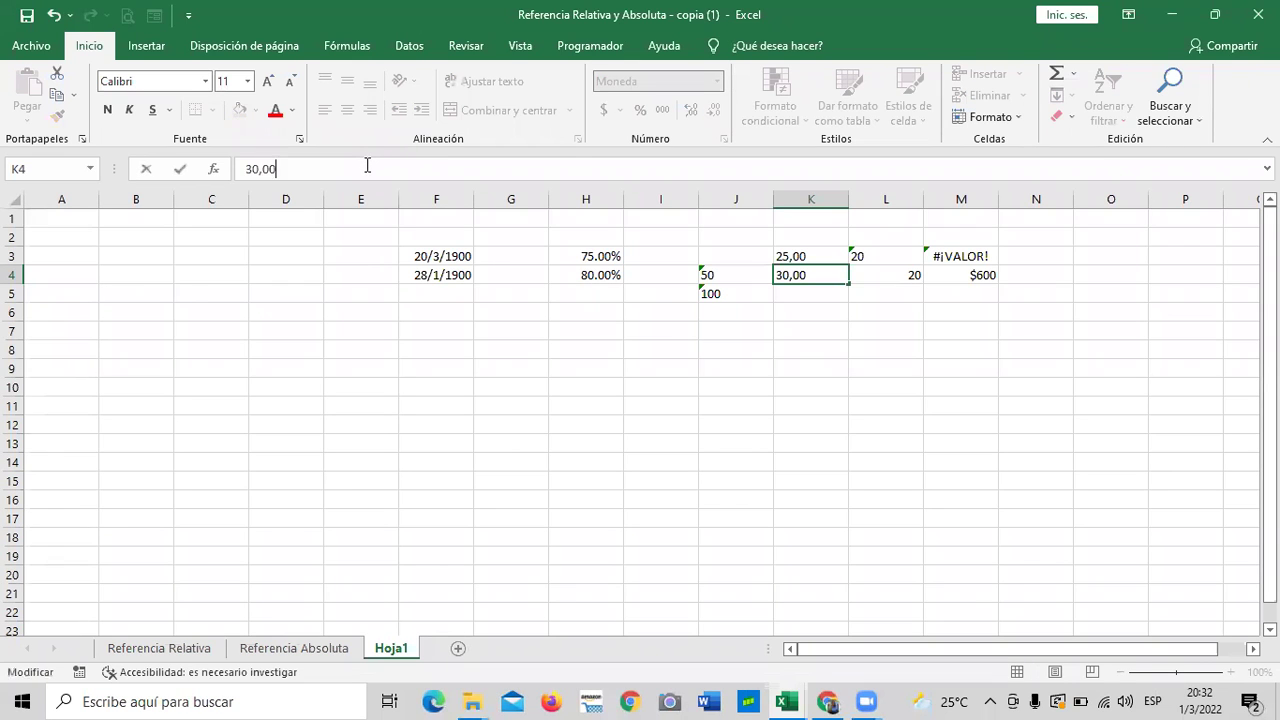
pyautogui.press('Return')
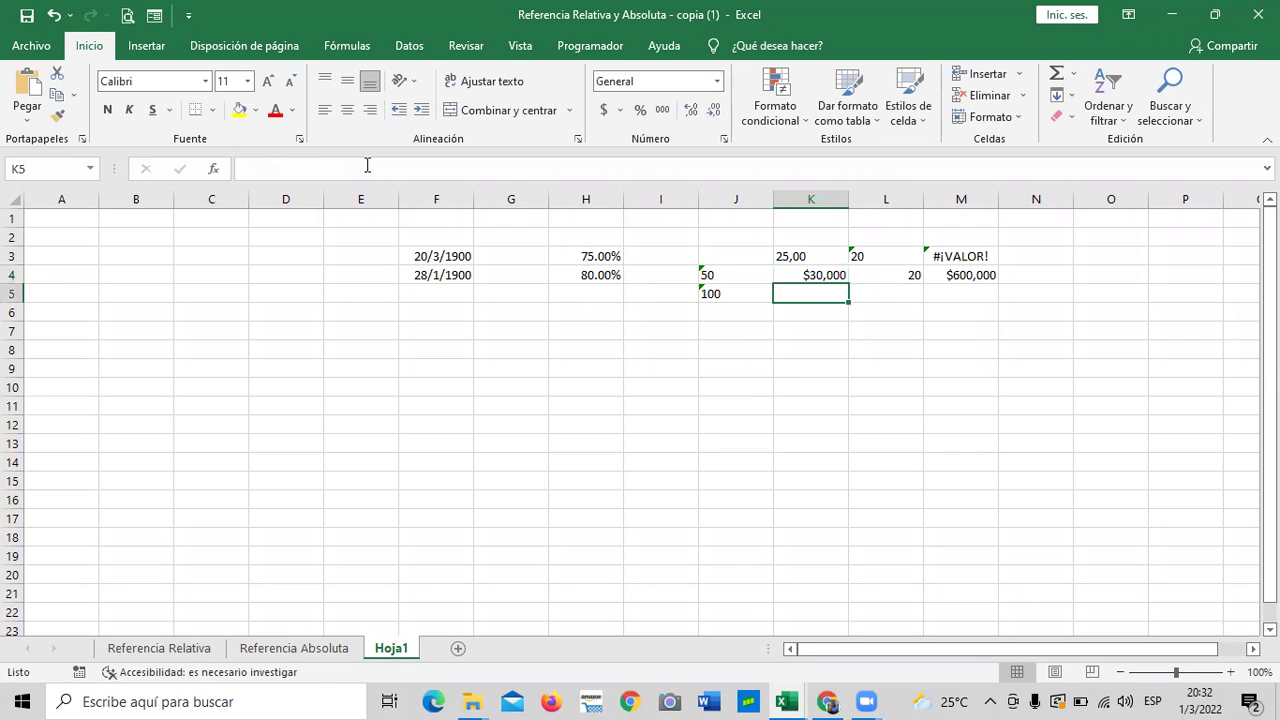
pyautogui.click(942, 256)
pyautogui.click(944, 274)
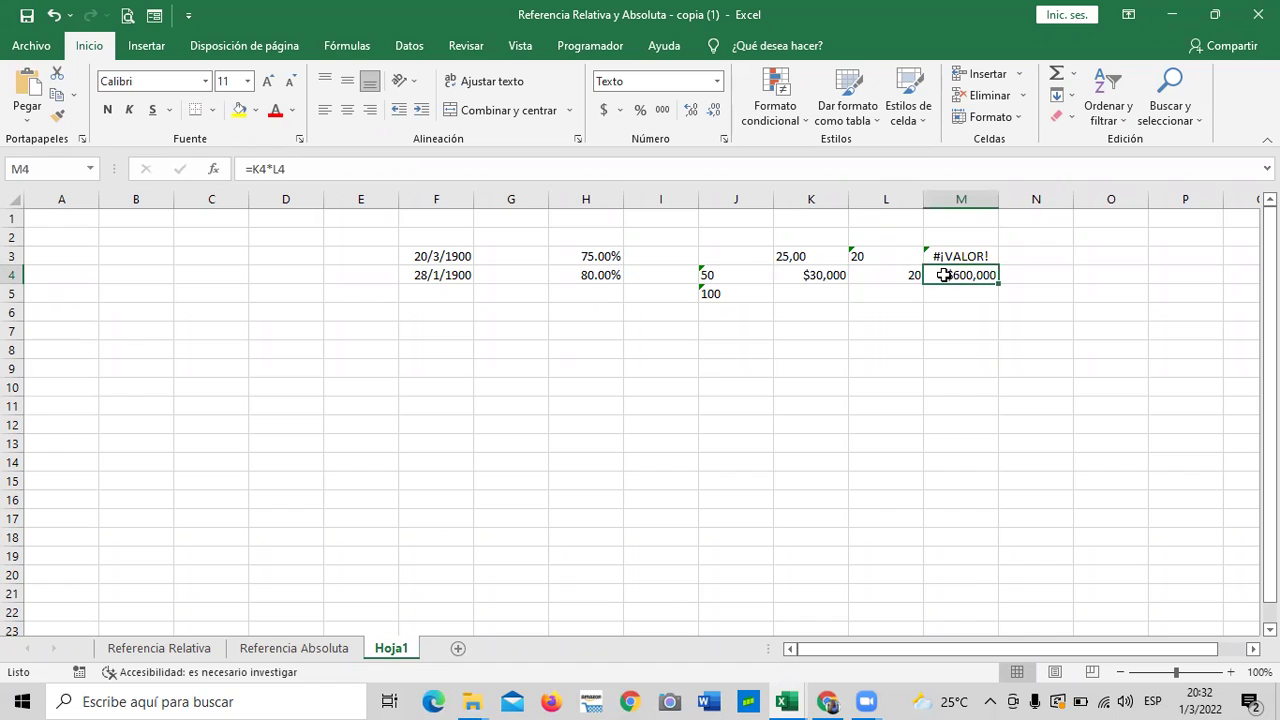
pyautogui.click(821, 256)
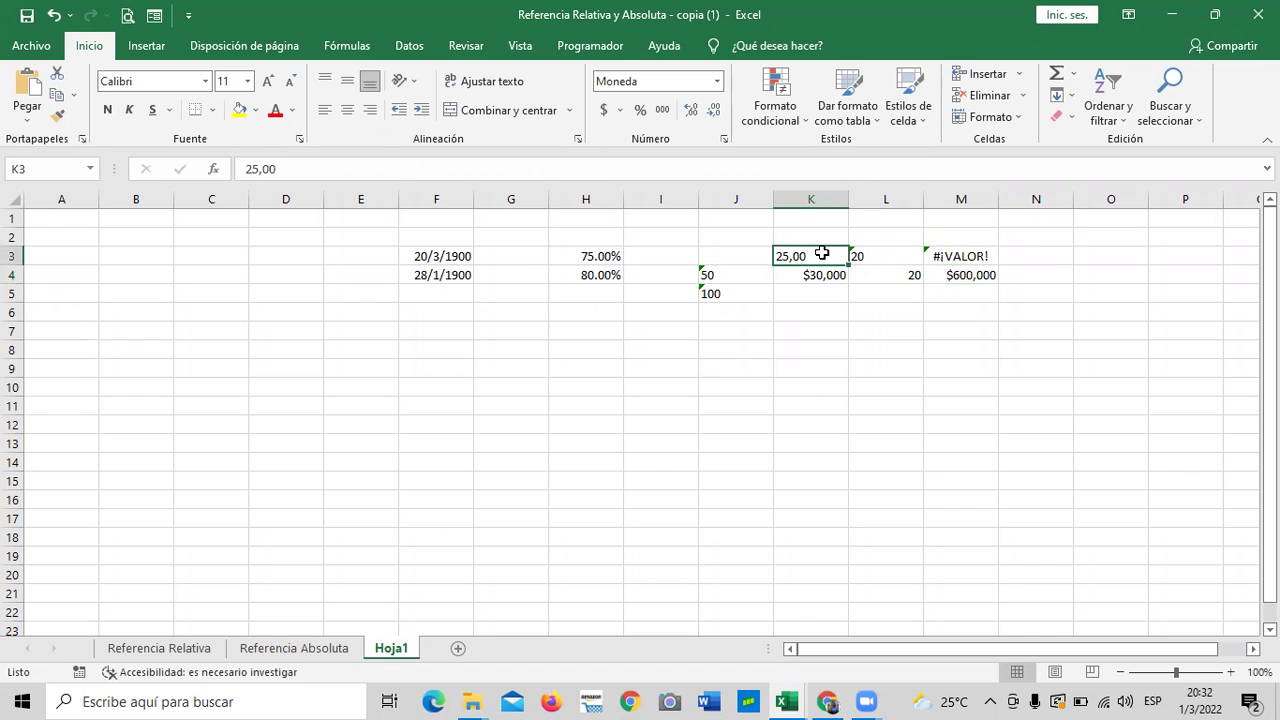
pyautogui.click(378, 166)
pyautogui.write('0')
pyautogui.press('Return')
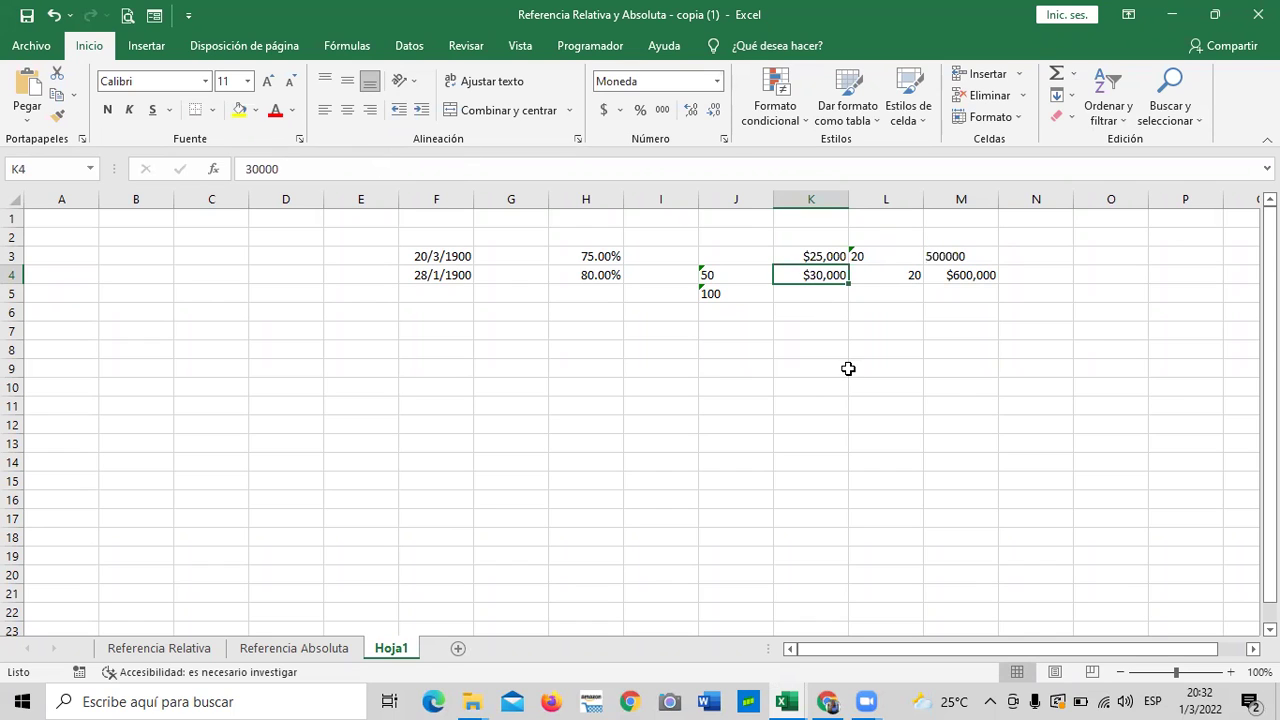
# Compare the stored values and number formats of K3 and K4, and examine the formula and format of M3.
pyautogui.click(821, 257)
pyautogui.click(814, 285)
pyautogui.click(810, 256)
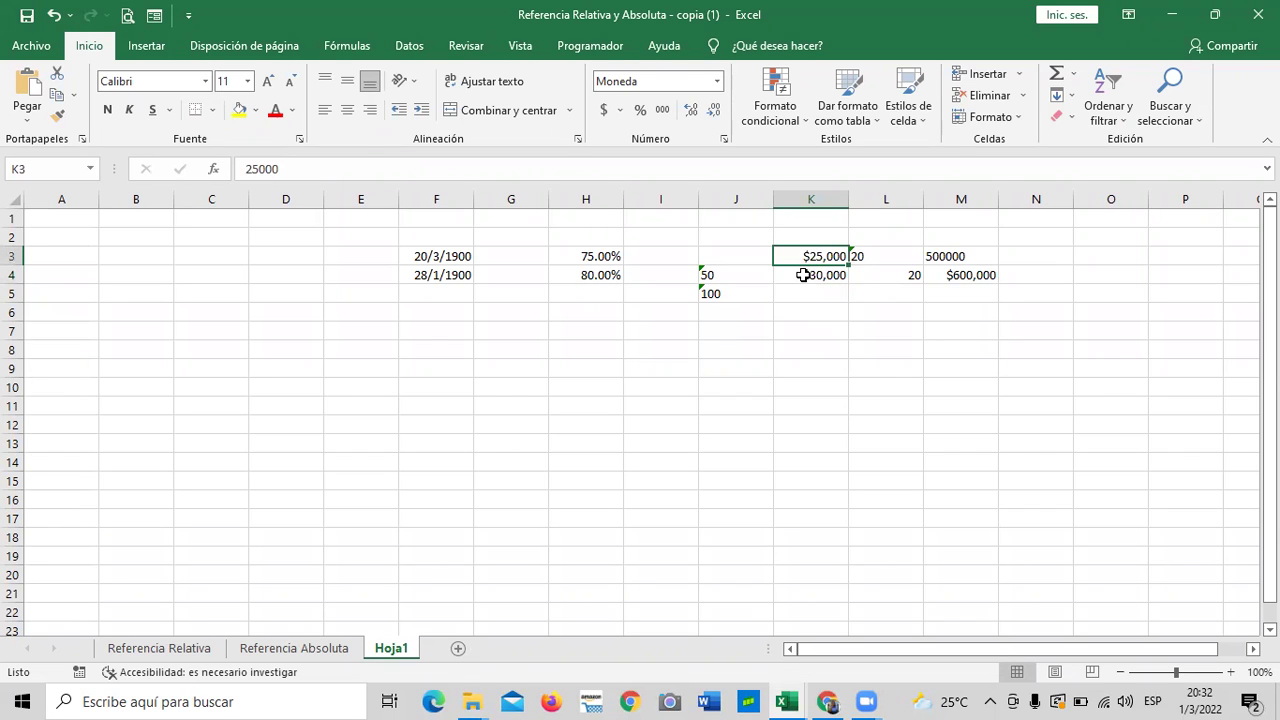
pyautogui.click(802, 275)
pyautogui.click(820, 257)
pyautogui.click(810, 282)
pyautogui.click(960, 295)
pyautogui.click(967, 259)
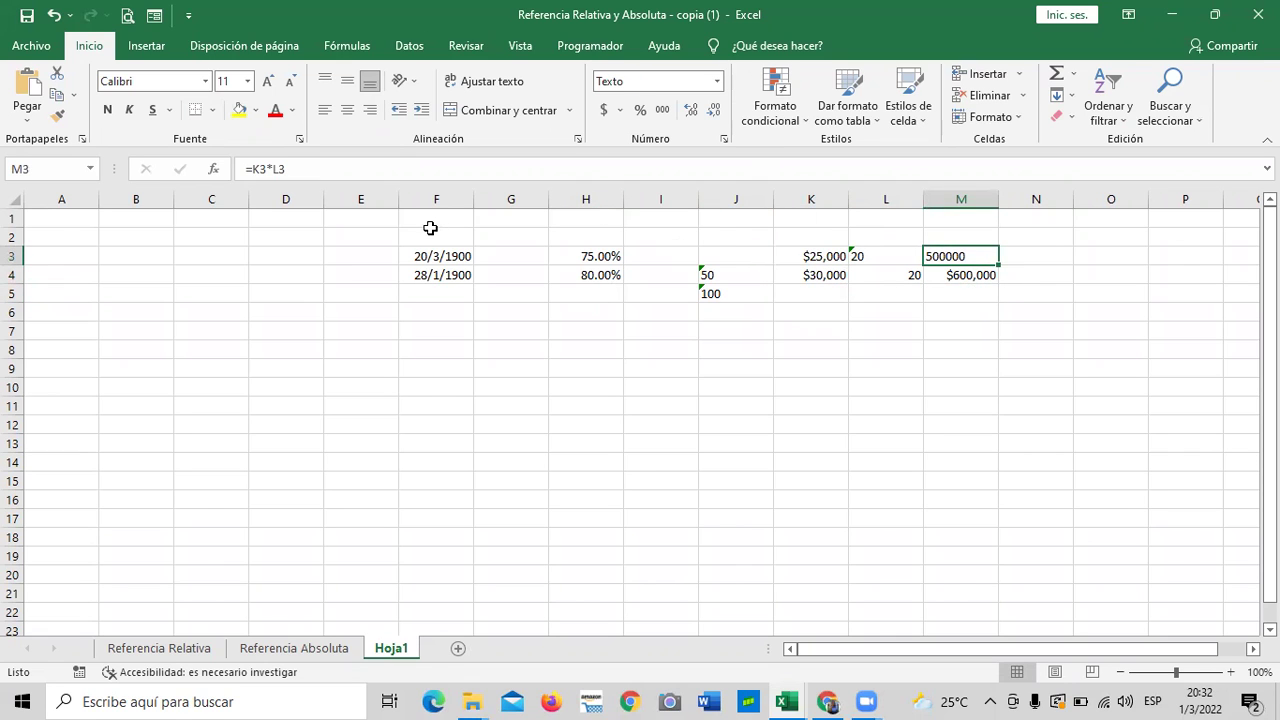
pyautogui.moveTo(425, 233); pyautogui.dragTo(1040, 311)
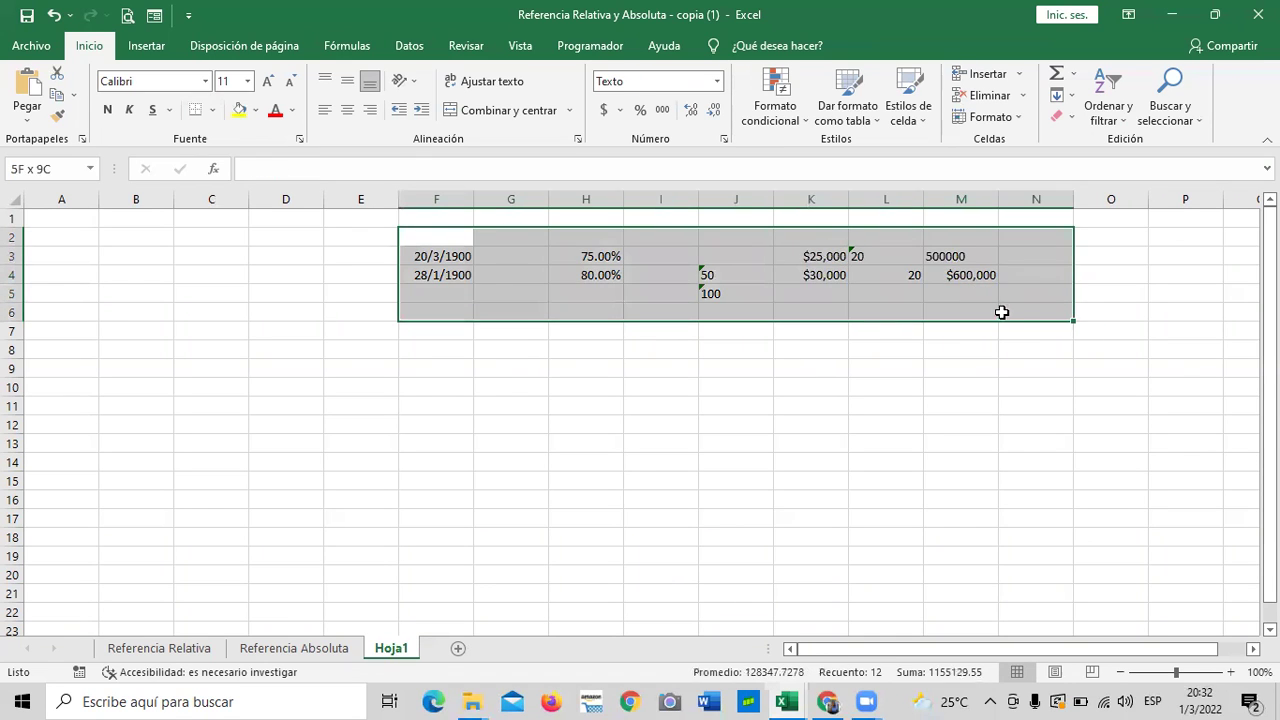
pyautogui.click(717, 82)
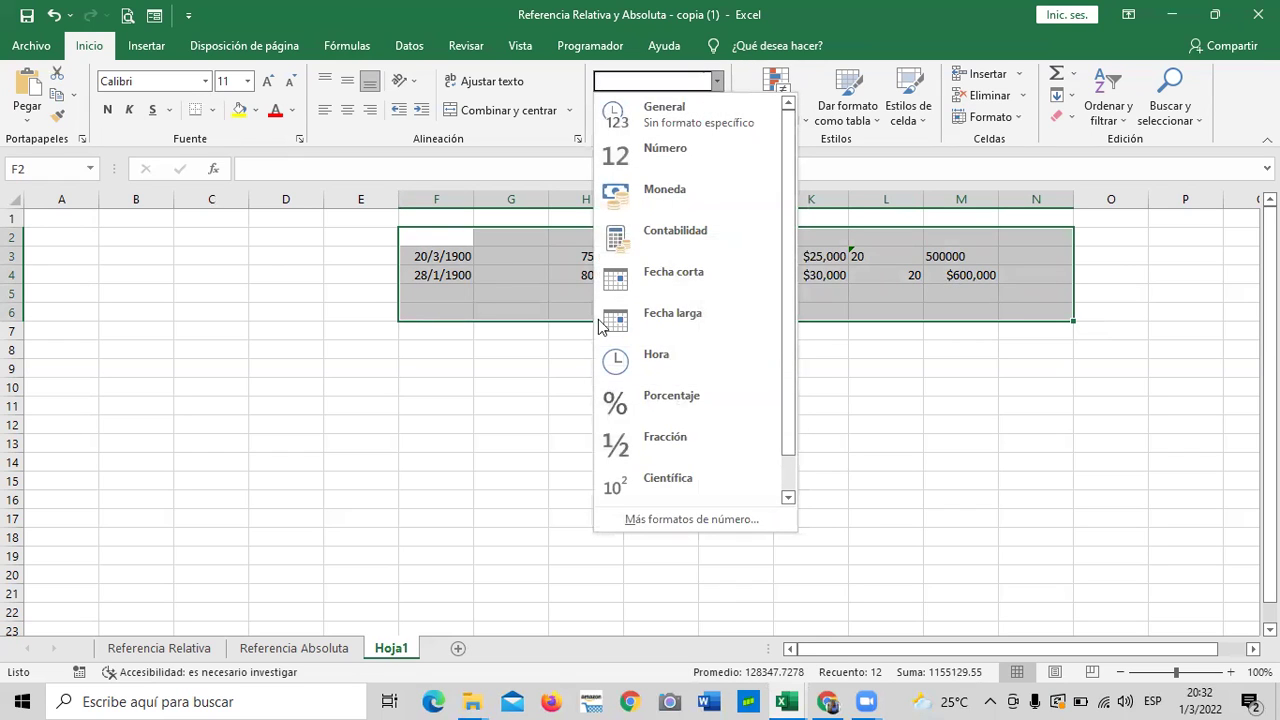
pyautogui.click(520, 390)
# Enter 50% in the percentage-formatted cell H7.
pyautogui.click(512, 348)
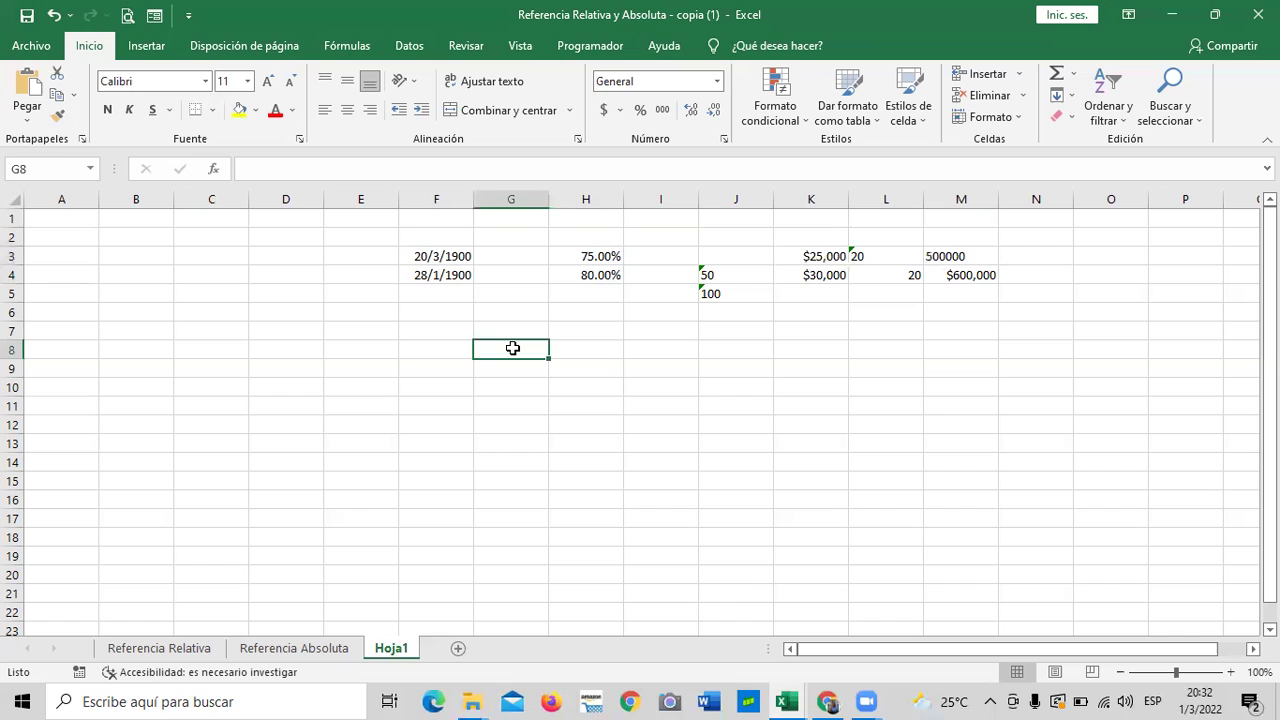
pyautogui.click(582, 329)
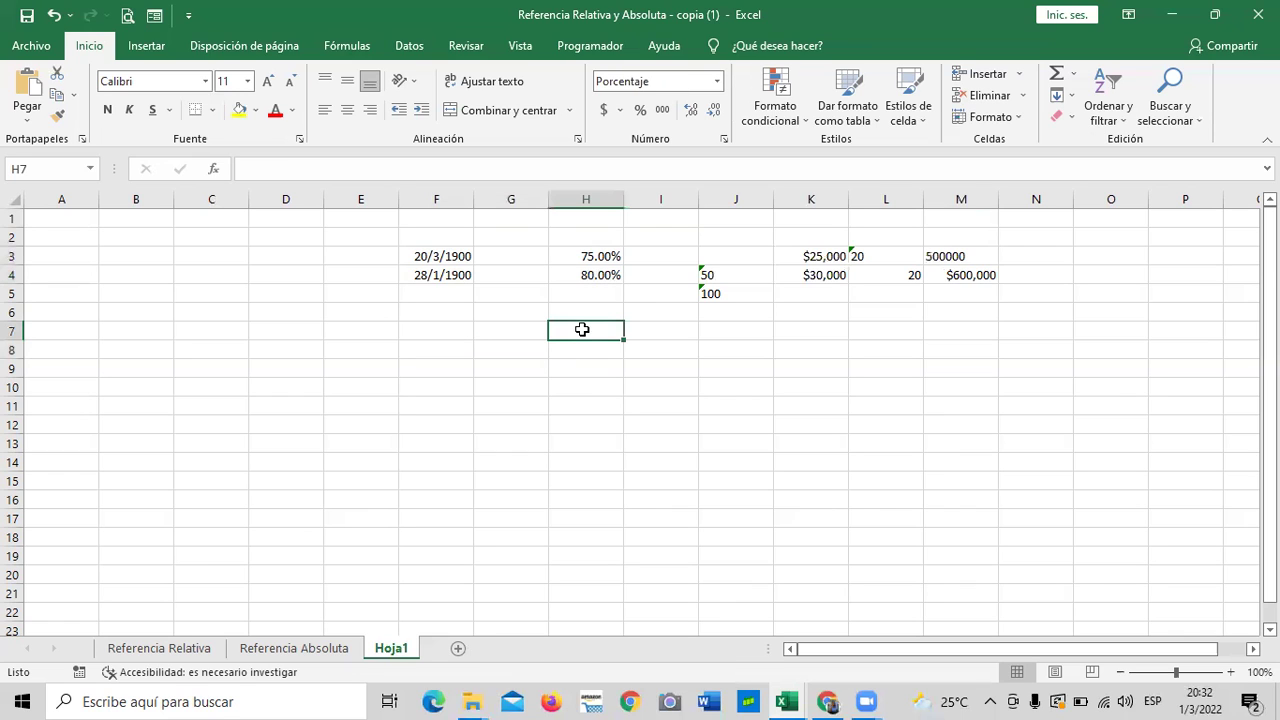
pyautogui.write('50')
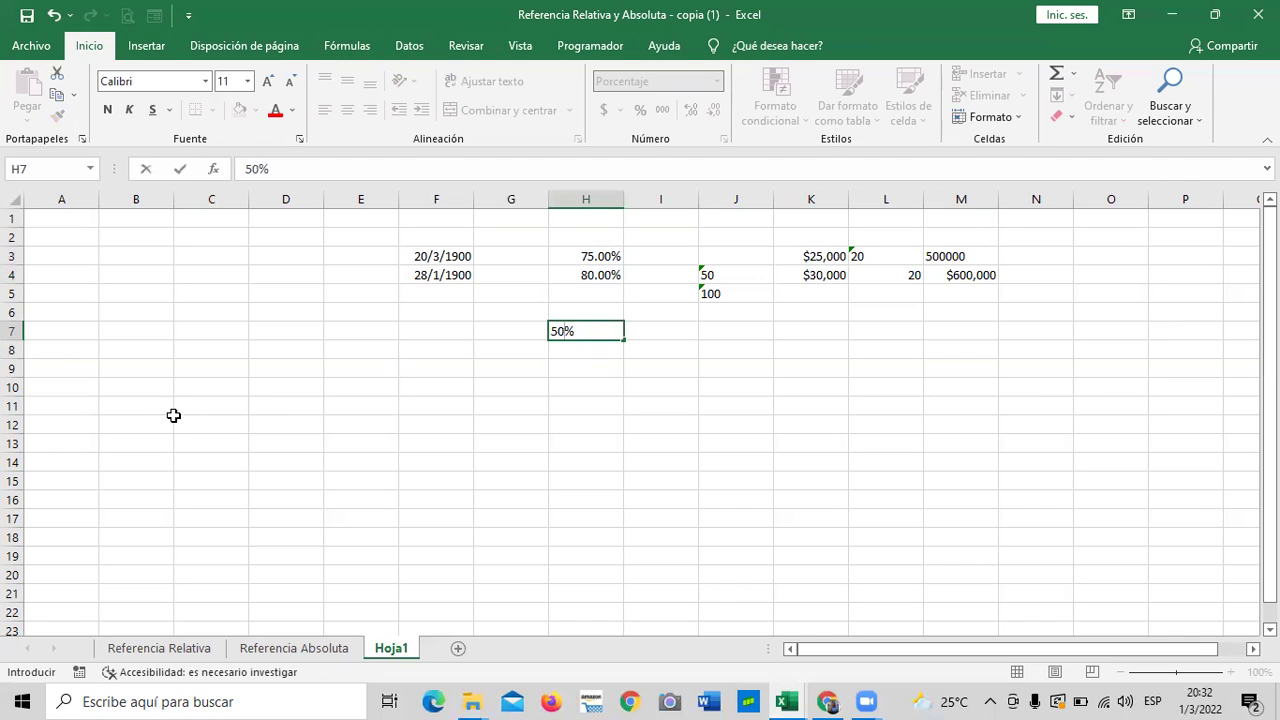
# Enter distances with the unit written as text: 50 km in B11 and 75 km in B12.
pyautogui.click(125, 399)
pyautogui.write('50')
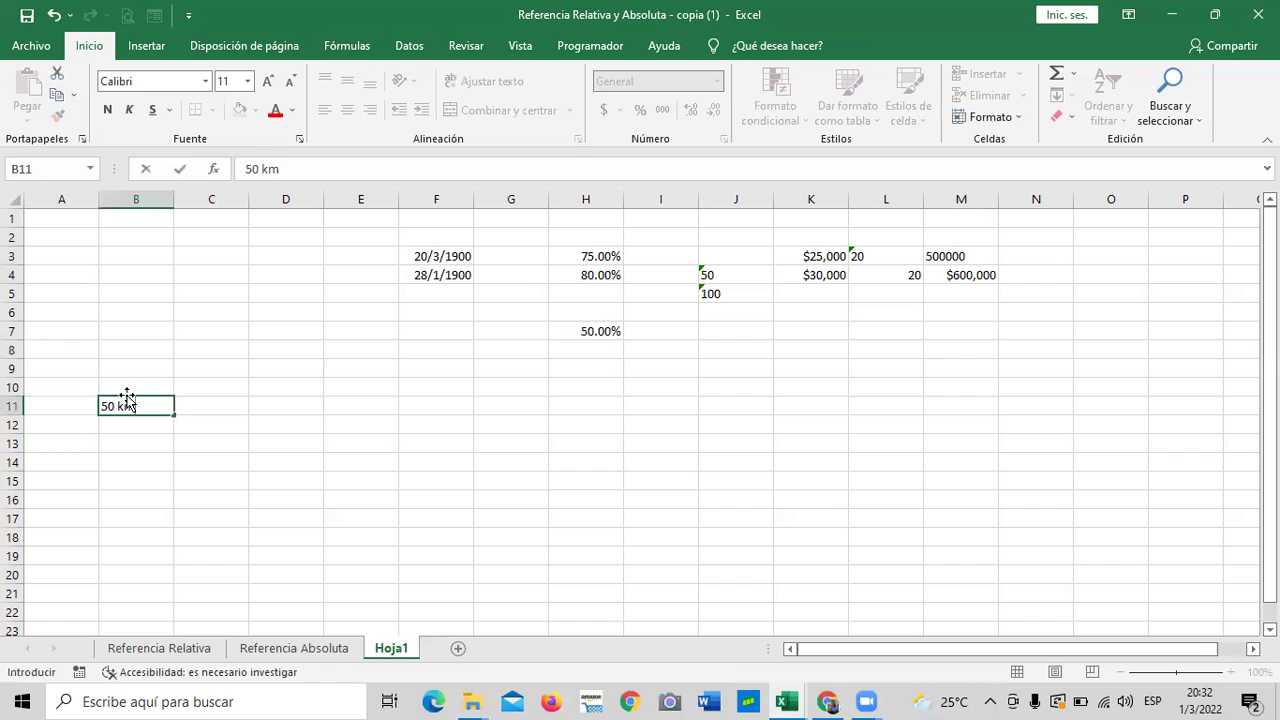
pyautogui.press('Return')
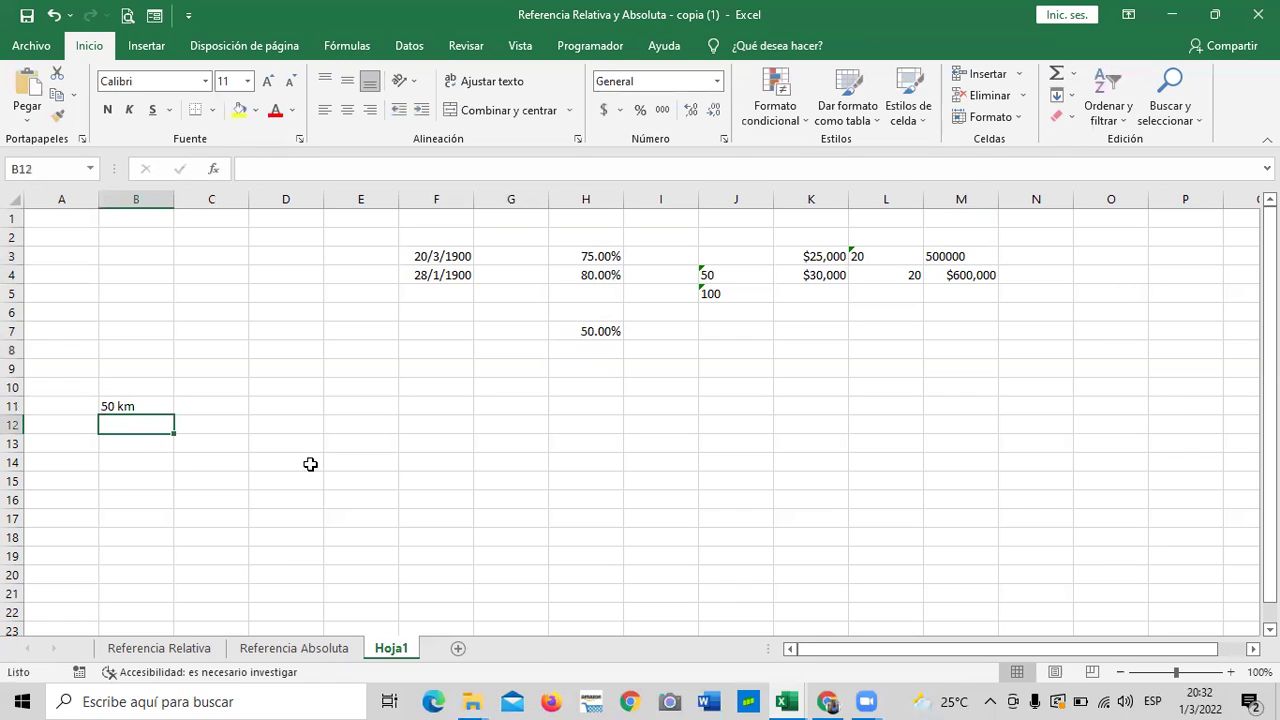
pyautogui.click(224, 406)
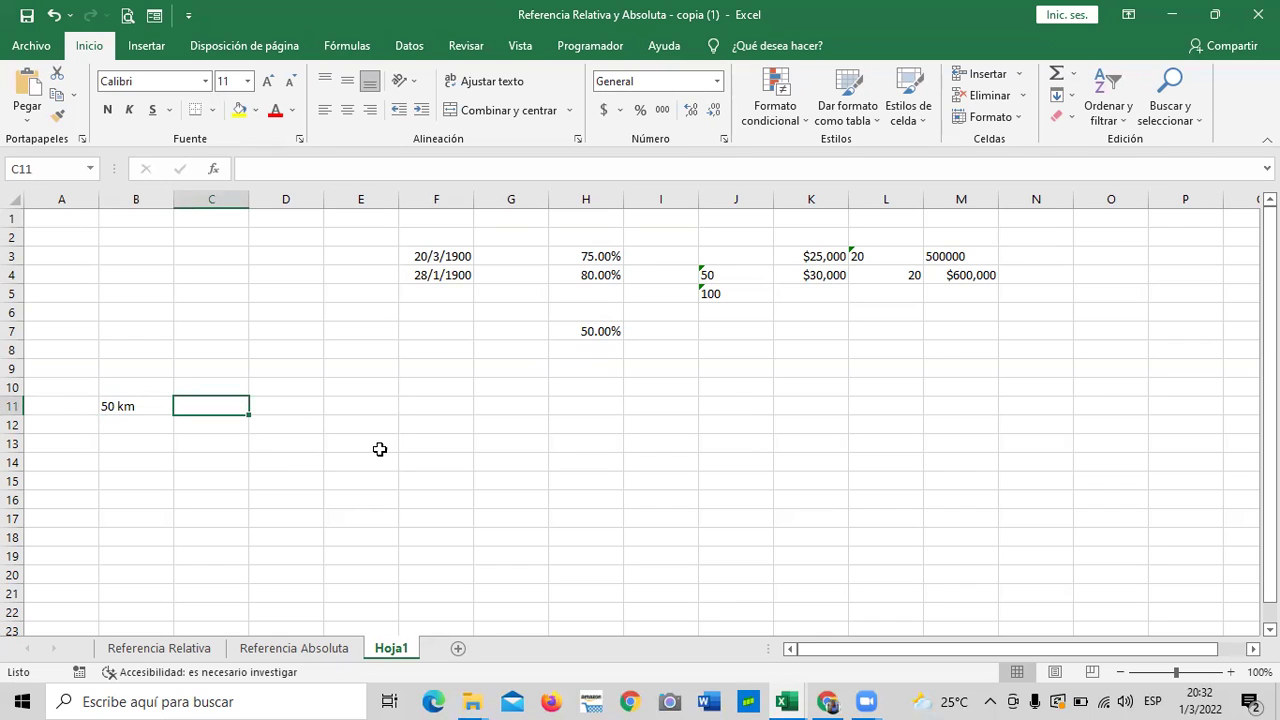
pyautogui.click(138, 426)
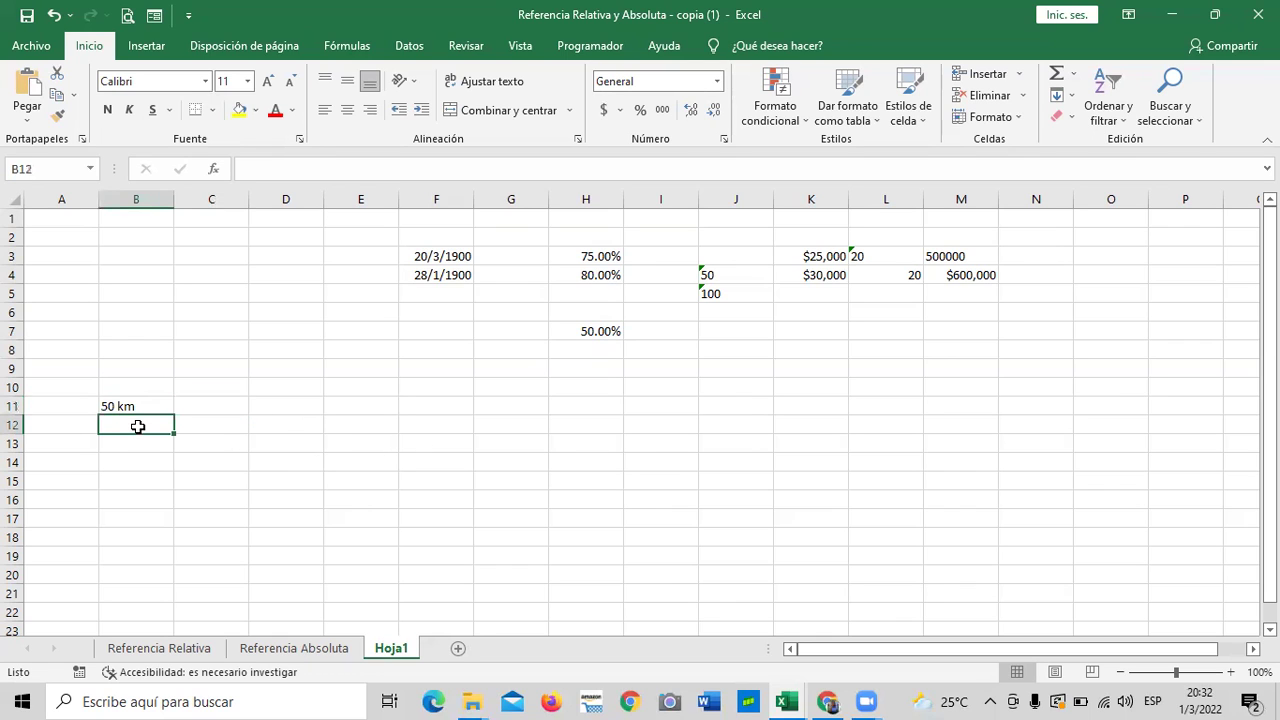
pyautogui.write('75')
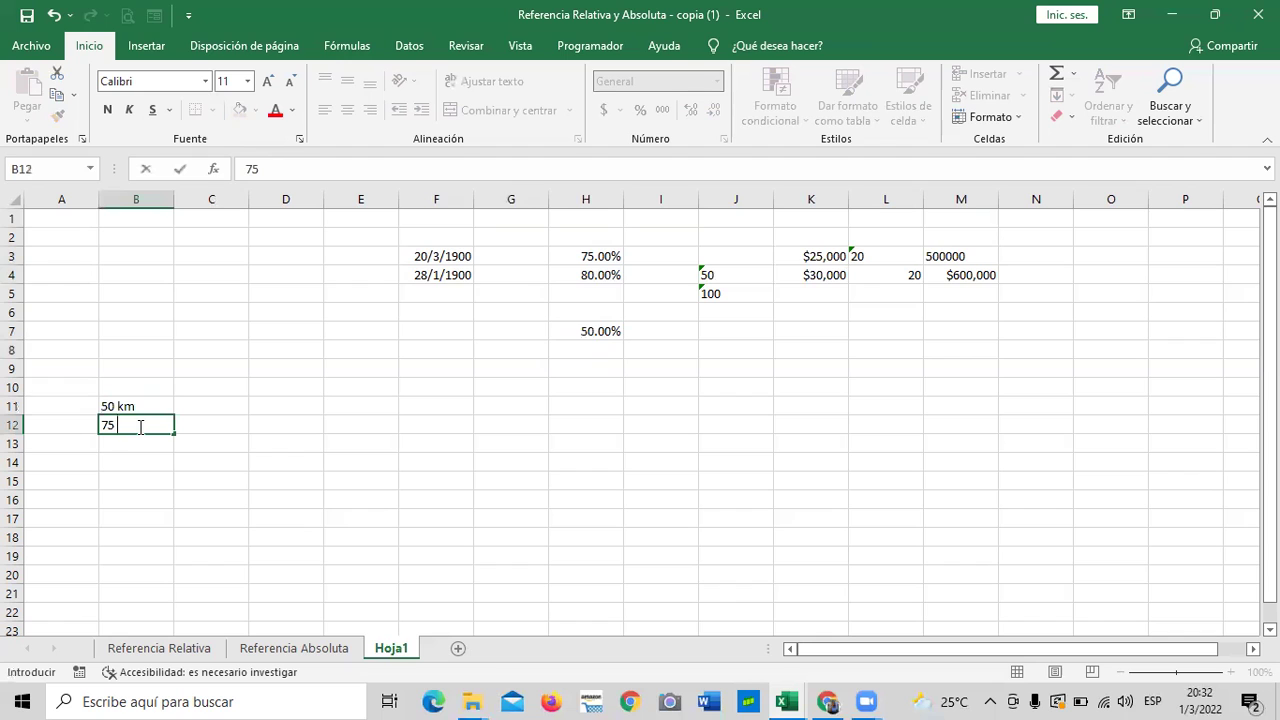
pyautogui.write(' km')
pyautogui.press('Return')
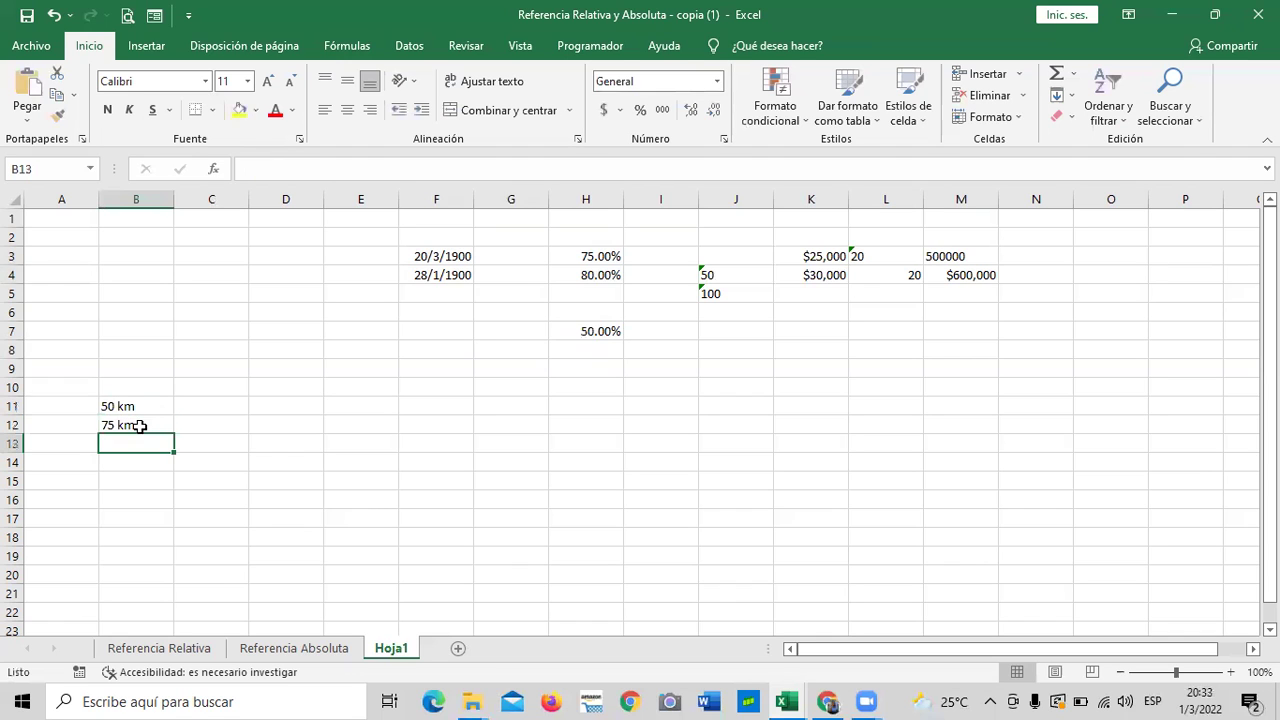
pyautogui.click(258, 443)
pyautogui.moveTo(150, 399); pyautogui.dragTo(141, 444)
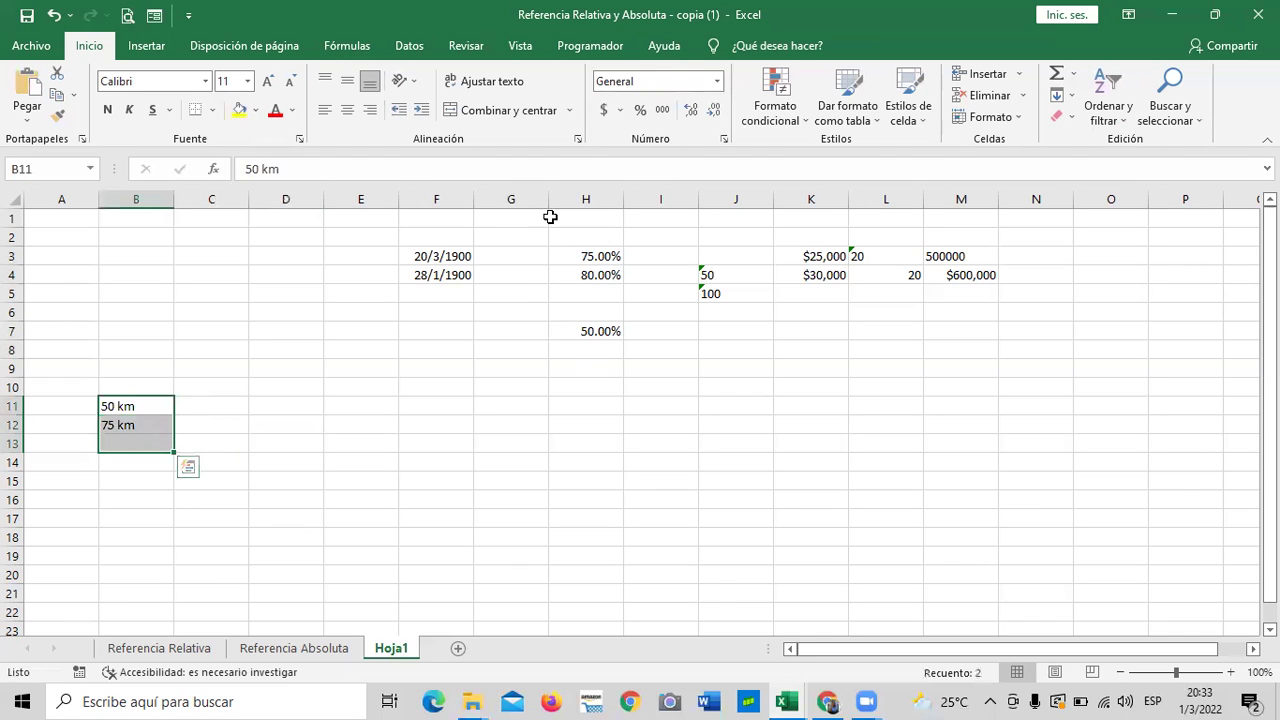
pyautogui.write('=SUMA()')
pyautogui.press('Return')
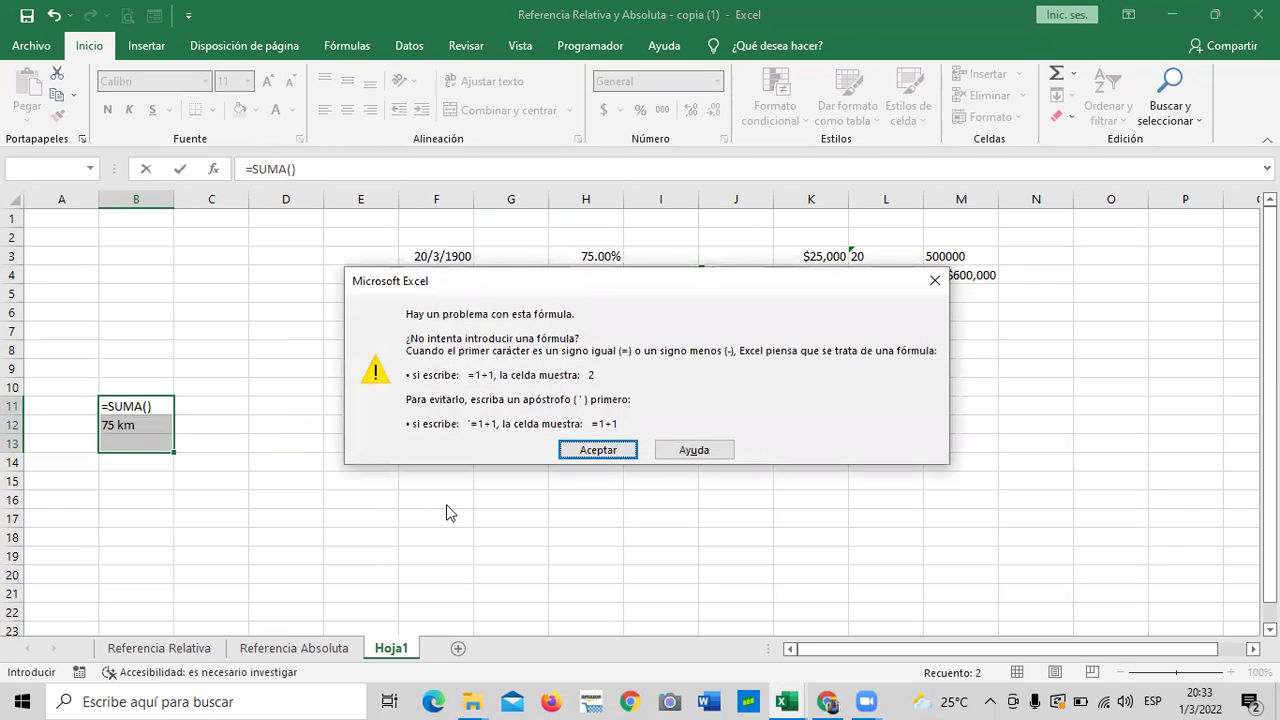
pyautogui.click(571, 452)
pyautogui.press('Escape')
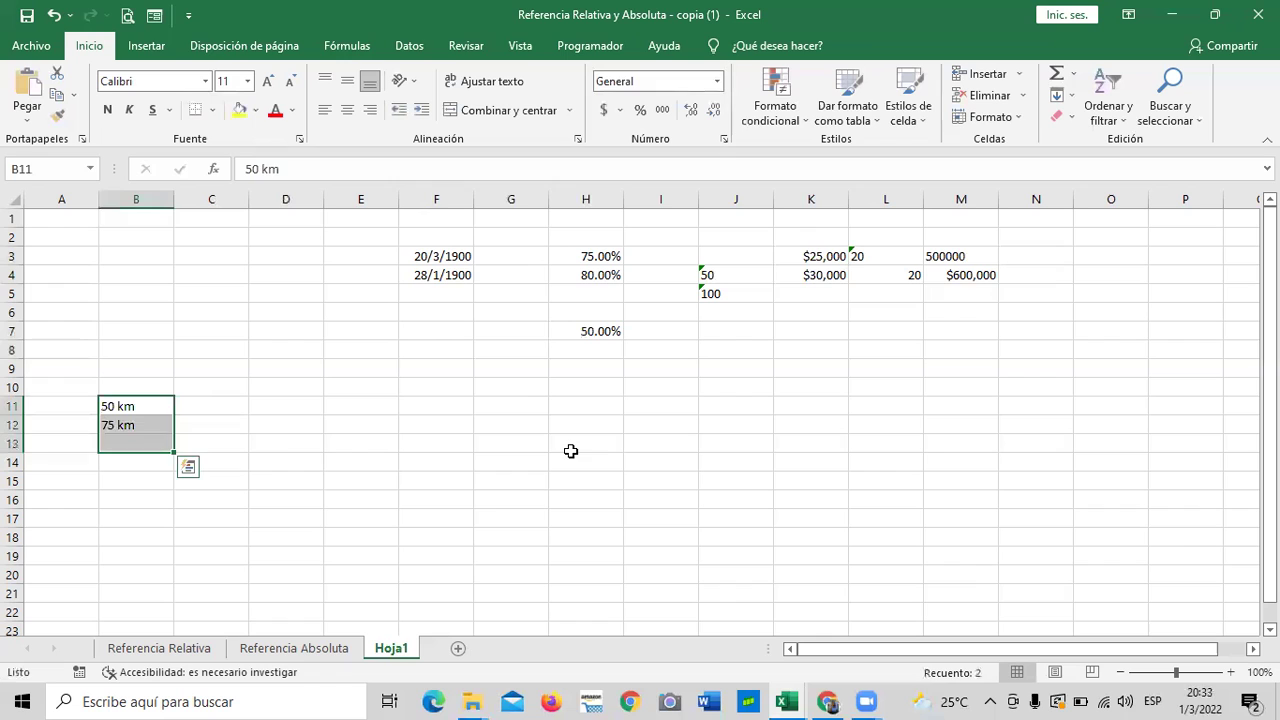
pyautogui.click(433, 551)
# Add the two distances in B13 with the formula =B11+B12.
pyautogui.click(137, 438)
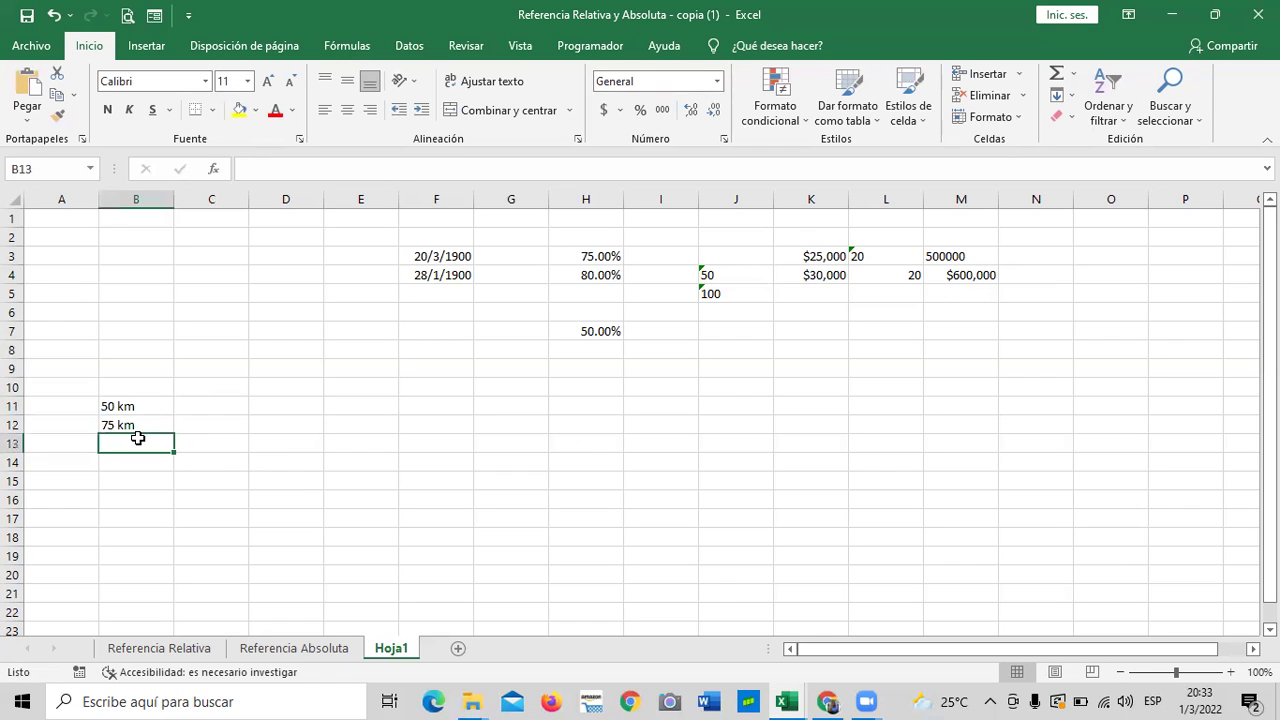
pyautogui.write('=')
pyautogui.click(135, 406)
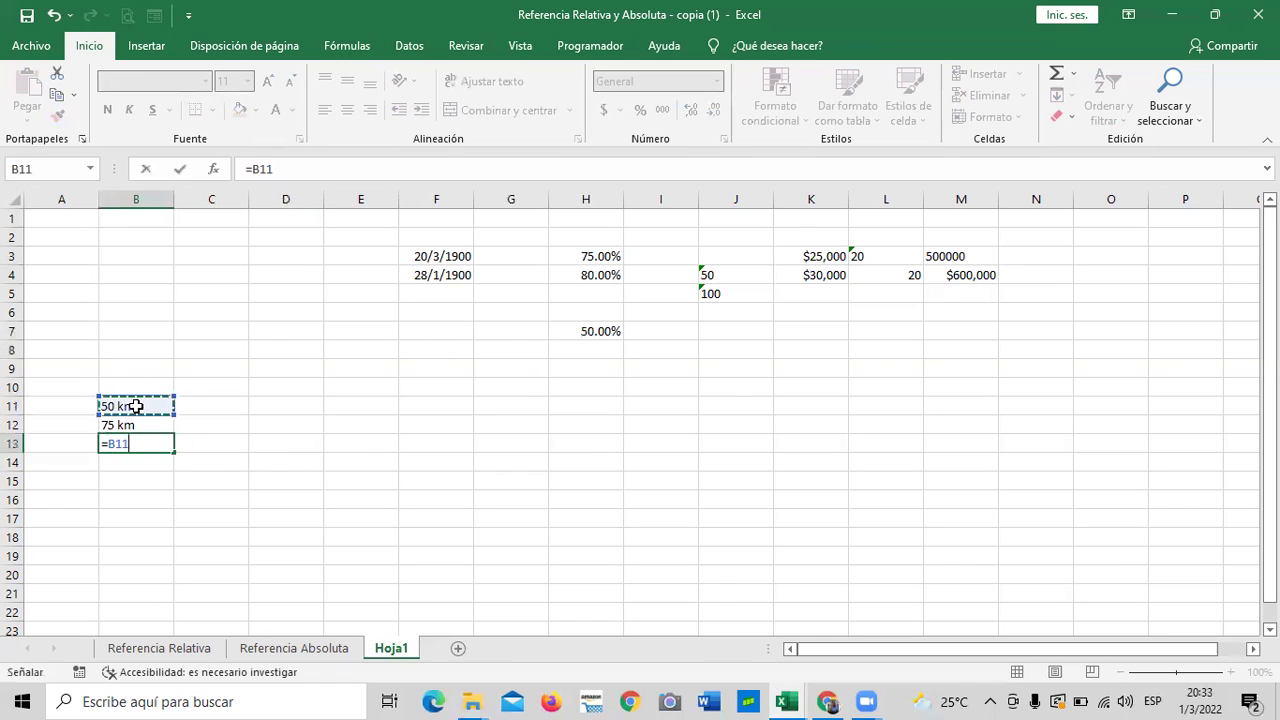
pyautogui.write('+')
pyautogui.click(144, 427)
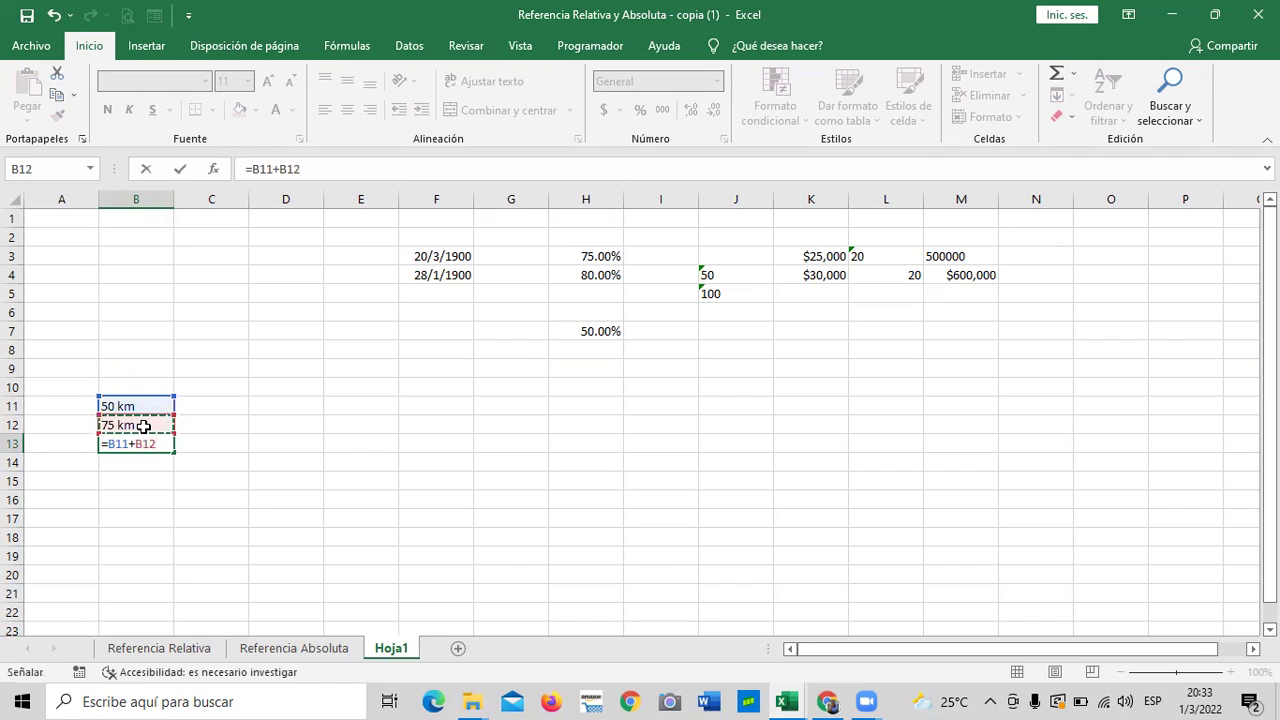
pyautogui.press('Return')
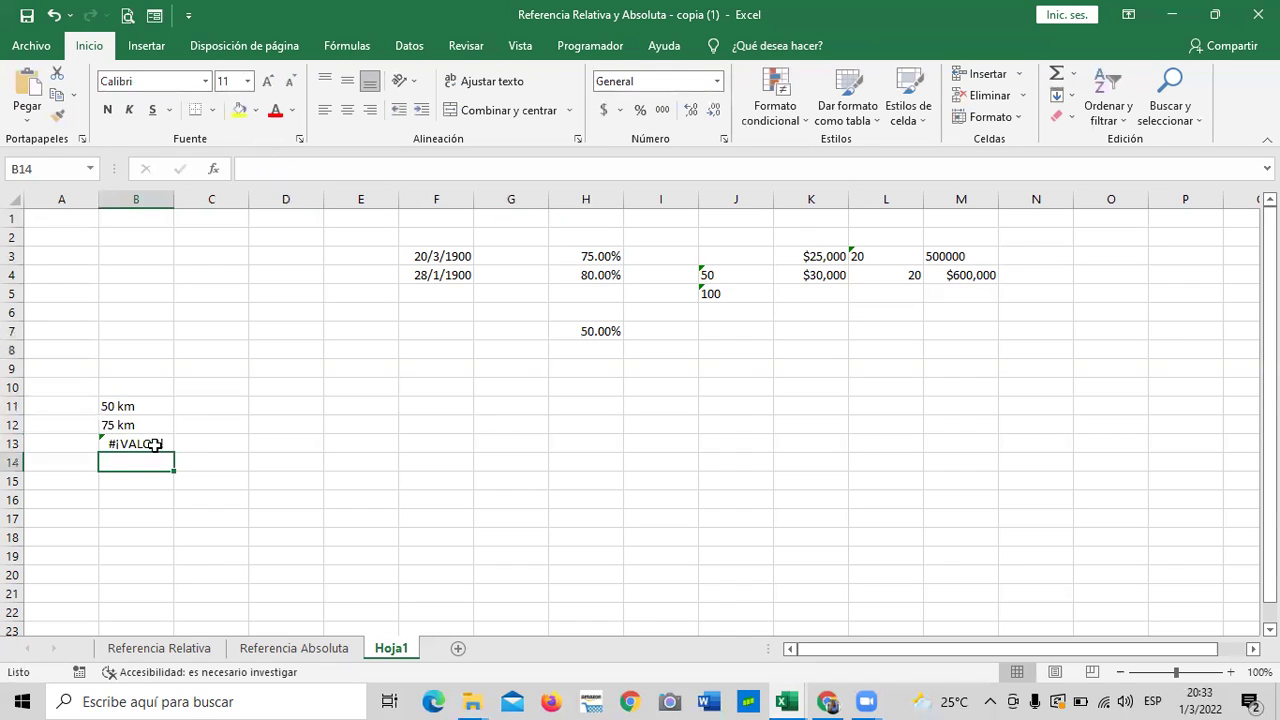
# Check the entries in B11 to B13, and apply the custom number format 0.00 "km" to B12.
pyautogui.click(157, 444)
pyautogui.click(127, 408)
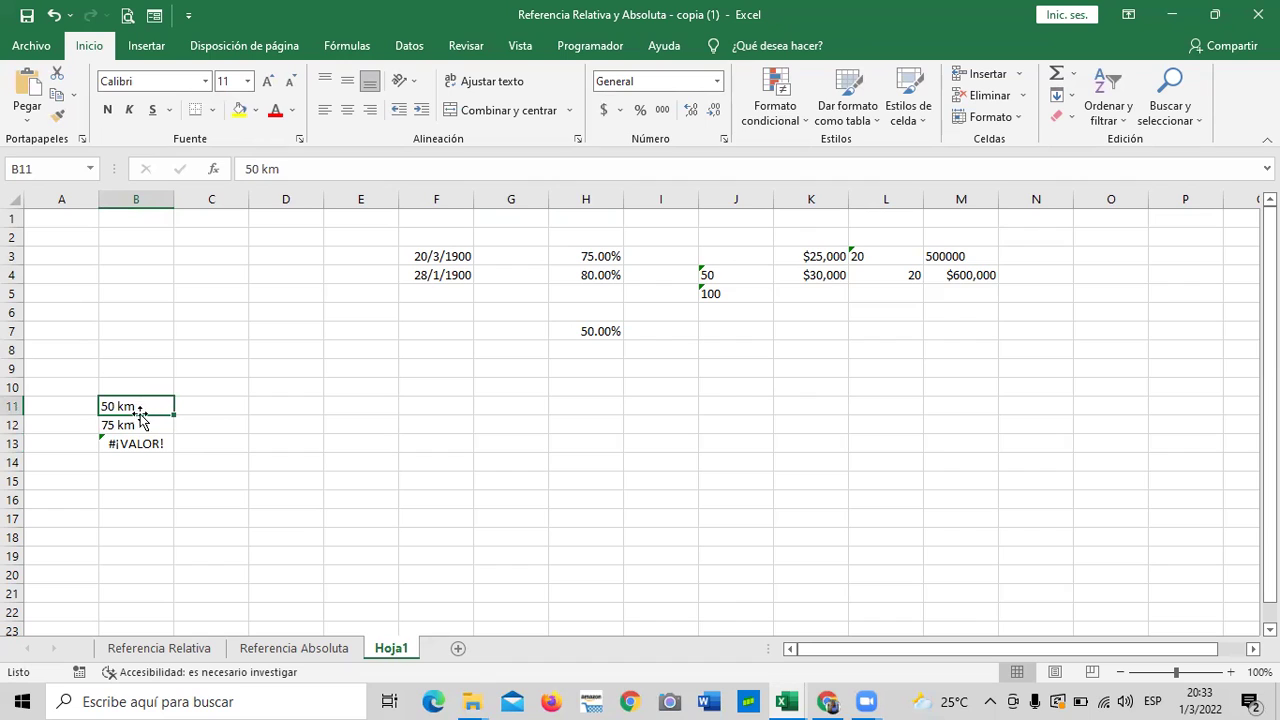
pyautogui.click(136, 425)
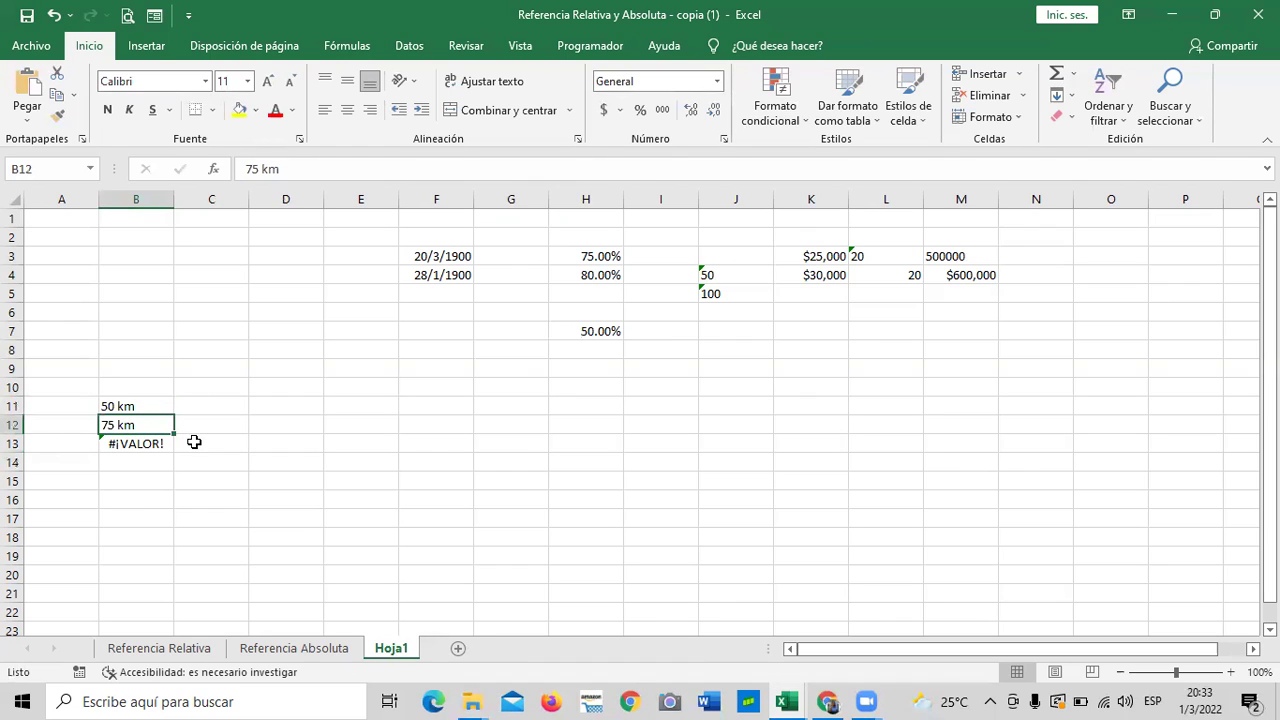
pyautogui.click(723, 143)
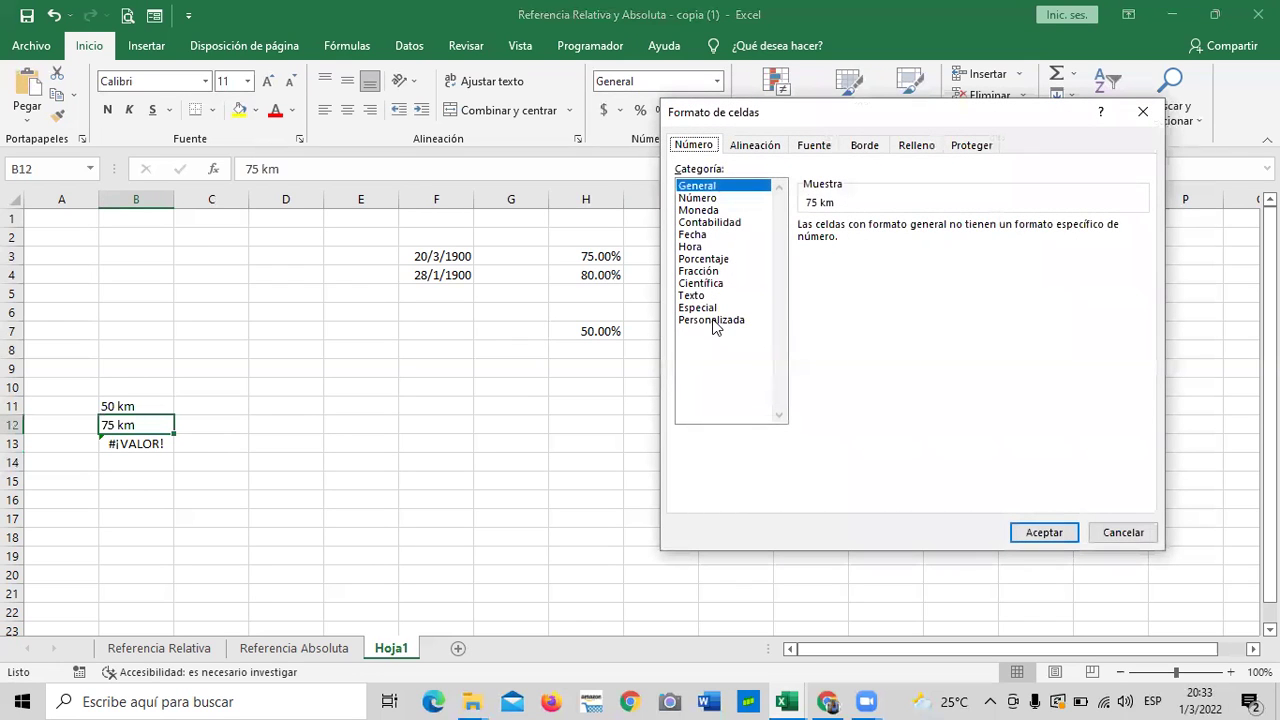
pyautogui.click(714, 320)
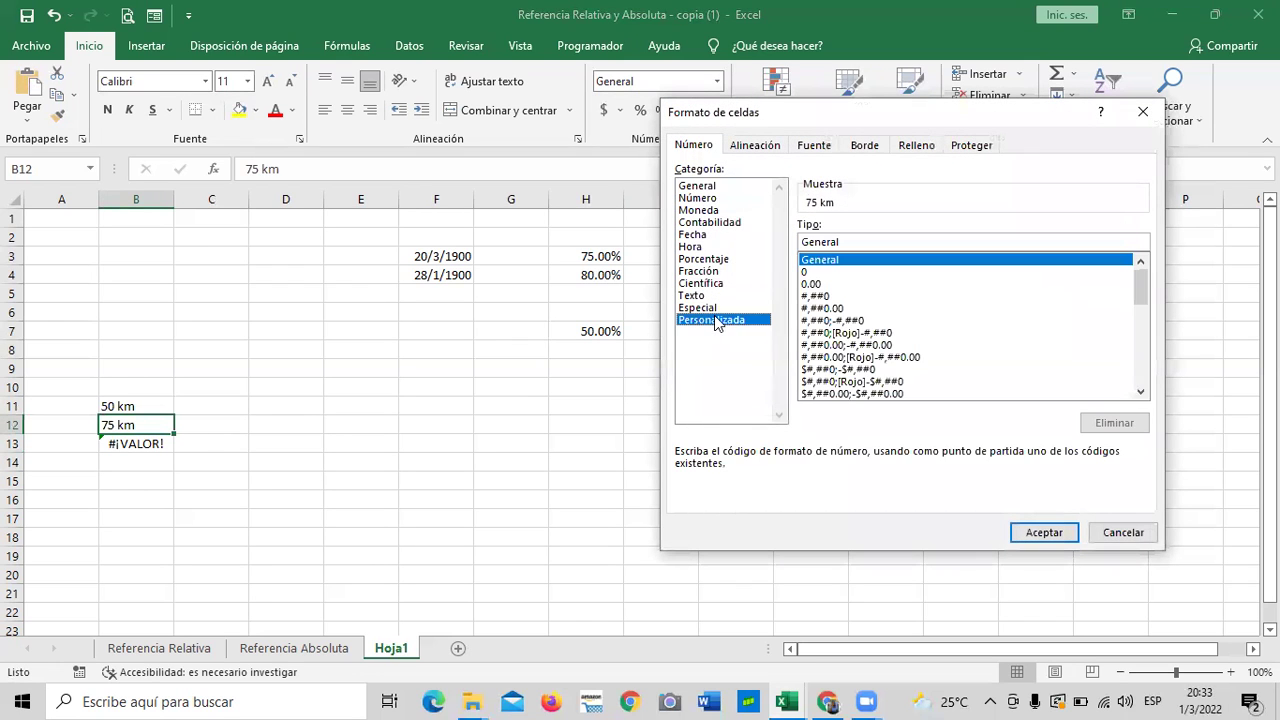
pyautogui.click(812, 284)
pyautogui.click(848, 242)
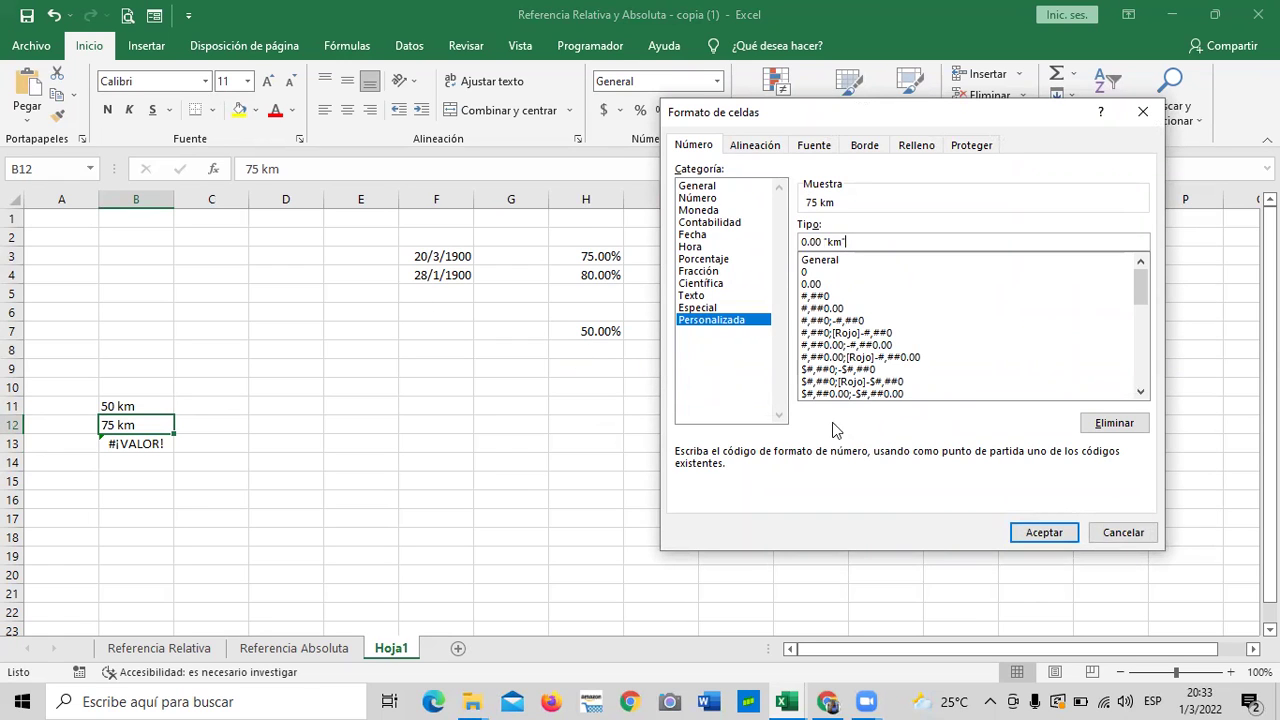
pyautogui.click(1060, 532)
pyautogui.click(660, 464)
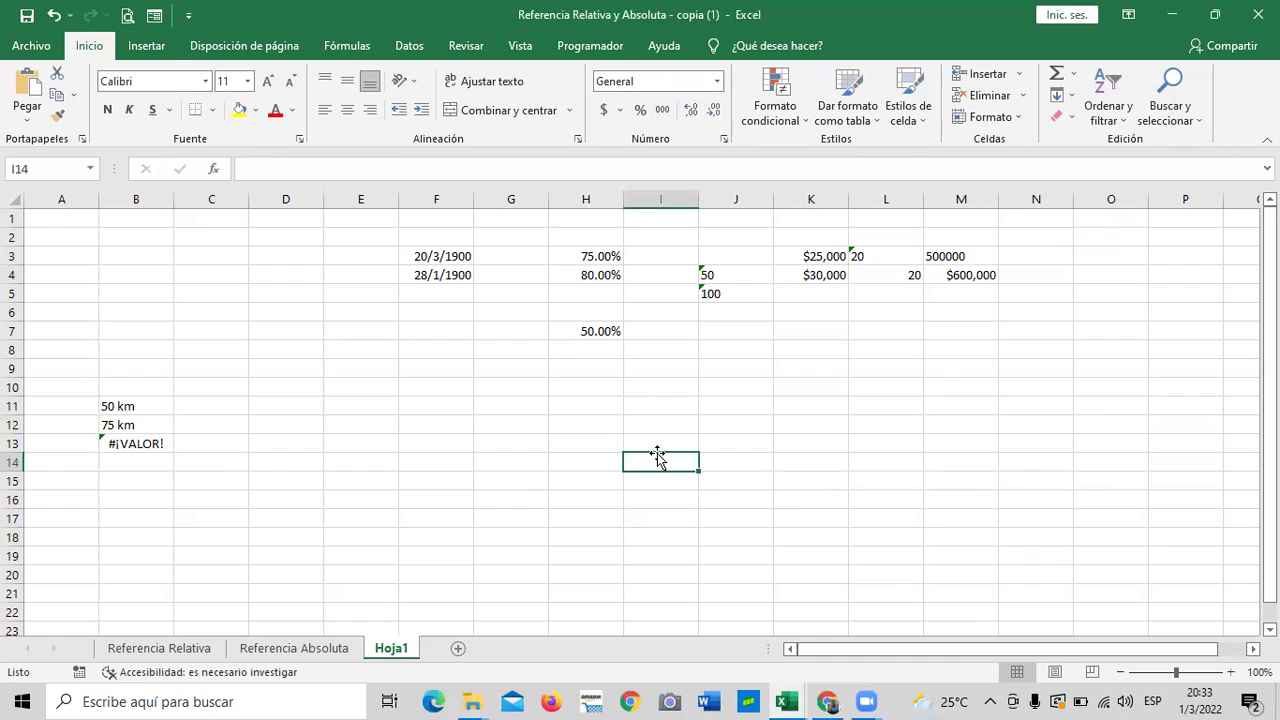
# Clear the contents of B11:B12 and give both cells the custom number format 0.00 "km".
pyautogui.click(141, 405)
pyautogui.moveTo(141, 405); pyautogui.dragTo(139, 420)
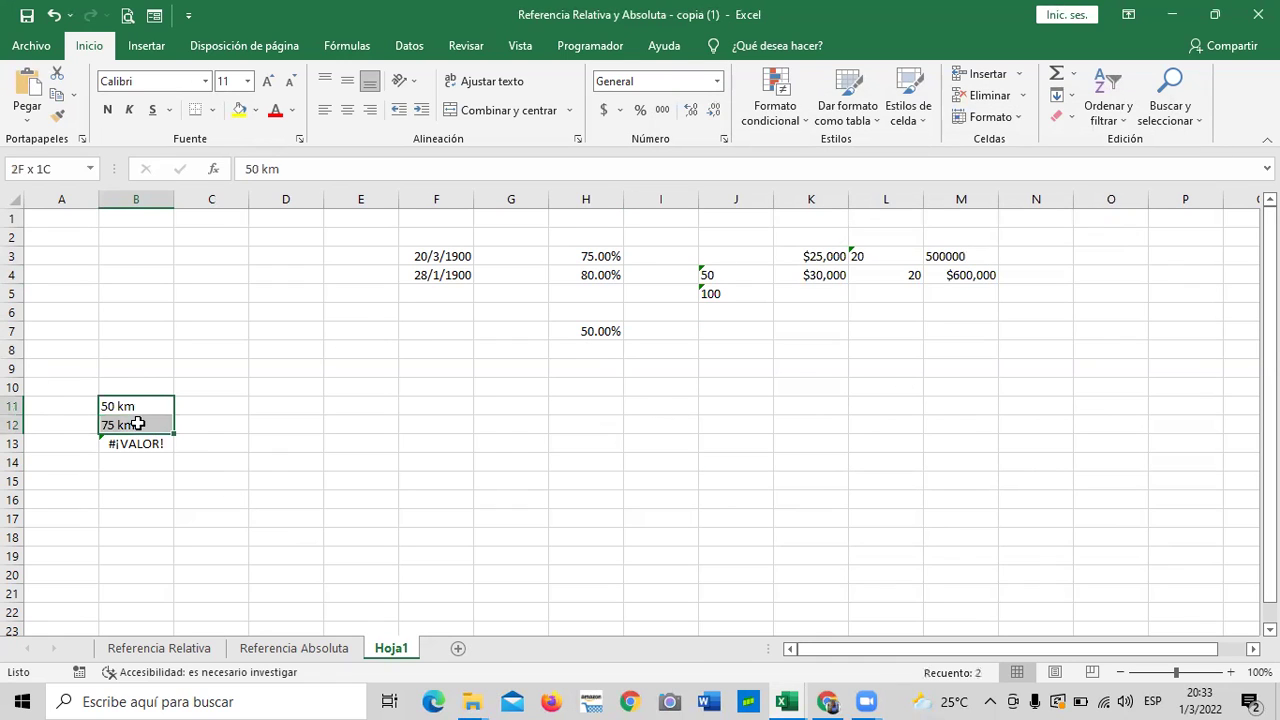
pyautogui.press('Delete')
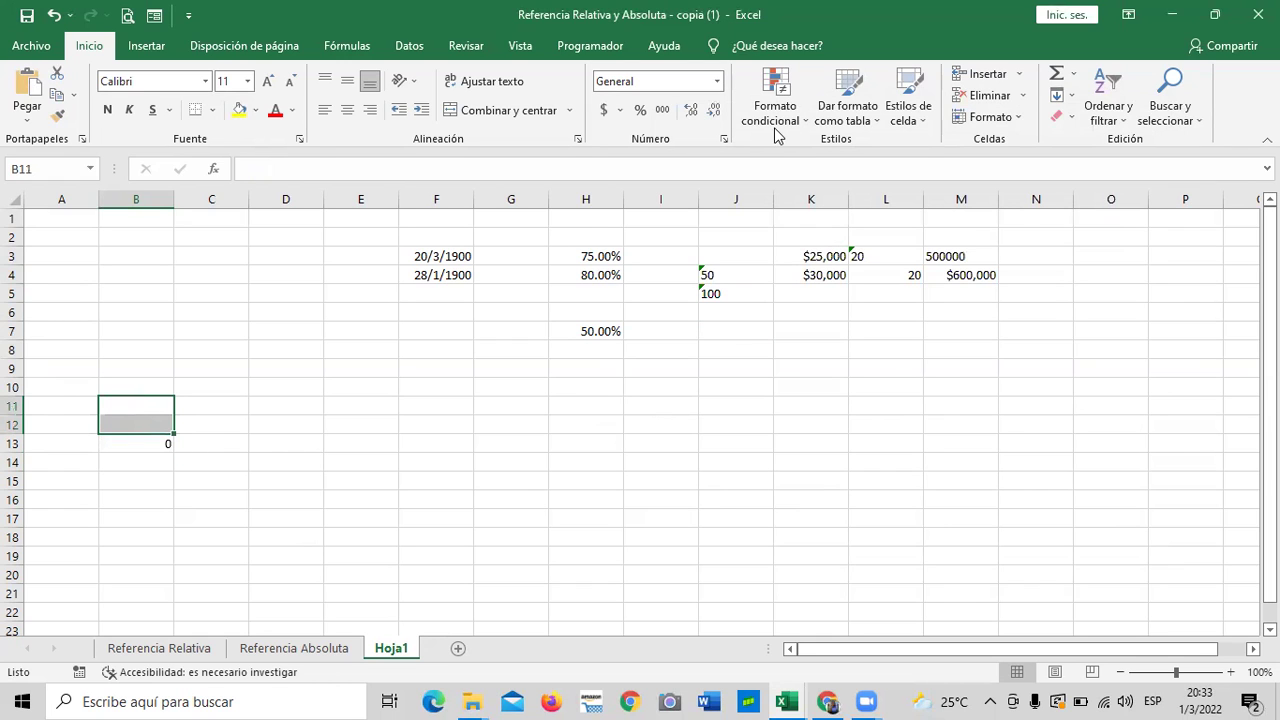
pyautogui.click(716, 81)
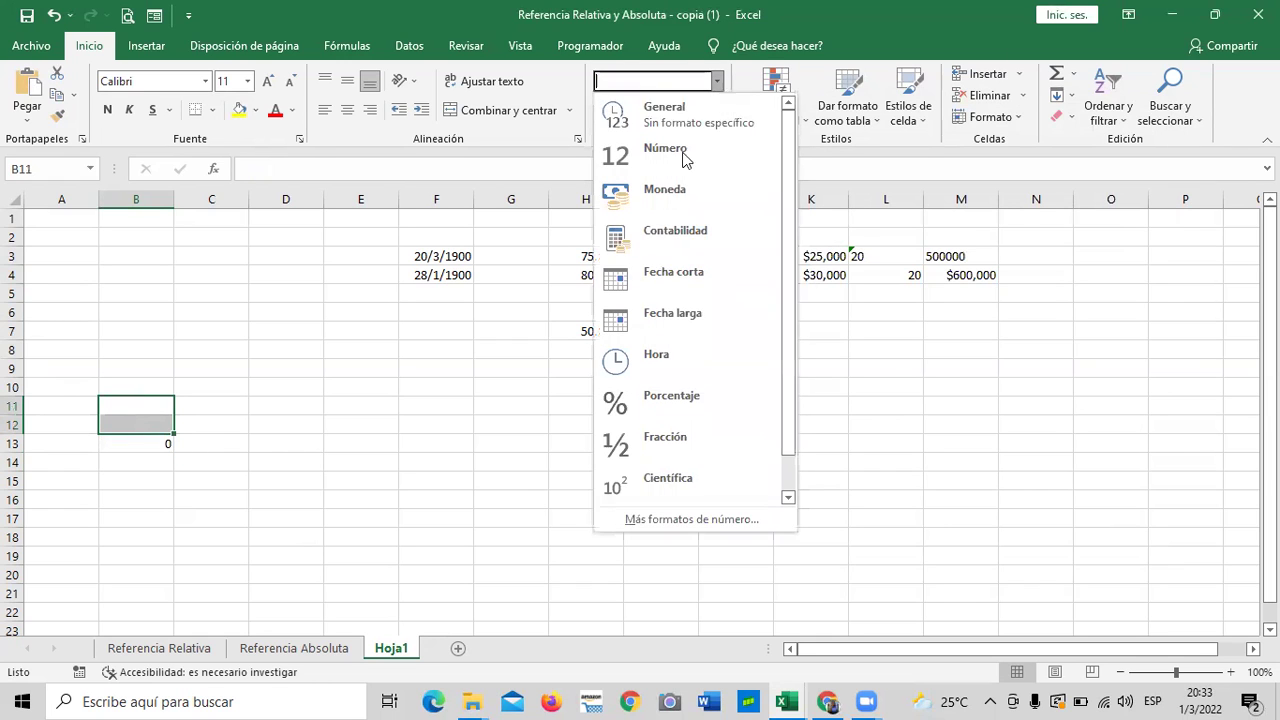
pyautogui.click(723, 521)
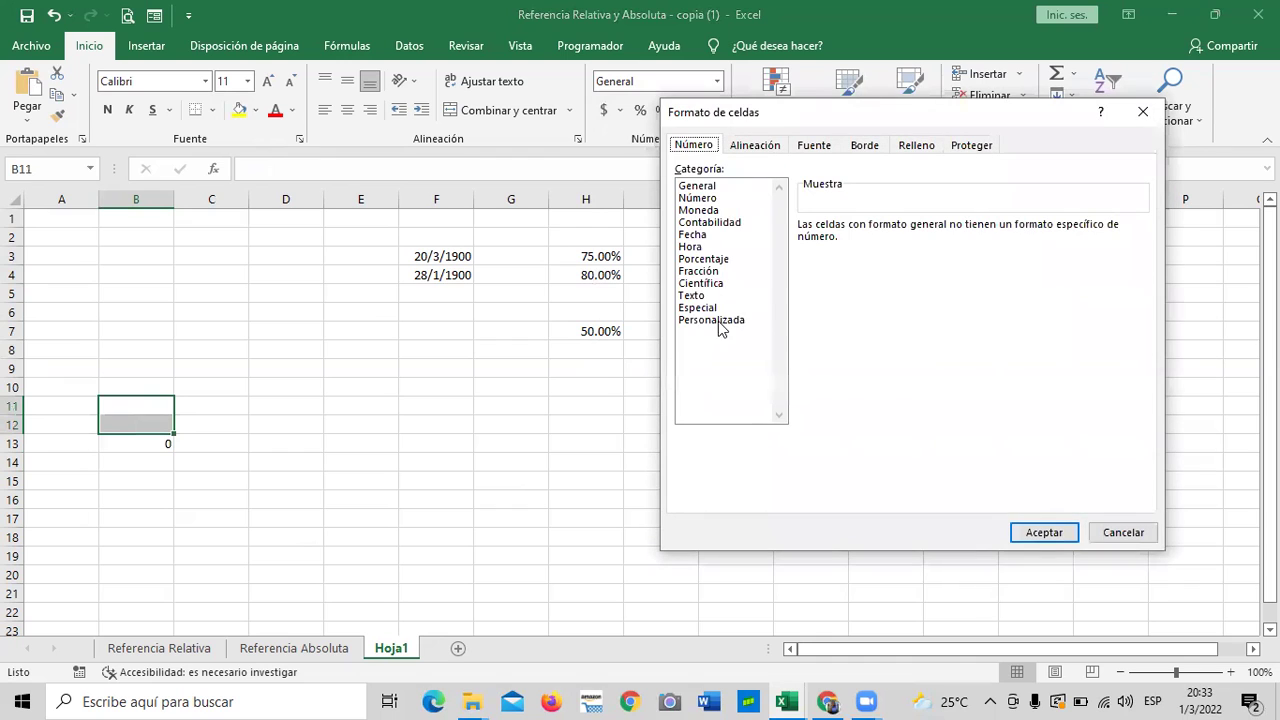
pyautogui.click(713, 319)
pyautogui.click(812, 285)
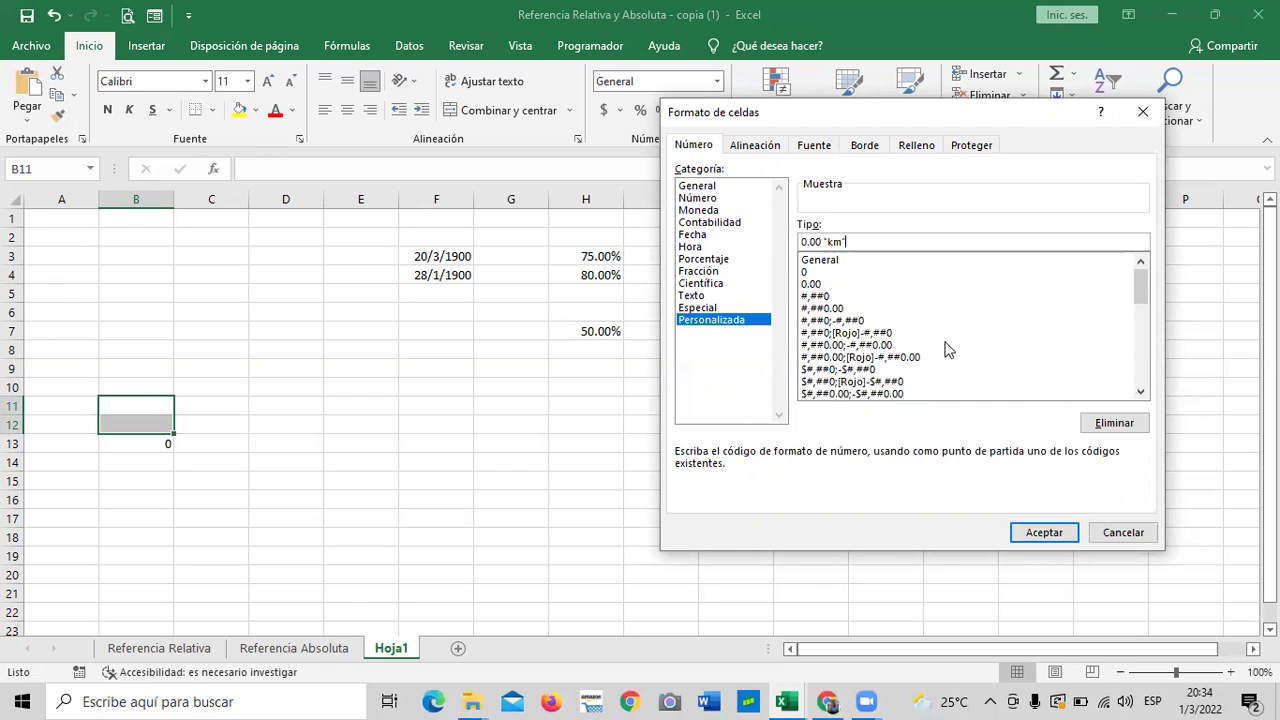
pyautogui.click(1027, 535)
pyautogui.click(810, 499)
# Enter the distances as plain numbers: 75 in B11 and 50 in B12.
pyautogui.click(136, 400)
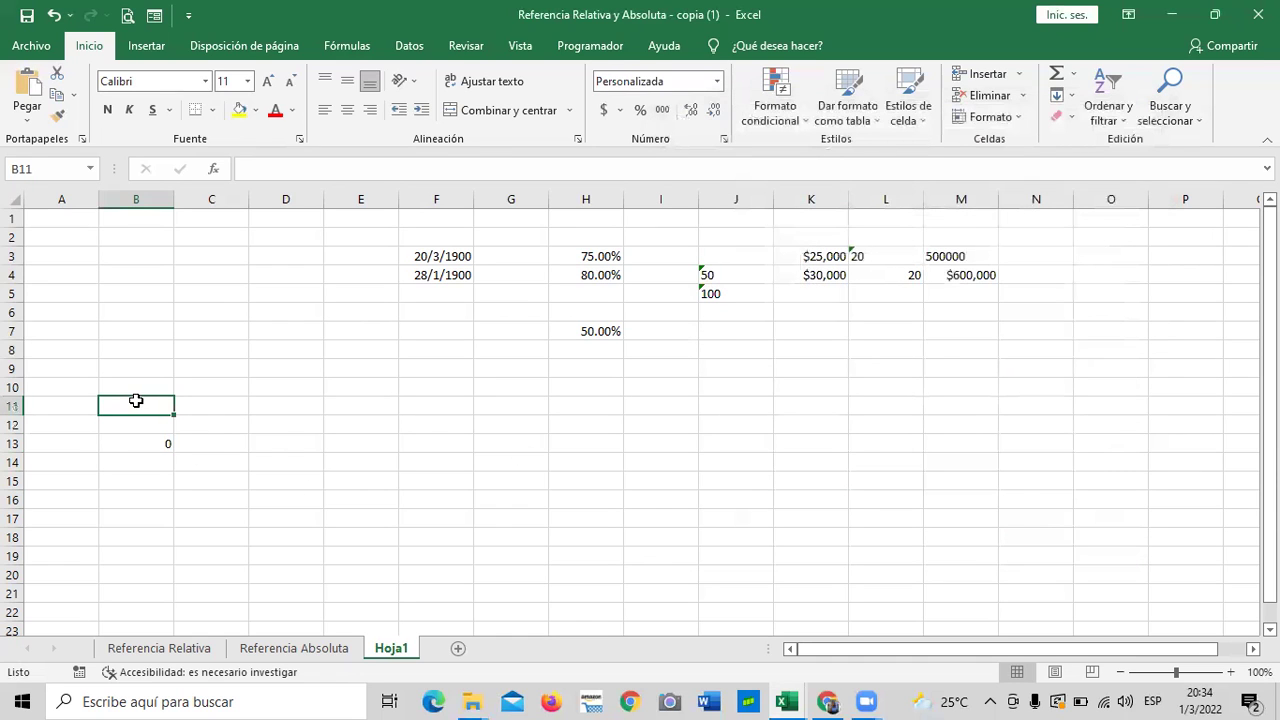
pyautogui.write('75')
pyautogui.press('Return')
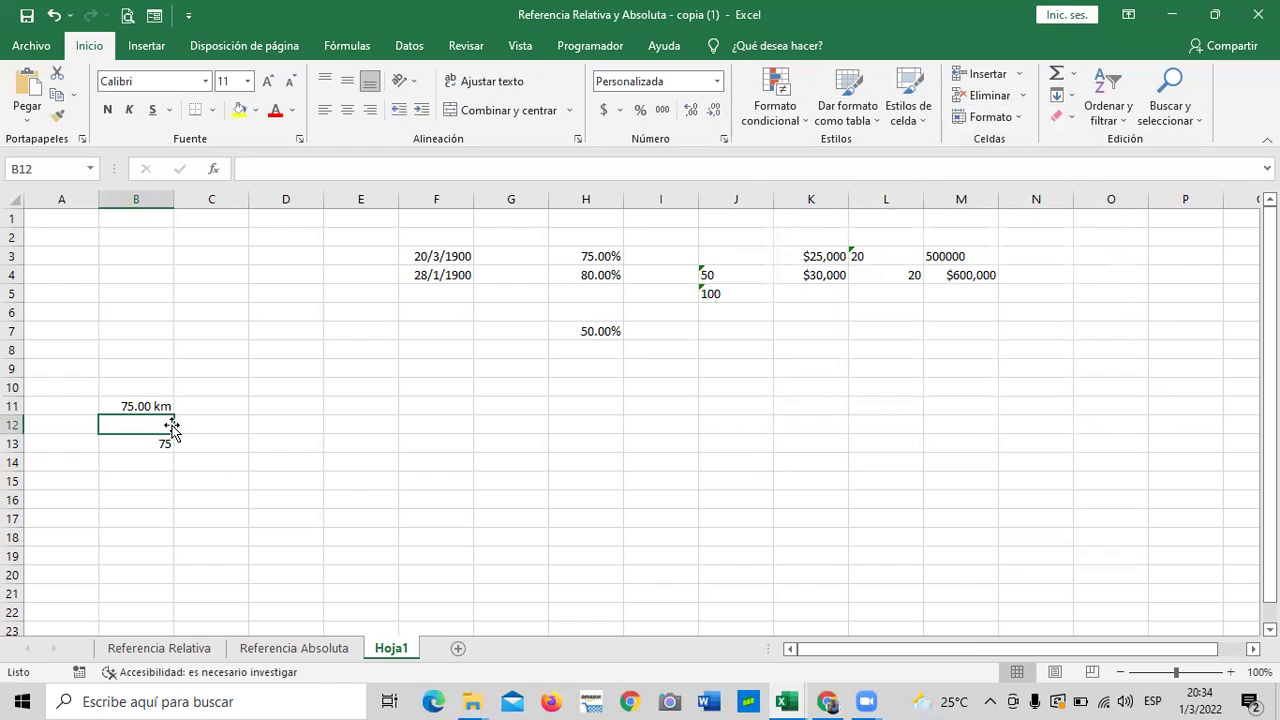
pyautogui.write('50')
pyautogui.press('Return')
# Examine the sum formula in B13 and compare the stored values and number formats of the distance cells.
pyautogui.click(286, 486)
pyautogui.click(160, 443)
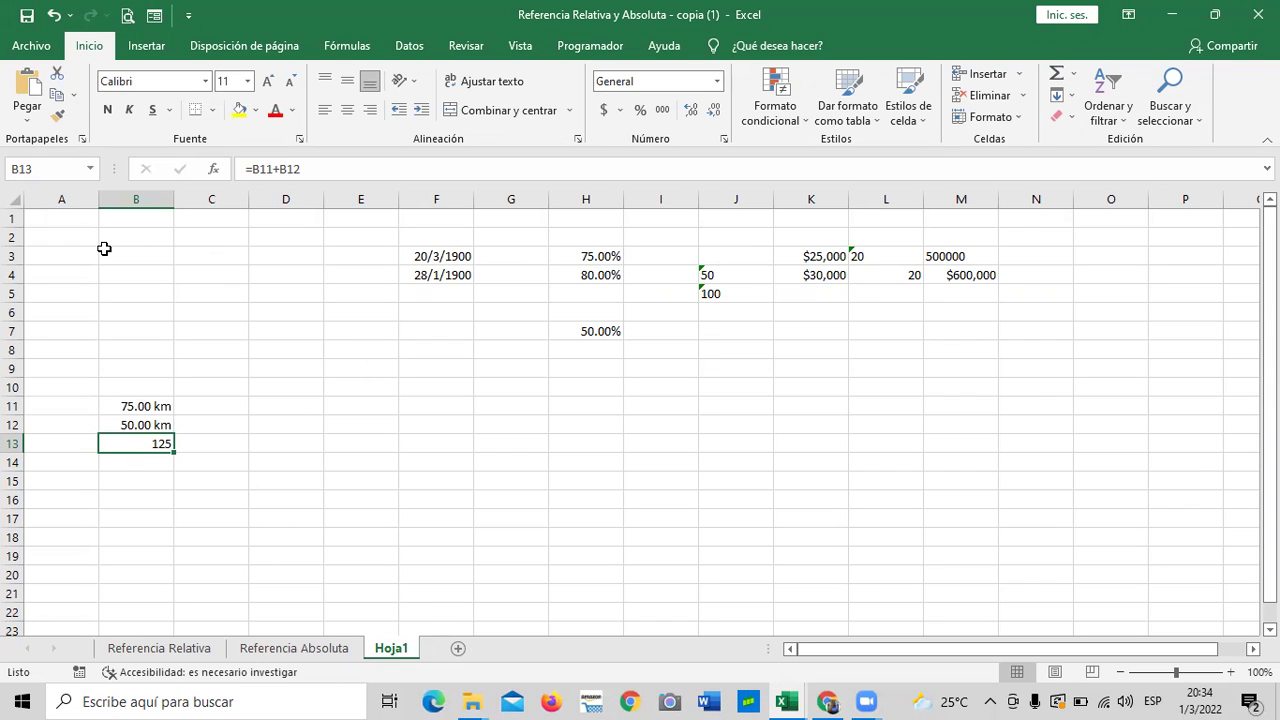
pyautogui.click(158, 410)
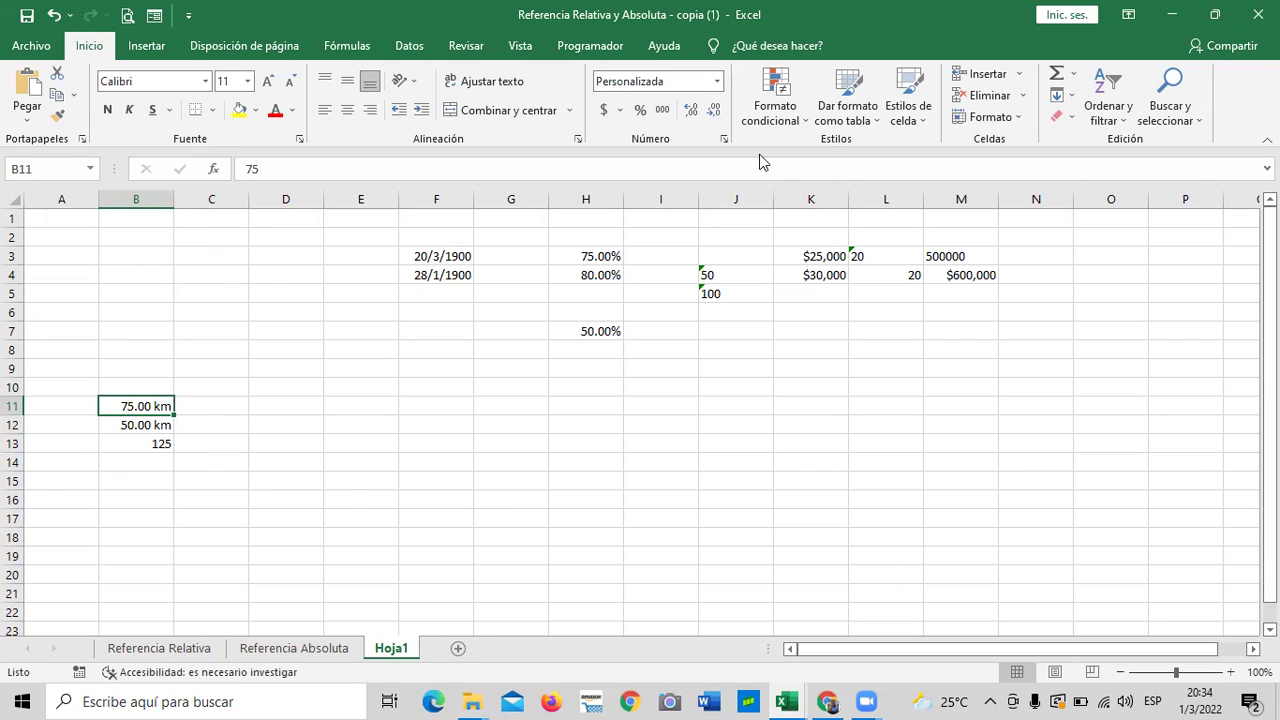
pyautogui.click(230, 404)
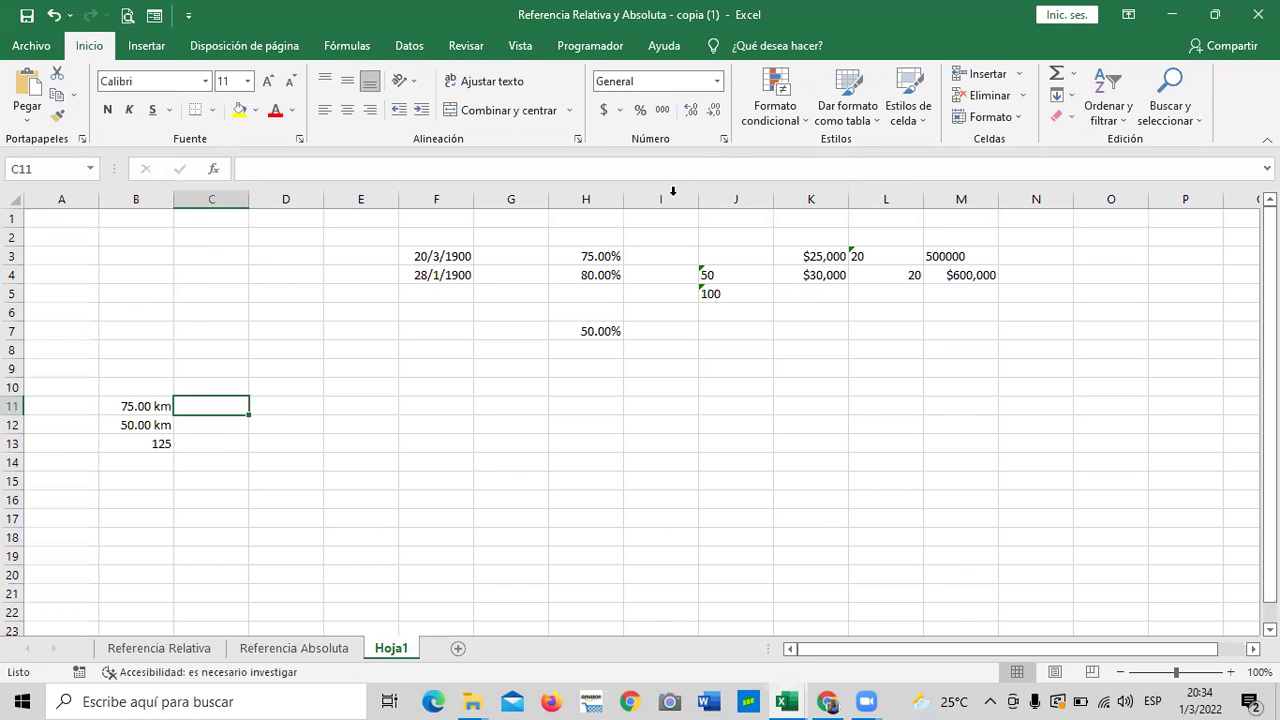
pyautogui.moveTo(160, 406); pyautogui.dragTo(160, 425)
pyautogui.click(160, 443)
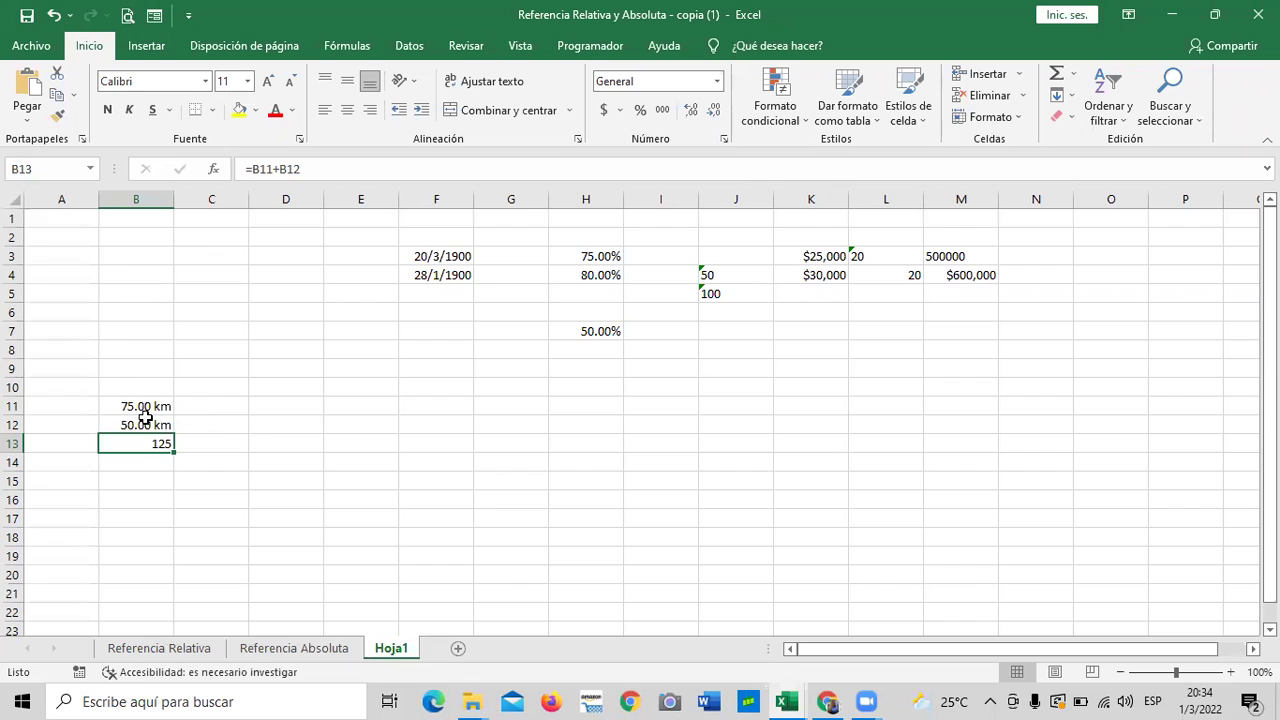
pyautogui.click(637, 489)
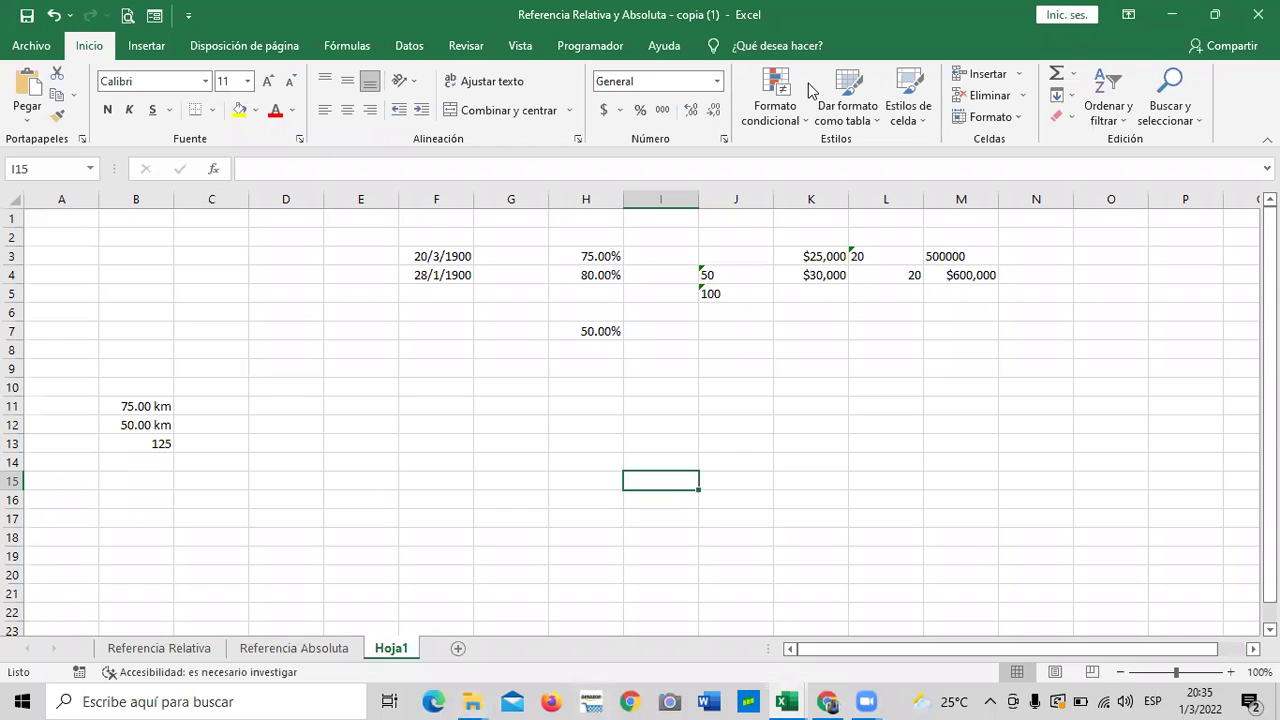
pyautogui.click(466, 389)
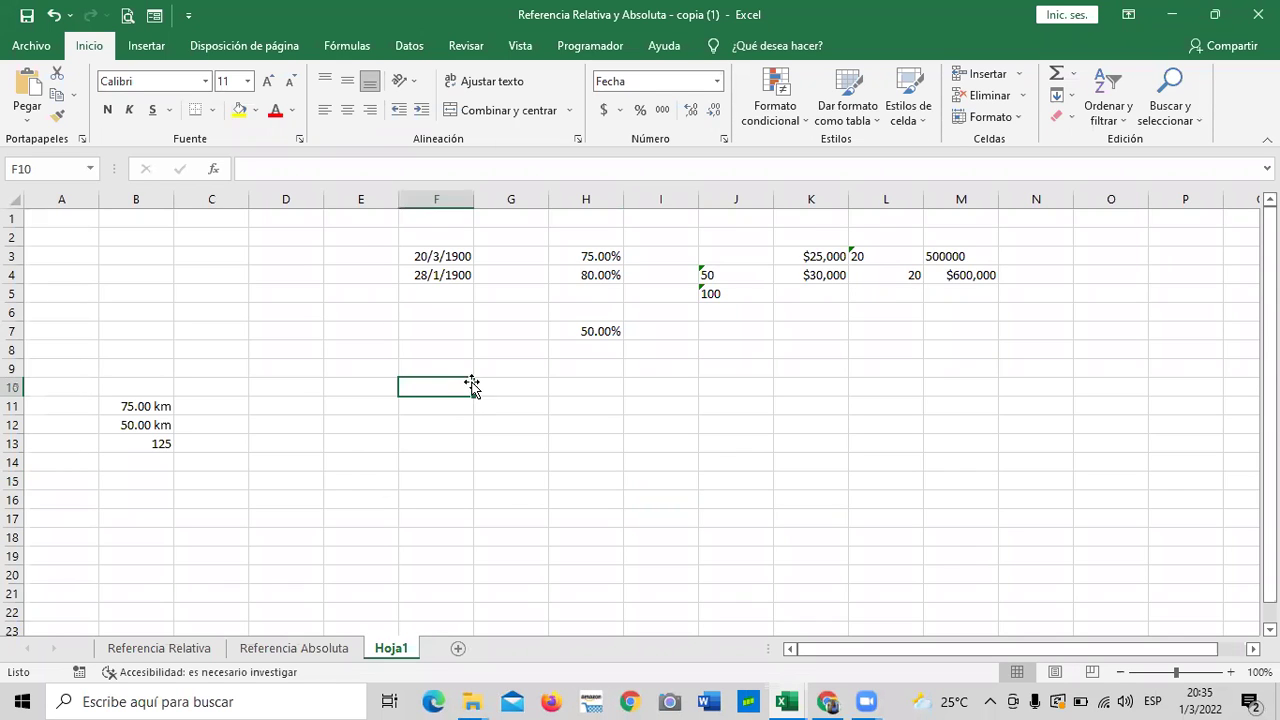
# On the Referencia Relativa sheet, calculate the first A pagar amount in H6 with the formula =F6*G6.
pyautogui.click(181, 653)
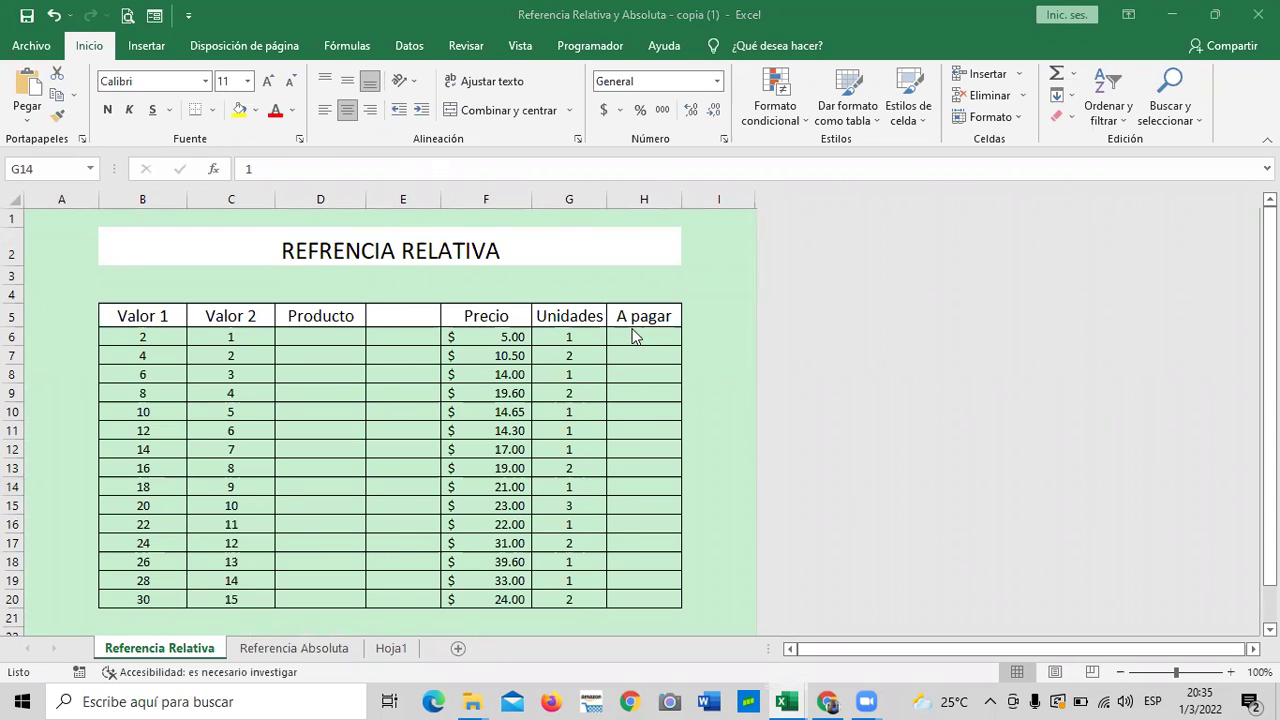
pyautogui.click(573, 599)
pyautogui.click(567, 336)
pyautogui.click(625, 343)
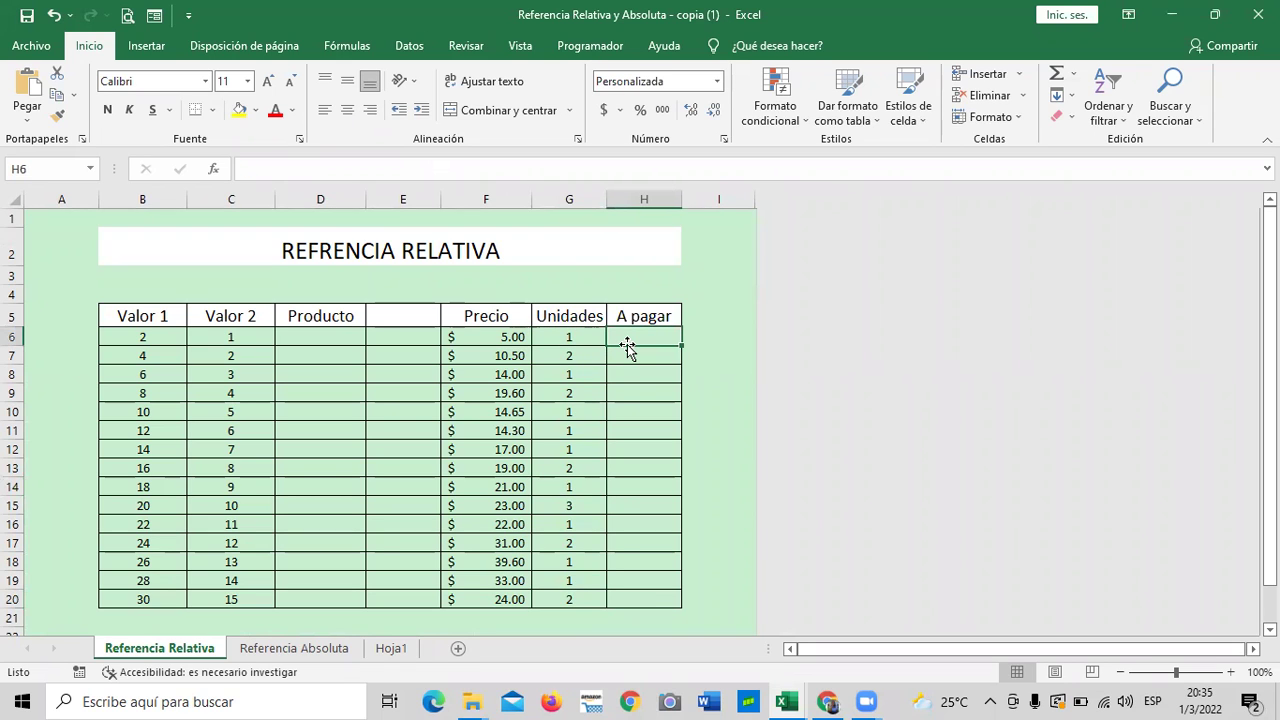
pyautogui.write('=')
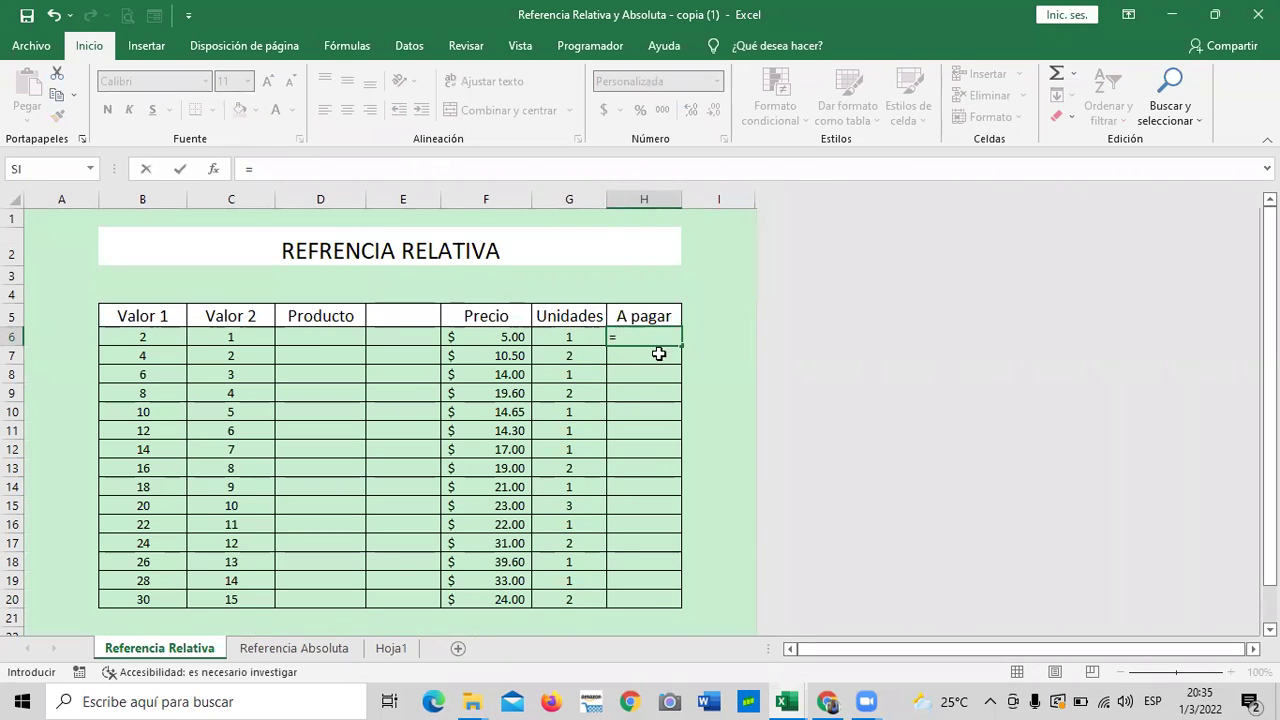
pyautogui.click(510, 335)
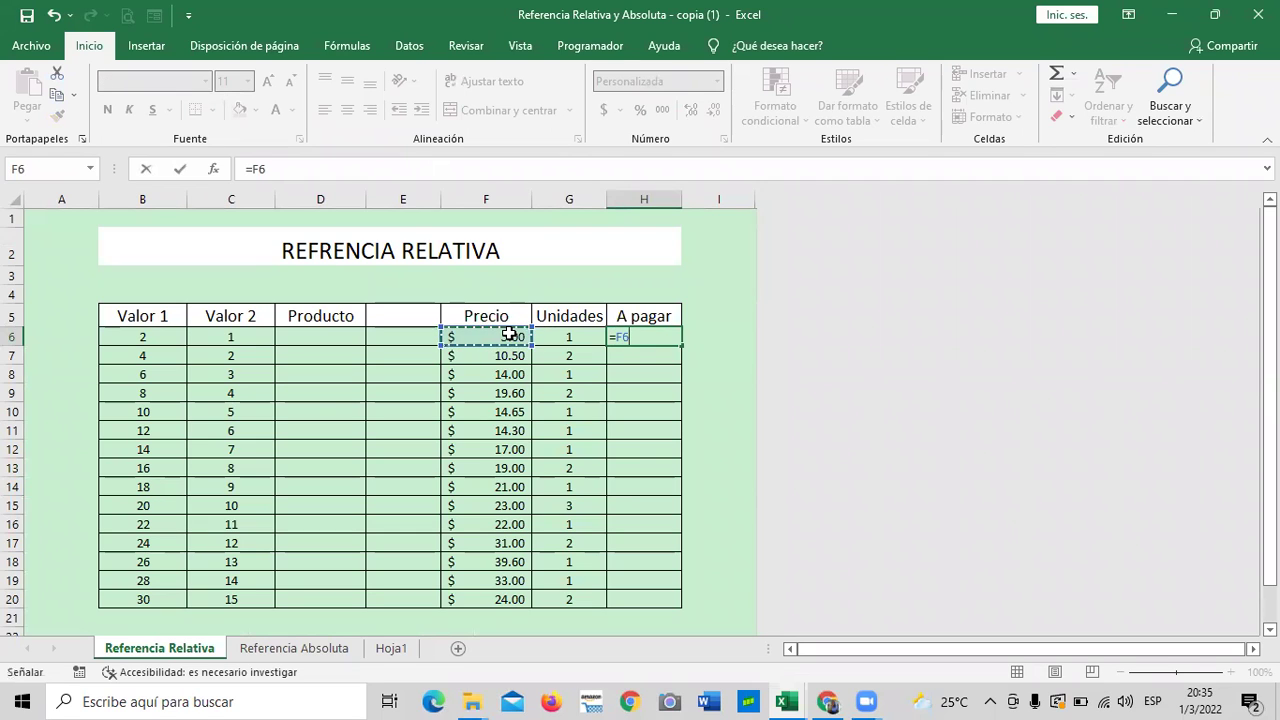
pyautogui.write('*')
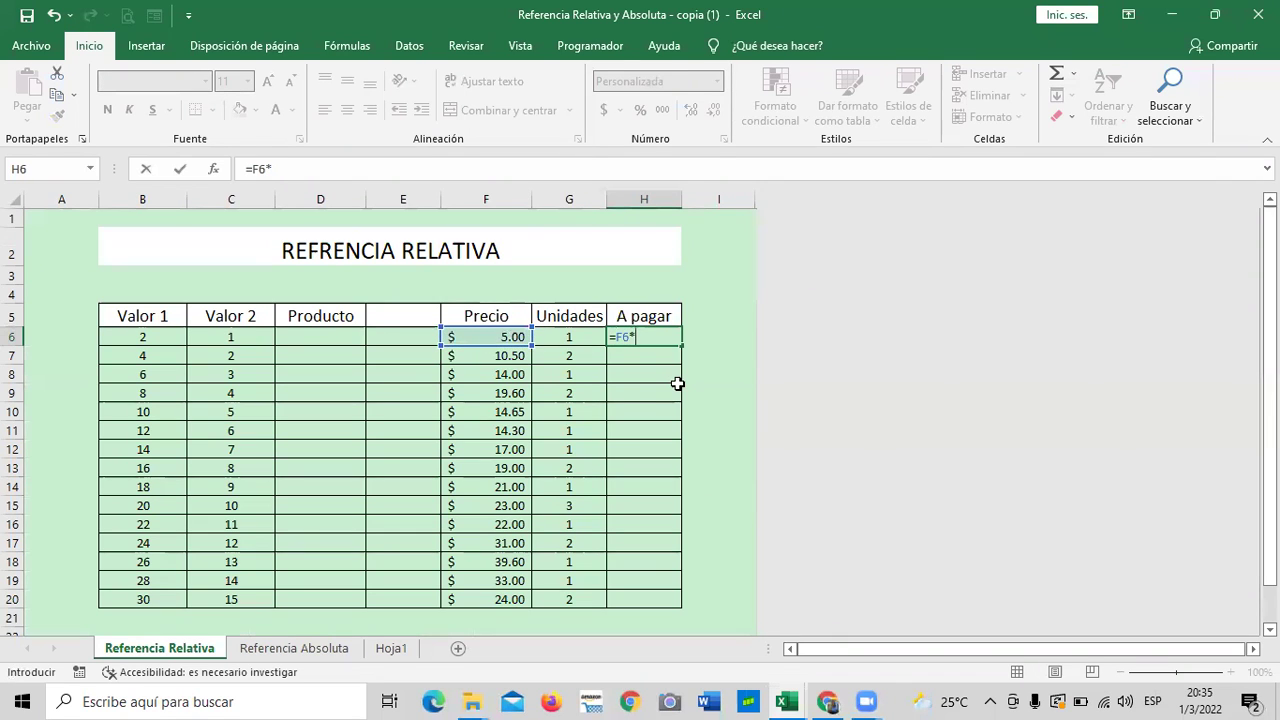
pyautogui.click(585, 337)
pyautogui.press('Return')
# Fill the A pagar formula from H6 down through H20.
pyautogui.click(625, 337)
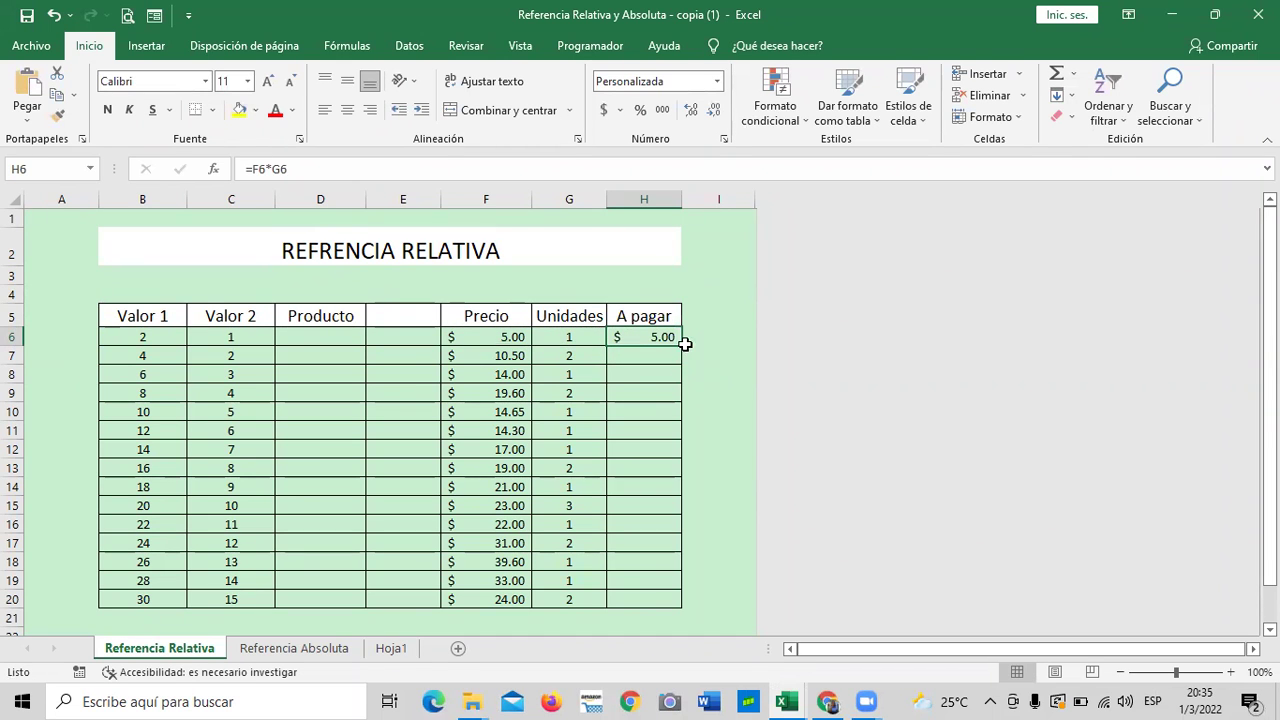
pyautogui.moveTo(684, 344); pyautogui.dragTo(684, 344)
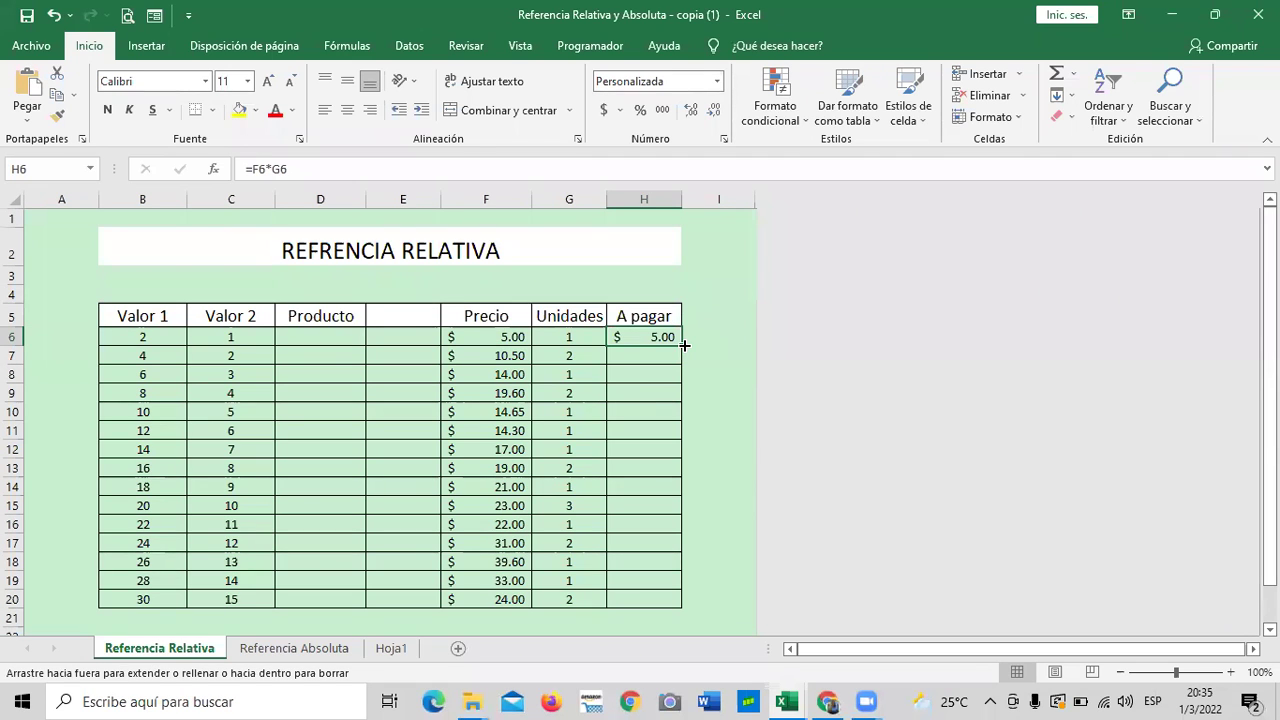
pyautogui.moveTo(684, 360); pyautogui.dragTo(676, 598)
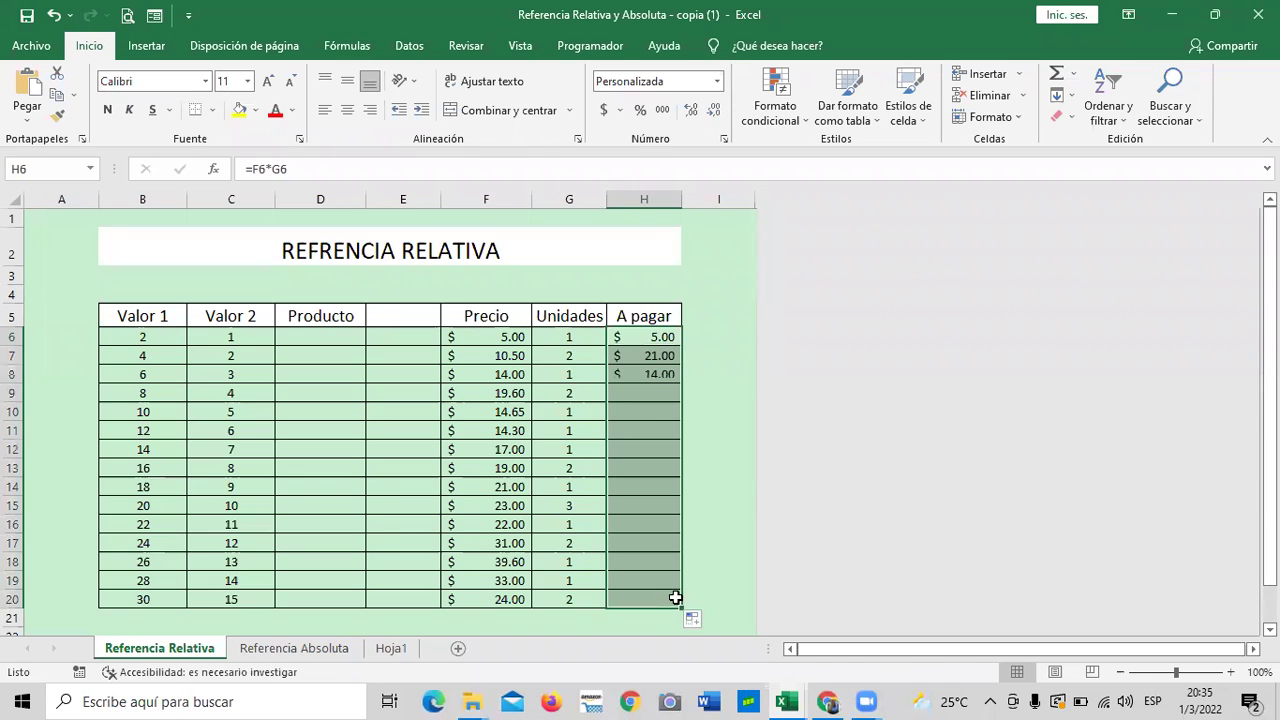
pyautogui.click(718, 522)
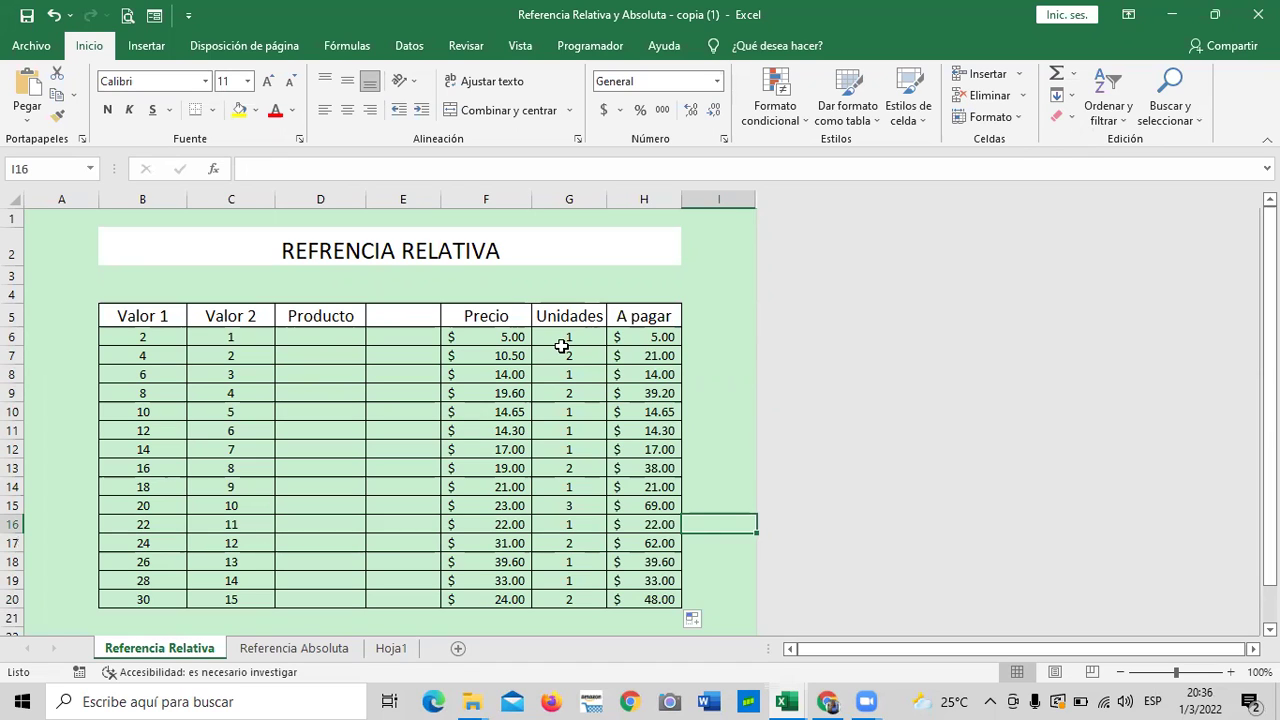
# Examine the A pagar formulas in H6, H10, H18 and H20 to compare which price and unit cells each row references.
pyautogui.click(640, 336)
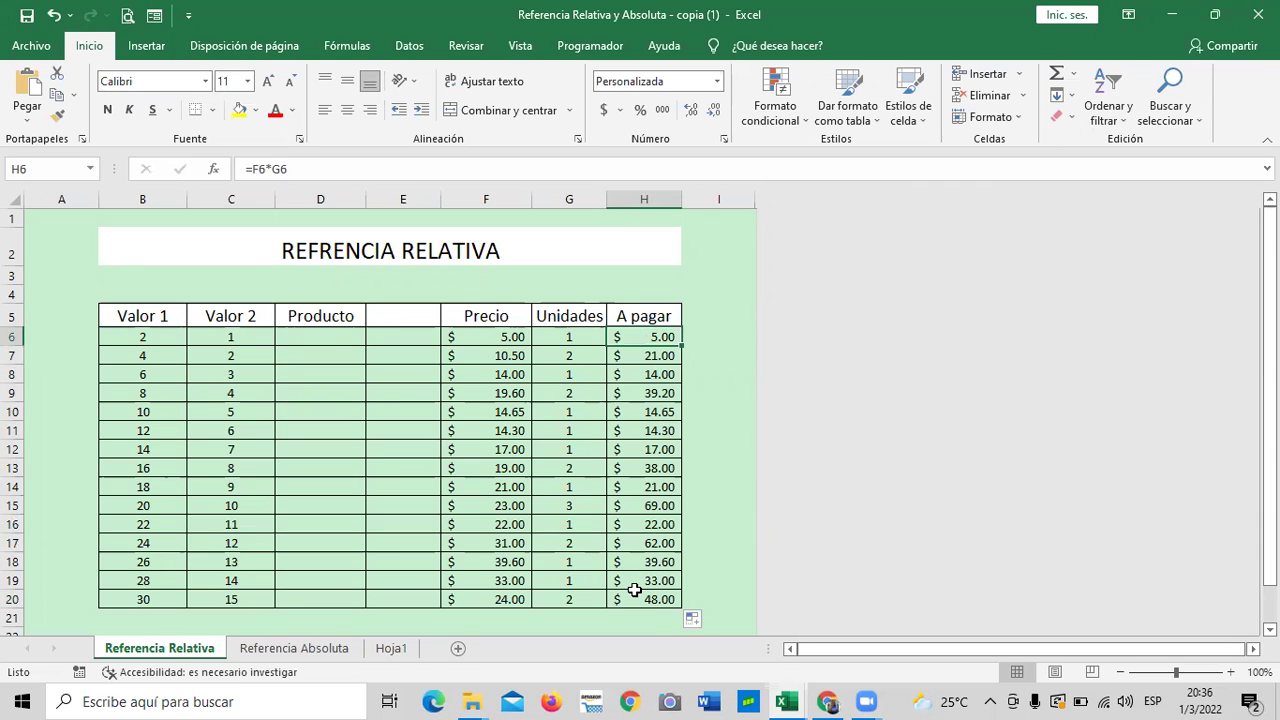
pyautogui.click(634, 410)
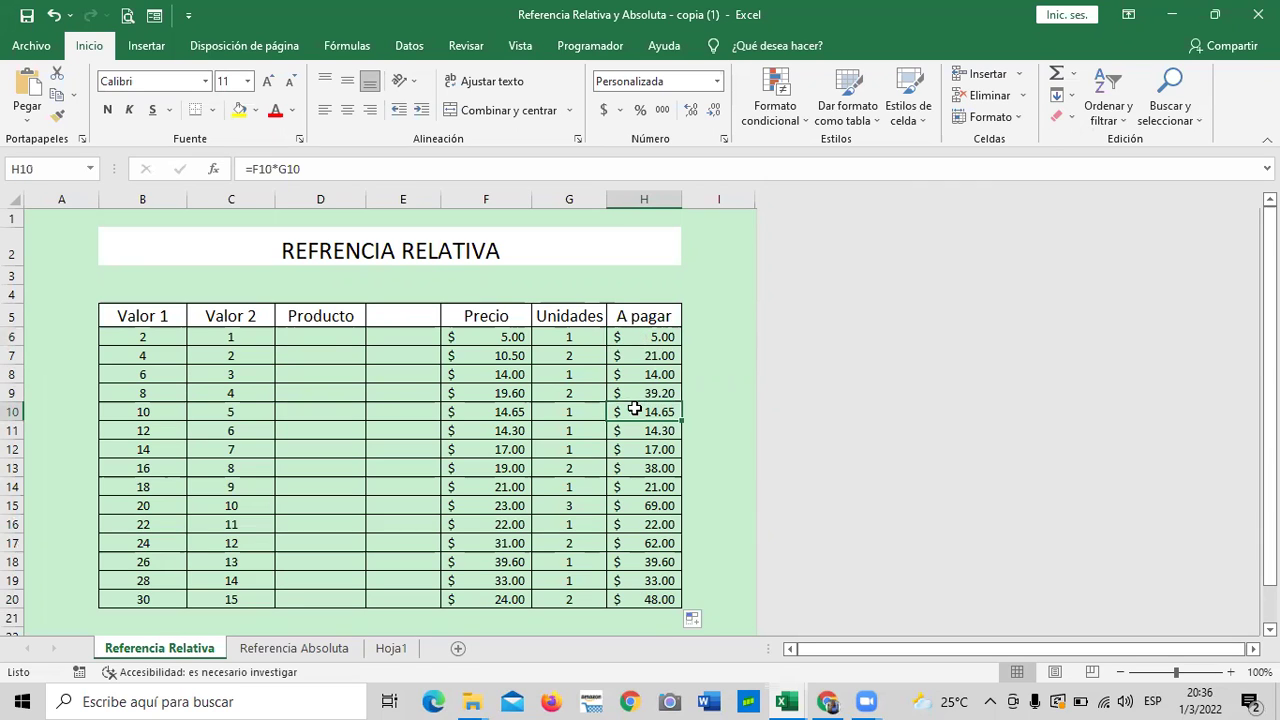
pyautogui.click(446, 172)
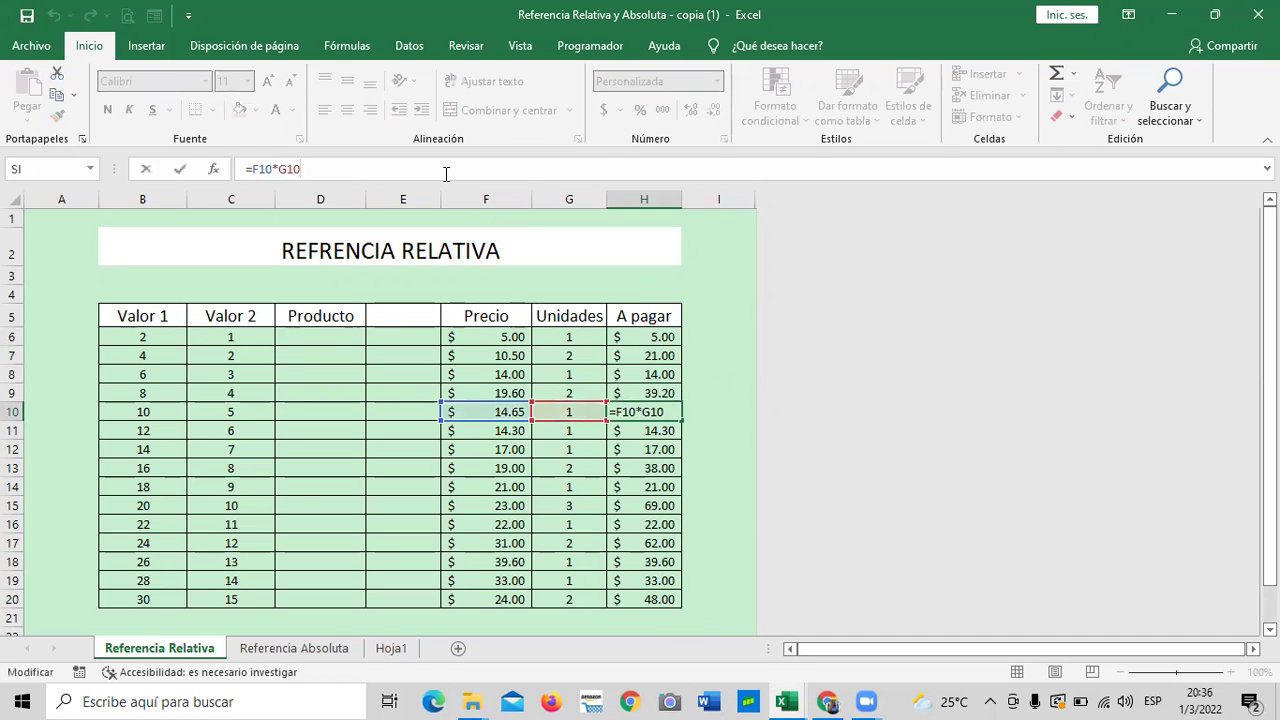
pyautogui.click(645, 561)
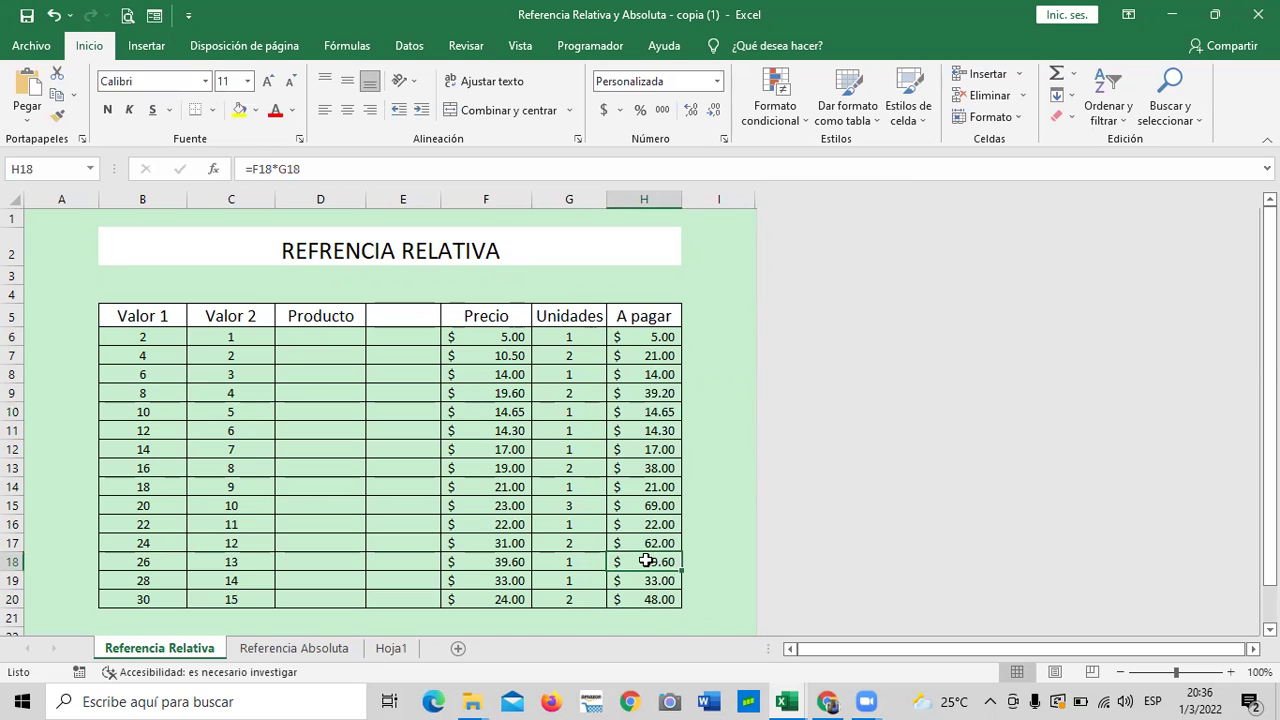
pyautogui.click(474, 165)
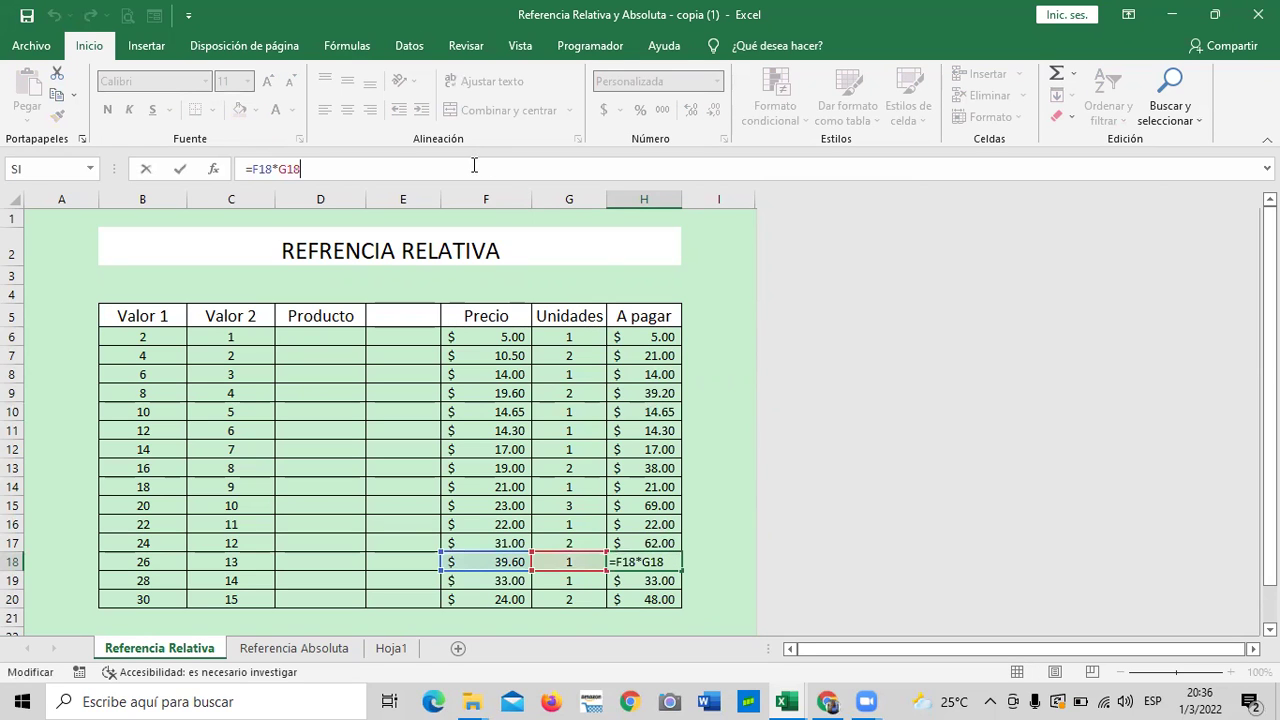
pyautogui.click(565, 597)
pyautogui.click(640, 598)
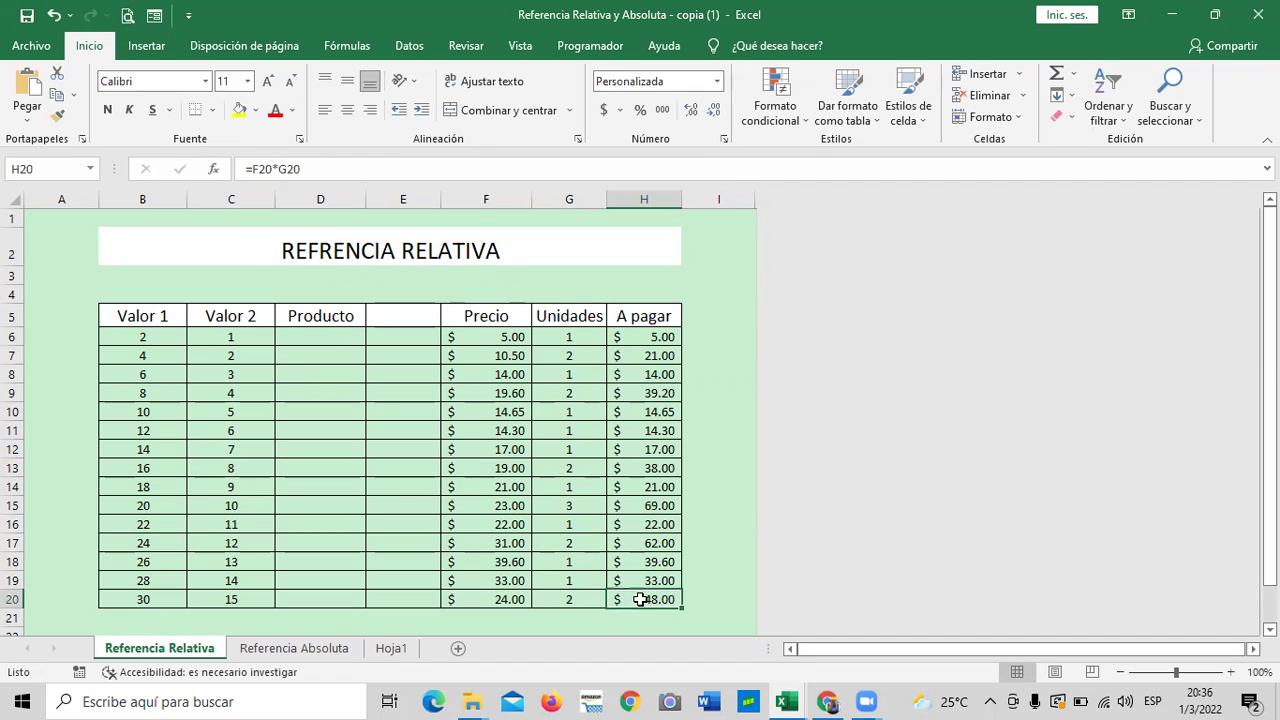
pyautogui.click(461, 169)
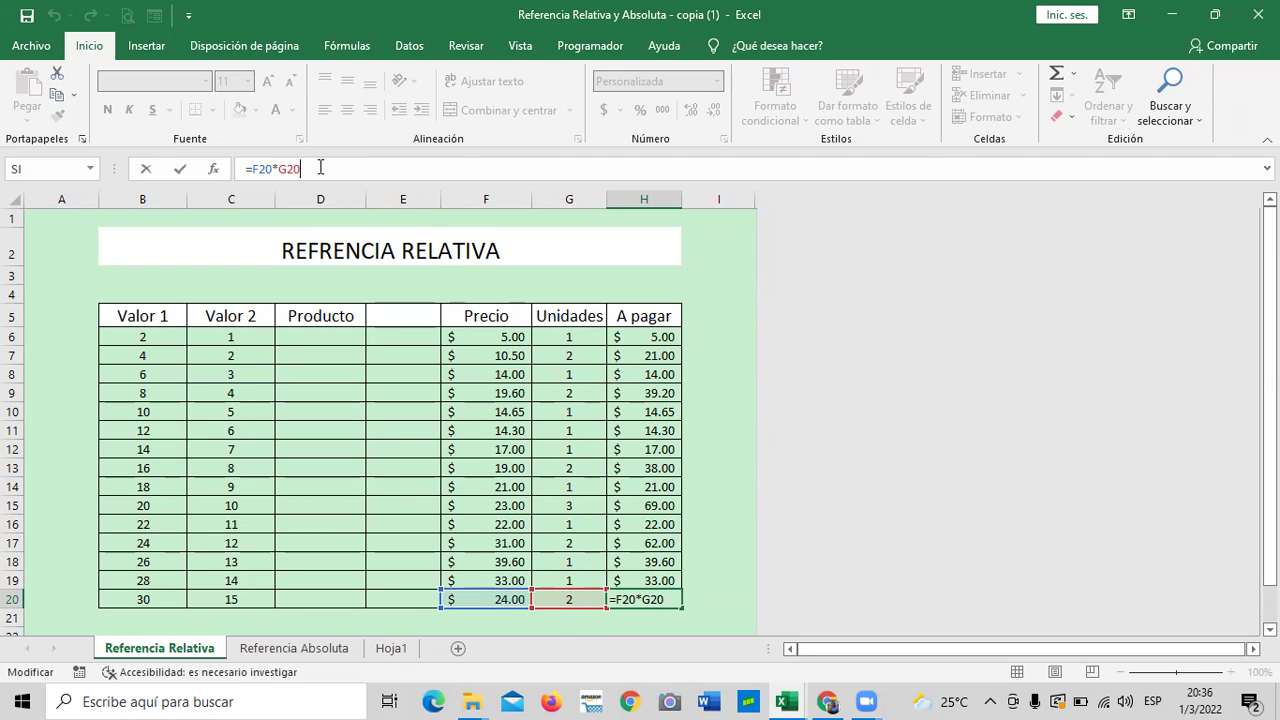
pyautogui.press('Return')
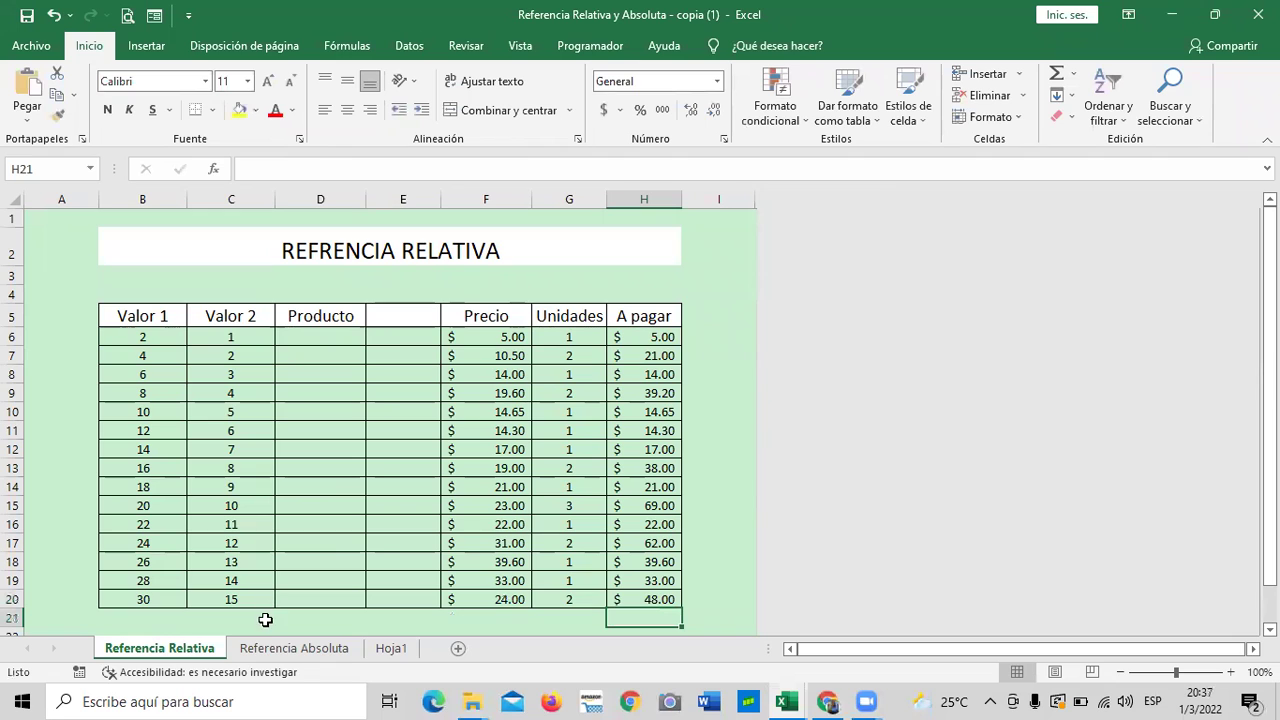
# Open the Referencia Absoluta sheet and inspect the IVA rate cell G5.
pyautogui.click(302, 649)
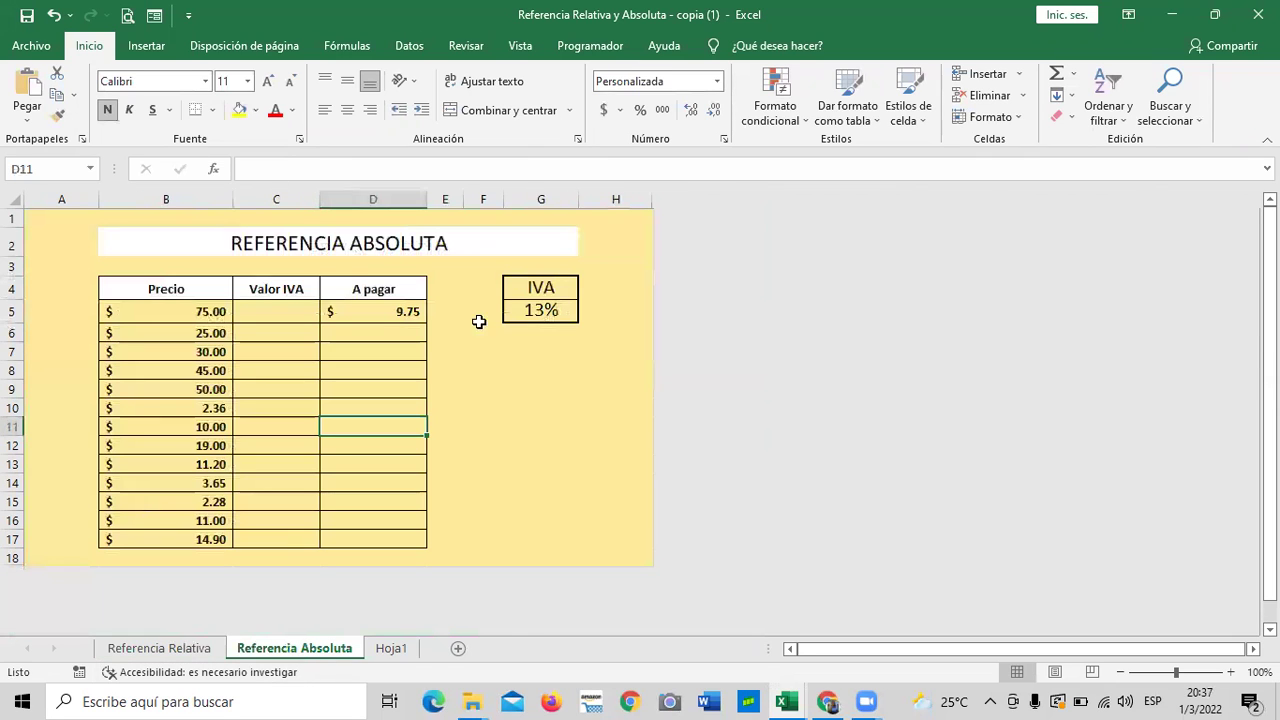
pyautogui.click(491, 445)
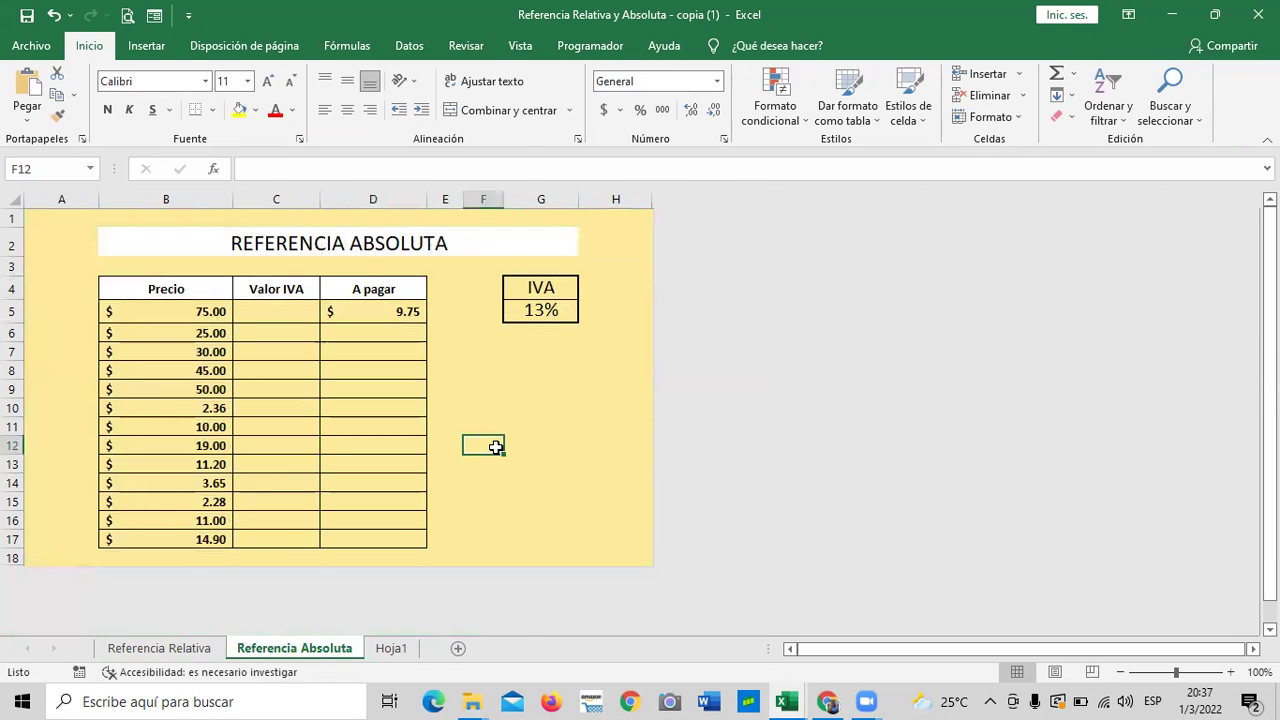
pyautogui.click(480, 355)
pyautogui.click(546, 310)
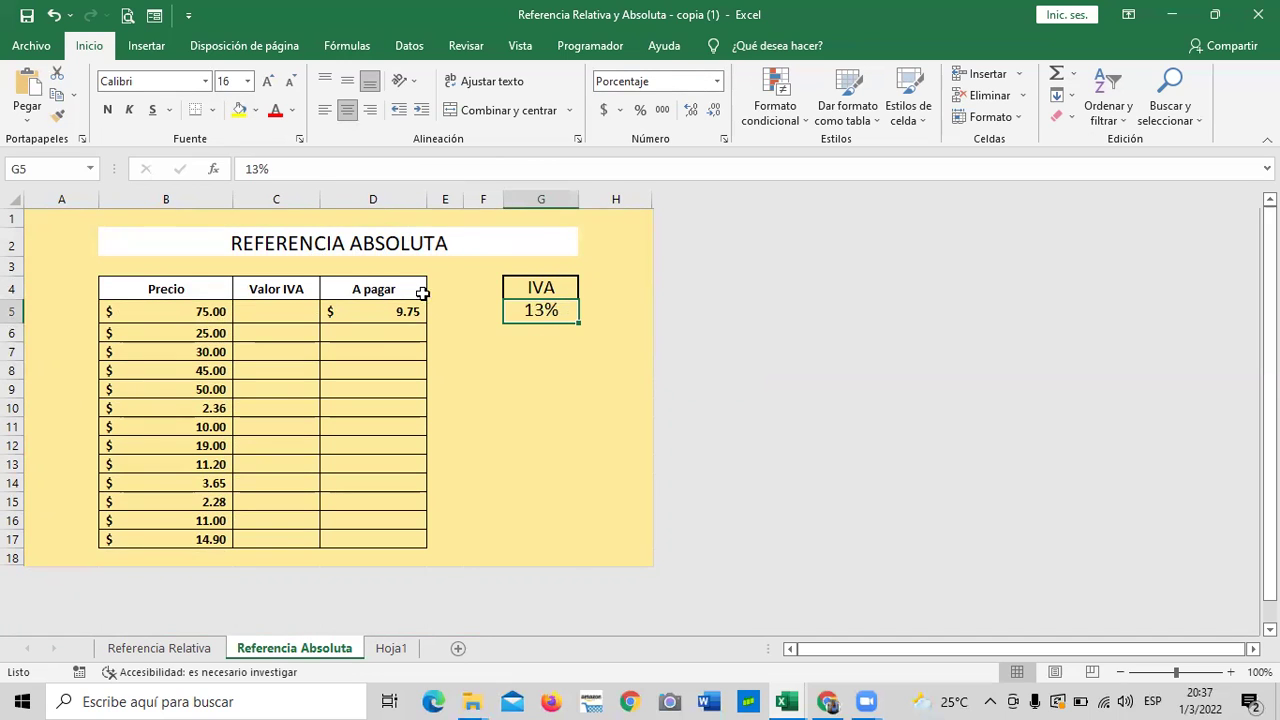
pyautogui.click(522, 388)
# Enter =B5*G5 in C5 to calculate the first Valor IVA, and fill the formula down through C17.
pyautogui.click(265, 305)
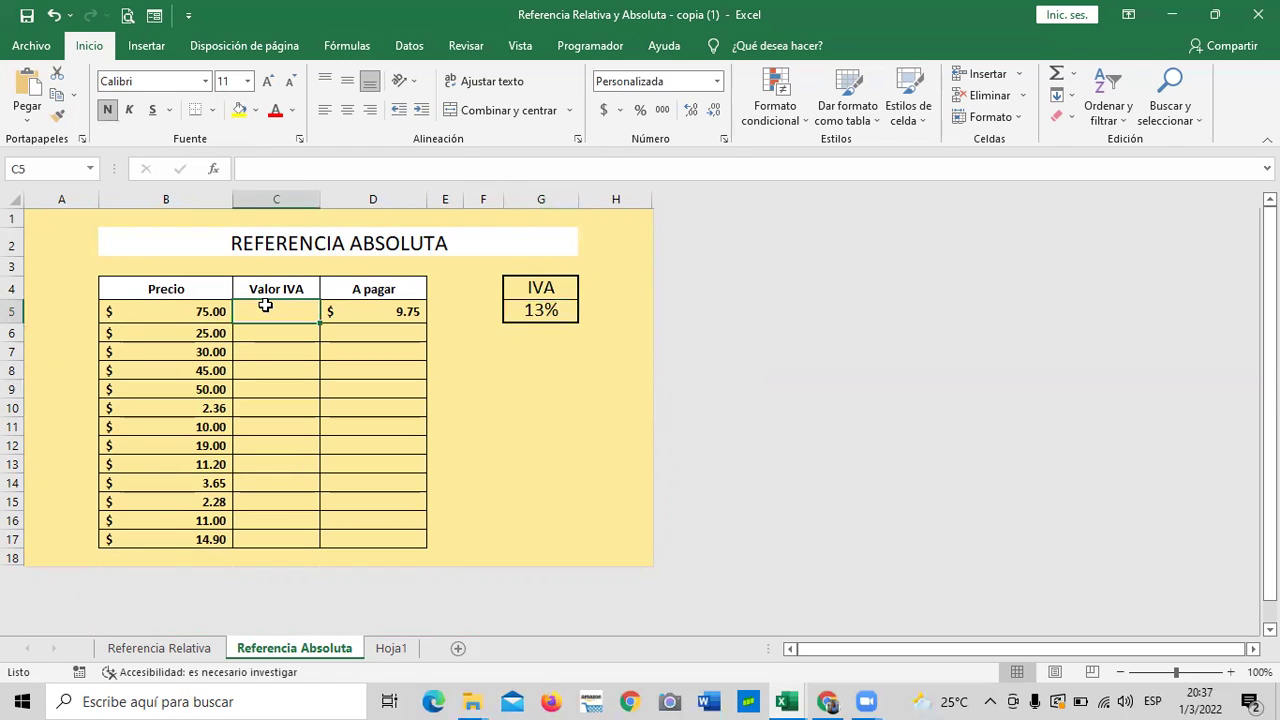
pyautogui.write('=')
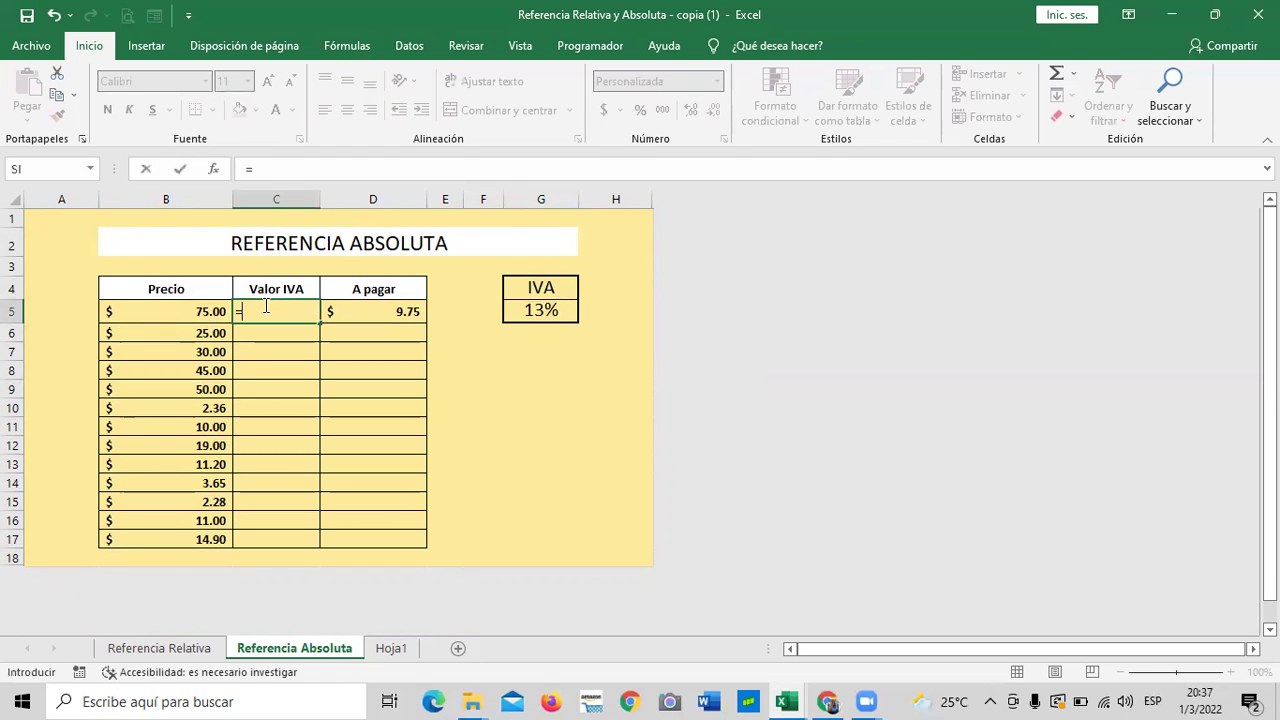
pyautogui.click(181, 312)
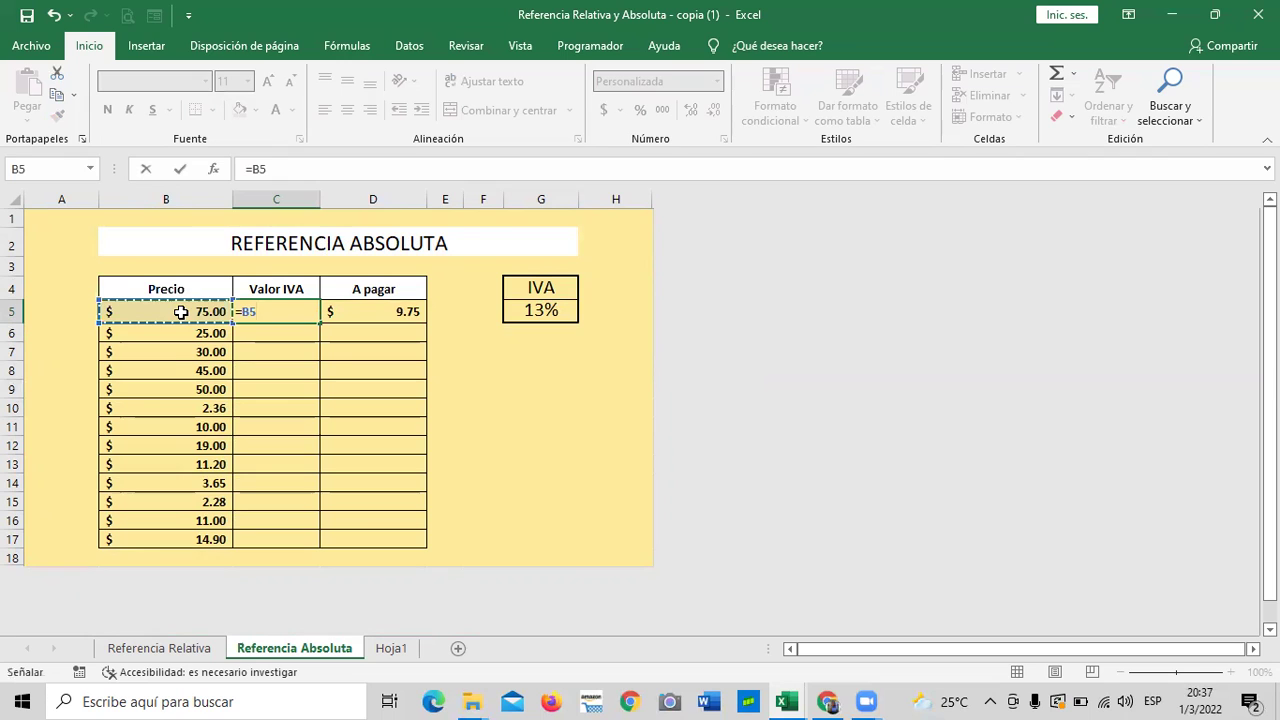
pyautogui.click(527, 311)
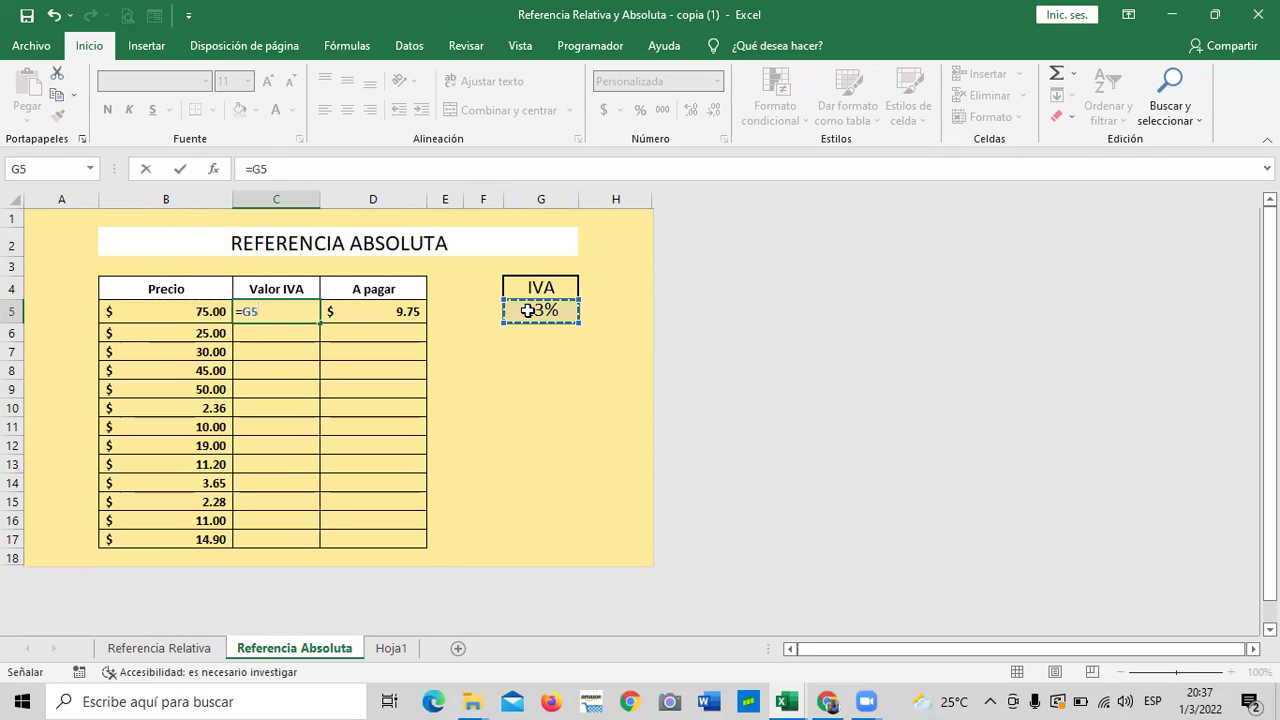
pyautogui.press('BackSpace')
pyautogui.press('BackSpace')
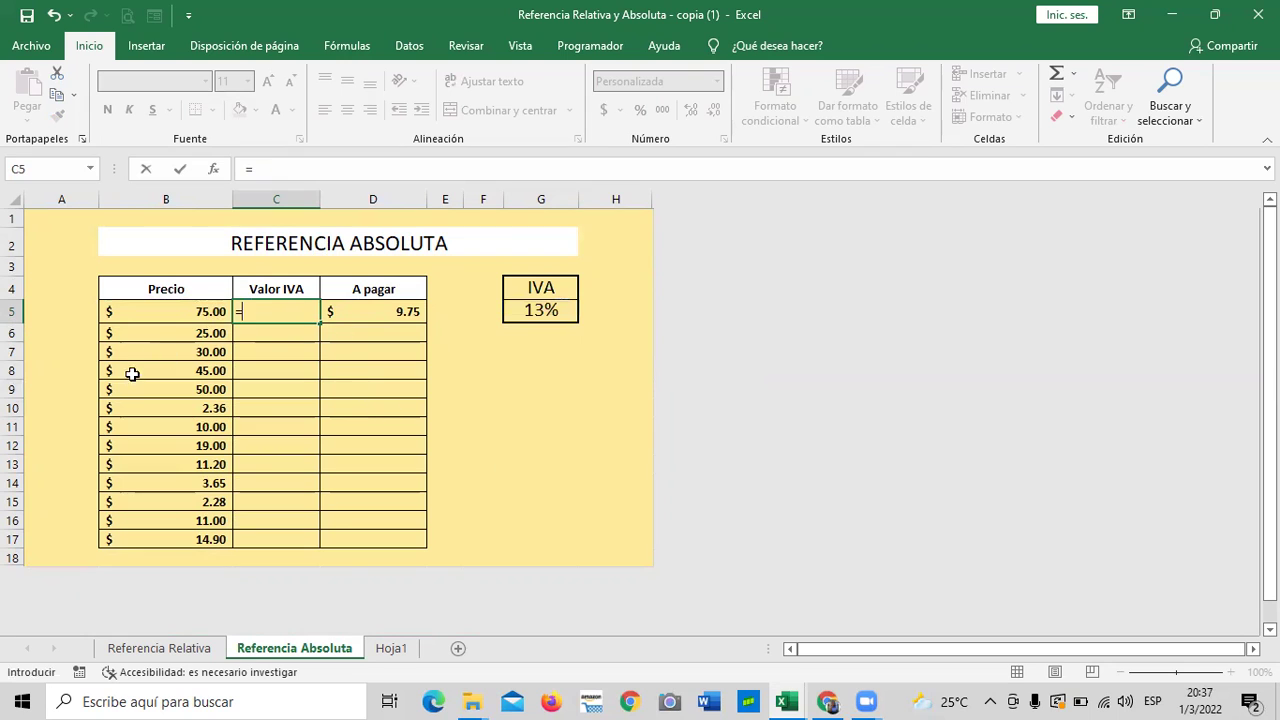
pyautogui.click(160, 314)
pyautogui.write('*')
pyautogui.click(541, 311)
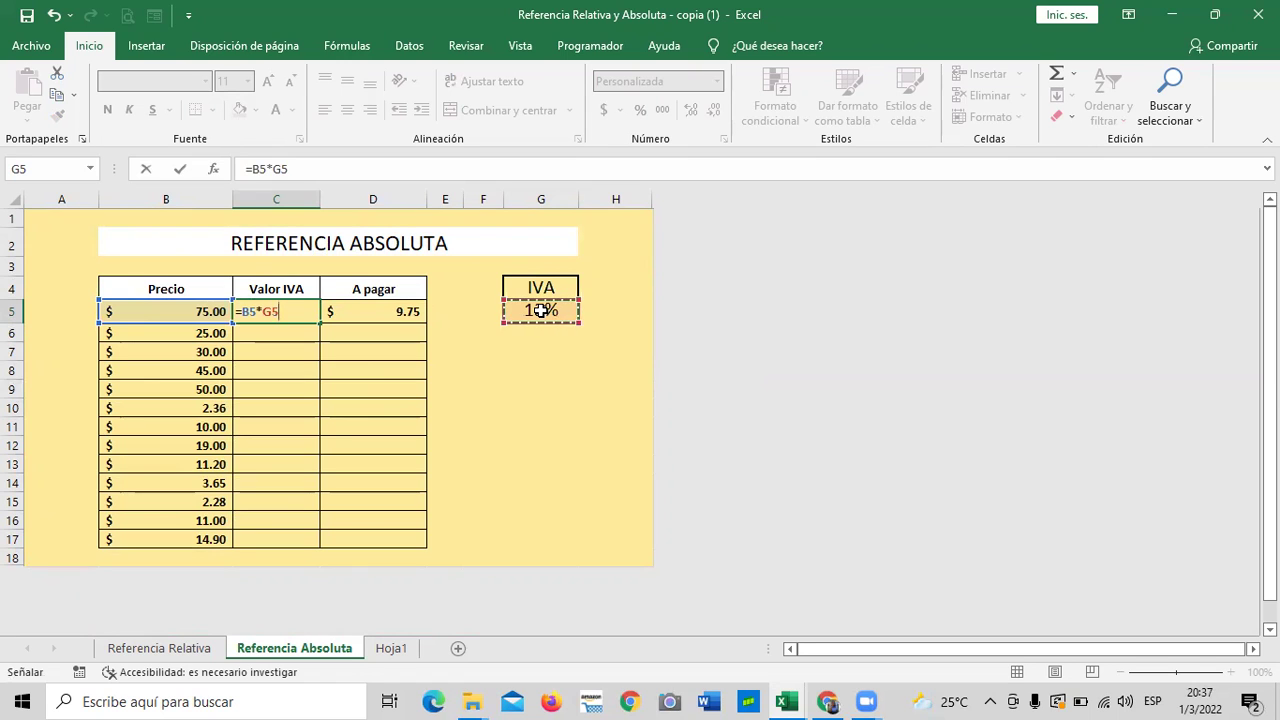
pyautogui.press('Return')
pyautogui.click(281, 314)
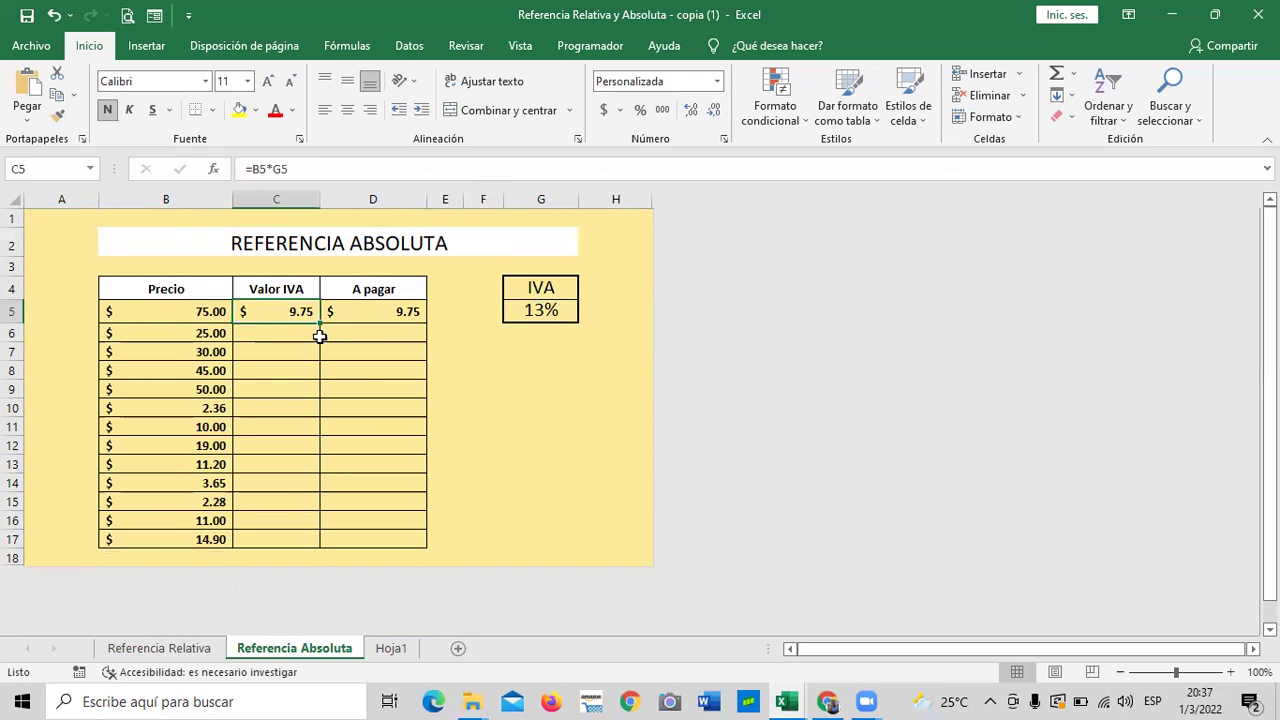
pyautogui.moveTo(321, 336); pyautogui.dragTo(326, 543)
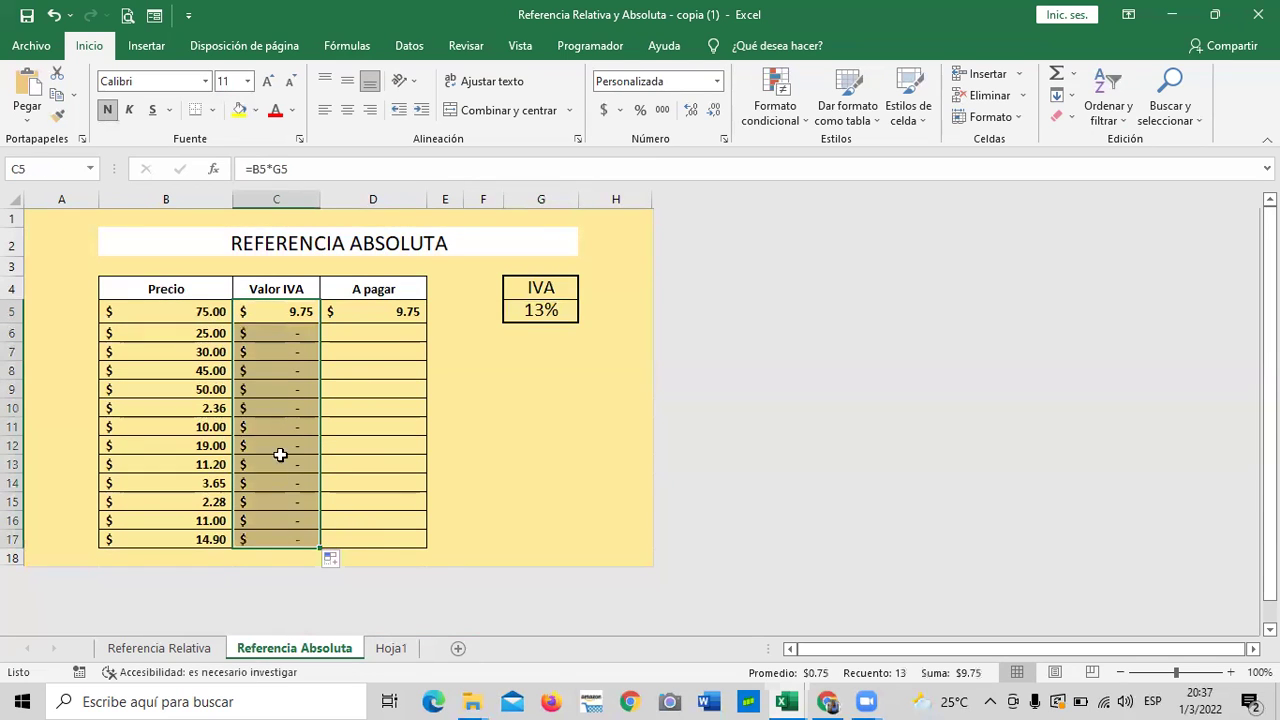
# Examine the Valor IVA formulas in C10 and C17, and compare their references with the IVA rate cell G5 and the original formula in C5.
pyautogui.click(287, 537)
pyautogui.click(274, 405)
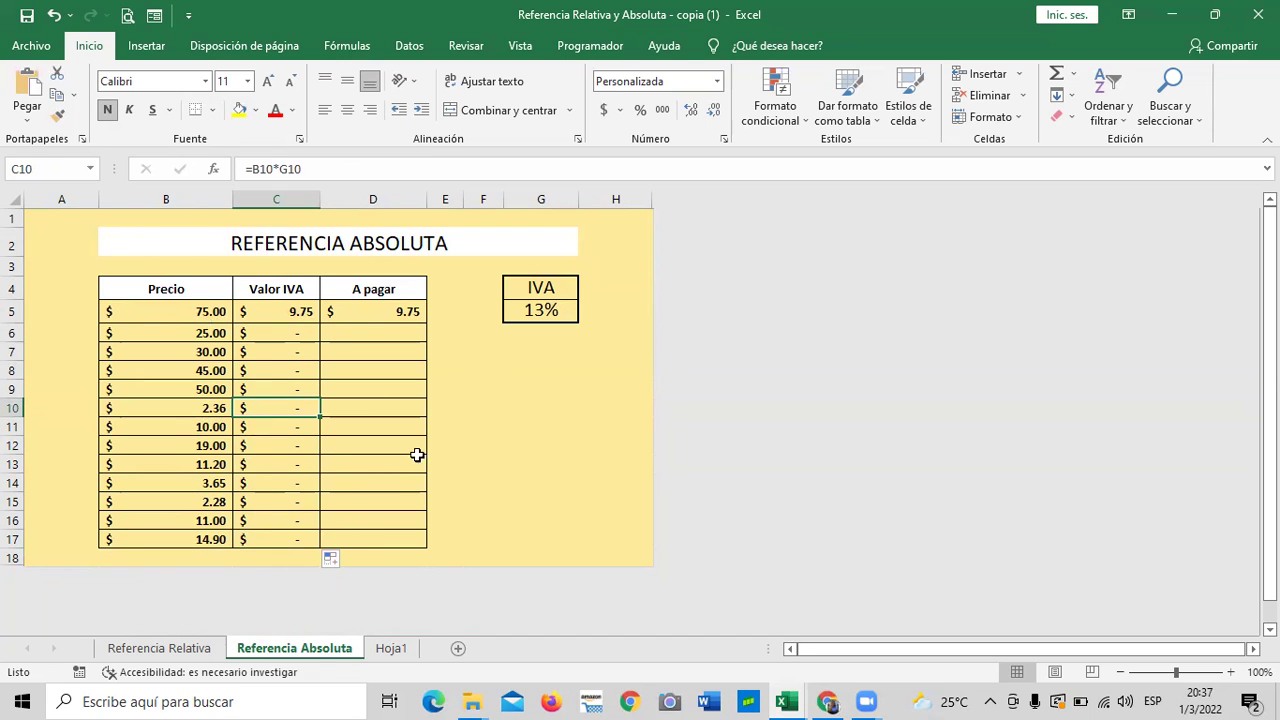
pyautogui.click(361, 168)
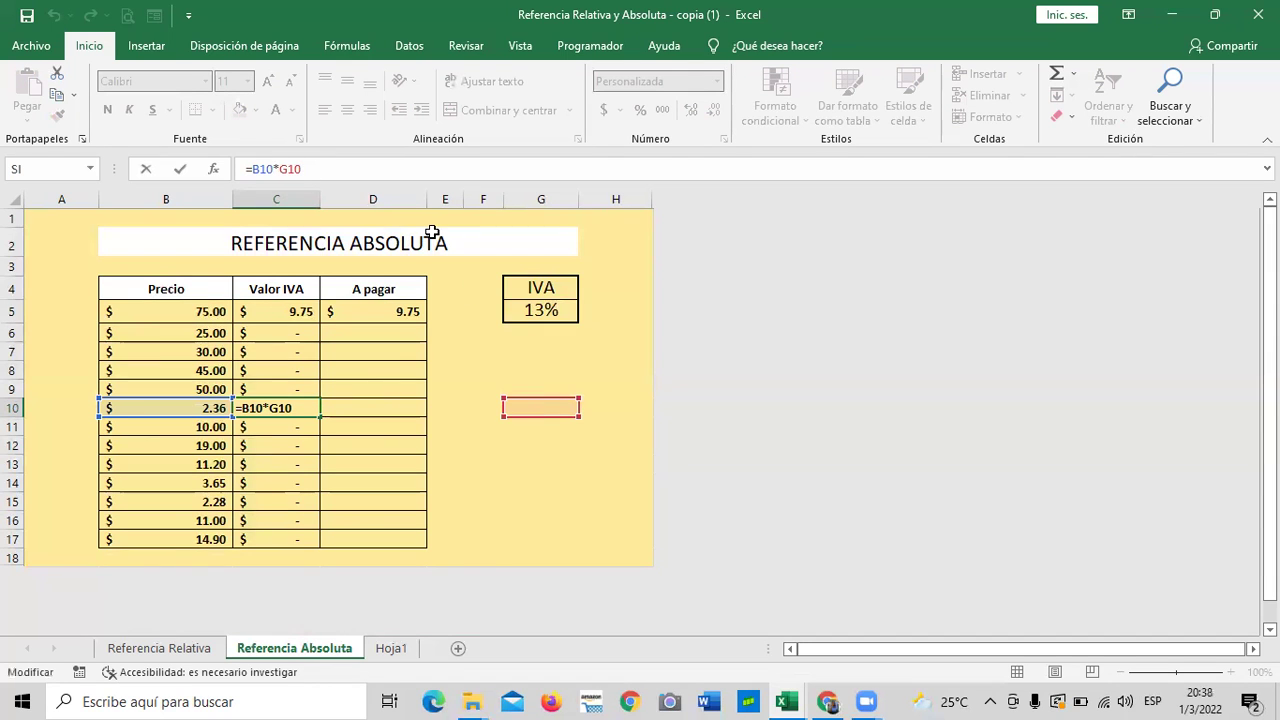
pyautogui.press('Return')
pyautogui.click(286, 532)
pyautogui.click(361, 170)
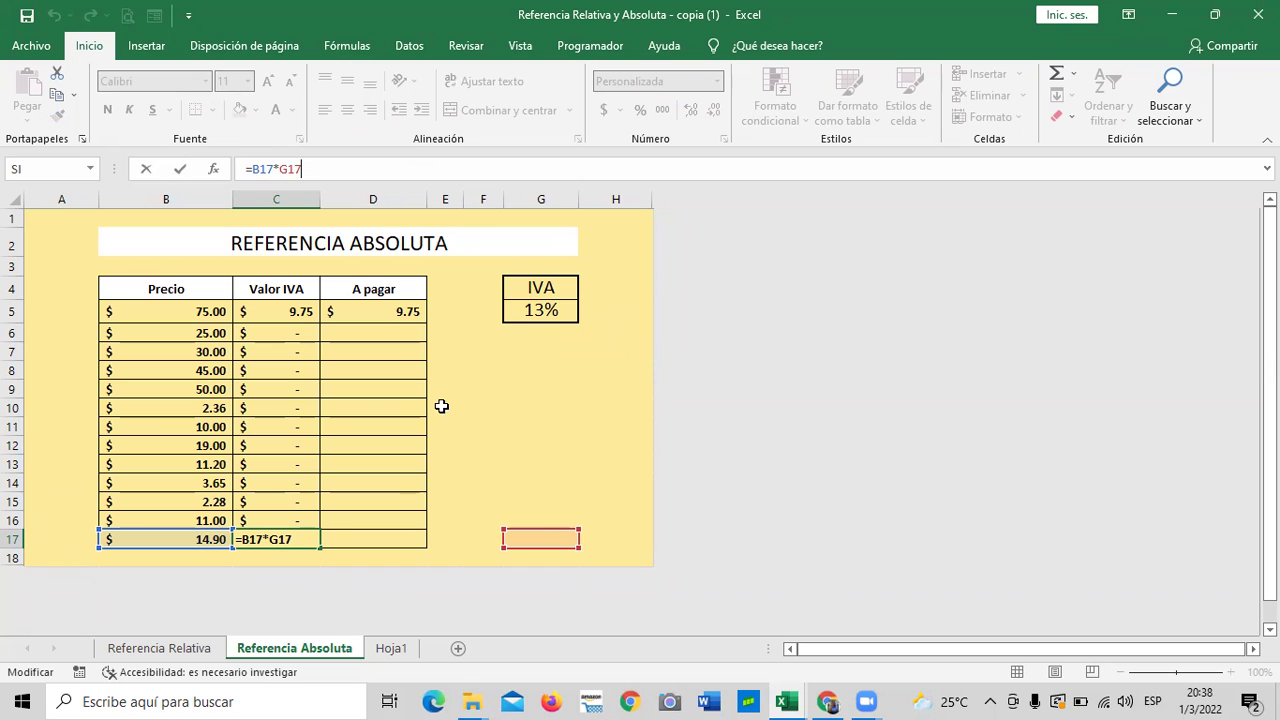
pyautogui.click(545, 309)
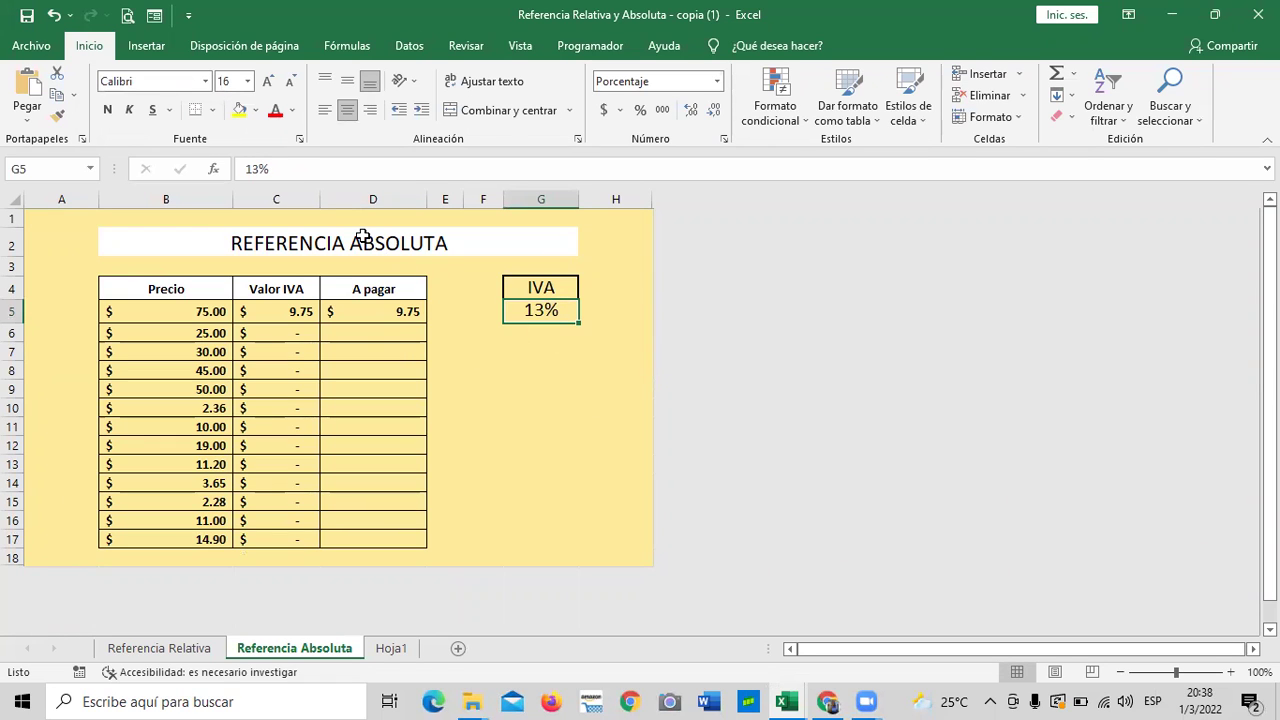
pyautogui.click(296, 309)
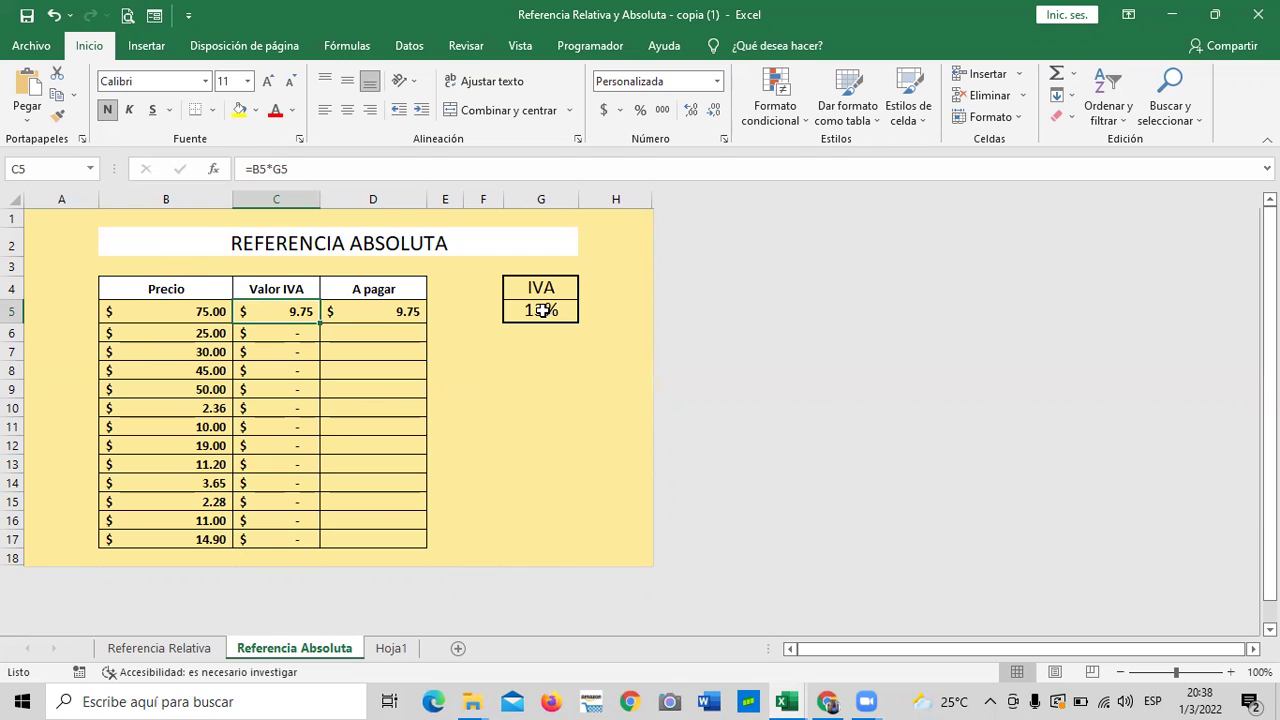
# Make the IVA rate reference absolute in the Valor IVA formula in C5, changing it to =B5*$G$5.
pyautogui.click(301, 169)
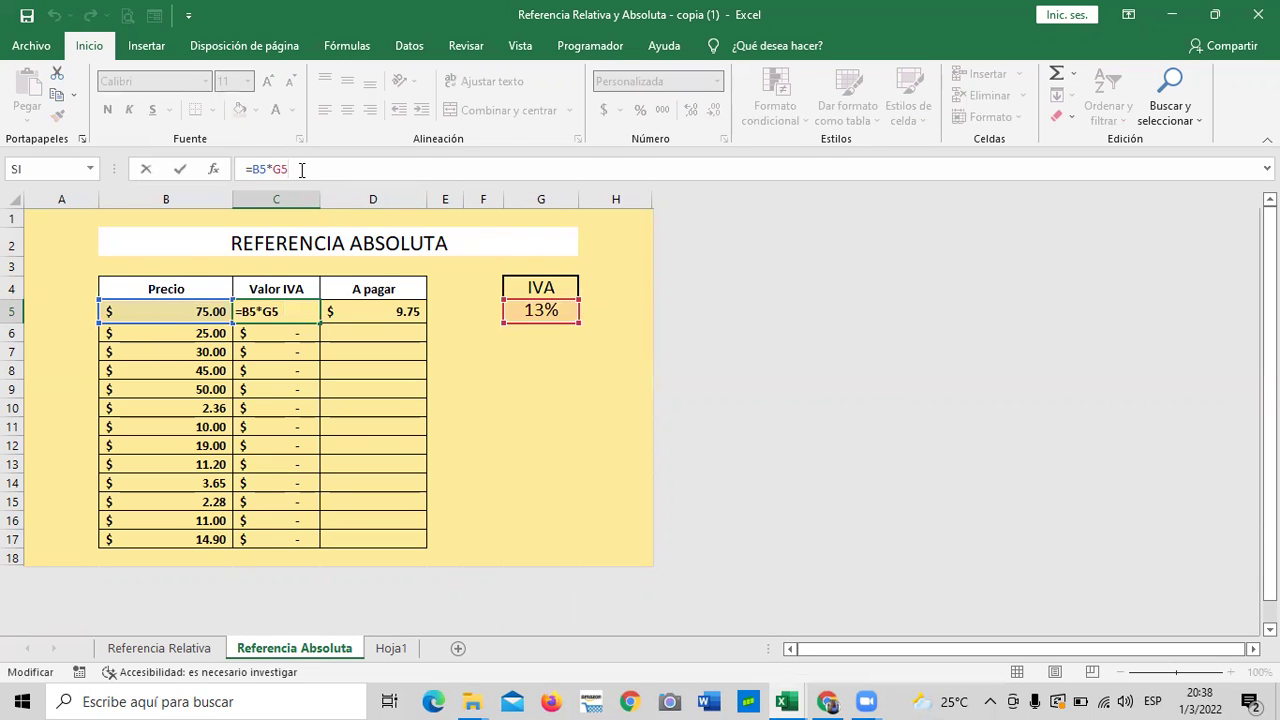
pyautogui.click(281, 169)
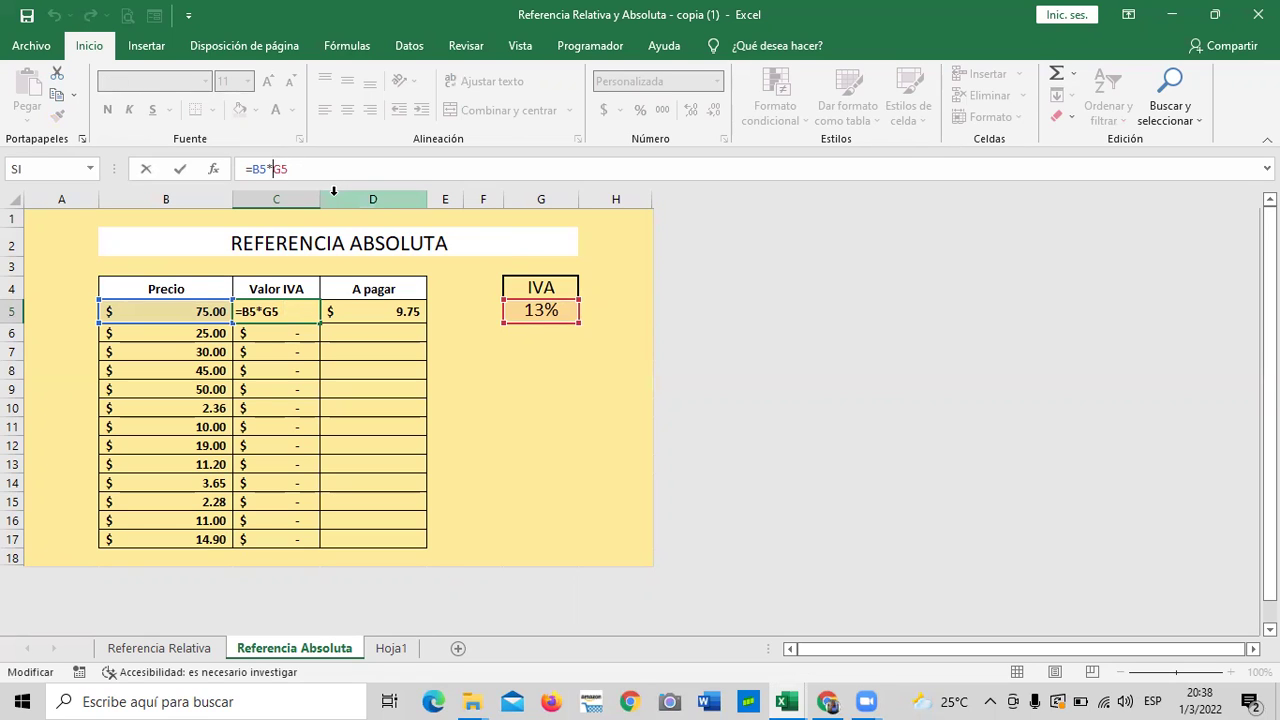
pyautogui.write('$')
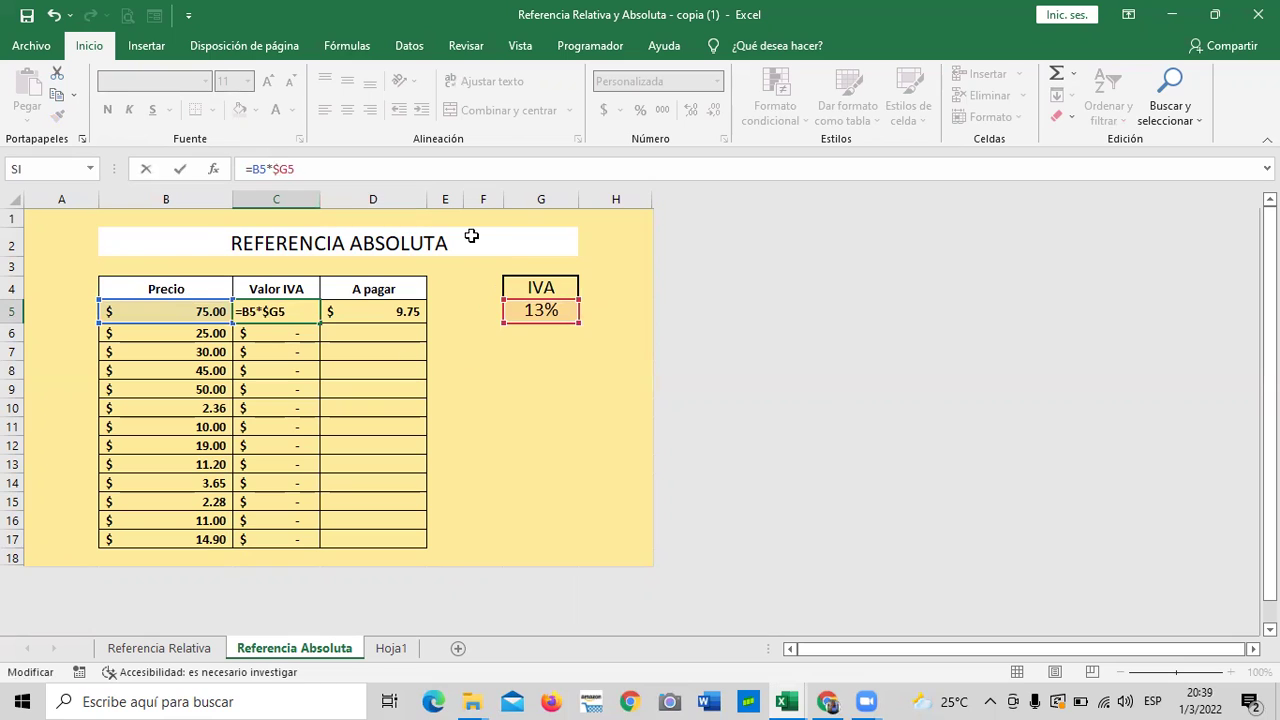
pyautogui.click(288, 169)
pyautogui.write('$')
pyautogui.press('Return')
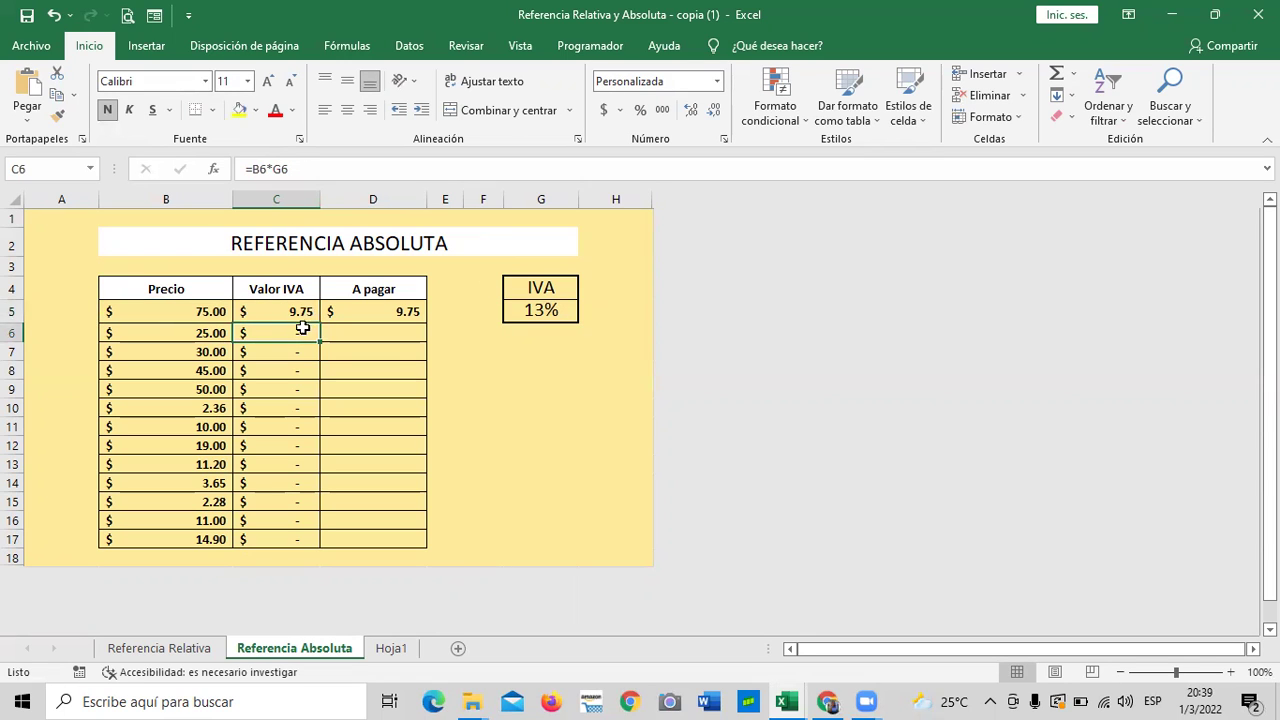
# Fill the Valor IVA formula from C5 down through C17.
pyautogui.click(292, 312)
pyautogui.moveTo(319, 318); pyautogui.dragTo(312, 537)
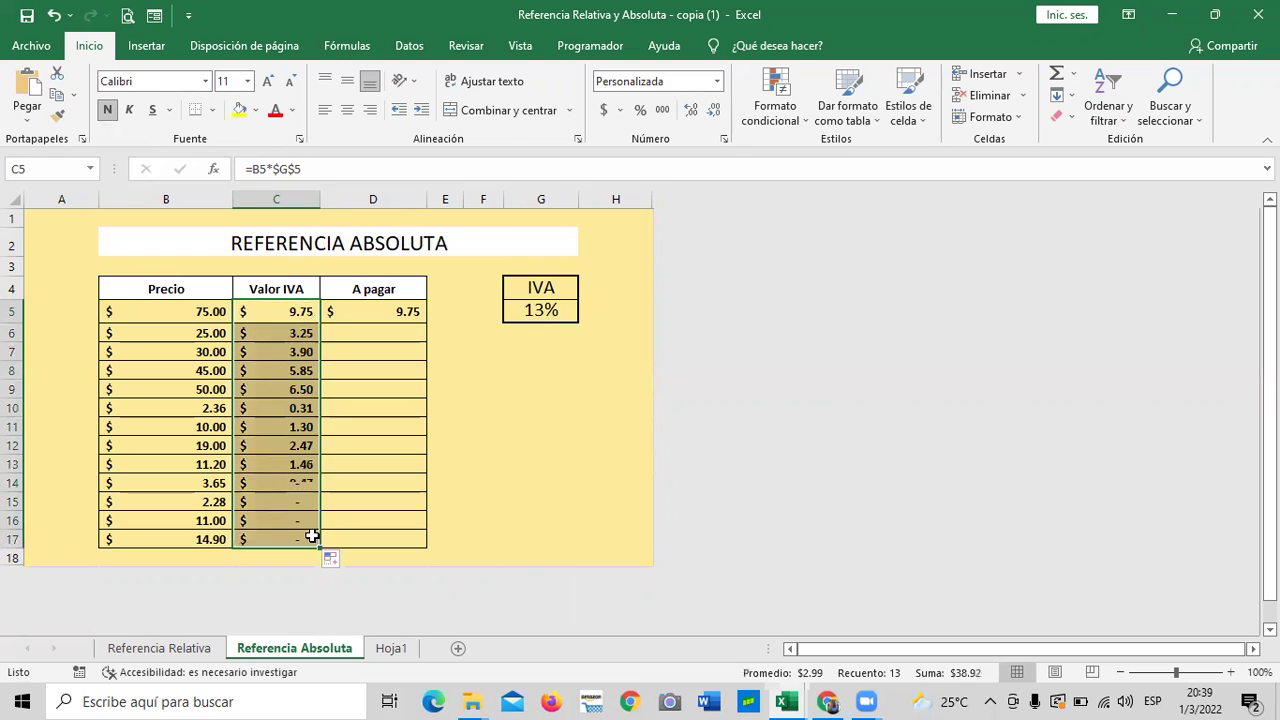
pyautogui.click(488, 505)
# Examine the Valor IVA formulas in C14, C8 and C17 to compare their price references with the fixed IVA rate reference.
pyautogui.click(261, 482)
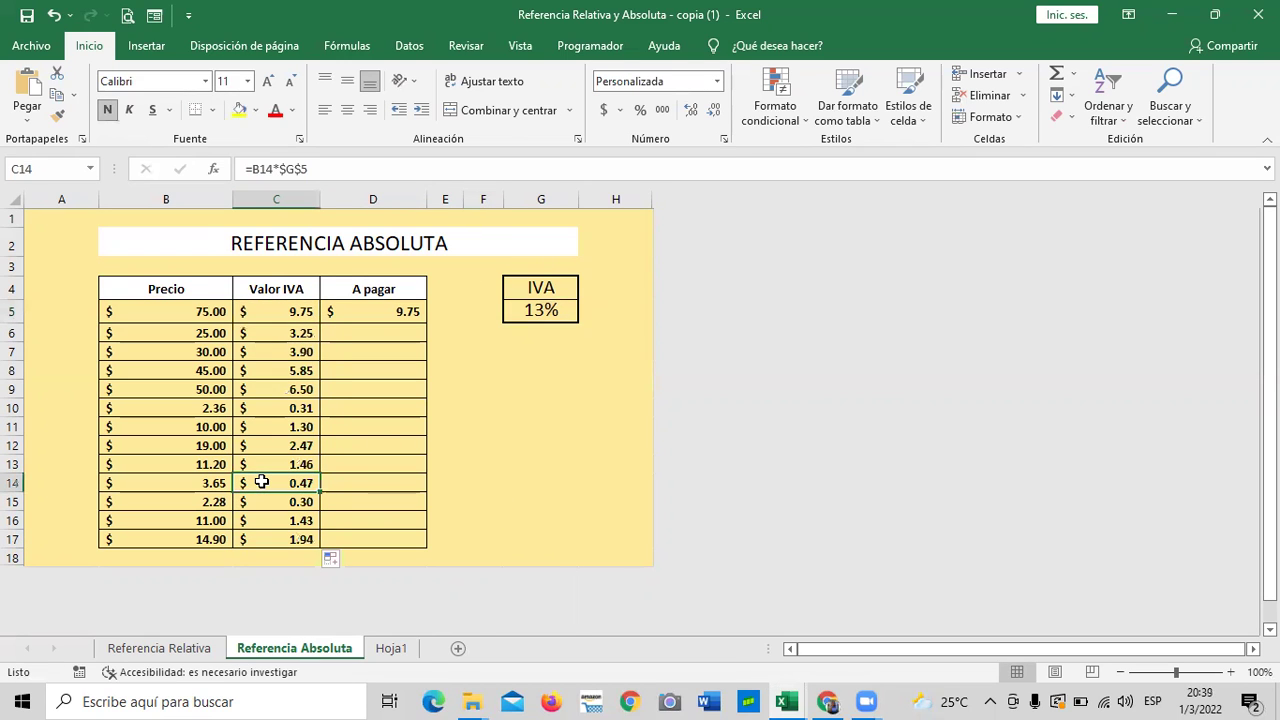
pyautogui.click(491, 167)
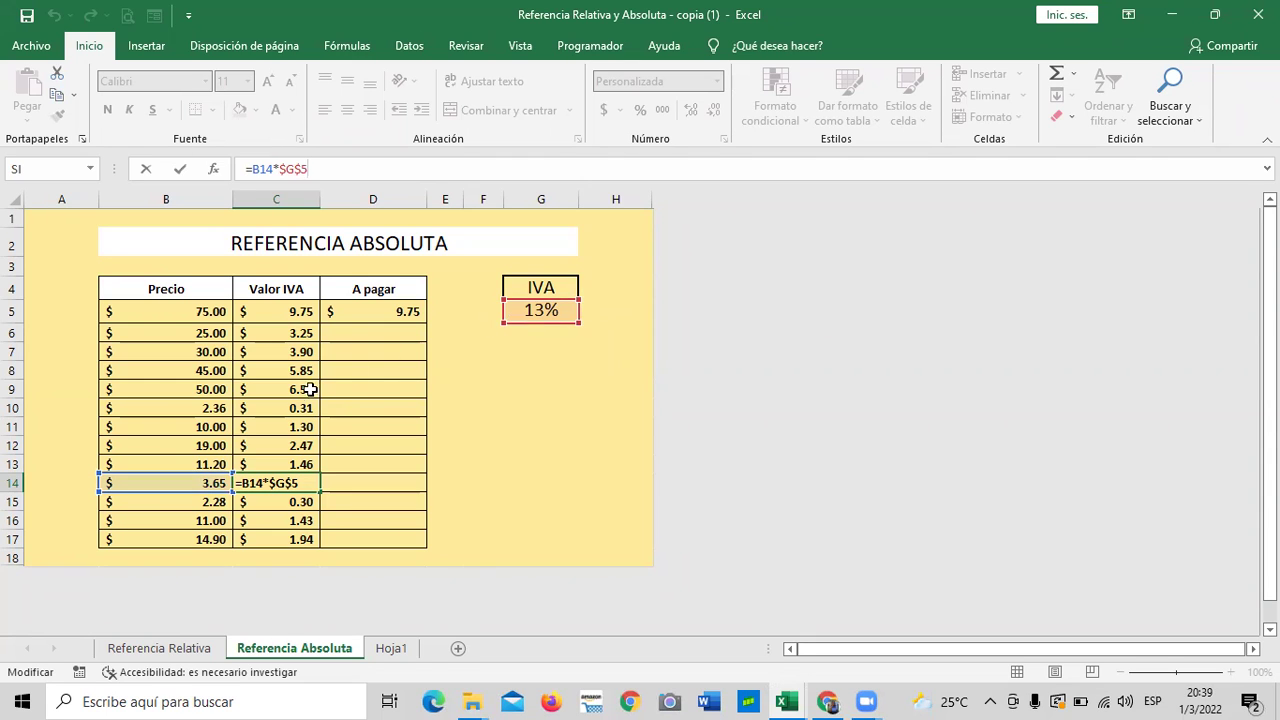
pyautogui.press('Return')
pyautogui.click(298, 373)
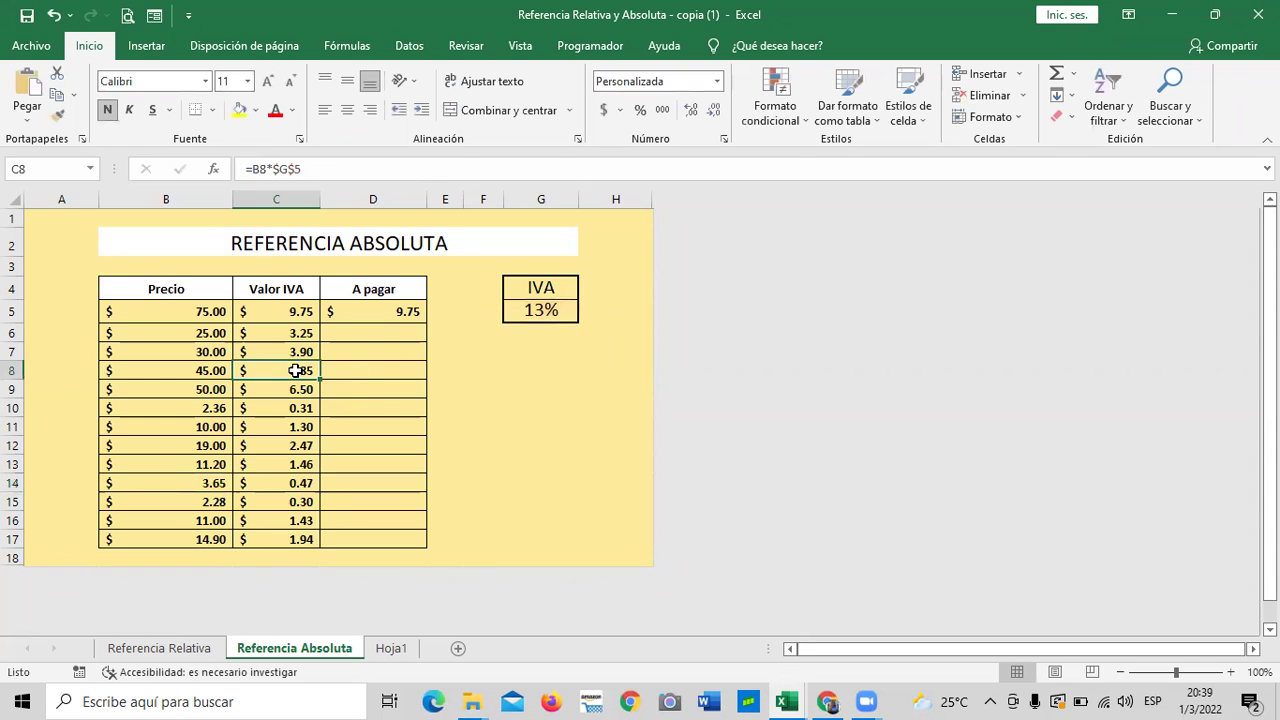
pyautogui.click(350, 166)
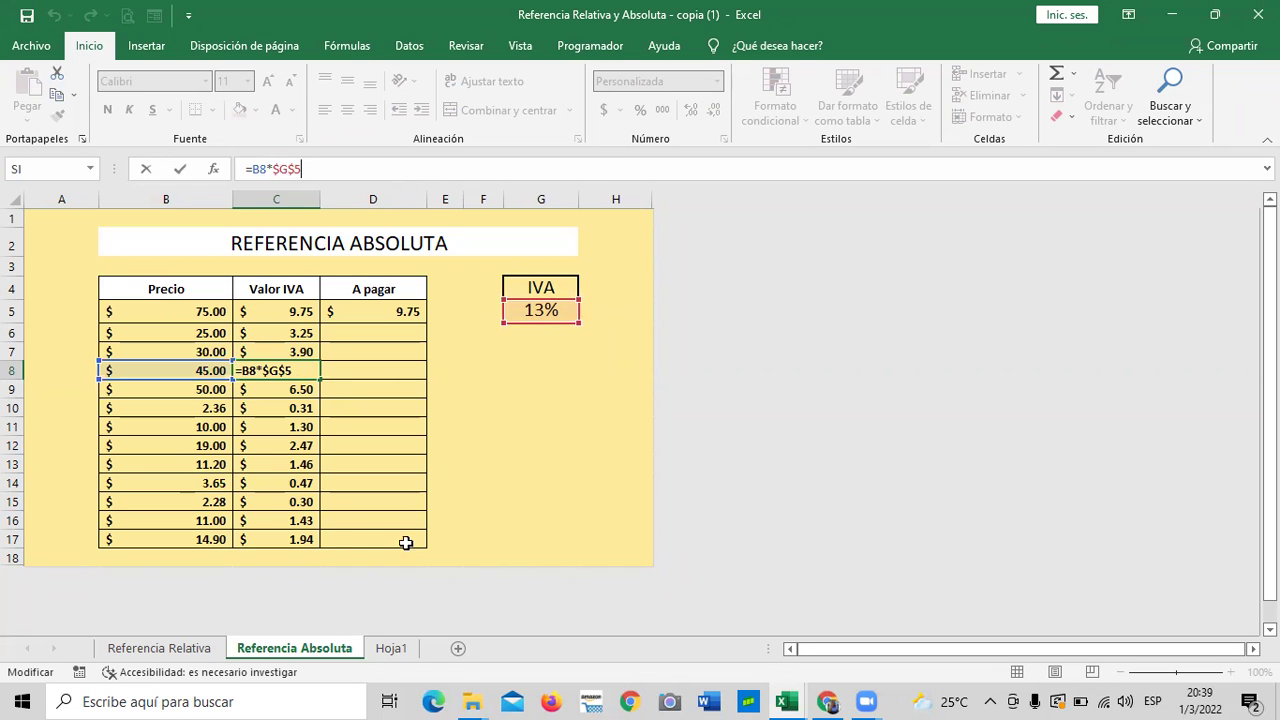
pyautogui.click(301, 539)
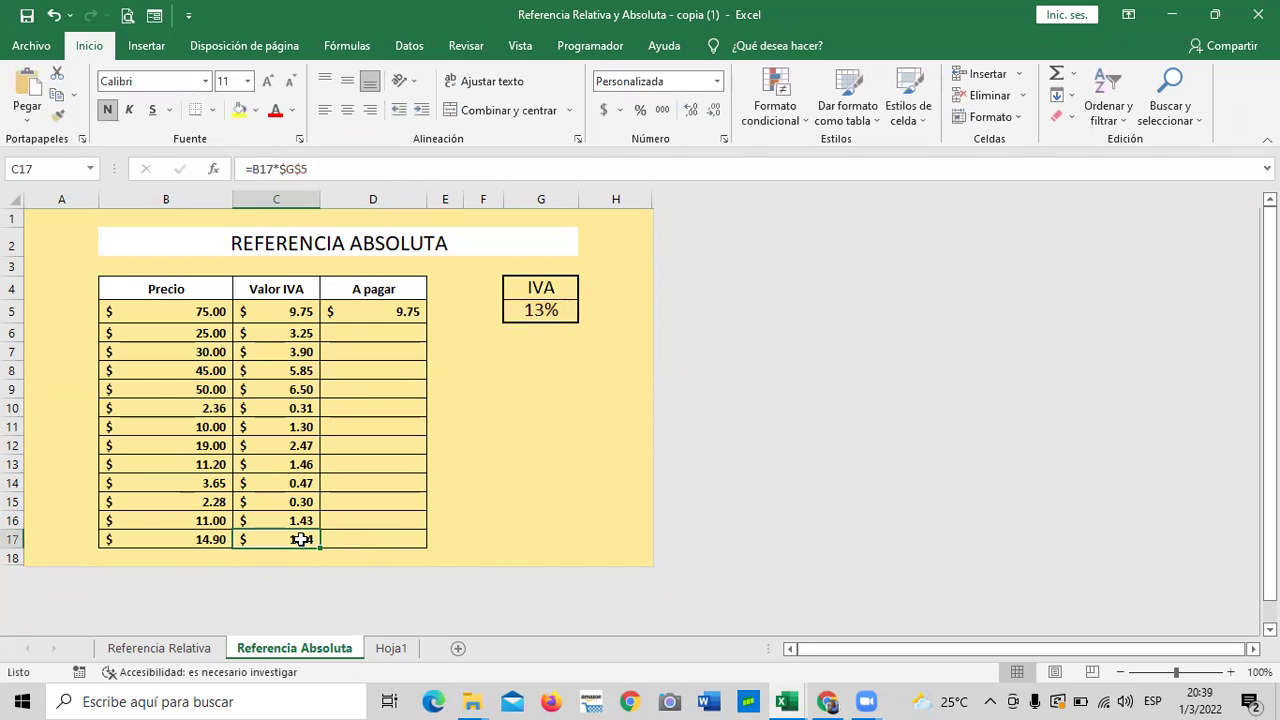
pyautogui.click(342, 168)
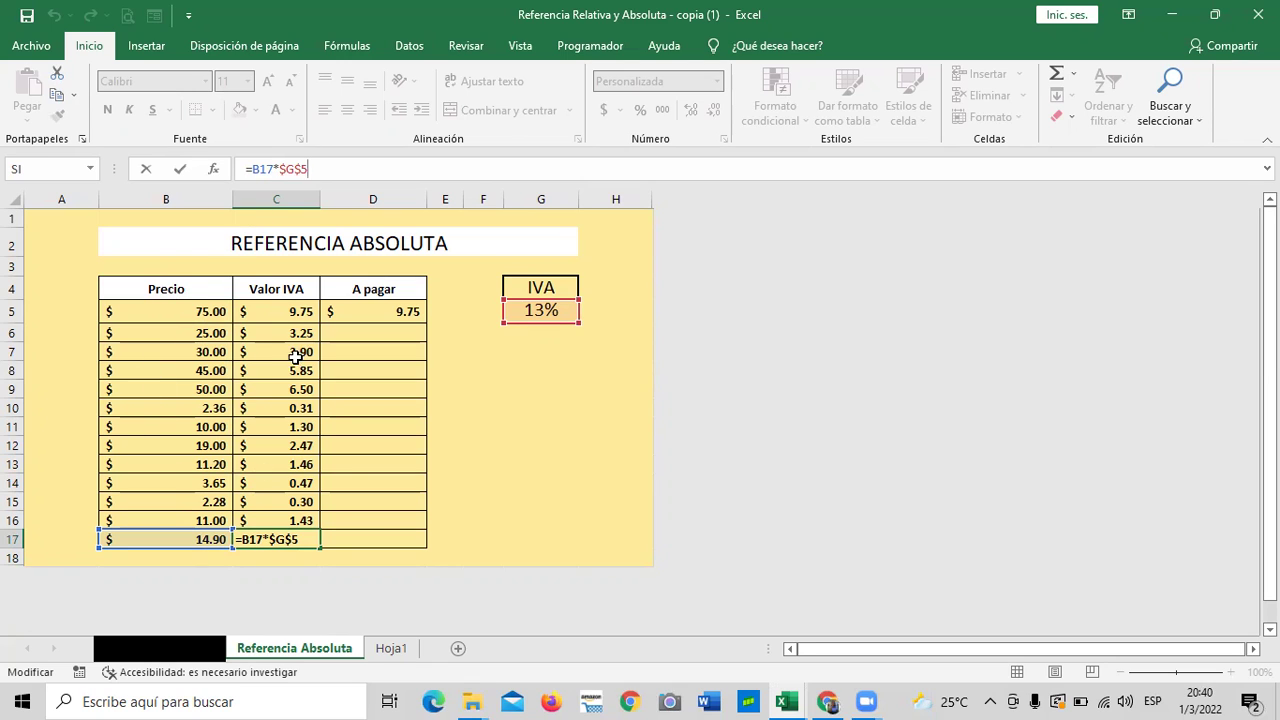
pyautogui.click(289, 311)
pyautogui.click(378, 371)
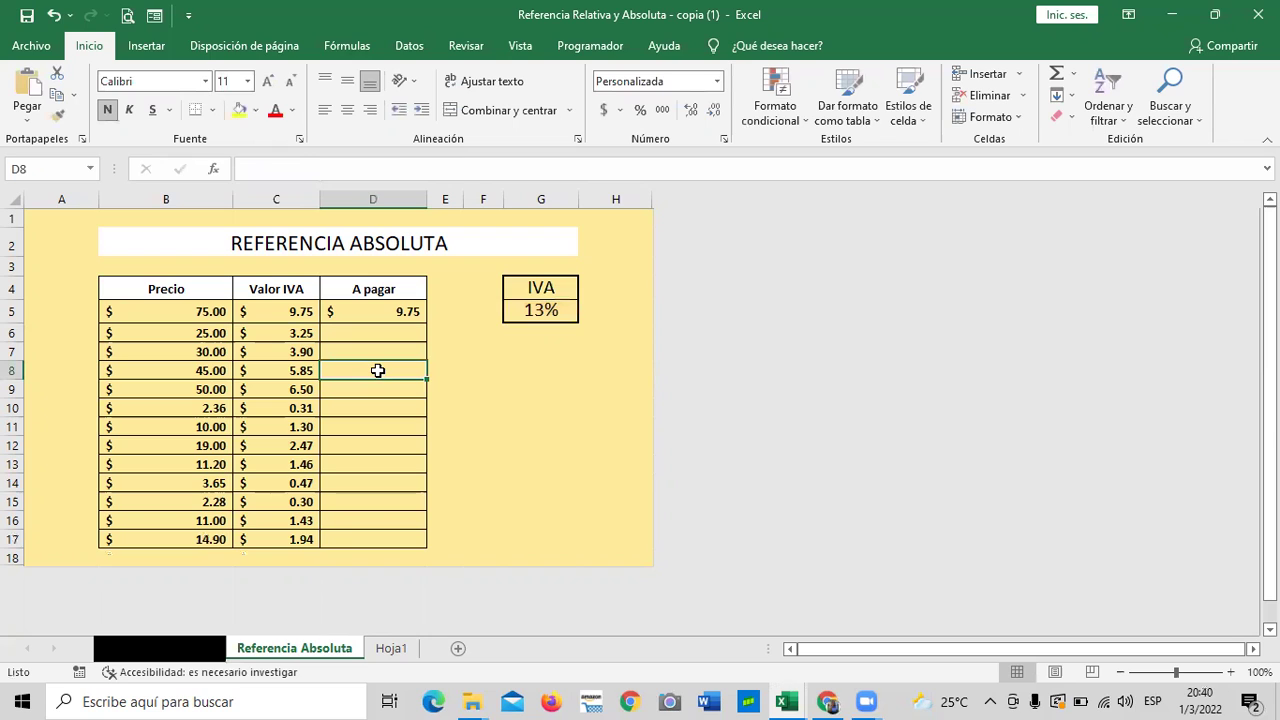
pyautogui.click(541, 389)
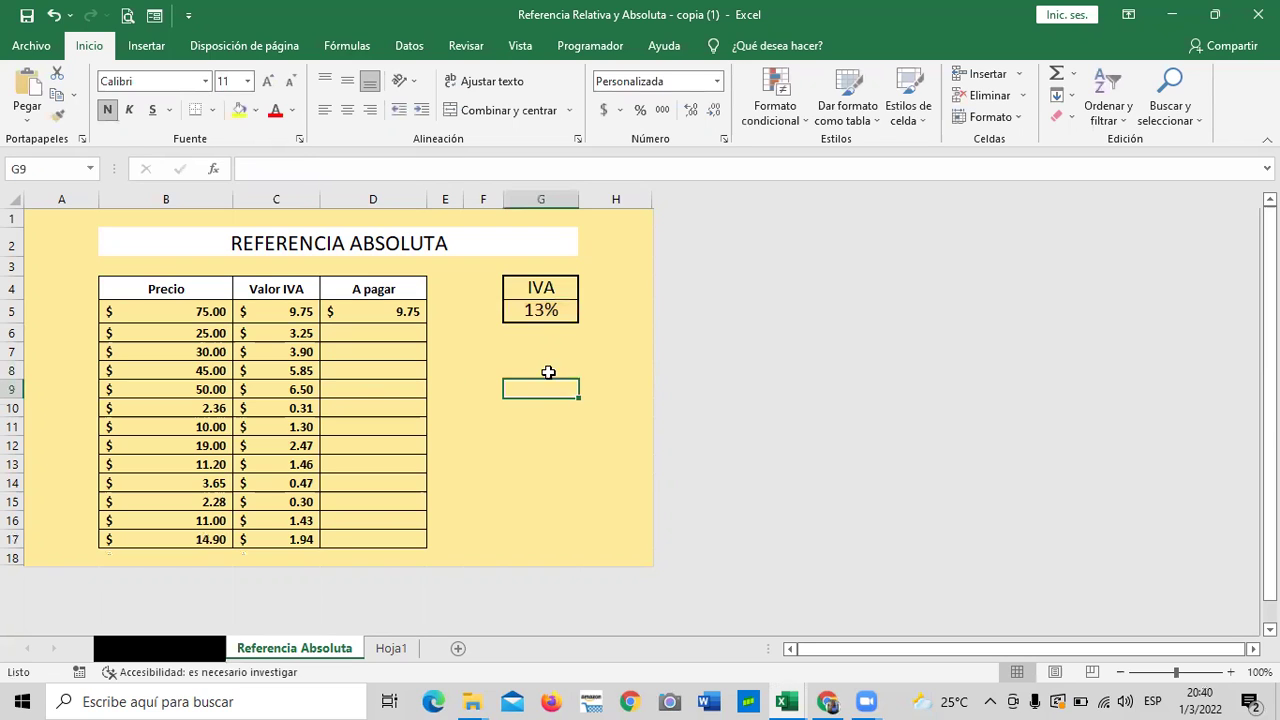
pyautogui.click(548, 310)
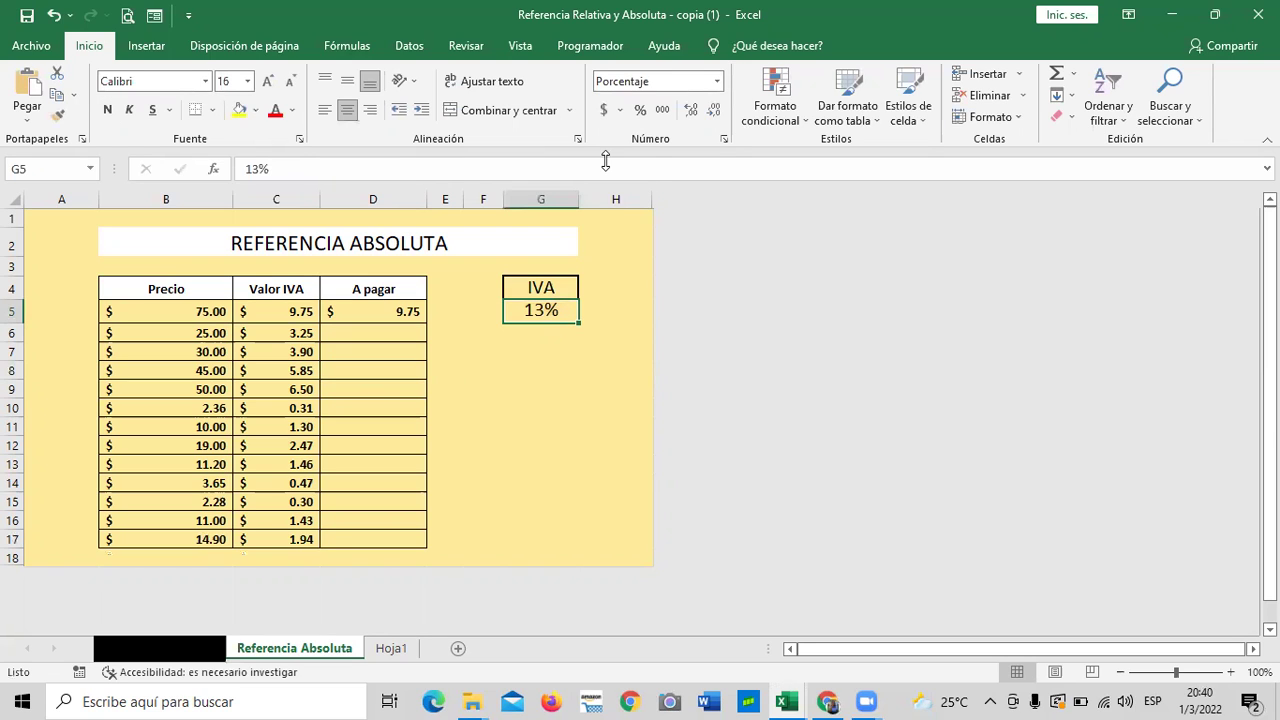
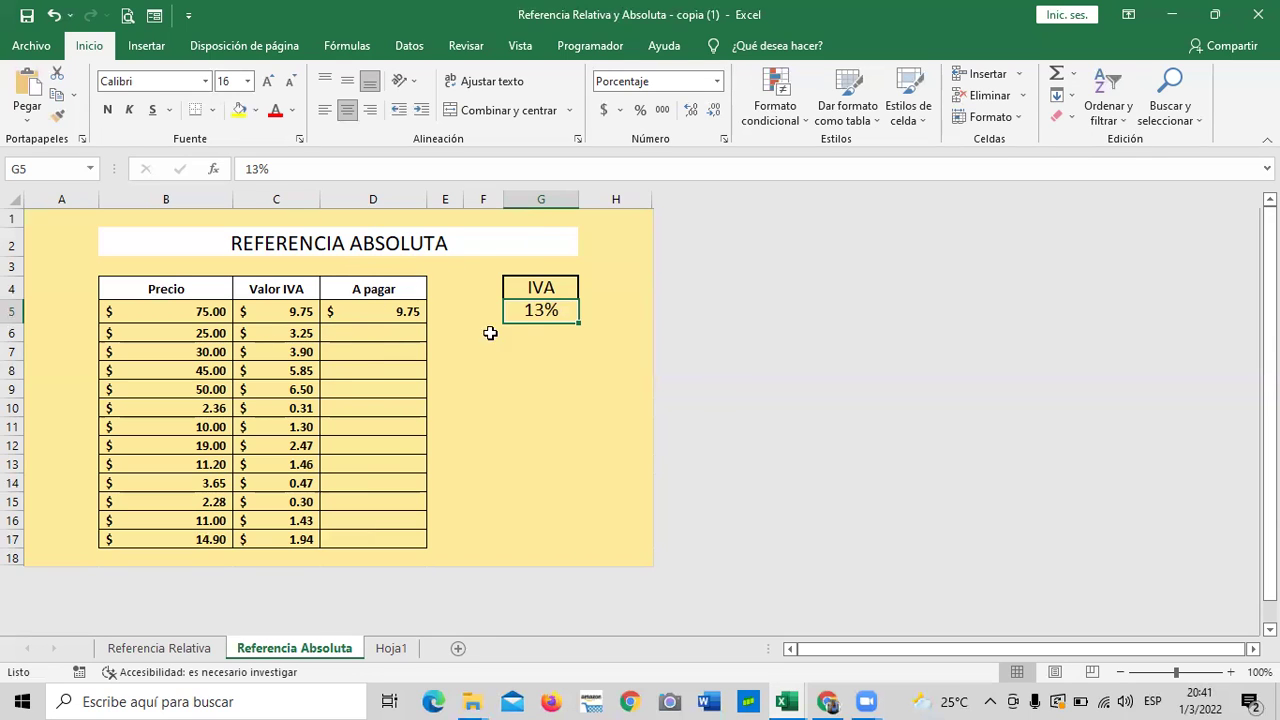
pyautogui.click(534, 388)
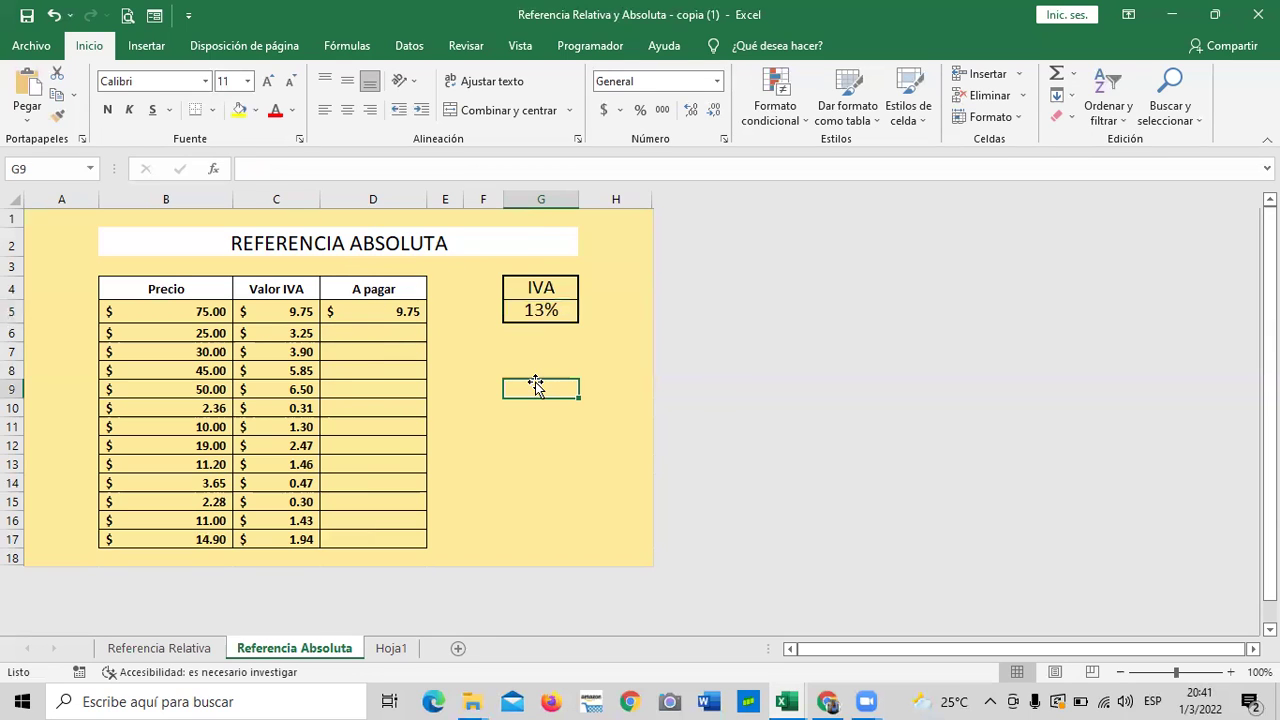
pyautogui.click(536, 312)
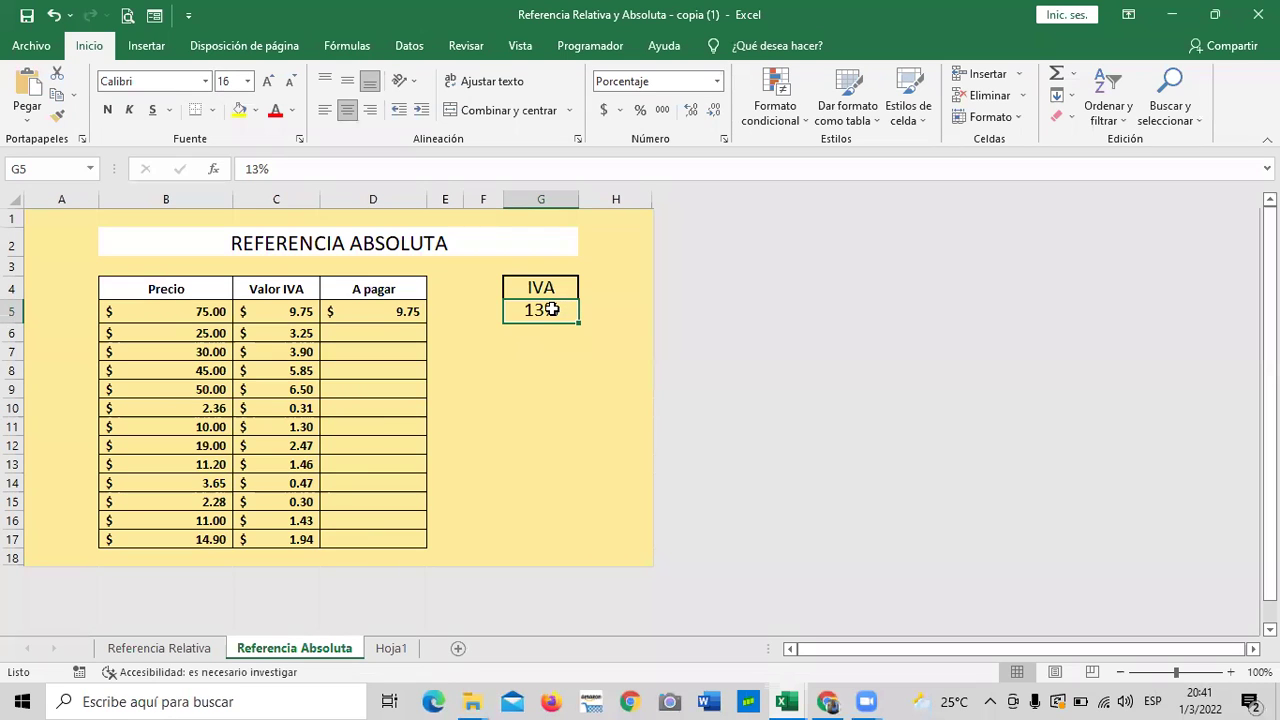
pyautogui.click(554, 424)
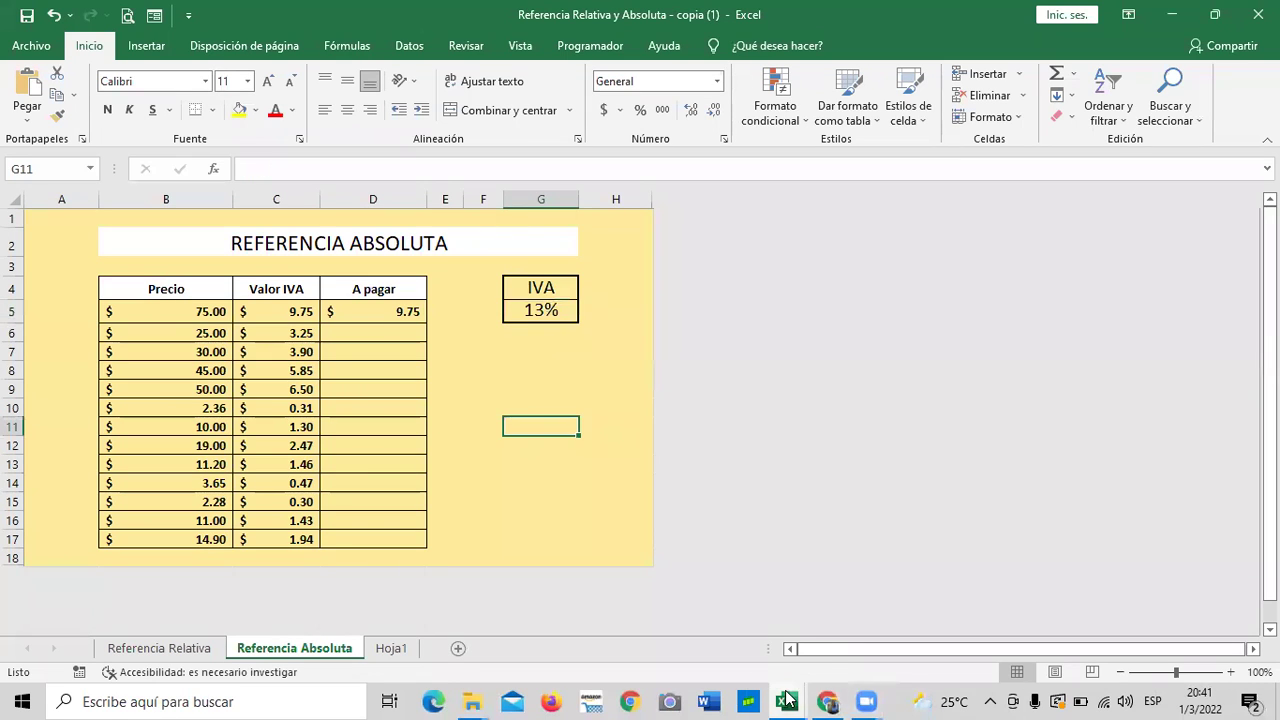
pyautogui.click(492, 346)
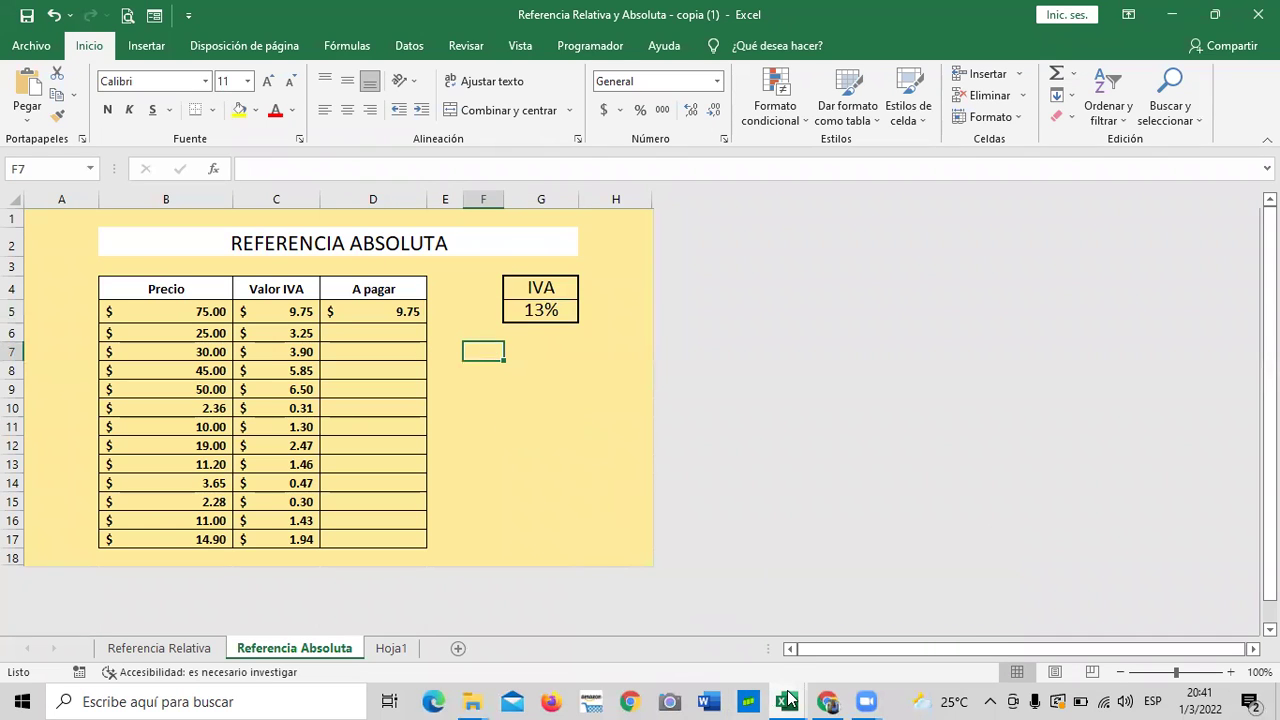
# Switch to the Referencias workbook and look over its exercises on relative references and absolute references in rows and columns.
pyautogui.moveTo(788, 698)
pyautogui.click(874, 648)
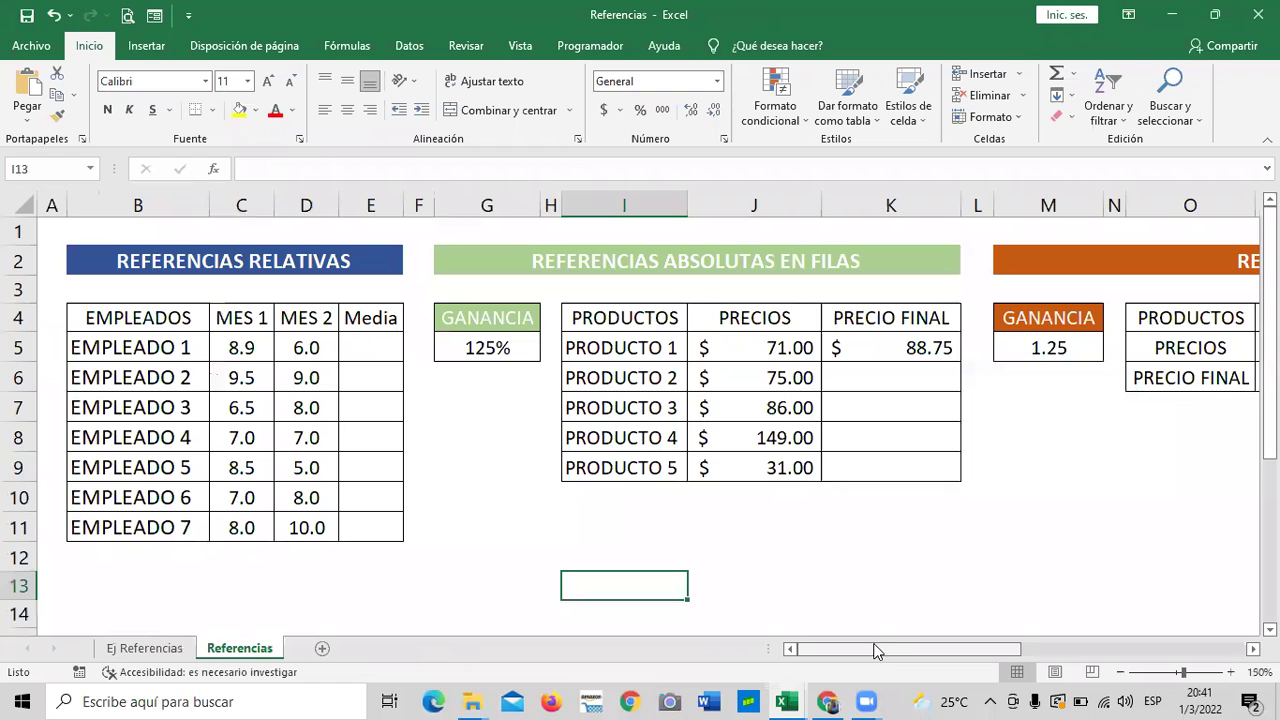
pyautogui.click(486, 462)
pyautogui.moveTo(850, 649); pyautogui.dragTo(1040, 647)
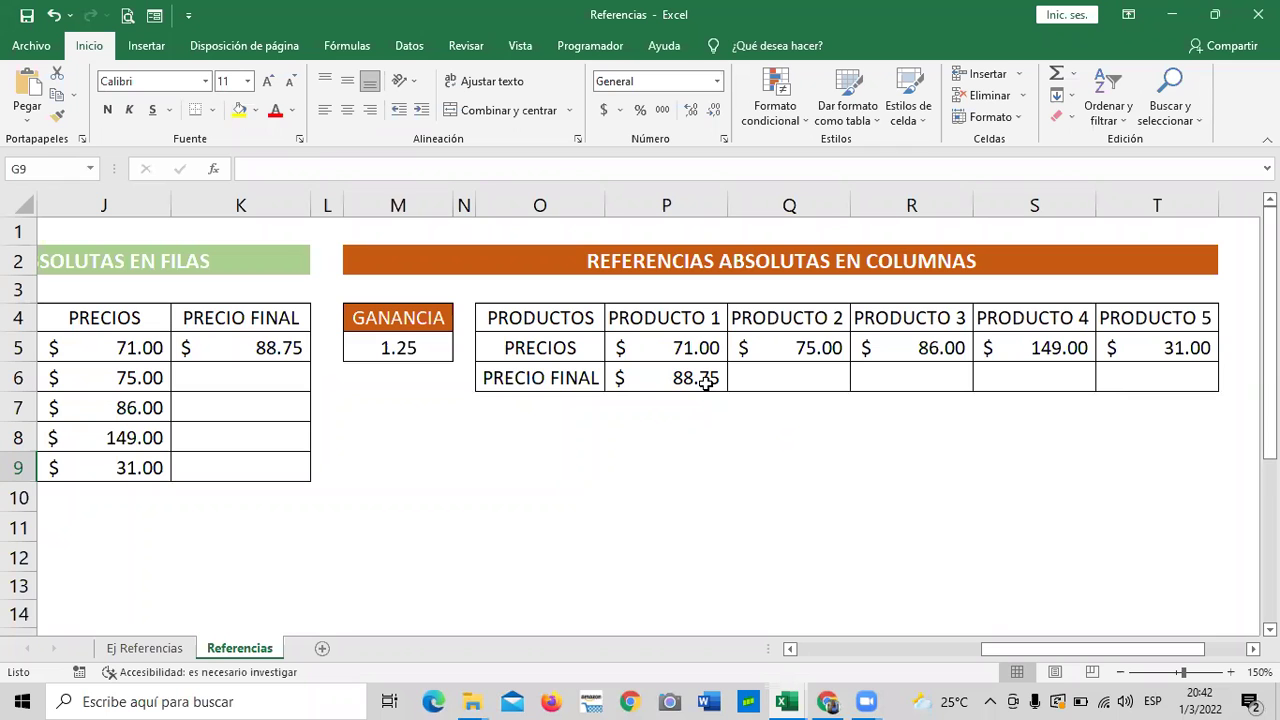
pyautogui.moveTo(1006, 649); pyautogui.dragTo(928, 648)
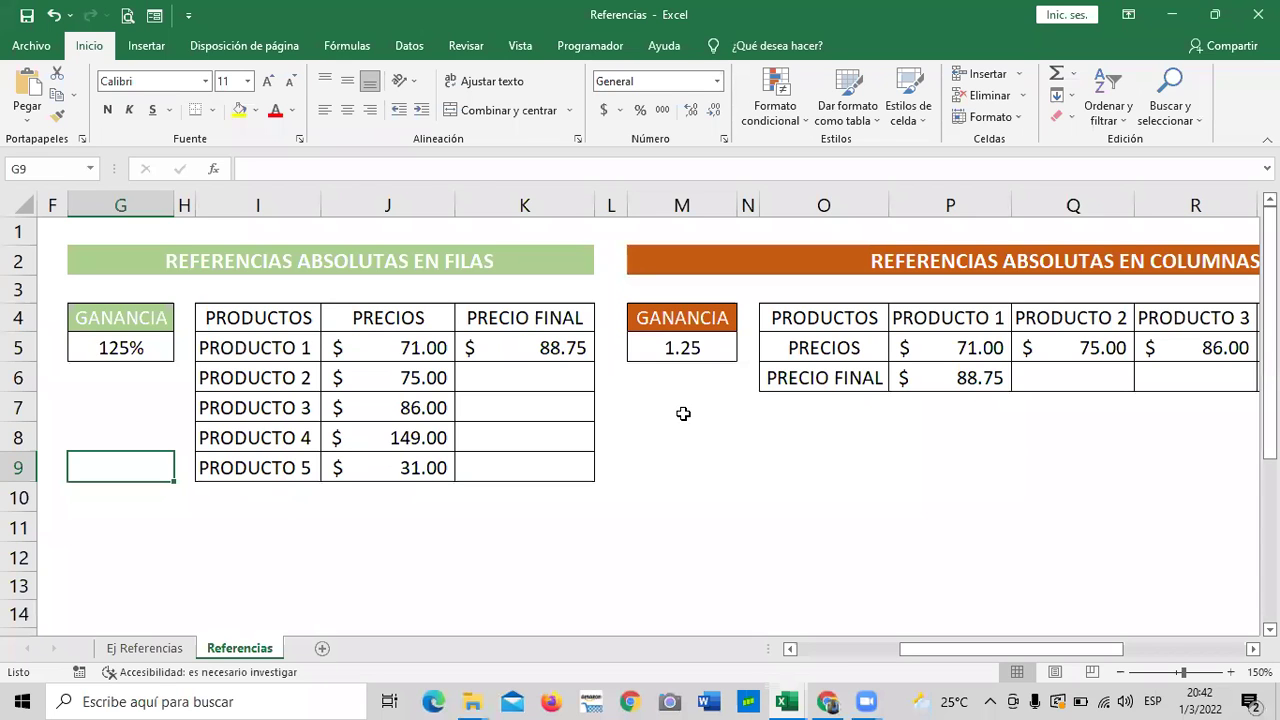
pyautogui.moveTo(983, 648); pyautogui.dragTo(1017, 662)
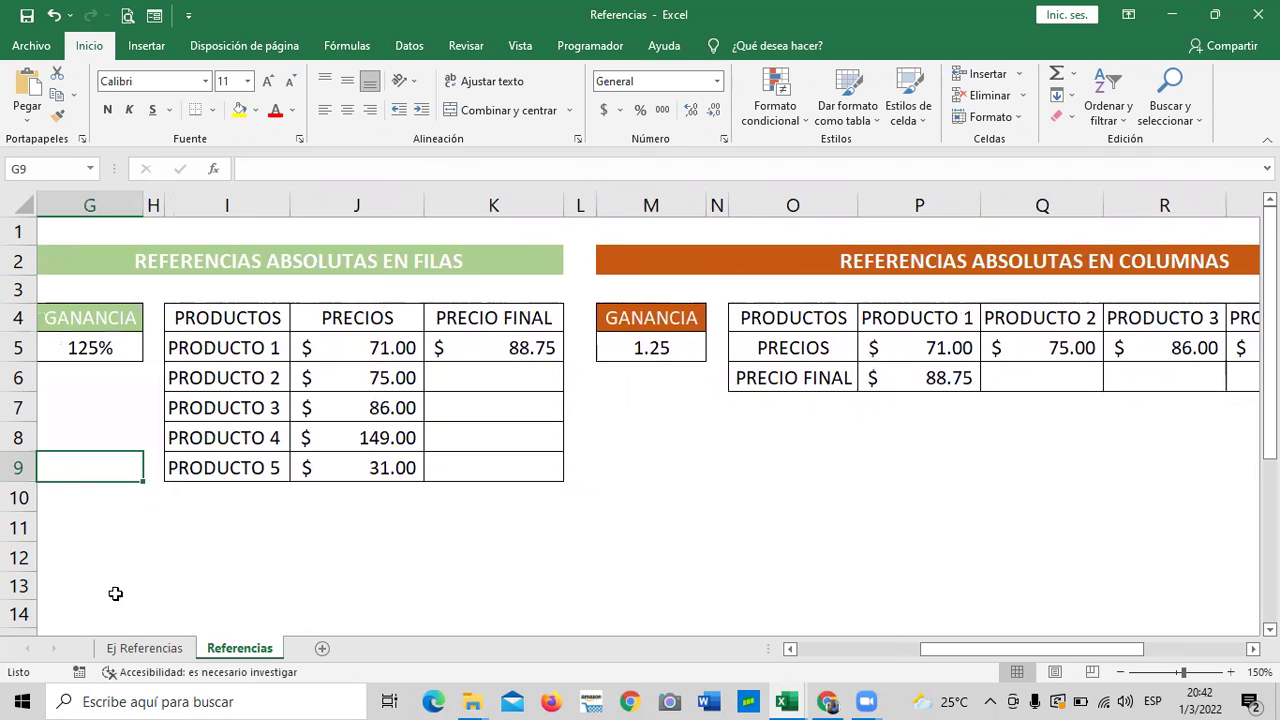
# Check the Ej Referencias sheet, then return to the Referencias sheet and inspect the PRECIO FINAL formula for PRODUCTO 1 in K5.
pyautogui.click(138, 649)
pyautogui.click(215, 650)
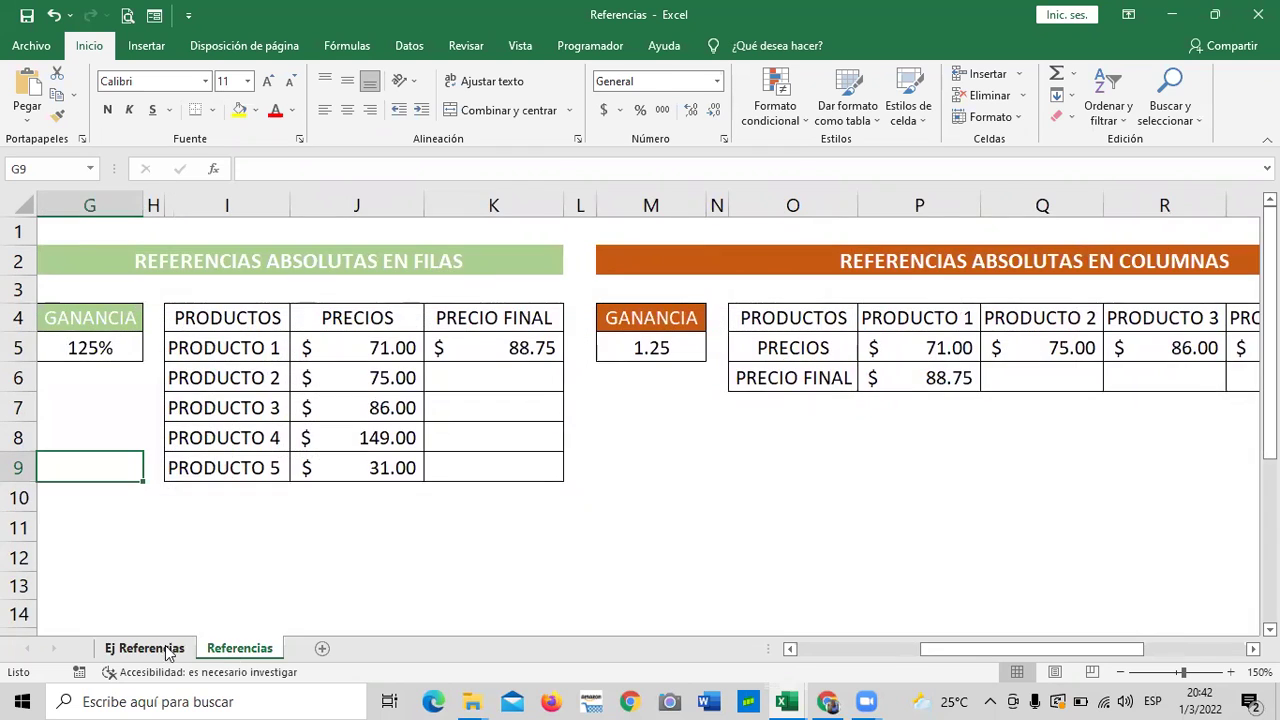
pyautogui.click(167, 650)
pyautogui.click(237, 650)
pyautogui.click(486, 359)
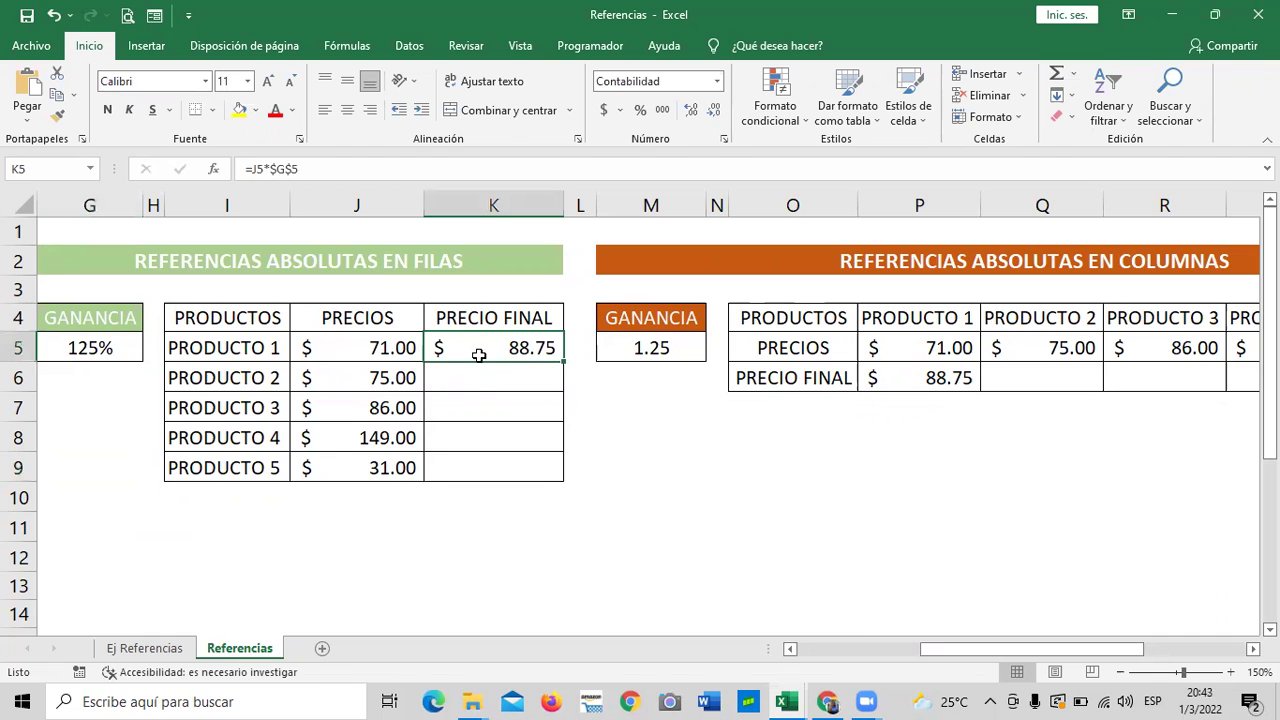
# Enter =C5+D5 in E5 under Media in the REFERENCIAS RELATIVAS table, and fill the formula down through E11.
pyautogui.moveTo(946, 657); pyautogui.dragTo(757, 629)
pyautogui.click(514, 580)
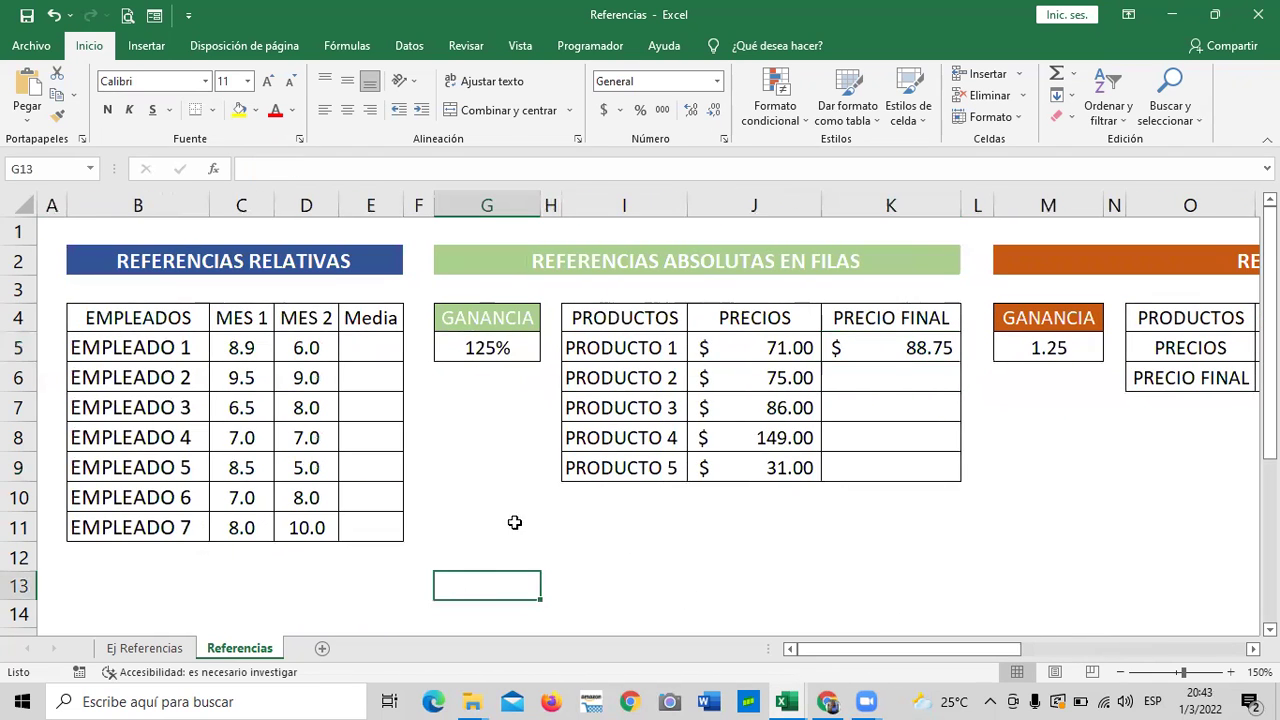
pyautogui.click(371, 345)
pyautogui.write('=')
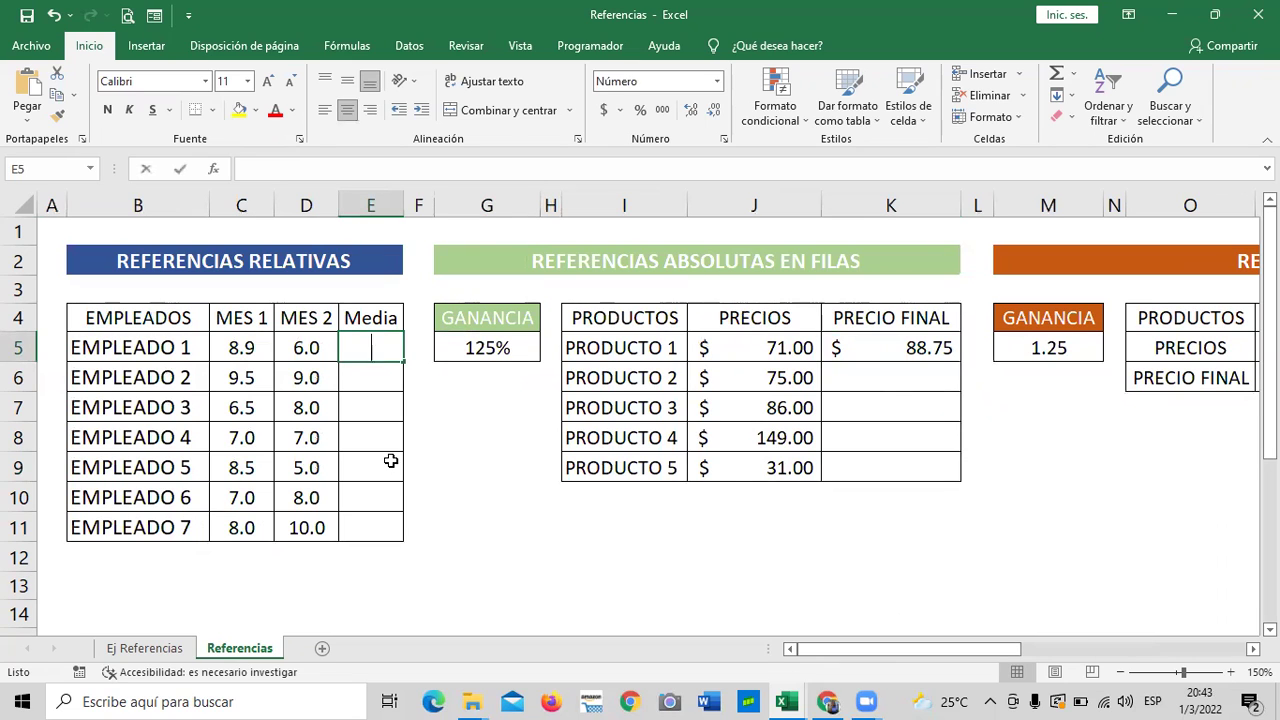
pyautogui.click(241, 347)
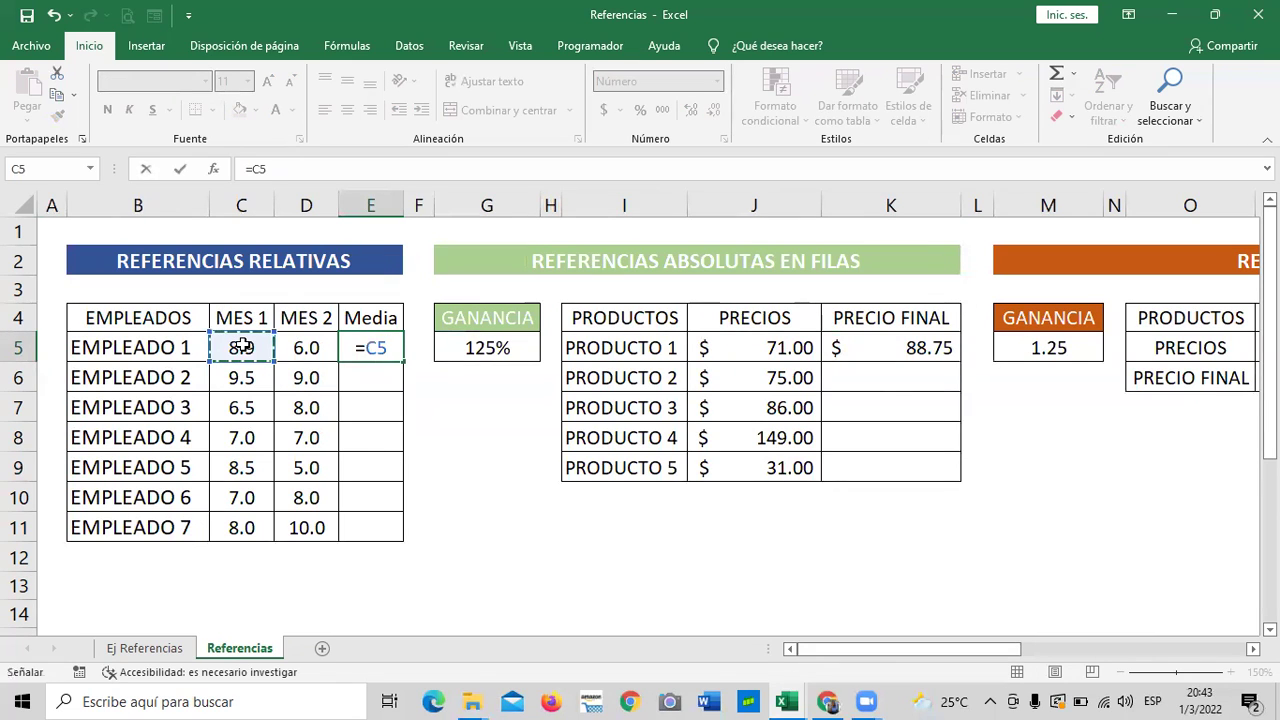
pyautogui.write('+')
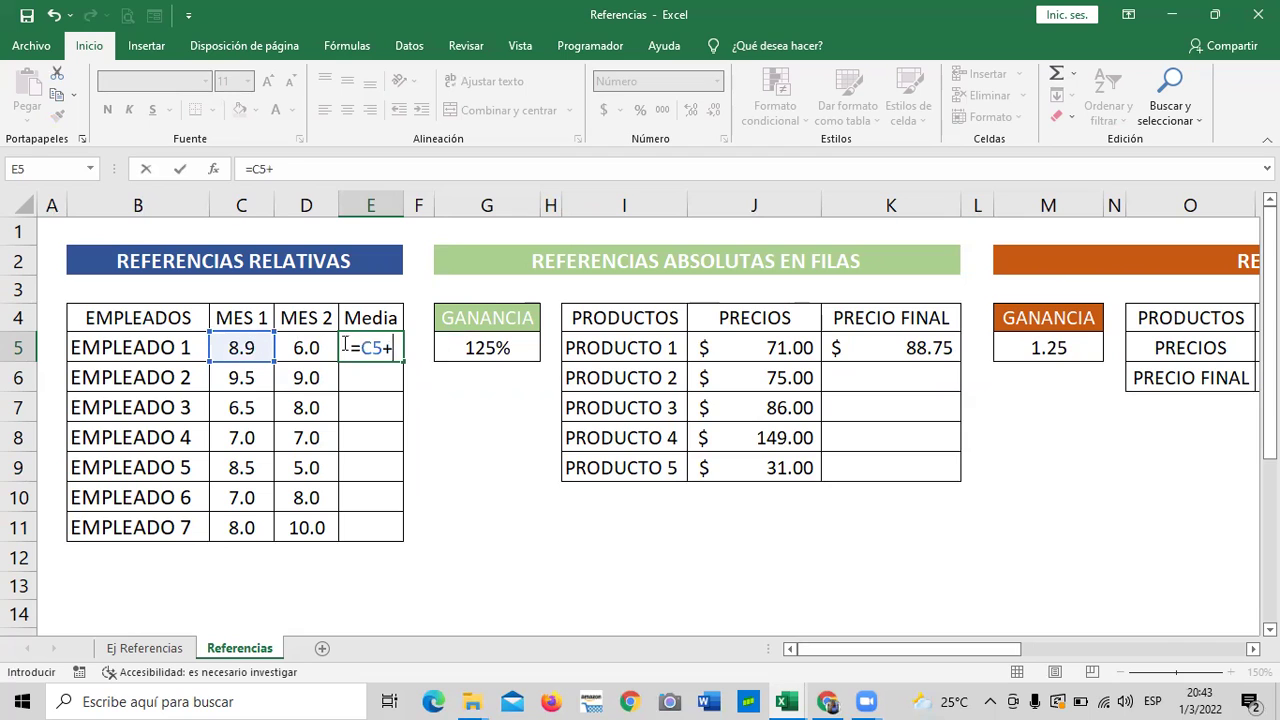
pyautogui.click(310, 346)
pyautogui.press('Return')
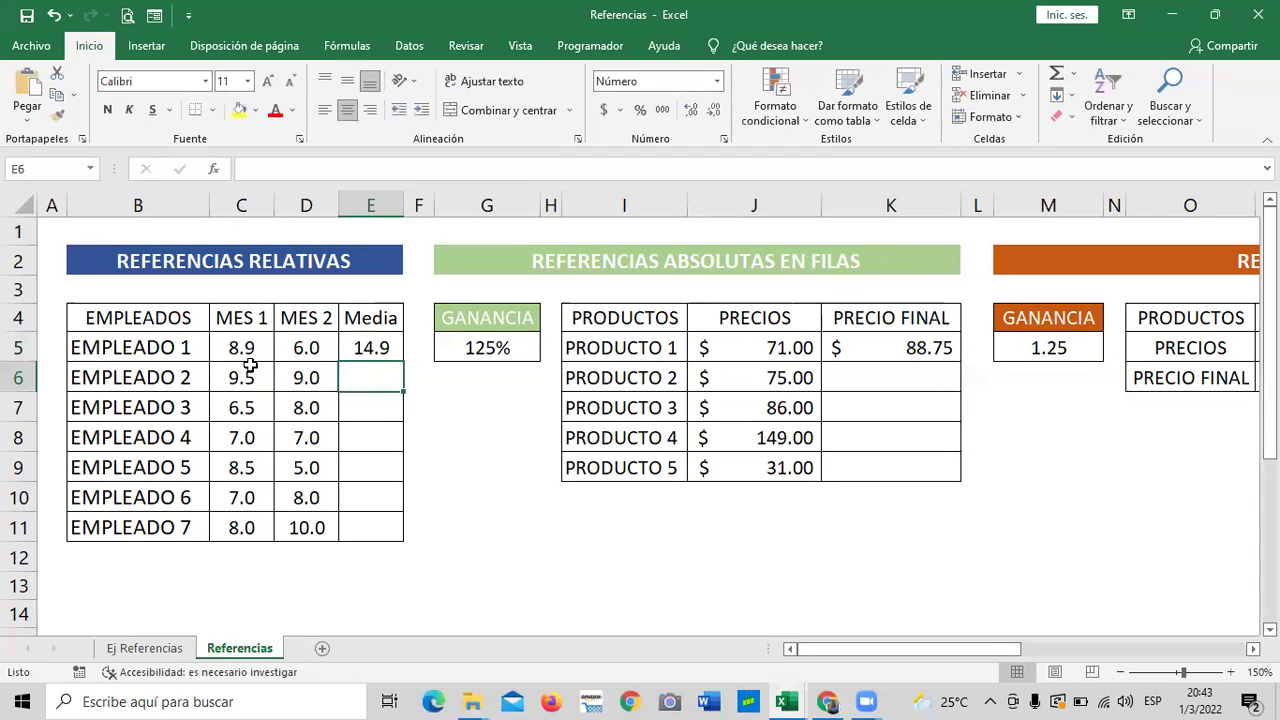
pyautogui.click(374, 344)
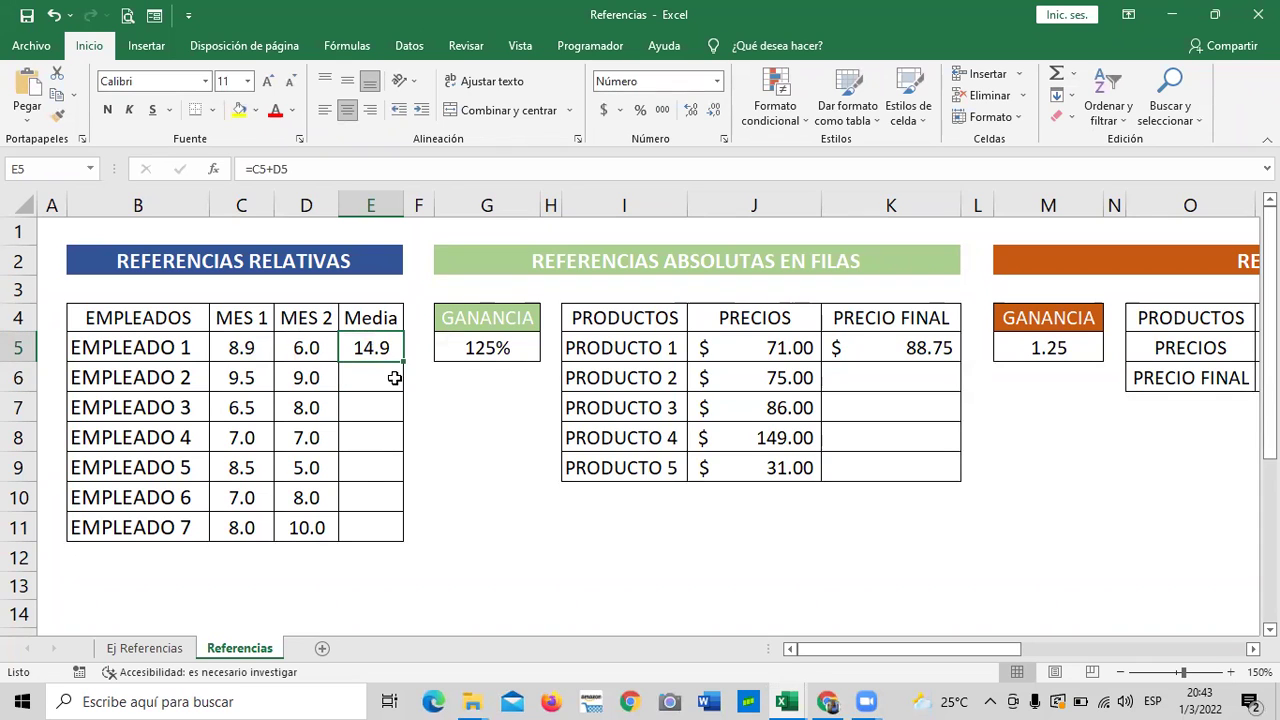
pyautogui.moveTo(403, 361); pyautogui.dragTo(405, 543)
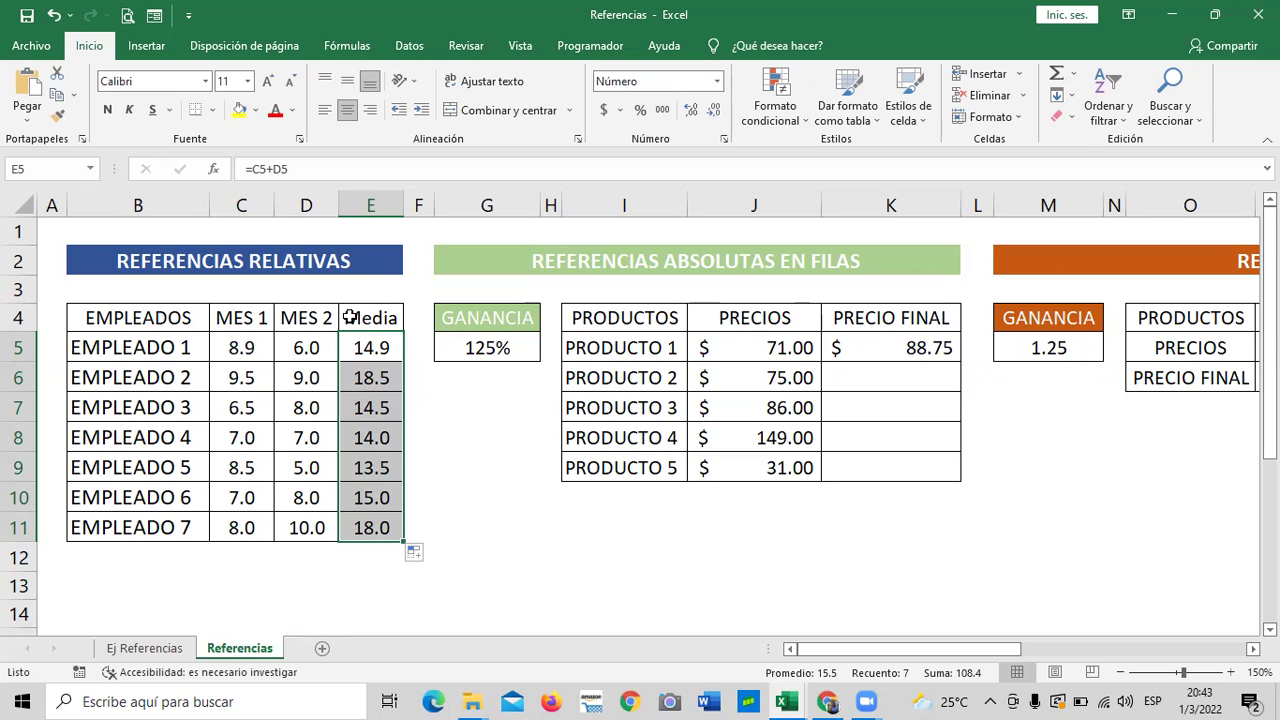
# Examine the PRECIO FINAL formula in K5 and the GANANCIA cell G5 it refers to in REFERENCIAS ABSOLUTAS EN FILAS.
pyautogui.moveTo(937, 650); pyautogui.dragTo(1043, 650)
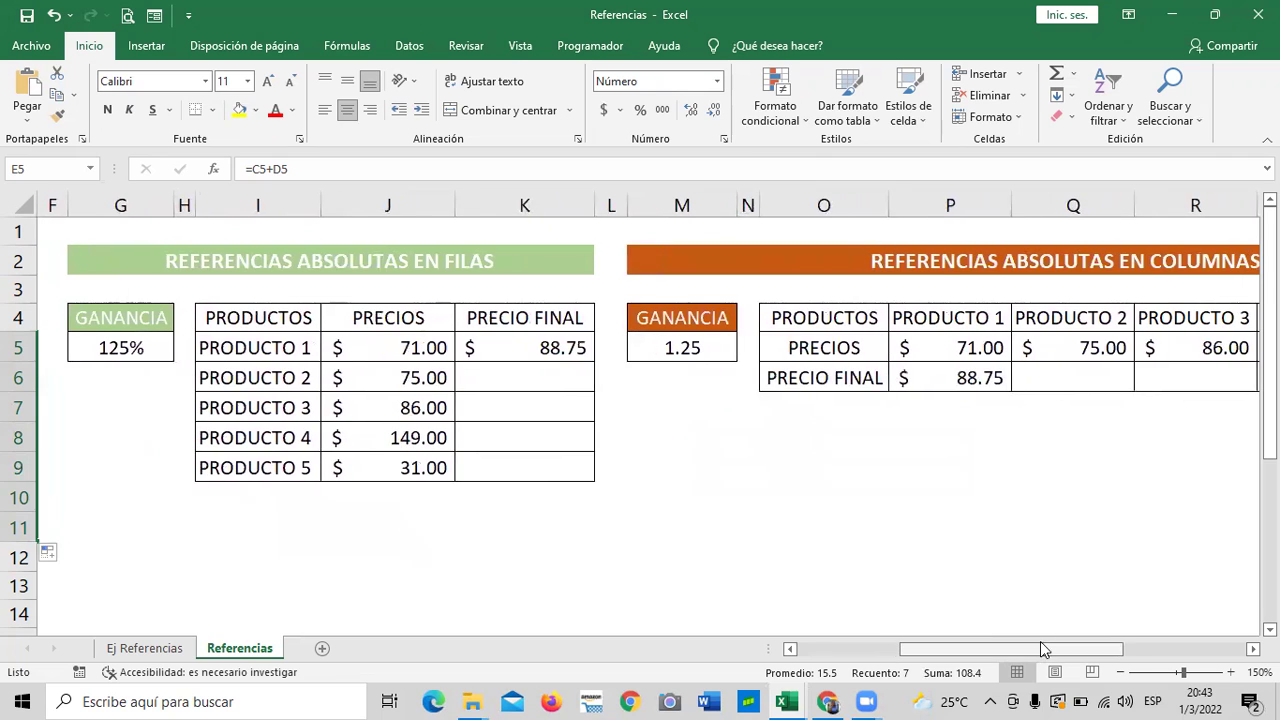
pyautogui.click(857, 549)
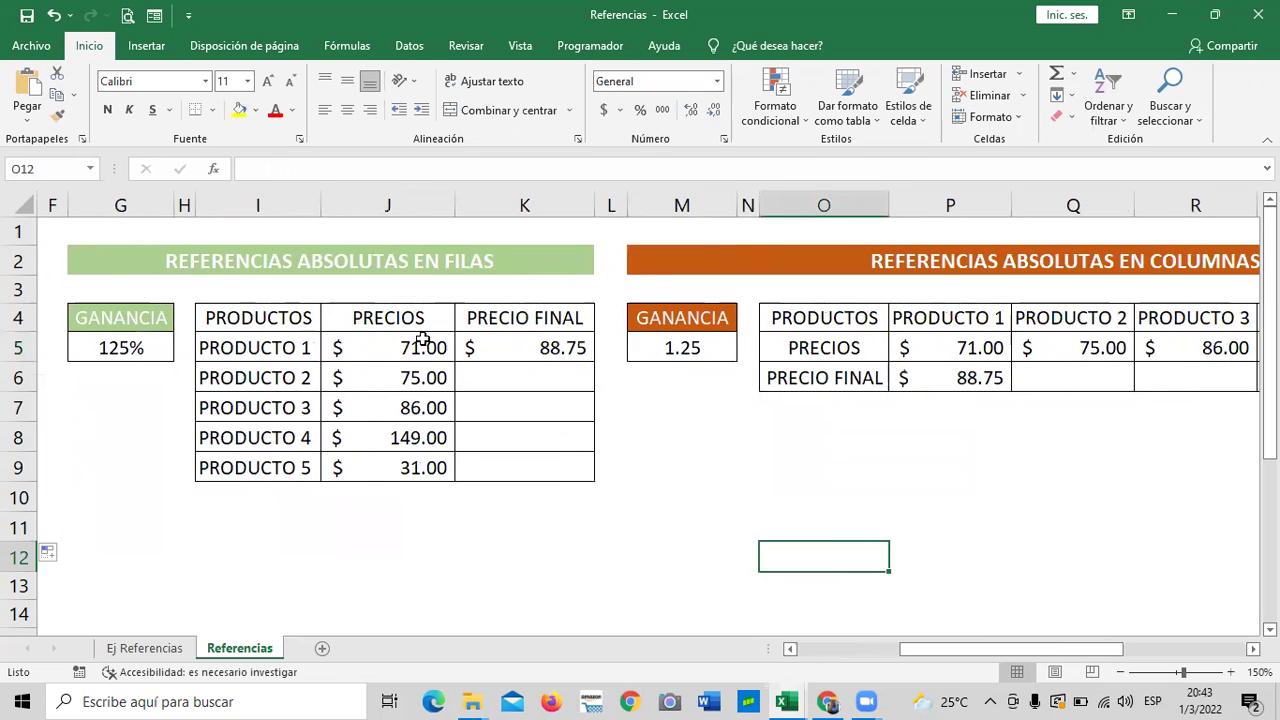
pyautogui.click(561, 348)
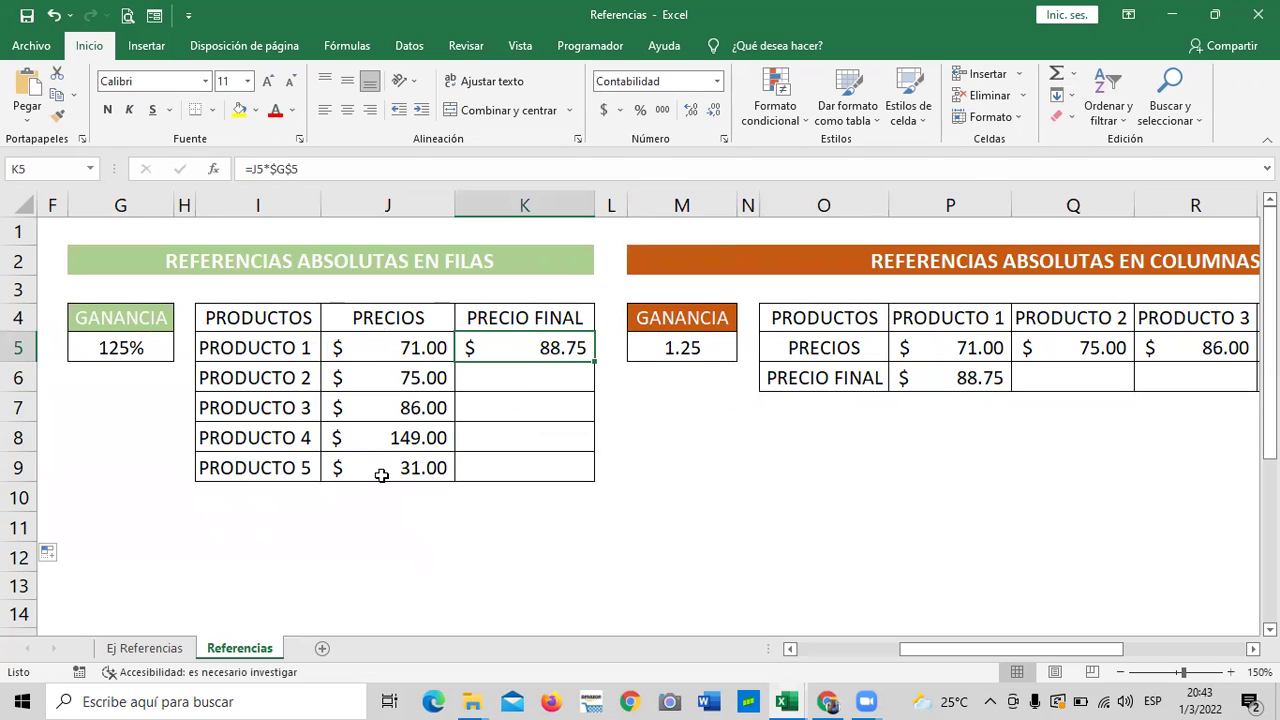
pyautogui.click(147, 345)
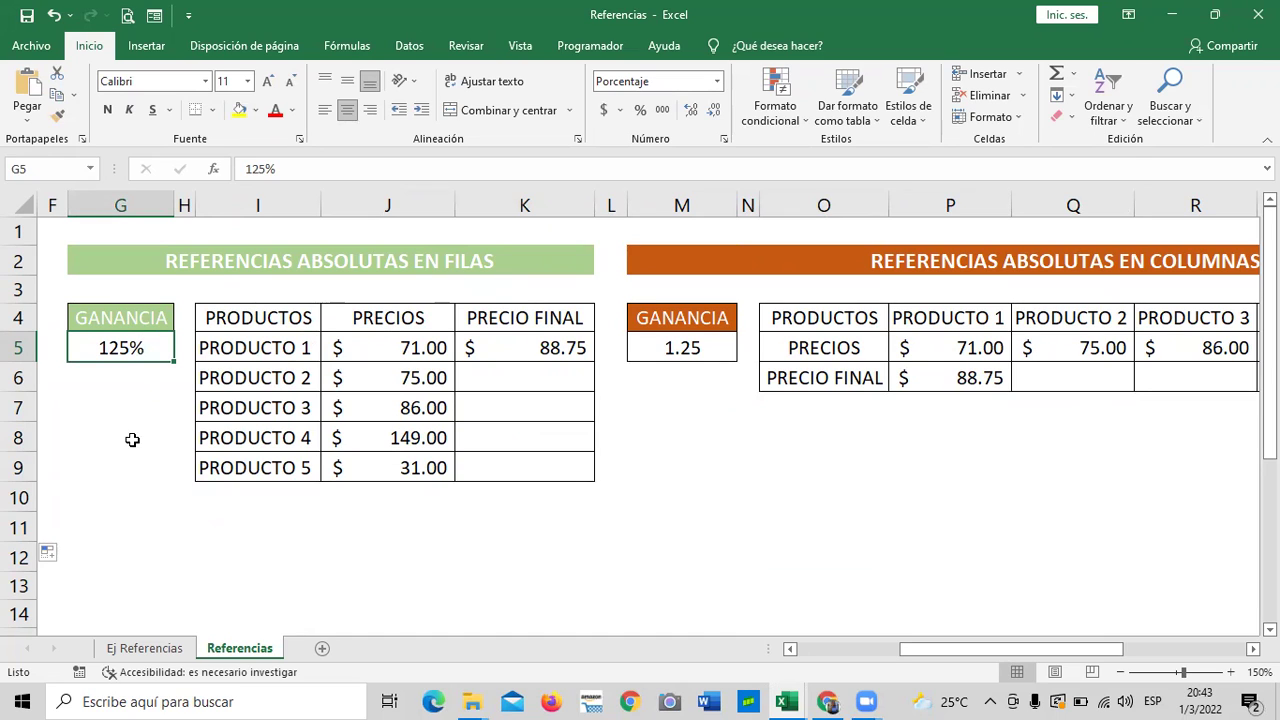
pyautogui.click(531, 347)
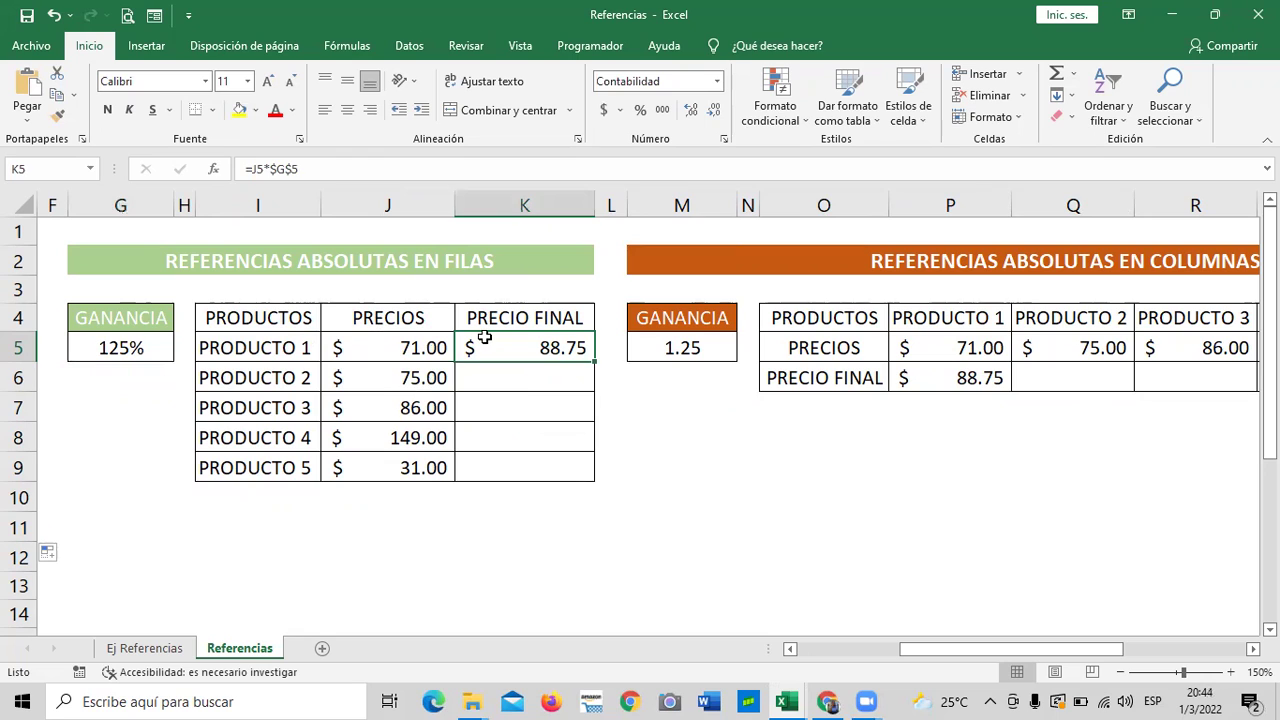
# Try clearing the GANANCIA value in G5, and undo the last two changes.
pyautogui.click(108, 347)
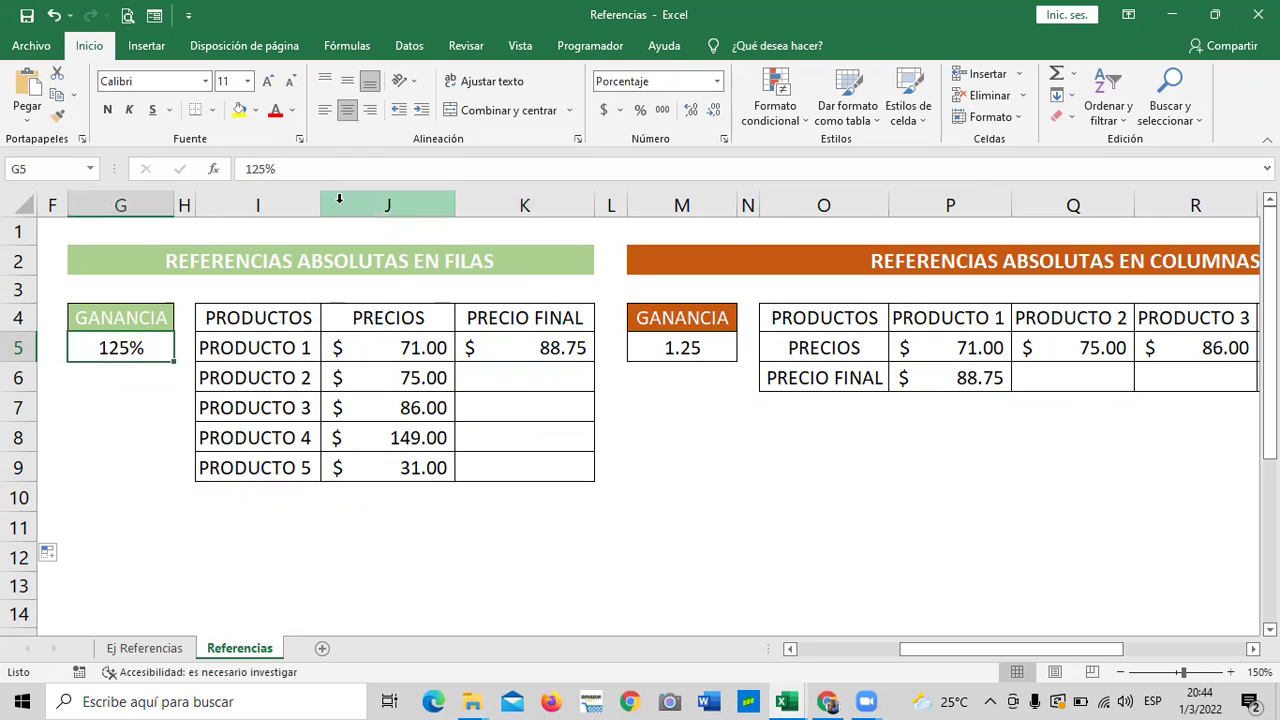
pyautogui.click(336, 170)
pyautogui.press('BackSpace')
pyautogui.press('BackSpace')
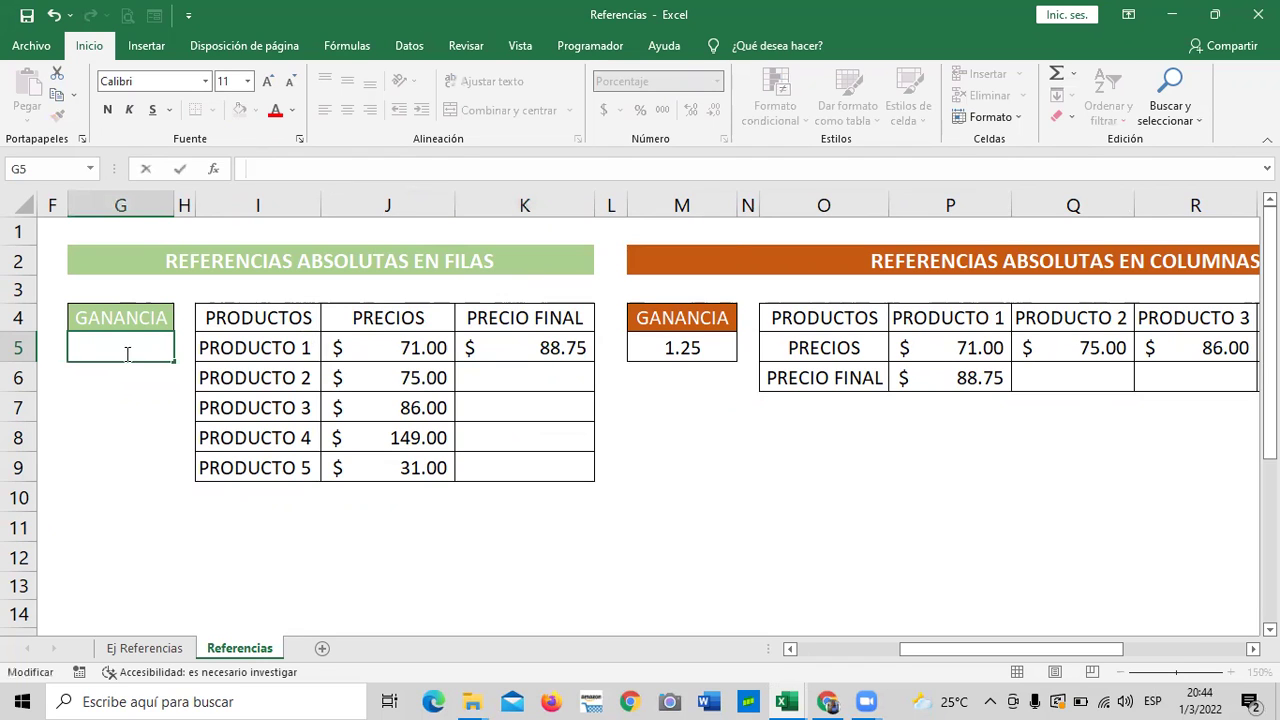
pyautogui.click(158, 497)
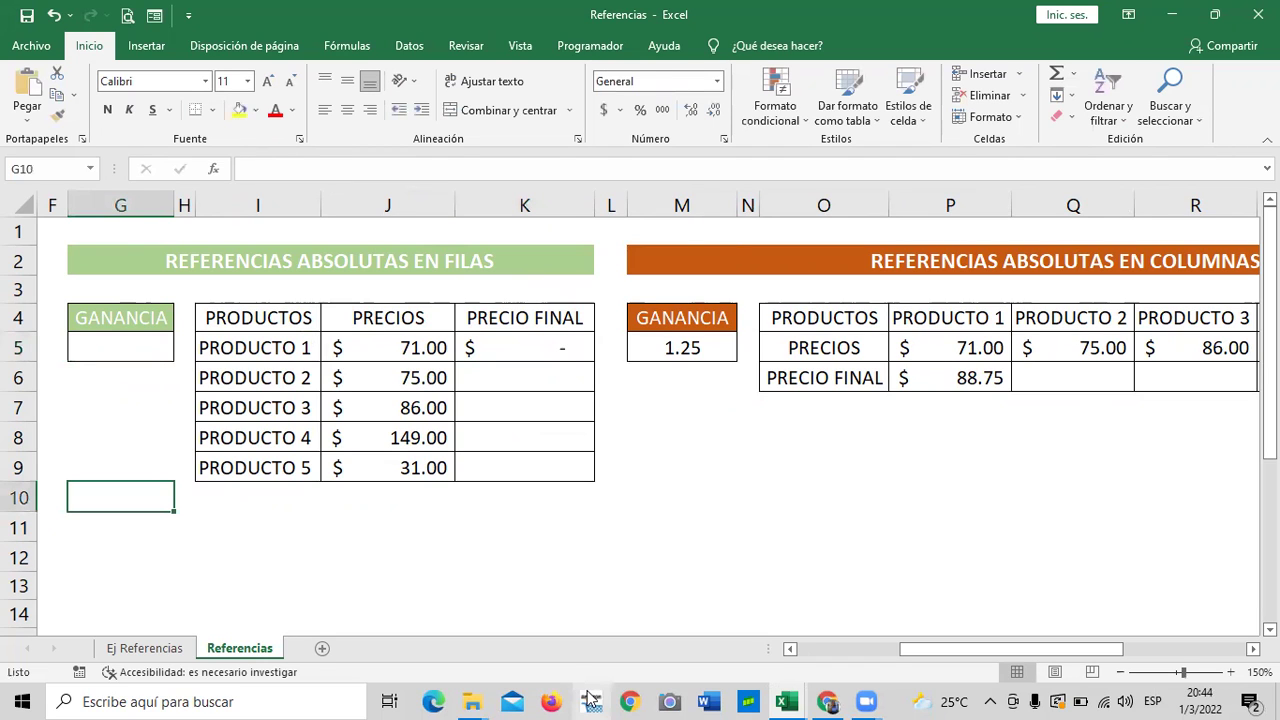
pyautogui.hotkey('ctrl', 'z')
pyautogui.hotkey('ctrl', 'z')
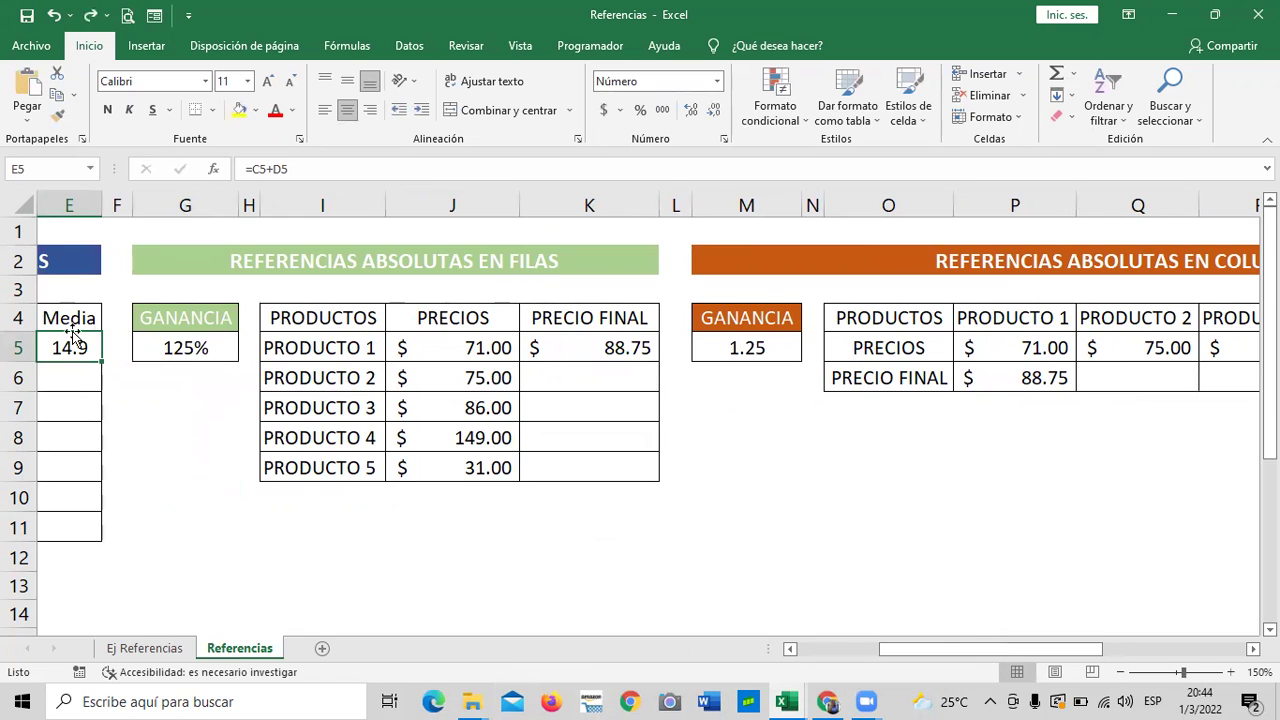
# Refill the Media formula from E5 down through E11 in the REFERENCIAS RELATIVAS table.
pyautogui.moveTo(101, 362); pyautogui.dragTo(126, 531)
pyautogui.click(169, 528)
pyautogui.click(190, 345)
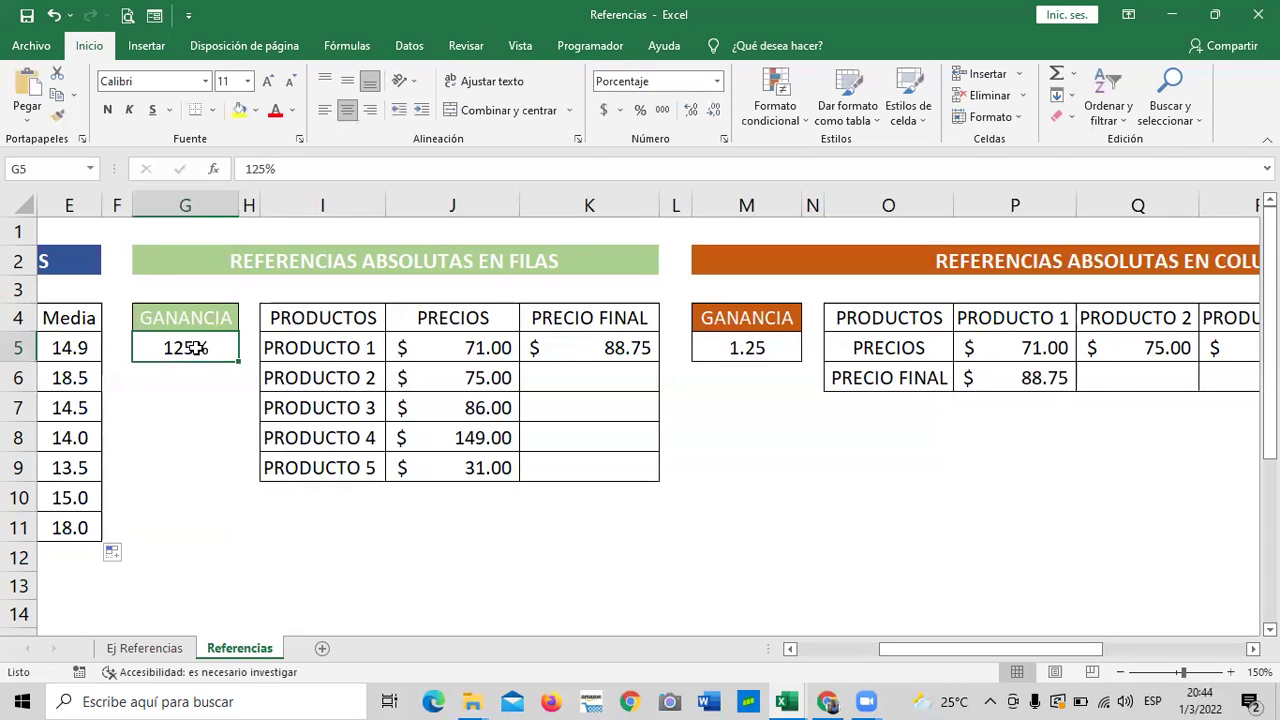
# Clear the existing PRECIO FINAL formula for PRODUCTO 1 in K5.
pyautogui.click(620, 345)
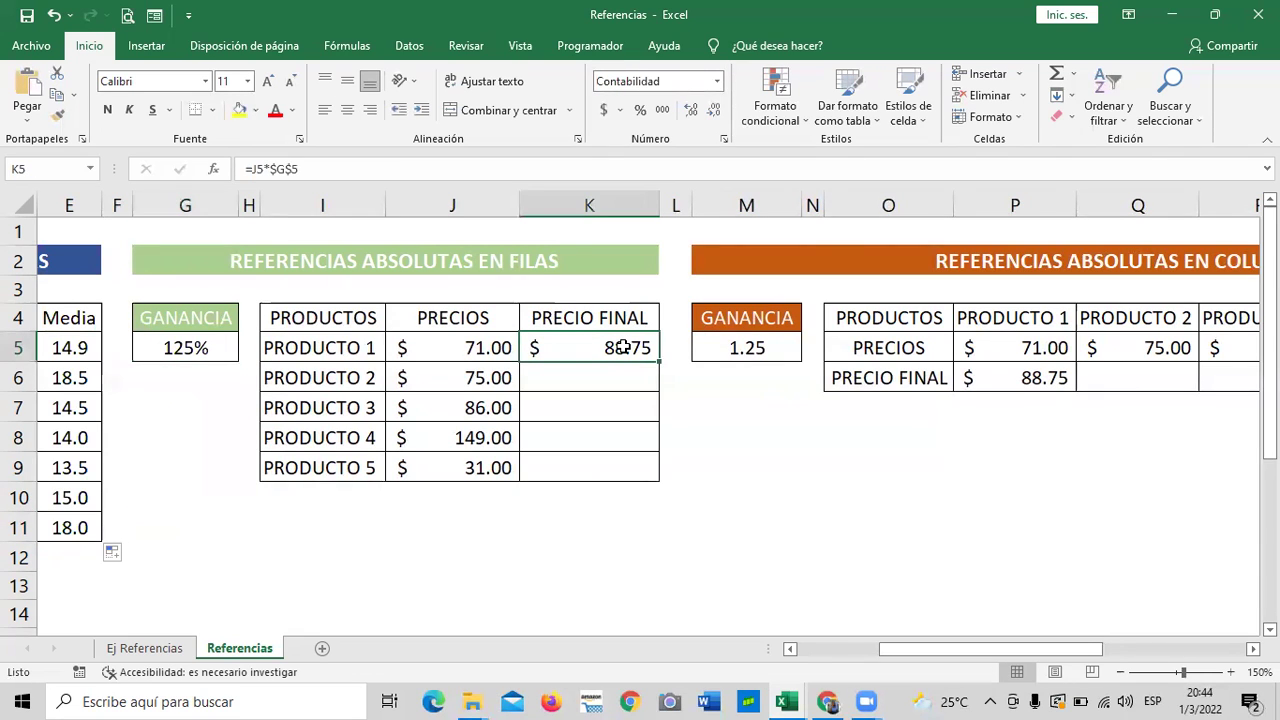
pyautogui.press('Delete')
pyautogui.click(789, 465)
# Enter the relative formula =J5*G5 in K5 under PRECIO FINAL and fill it down through K9.
pyautogui.click(590, 340)
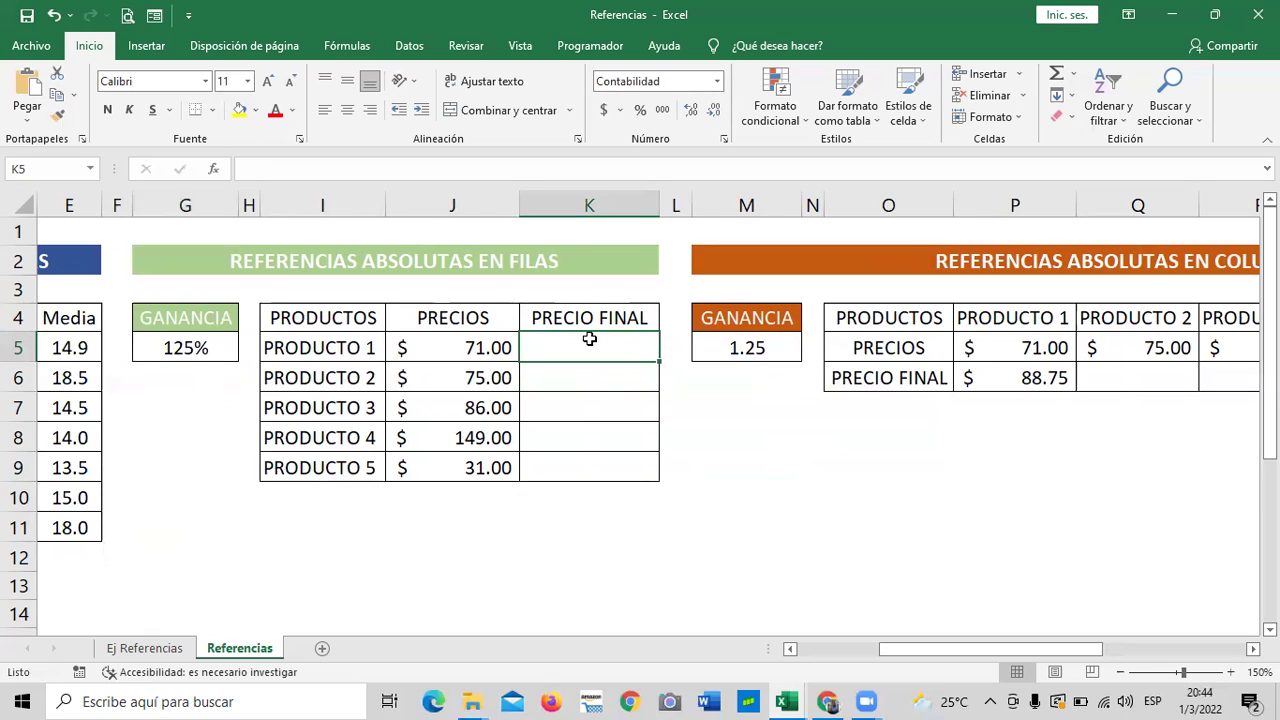
pyautogui.write('=')
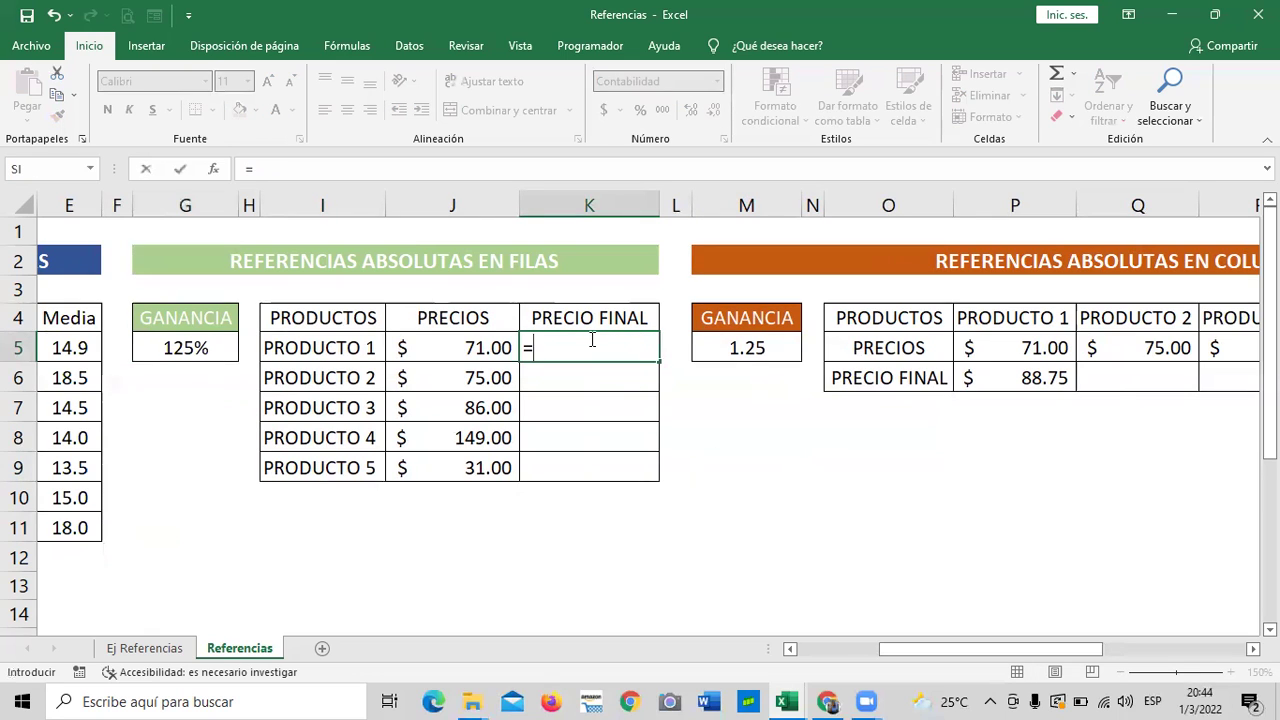
pyautogui.click(456, 343)
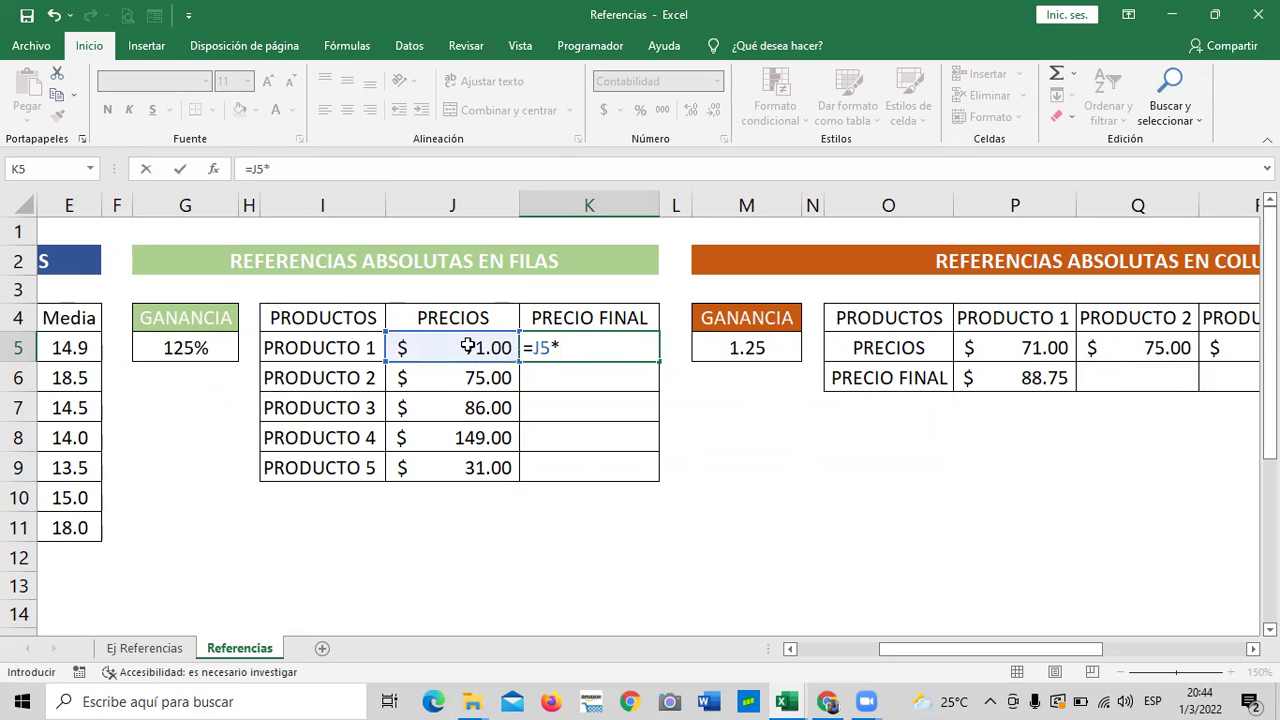
pyautogui.click(176, 344)
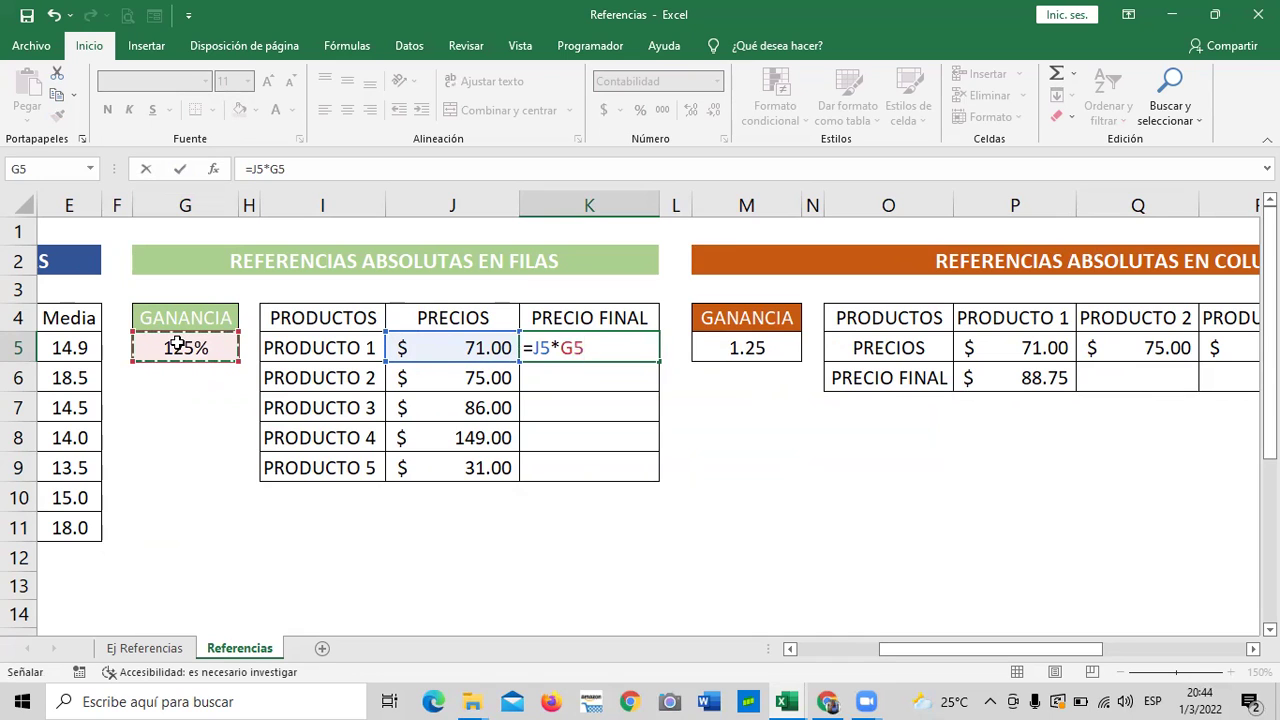
pyautogui.press('Return')
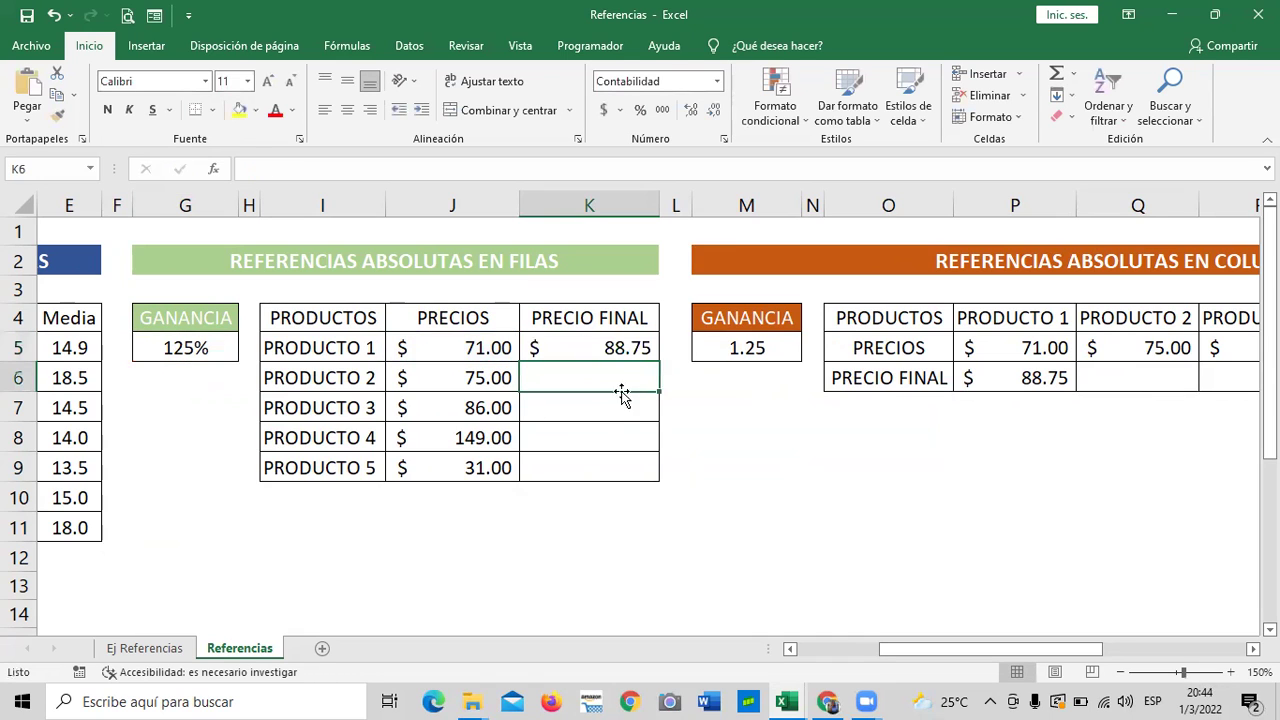
pyautogui.click(603, 344)
pyautogui.moveTo(660, 366); pyautogui.dragTo(651, 480)
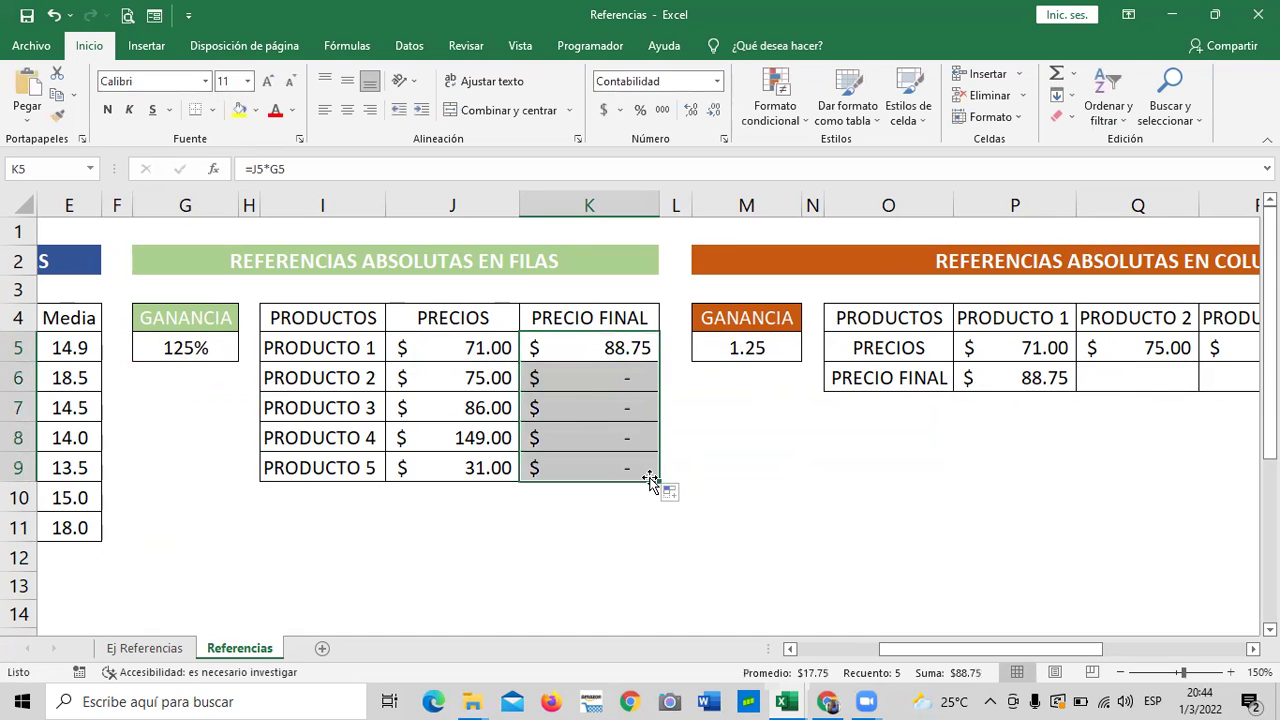
# Inspect the copied PRECIO FINAL formula for PRODUCTO 5 in K9 to see which cells it references.
pyautogui.click(594, 474)
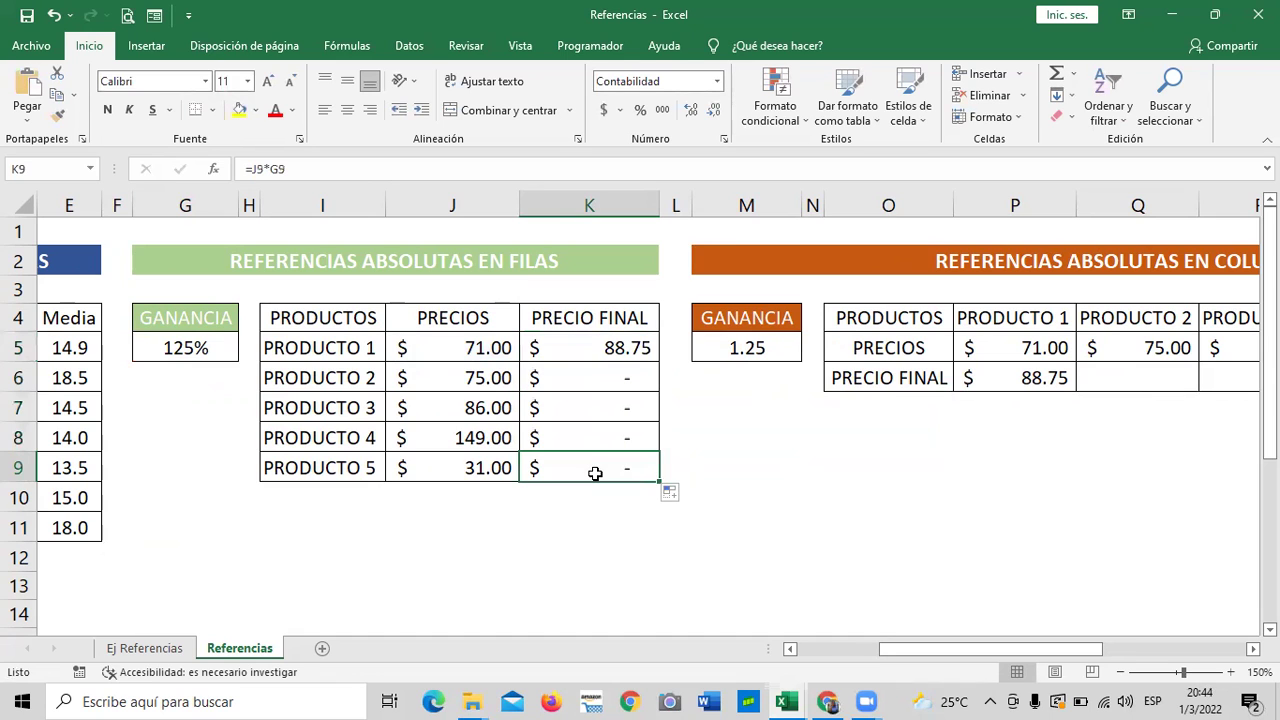
pyautogui.click(446, 170)
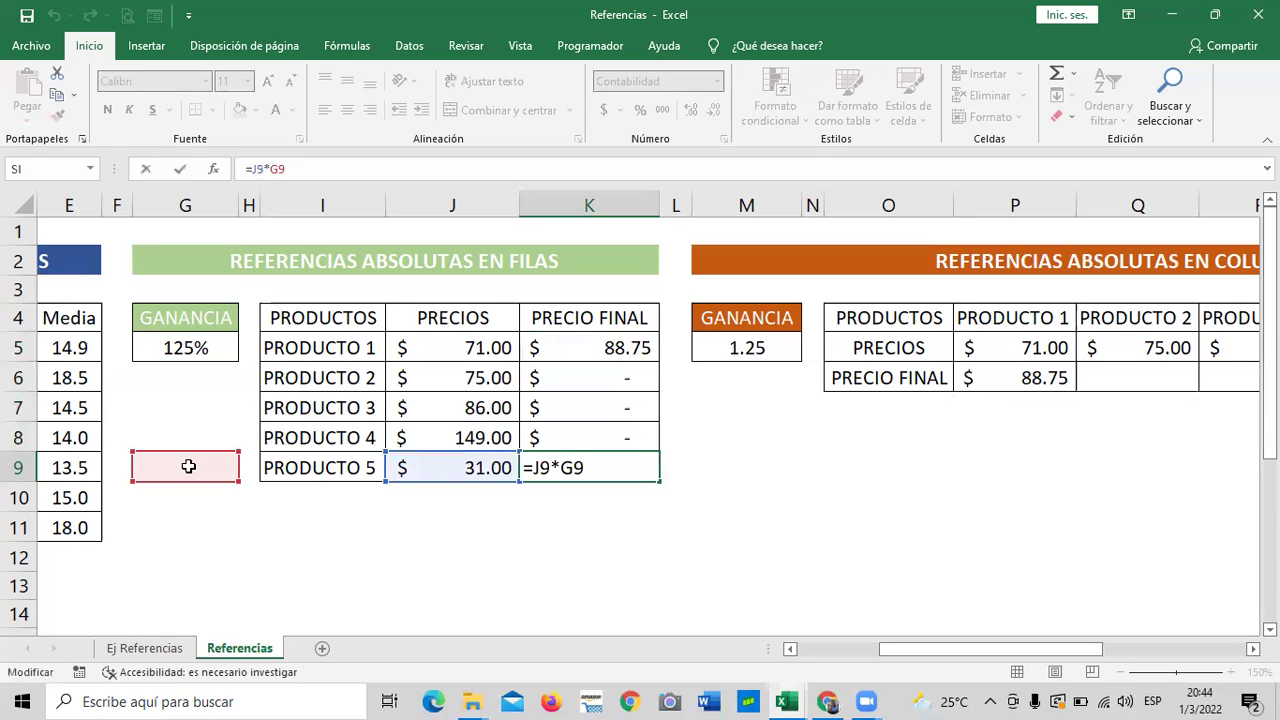
pyautogui.click(607, 468)
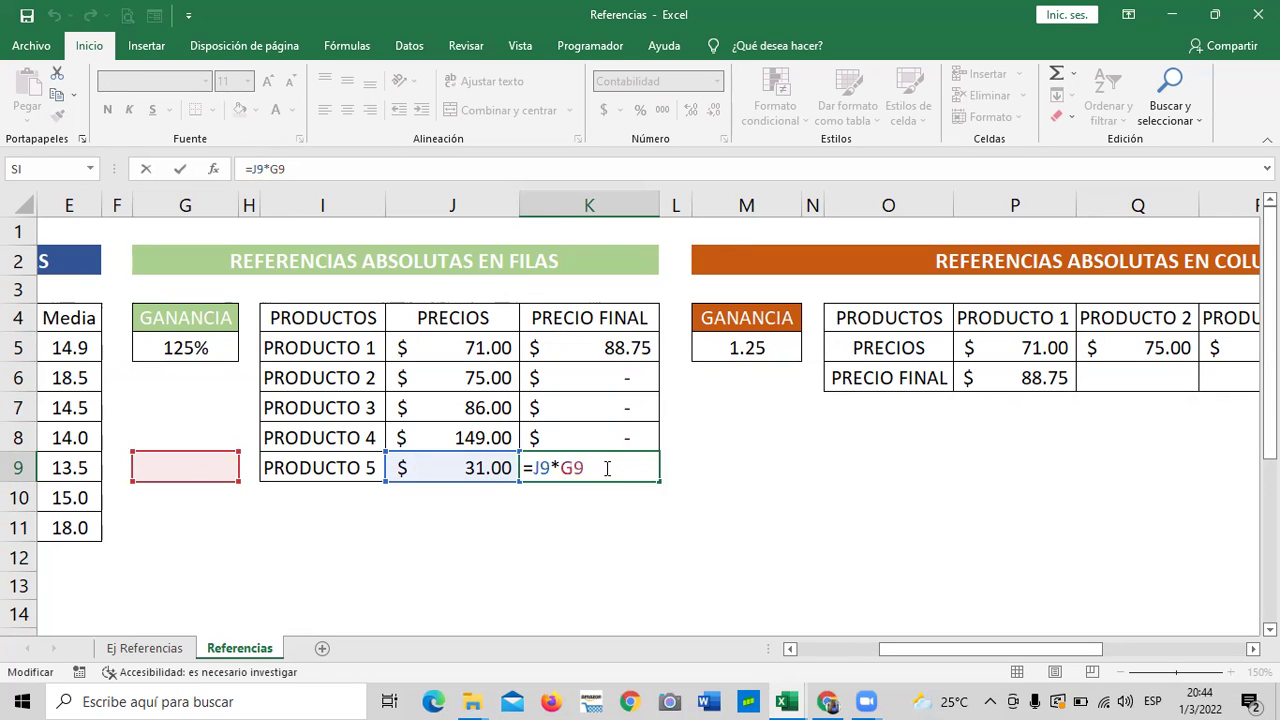
pyautogui.hotkey('ctrl', 'Return')
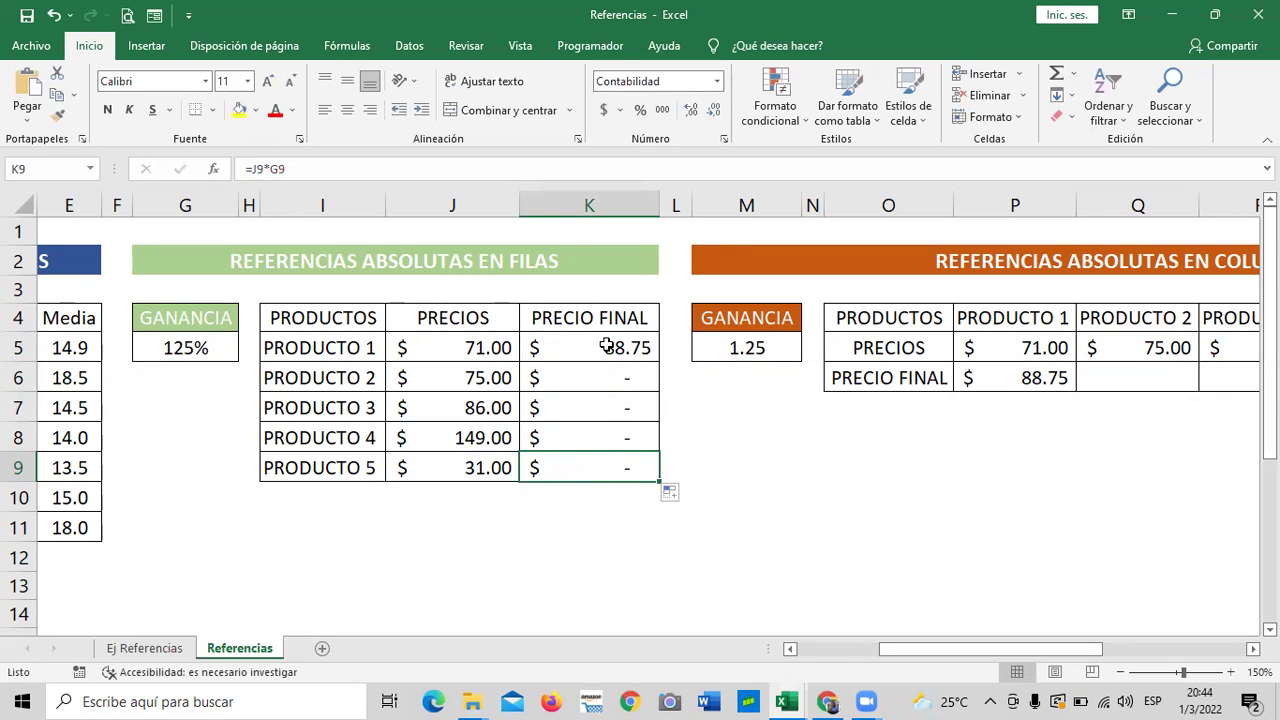
# Fix the row of the GANANCIA reference in K5 so the formula reads =J5*G$5, and fill it down through K9.
pyautogui.click(607, 345)
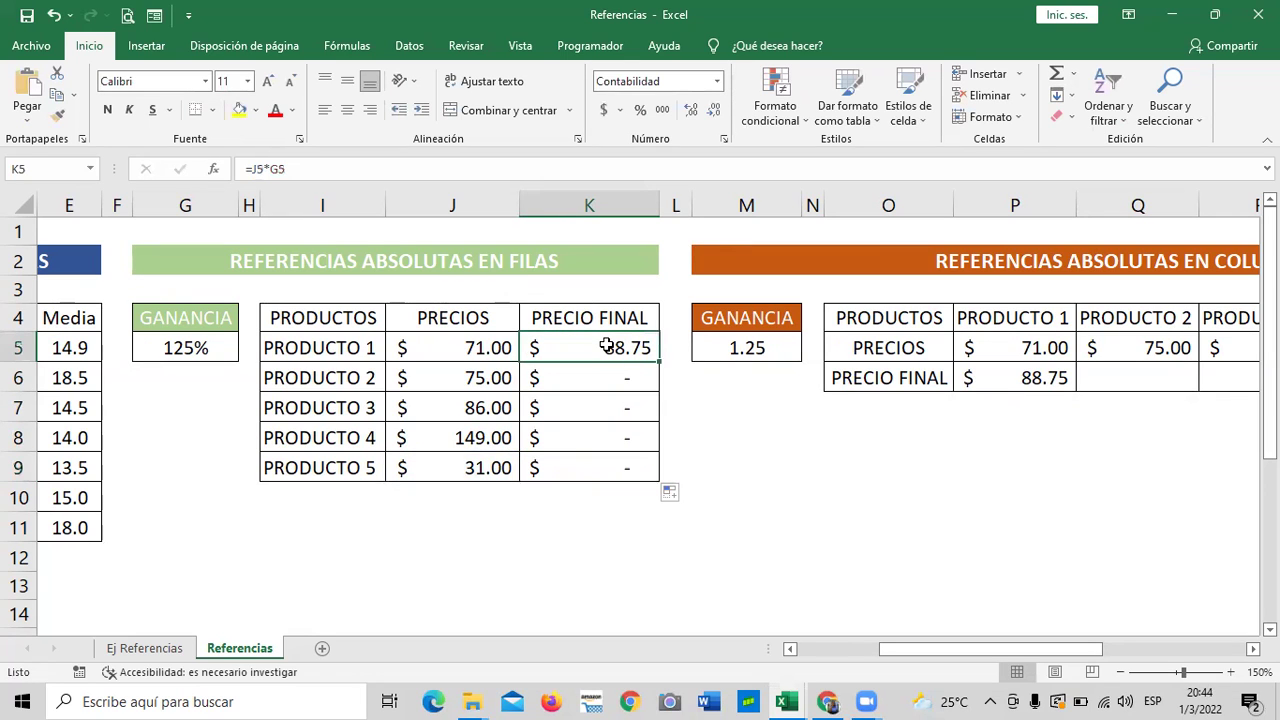
pyautogui.click(272, 168)
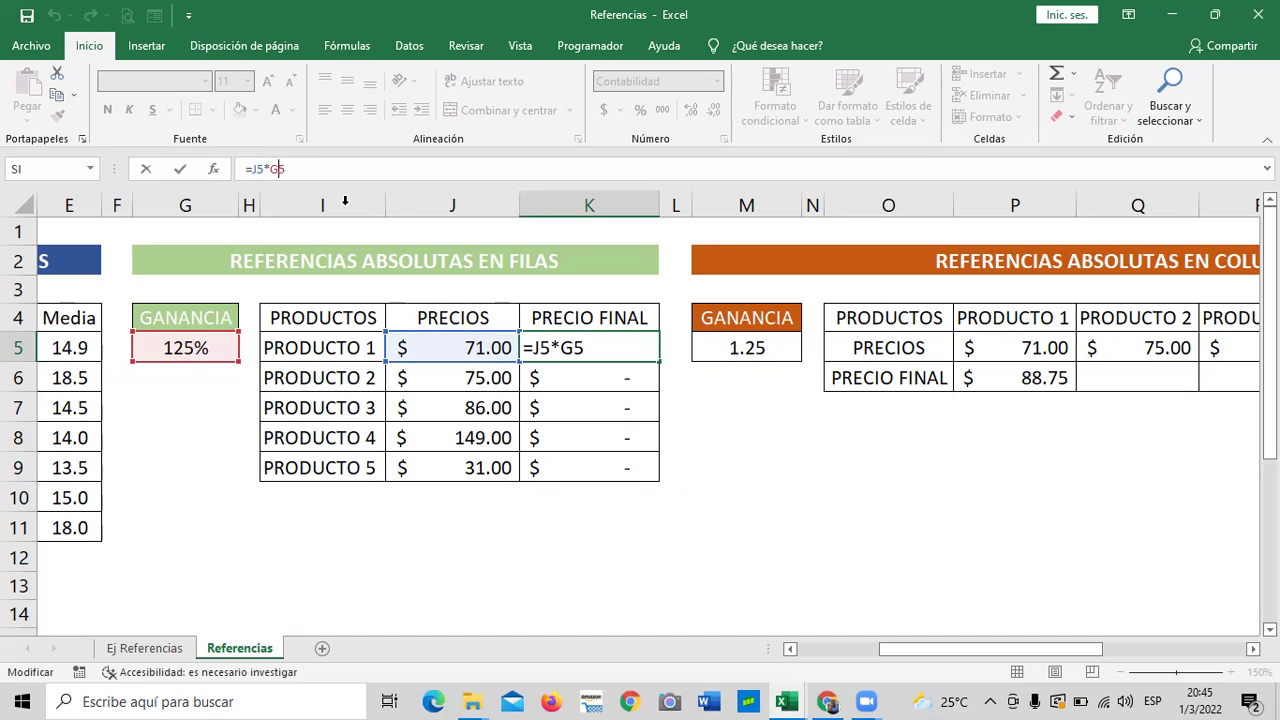
pyautogui.press('Left')
pyautogui.write('$')
pyautogui.click(416, 169)
pyautogui.press('Return')
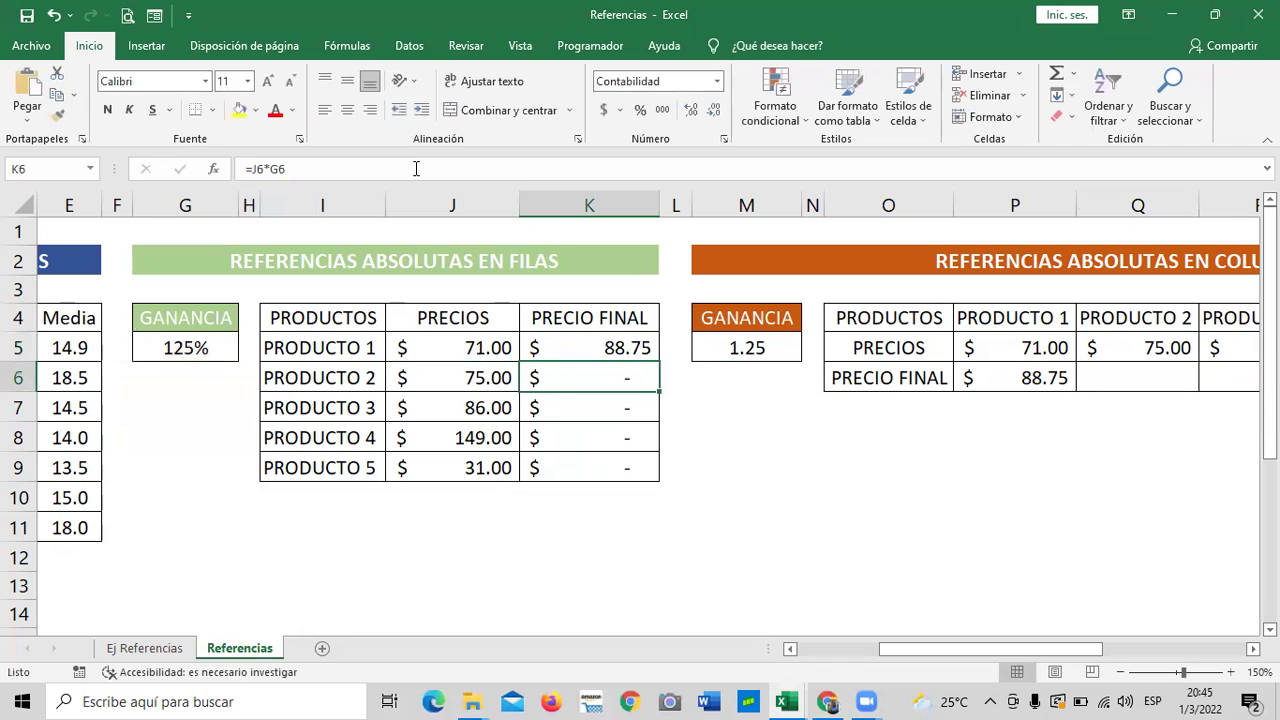
pyautogui.click(636, 347)
pyautogui.moveTo(655, 356); pyautogui.dragTo(661, 474)
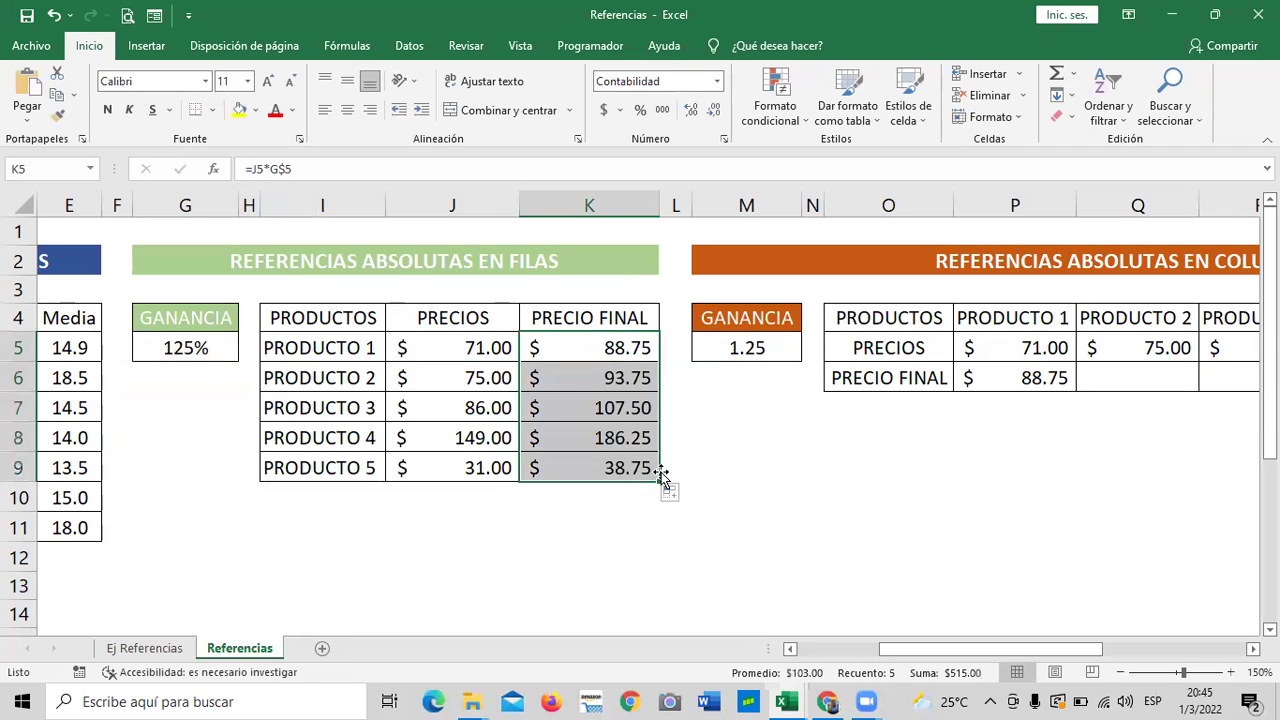
# Check the references in the copied PRECIO FINAL formulas for PRODUCTO 4 in K8 and PRODUCTO 5 in K9.
pyautogui.click(577, 356)
pyautogui.click(563, 437)
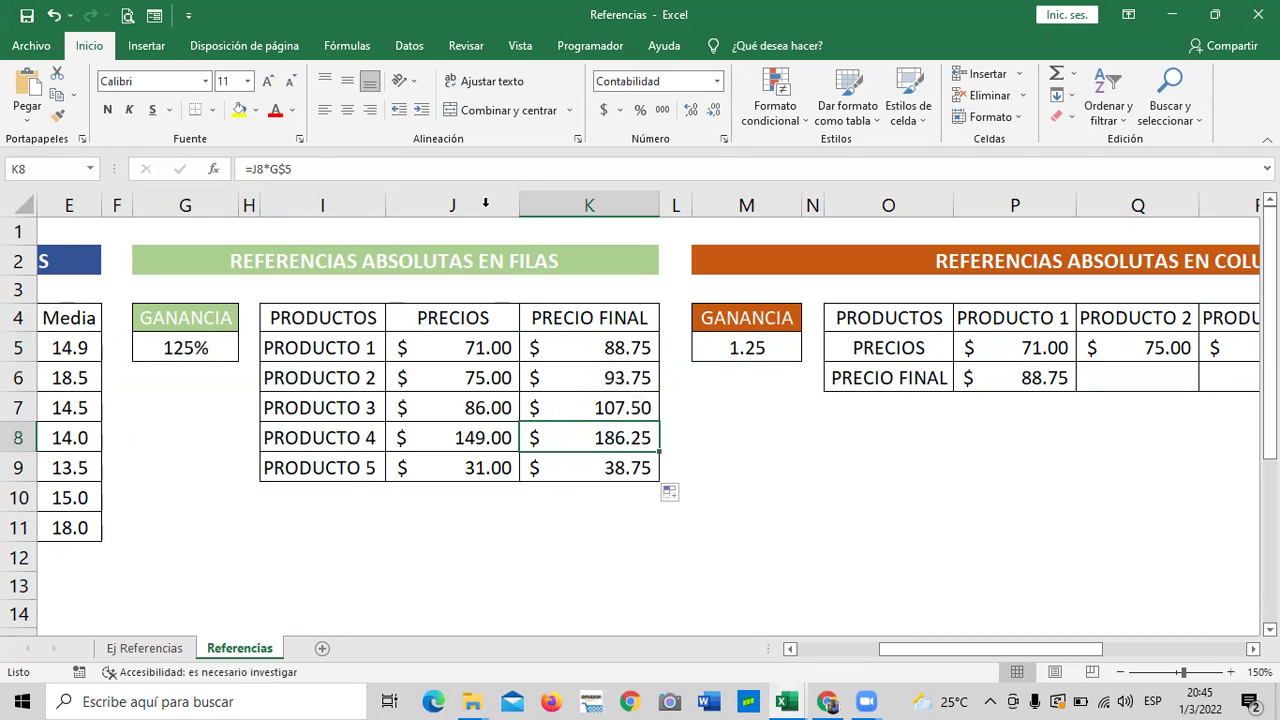
pyautogui.click(474, 170)
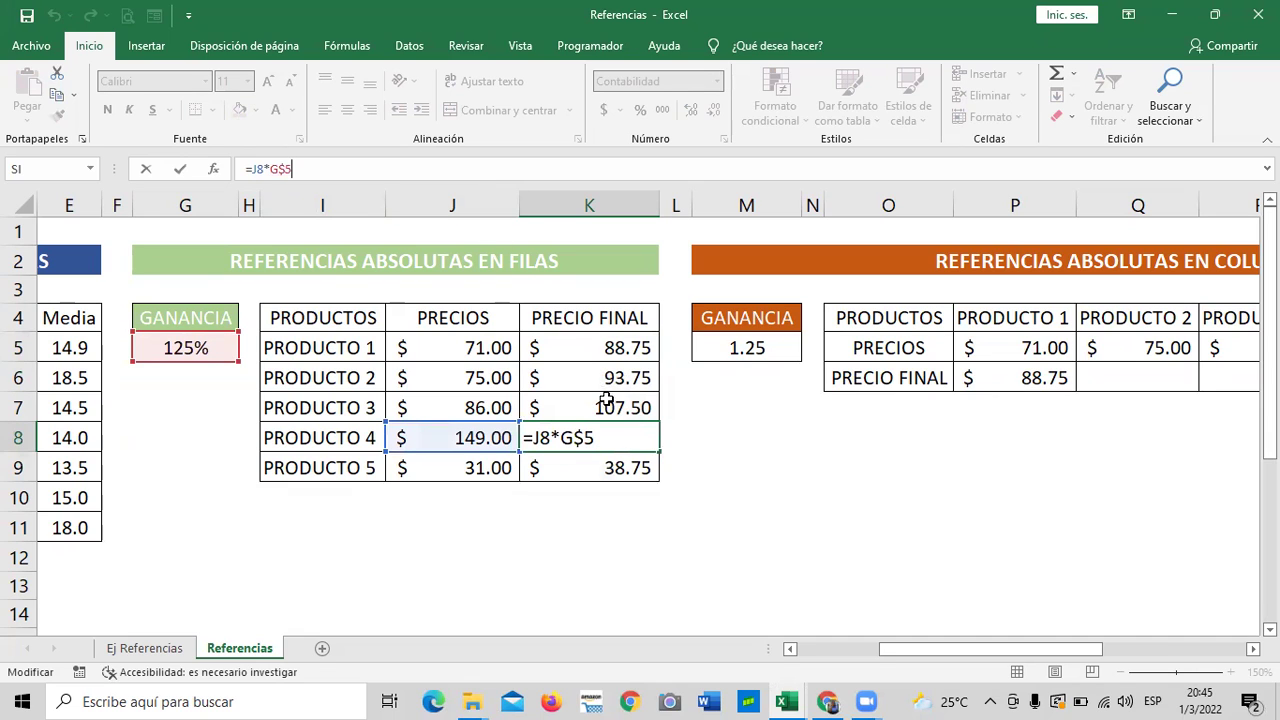
pyautogui.click(584, 468)
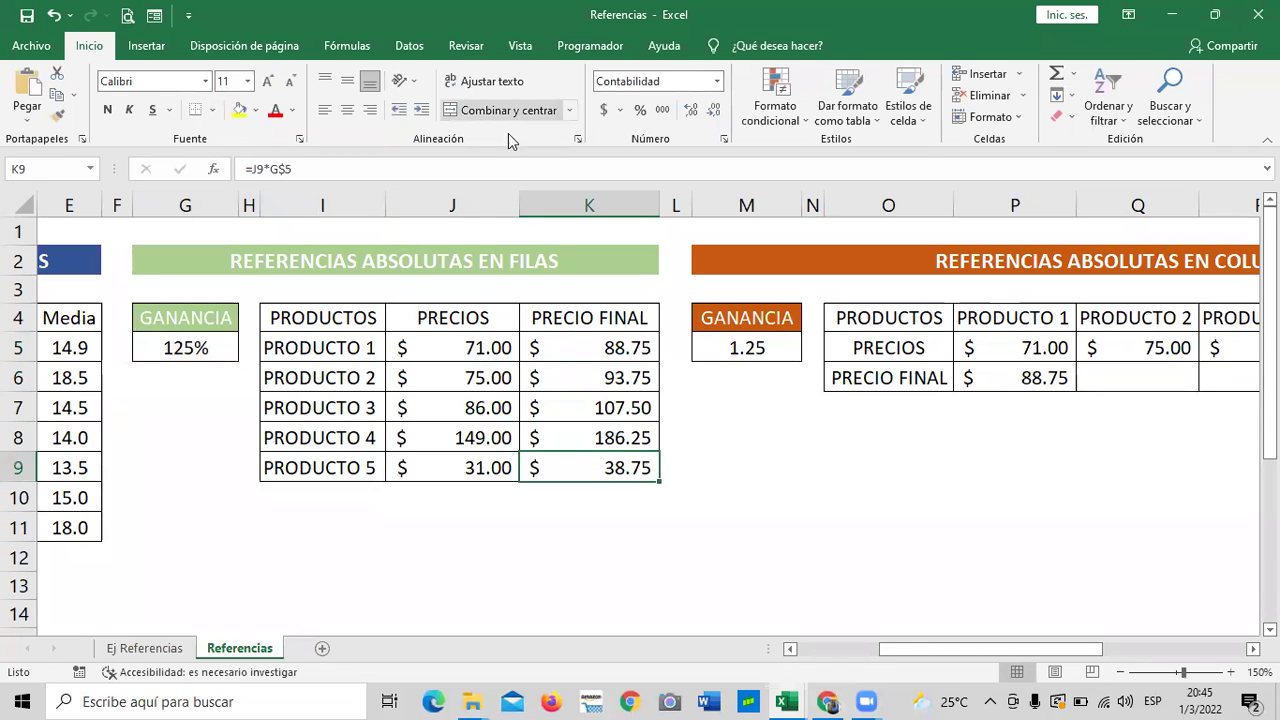
pyautogui.click(502, 168)
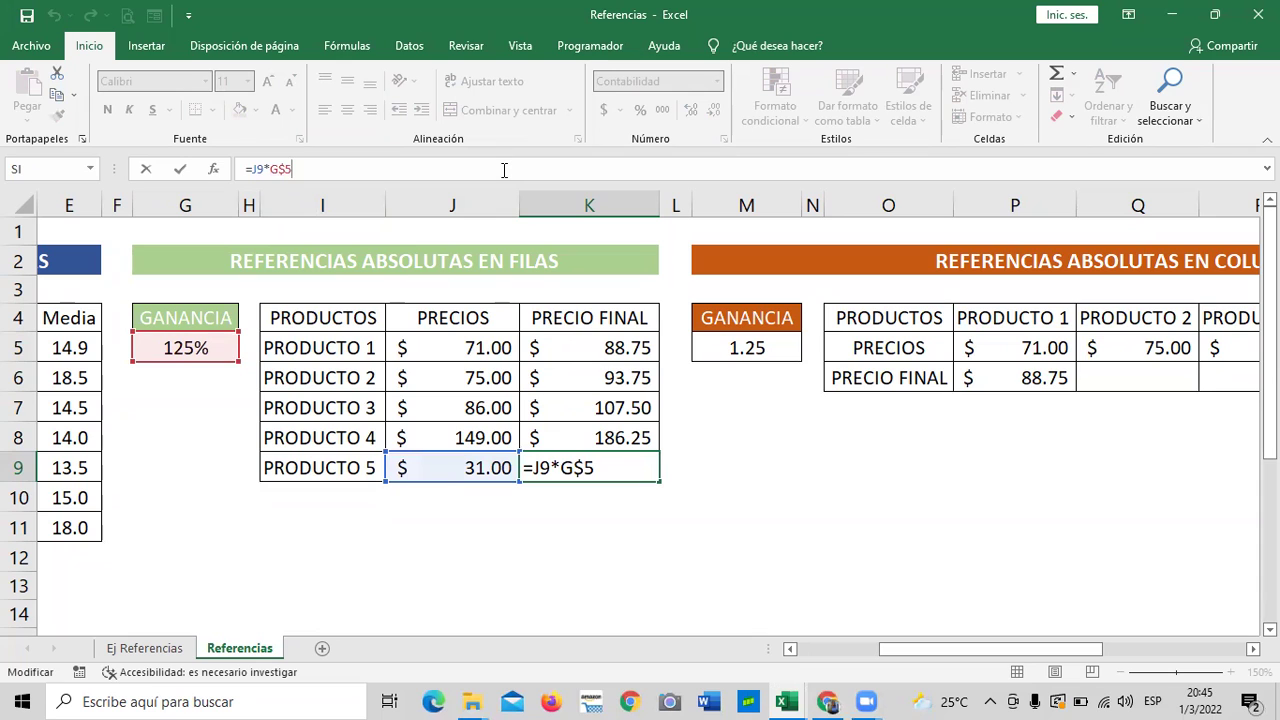
pyautogui.press('Return')
# Make the GANANCIA reference in K5 fully absolute as =J5*$G$5, and fill the formula down through K9.
pyautogui.click(618, 346)
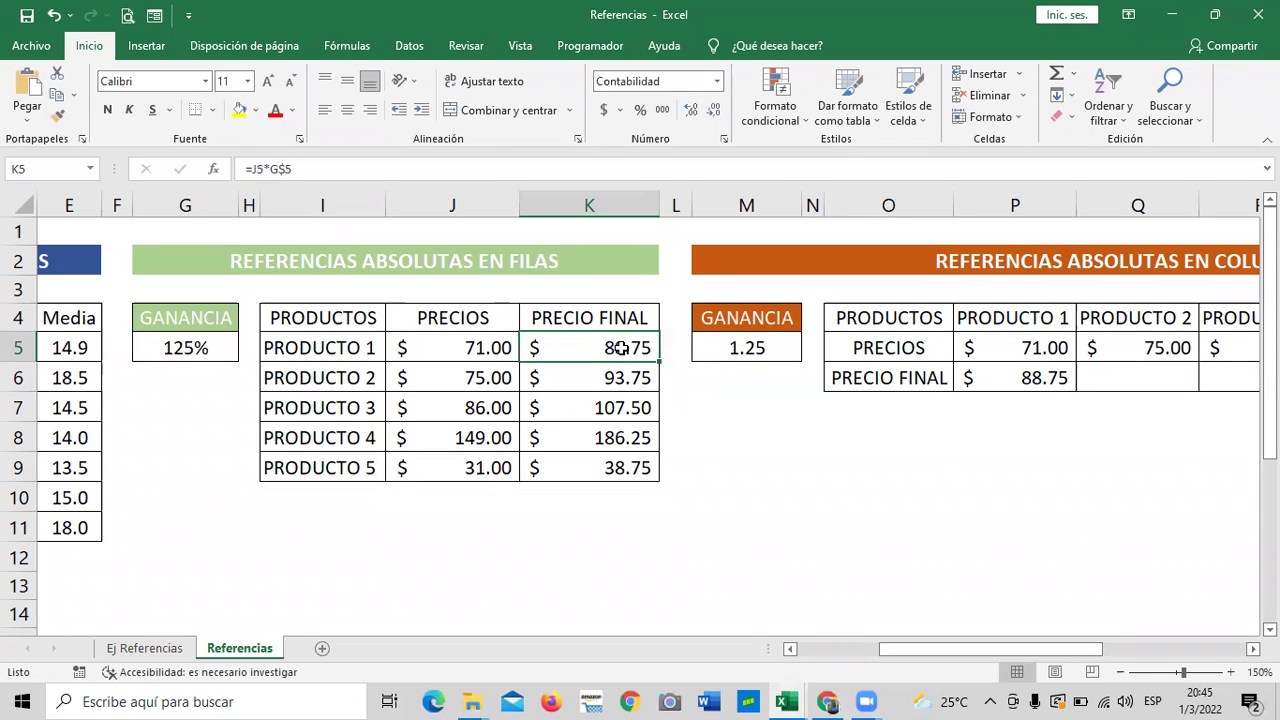
pyautogui.click(274, 169)
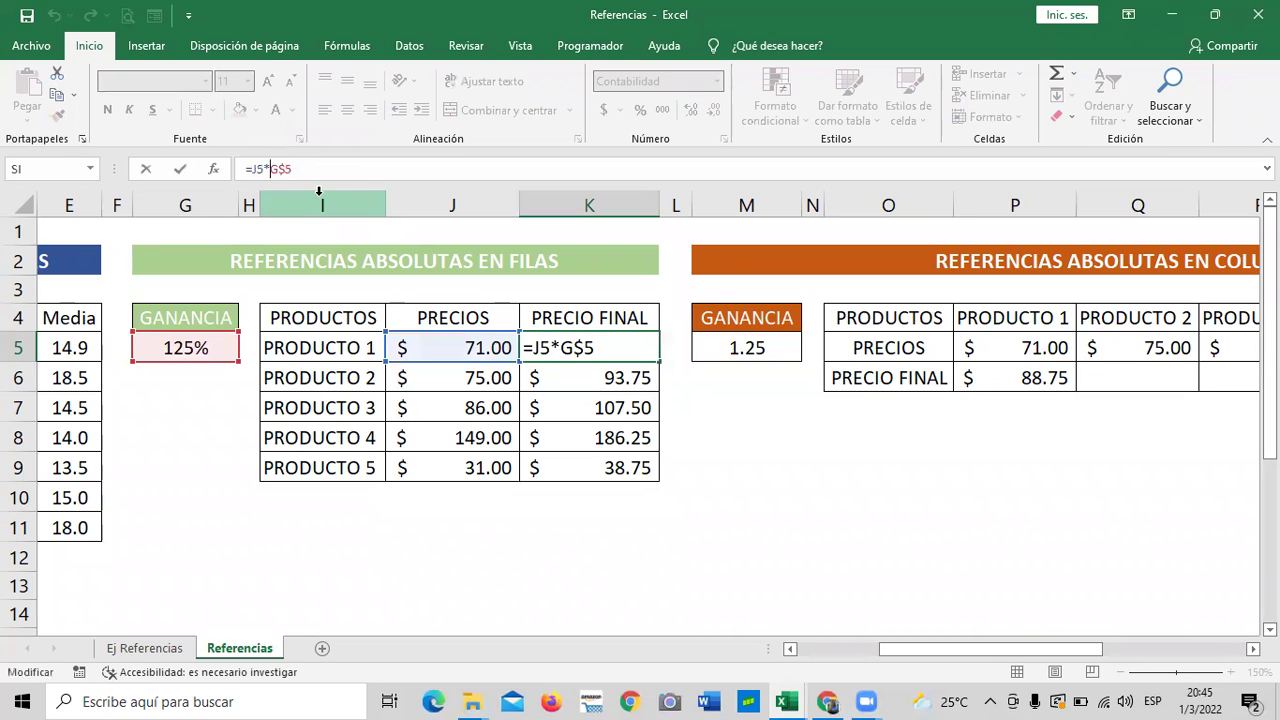
pyautogui.write('$')
pyautogui.press('Return')
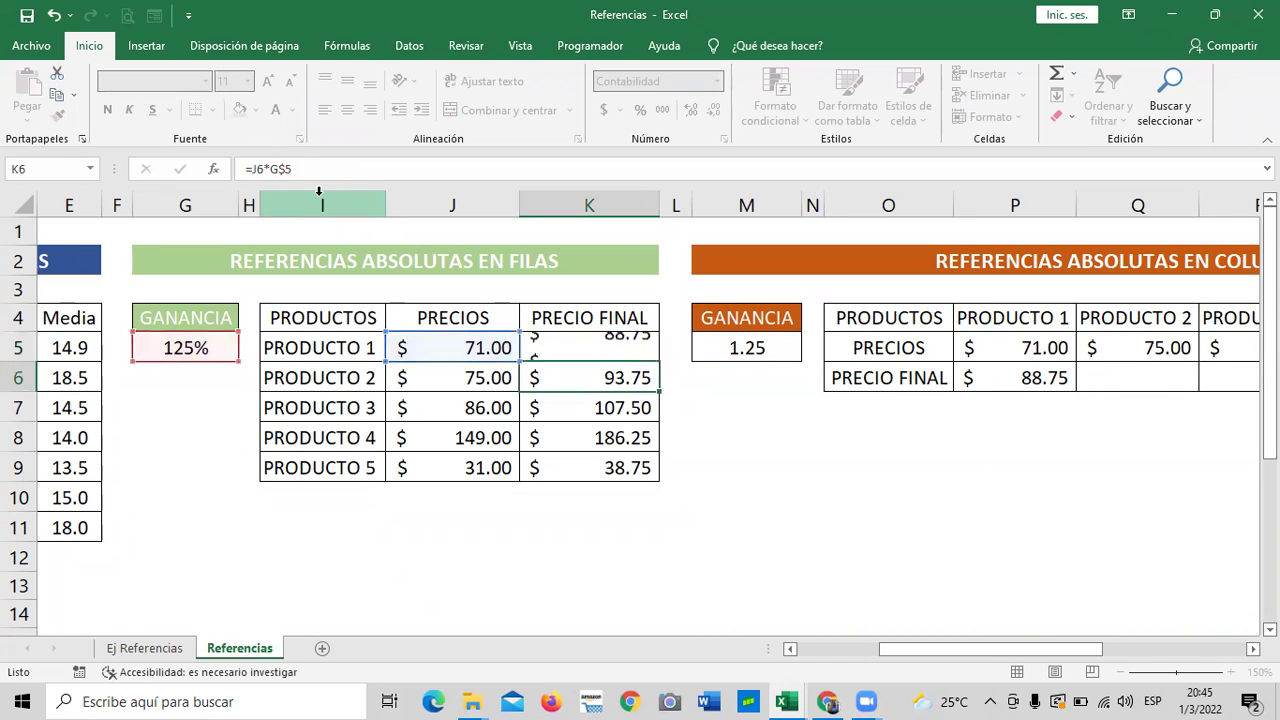
pyautogui.click(572, 353)
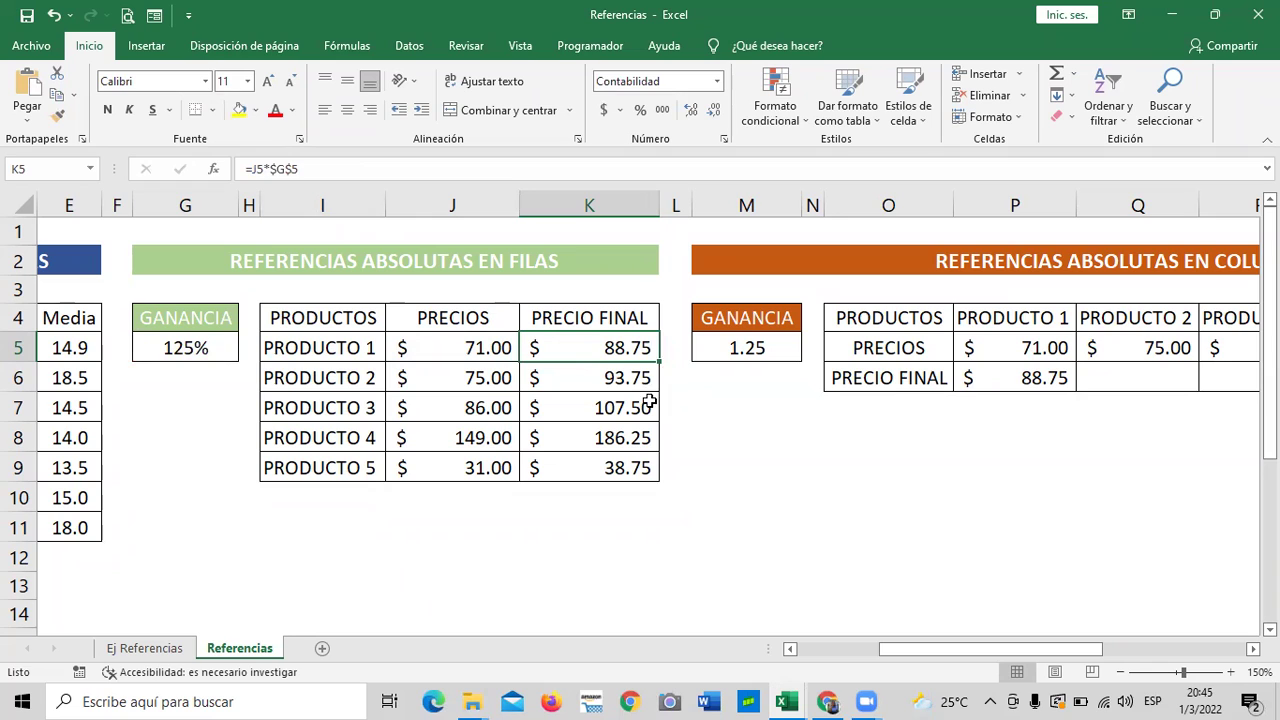
pyautogui.moveTo(659, 362); pyautogui.dragTo(652, 470)
pyautogui.click(742, 463)
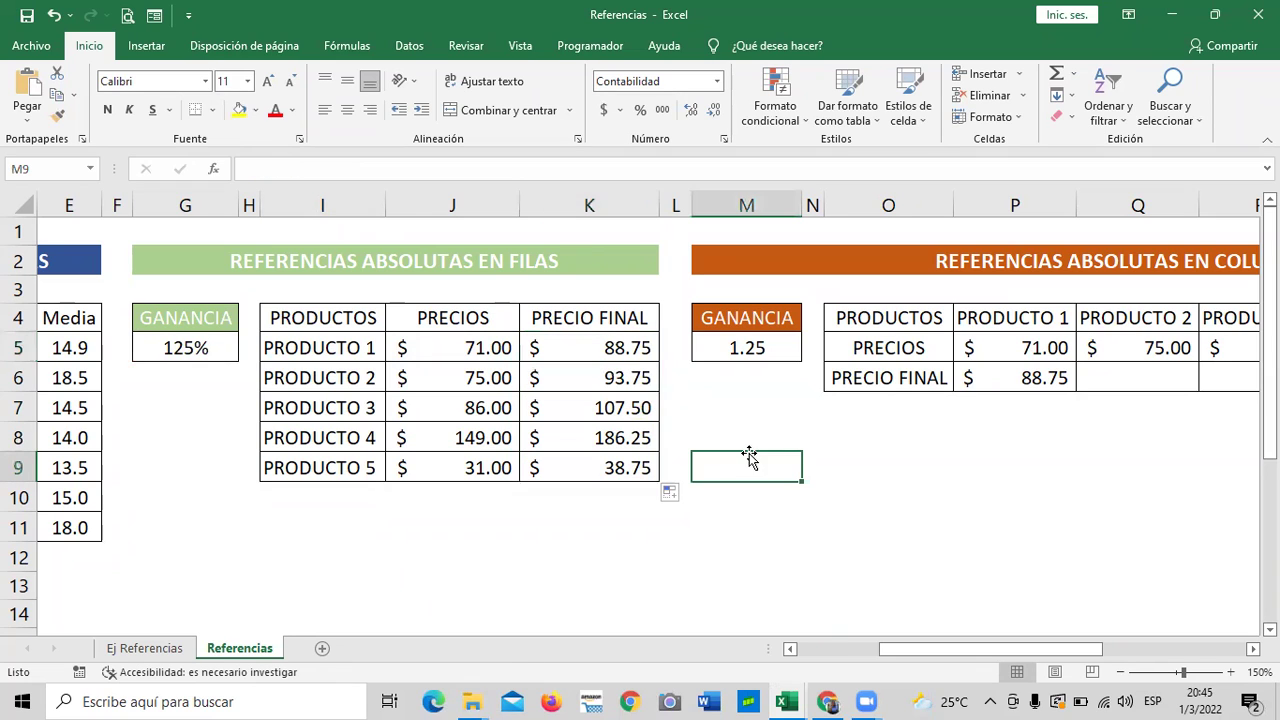
pyautogui.click(495, 523)
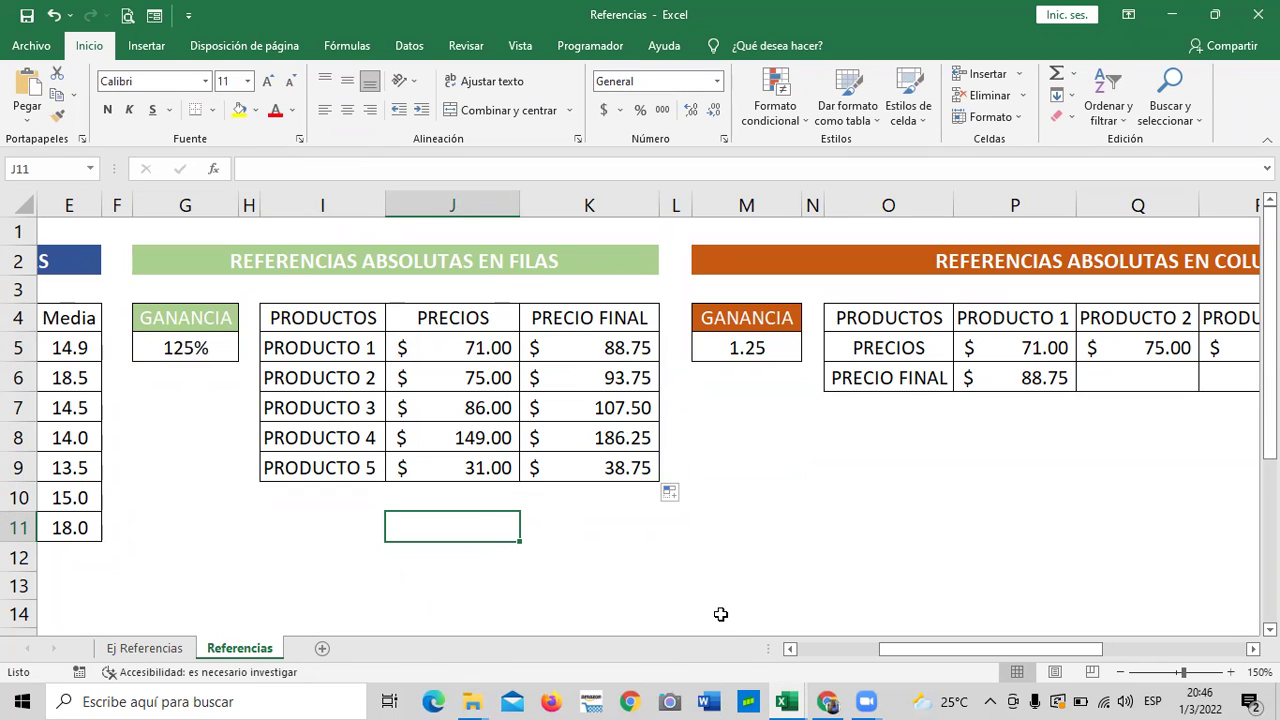
# Go to the REFERENCIAS ABSOLUTAS EN COLUMNAS exercise and examine the GANANCIA value in M5.
pyautogui.moveTo(939, 649); pyautogui.dragTo(1022, 620)
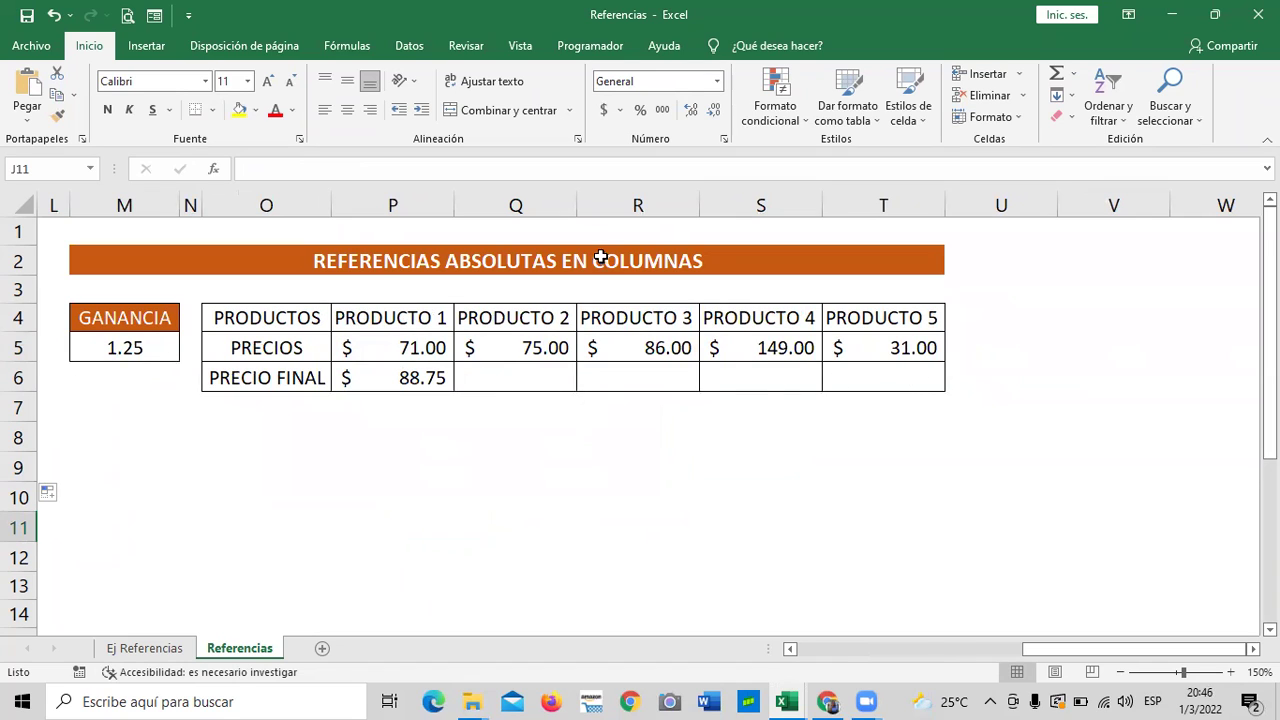
pyautogui.click(150, 352)
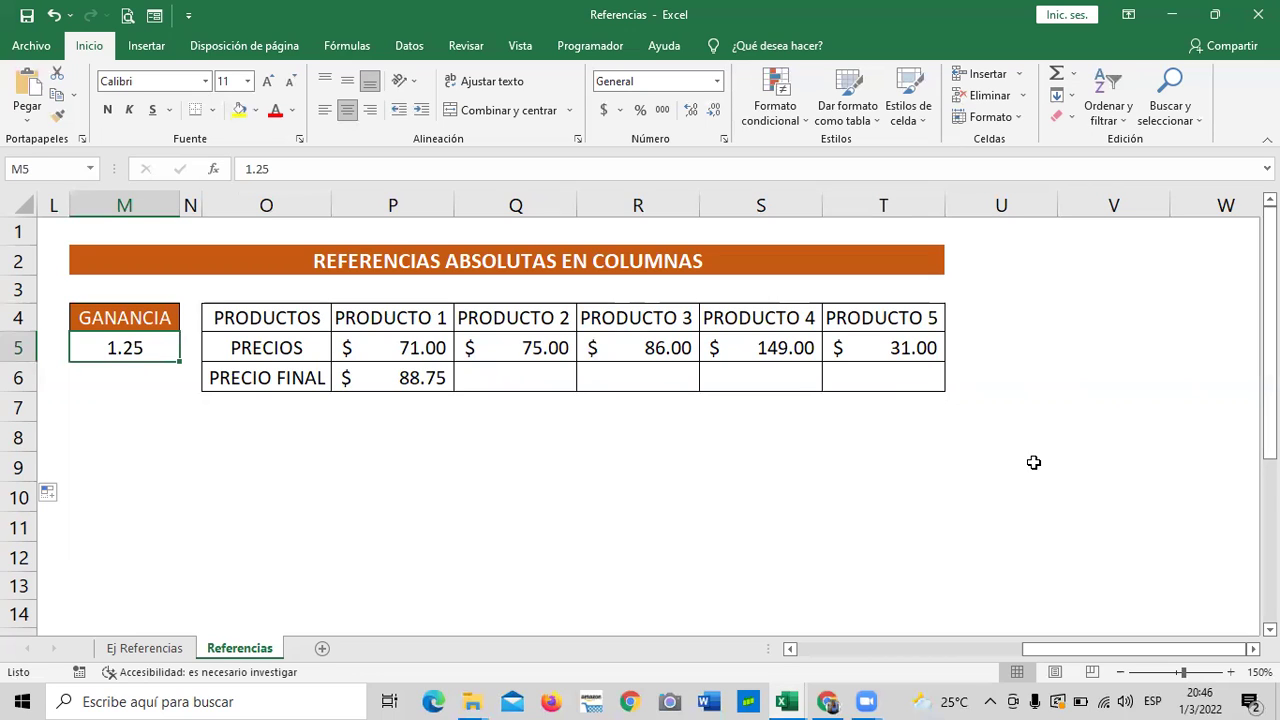
pyautogui.click(666, 491)
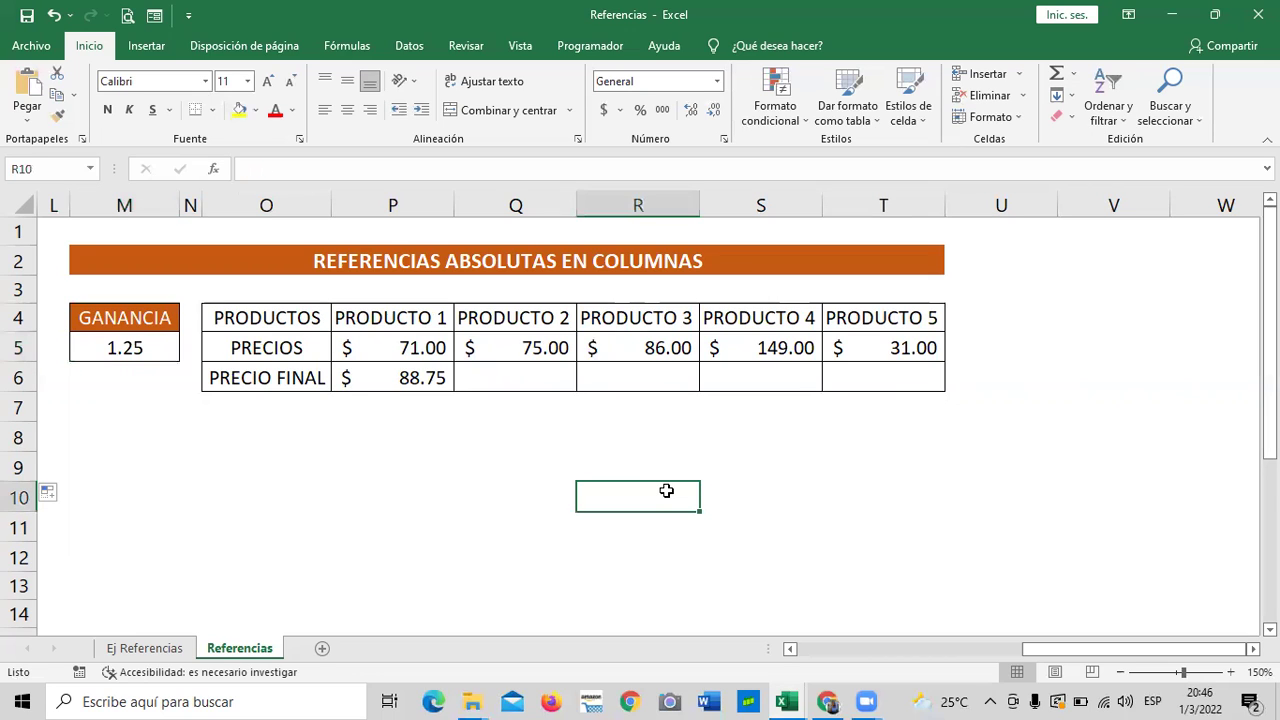
pyautogui.click(158, 347)
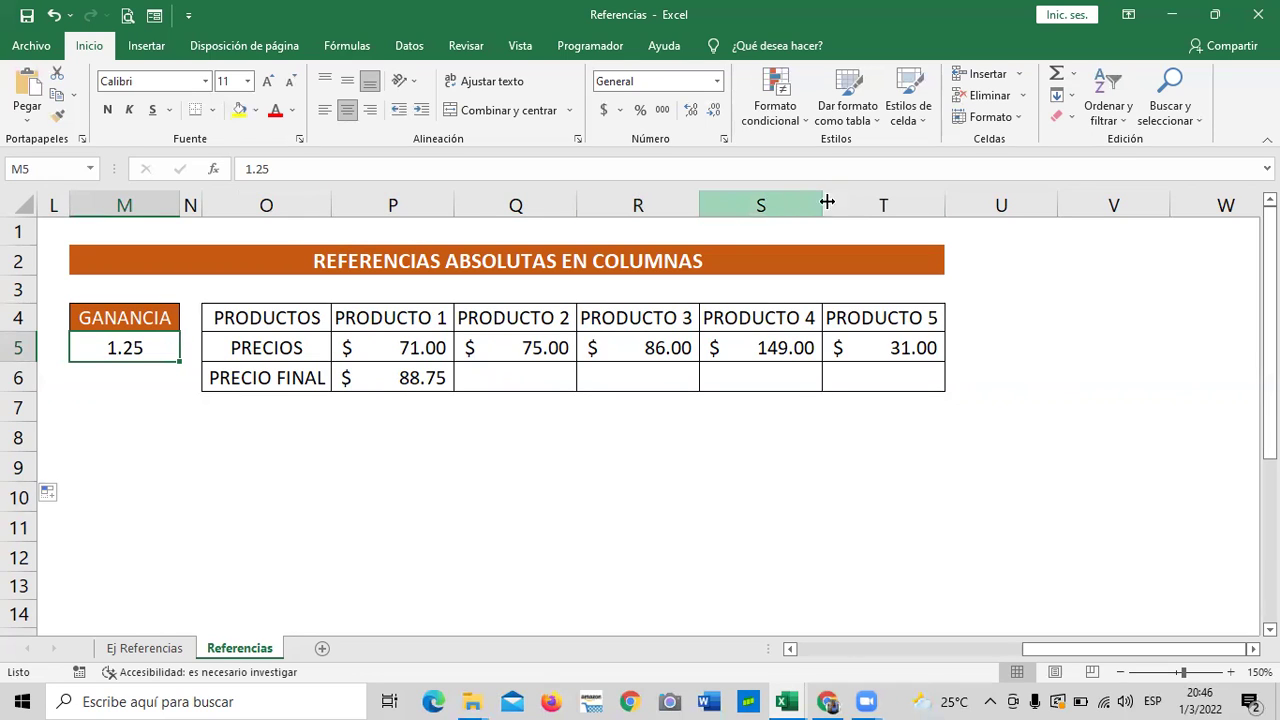
# Clear the PRECIO FINAL of PRODUCTO 1 in P6 and re-enter it with the relative formula =P5*M5.
pyautogui.click(368, 373)
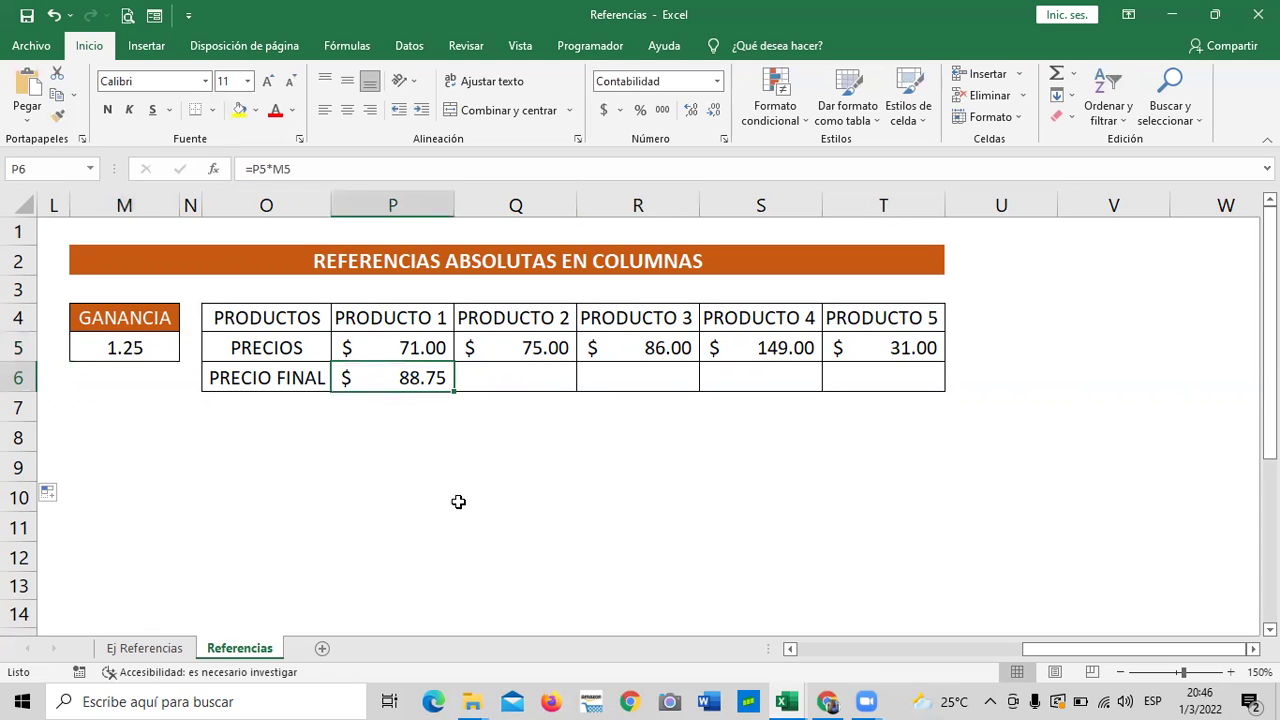
pyautogui.press('Delete')
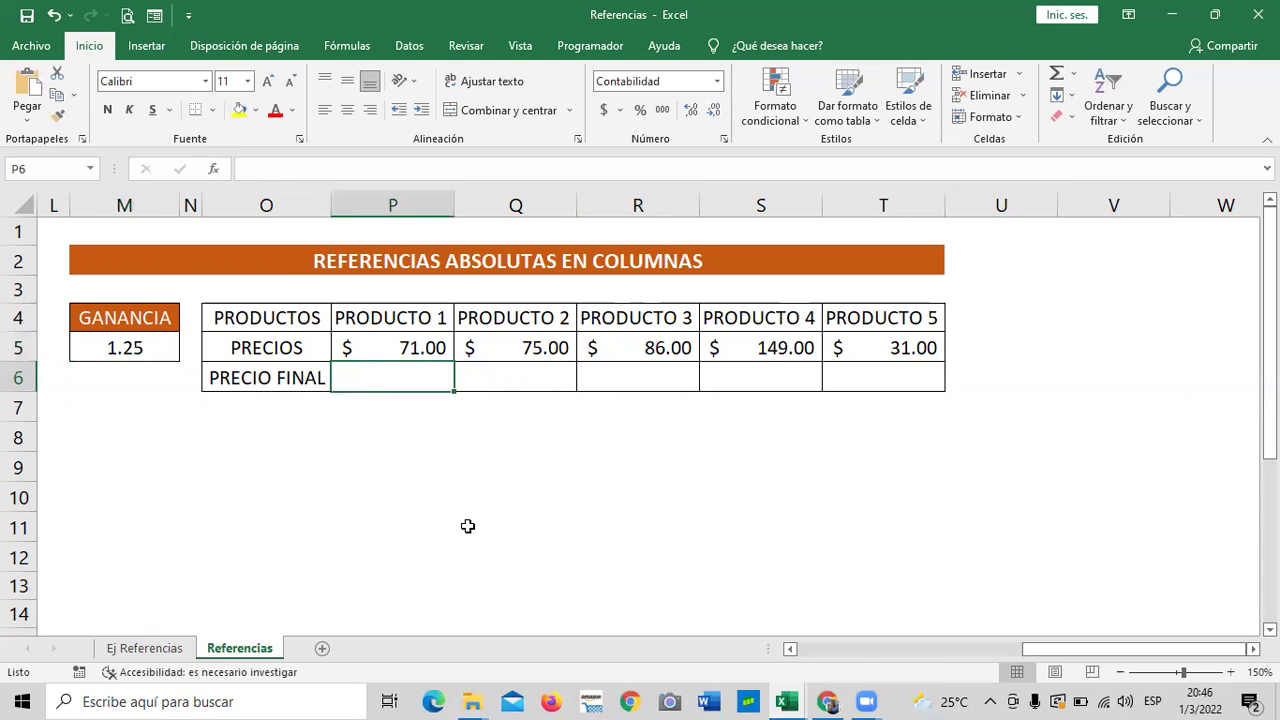
pyautogui.click(494, 517)
pyautogui.click(389, 381)
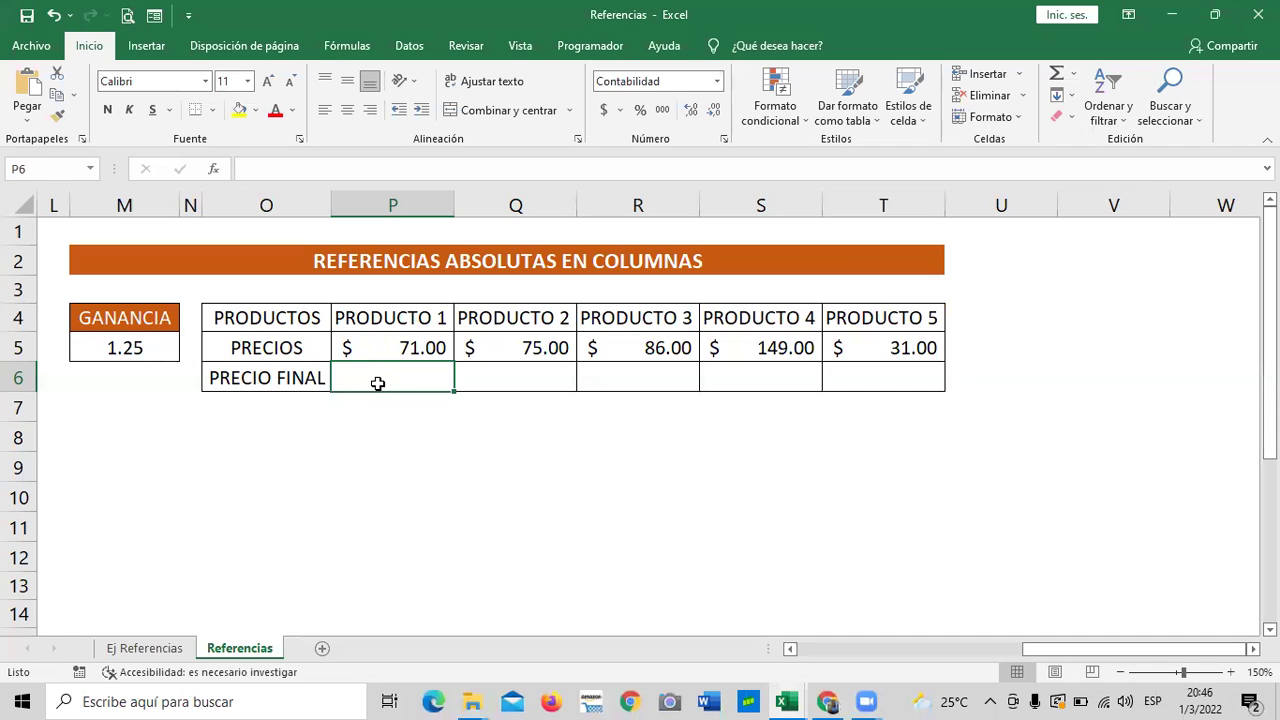
pyautogui.write('=')
pyautogui.click(380, 345)
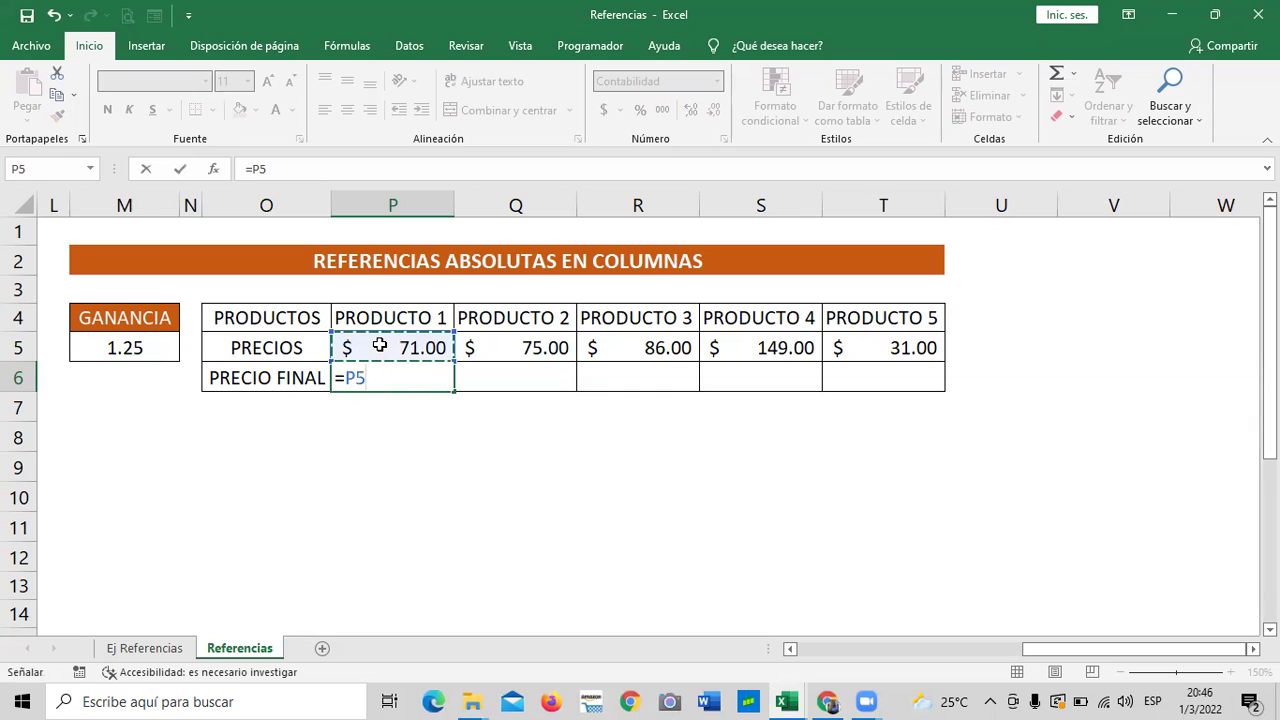
pyautogui.write('*')
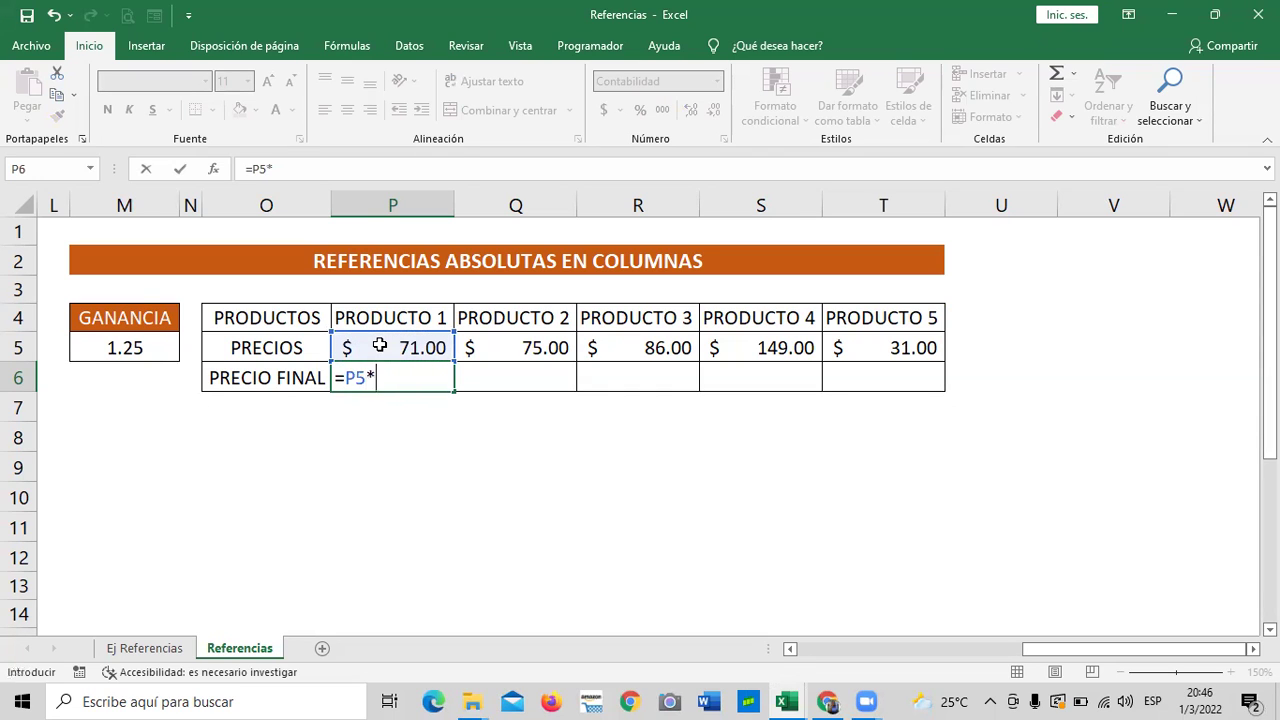
pyautogui.click(143, 346)
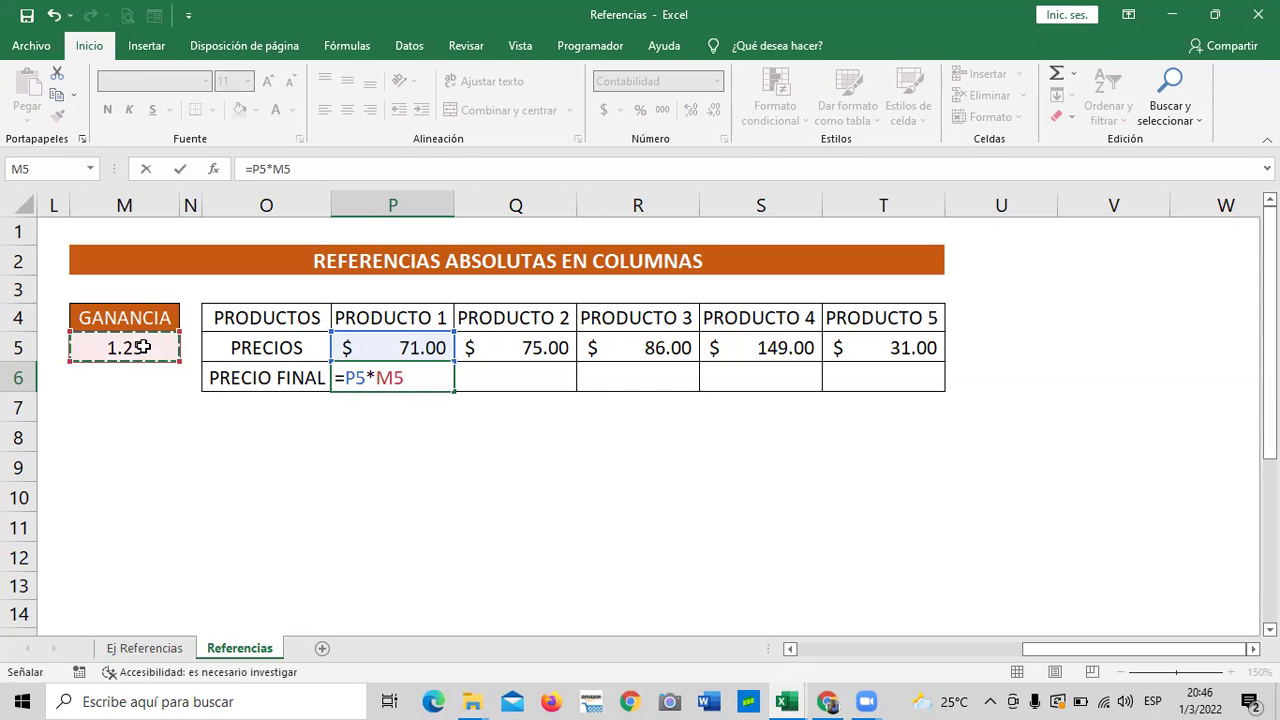
pyautogui.press('Return')
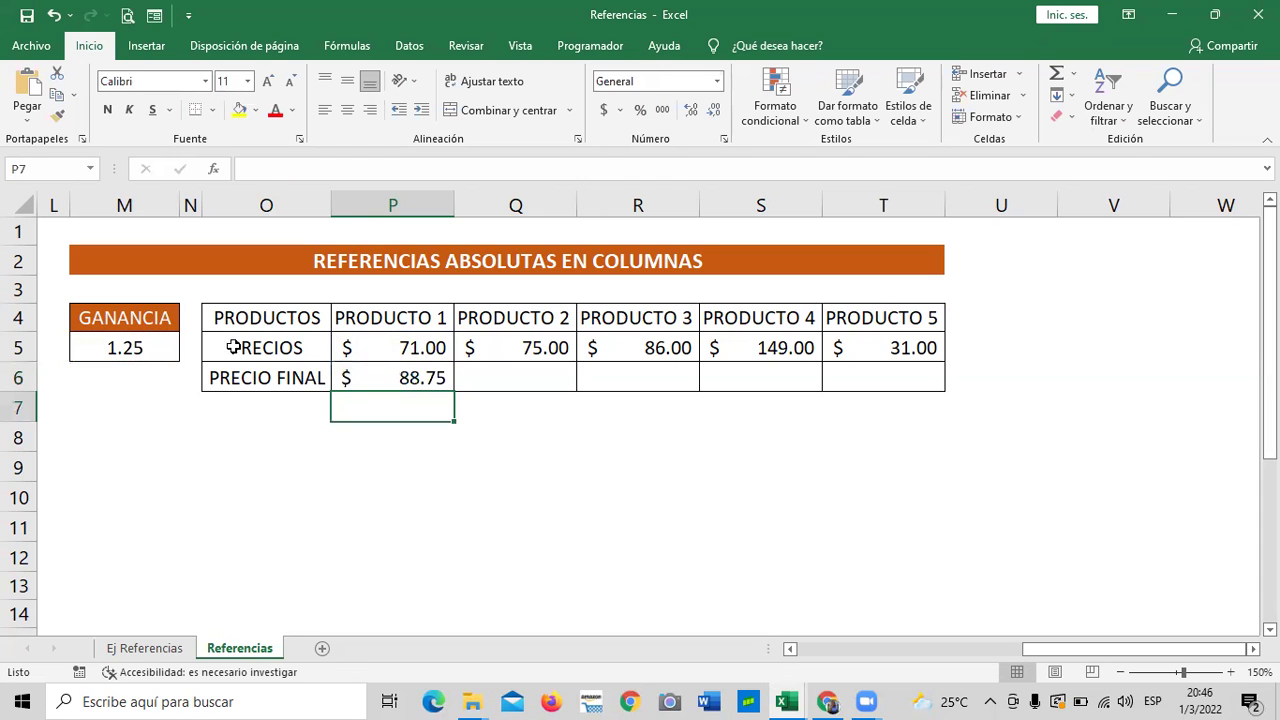
# Fill the relative PRECIO FINAL formula from P6 across row 6 through T6.
pyautogui.click(370, 374)
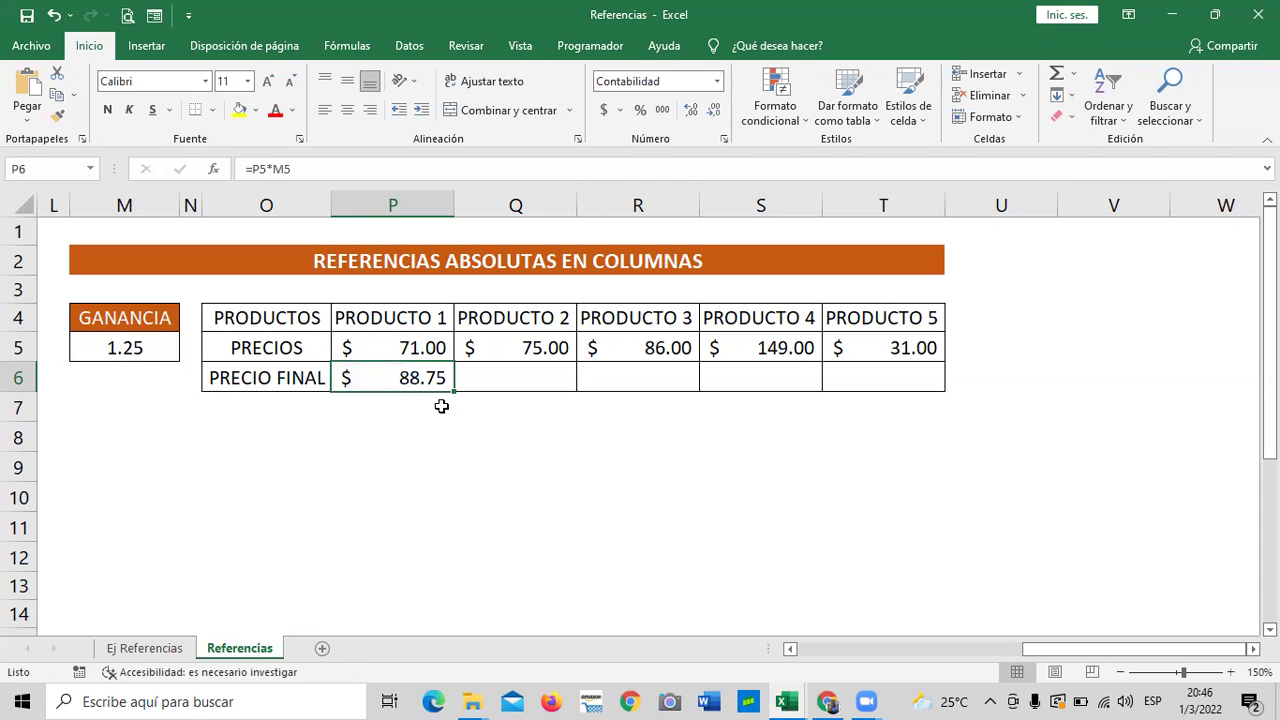
pyautogui.moveTo(453, 391); pyautogui.dragTo(920, 395)
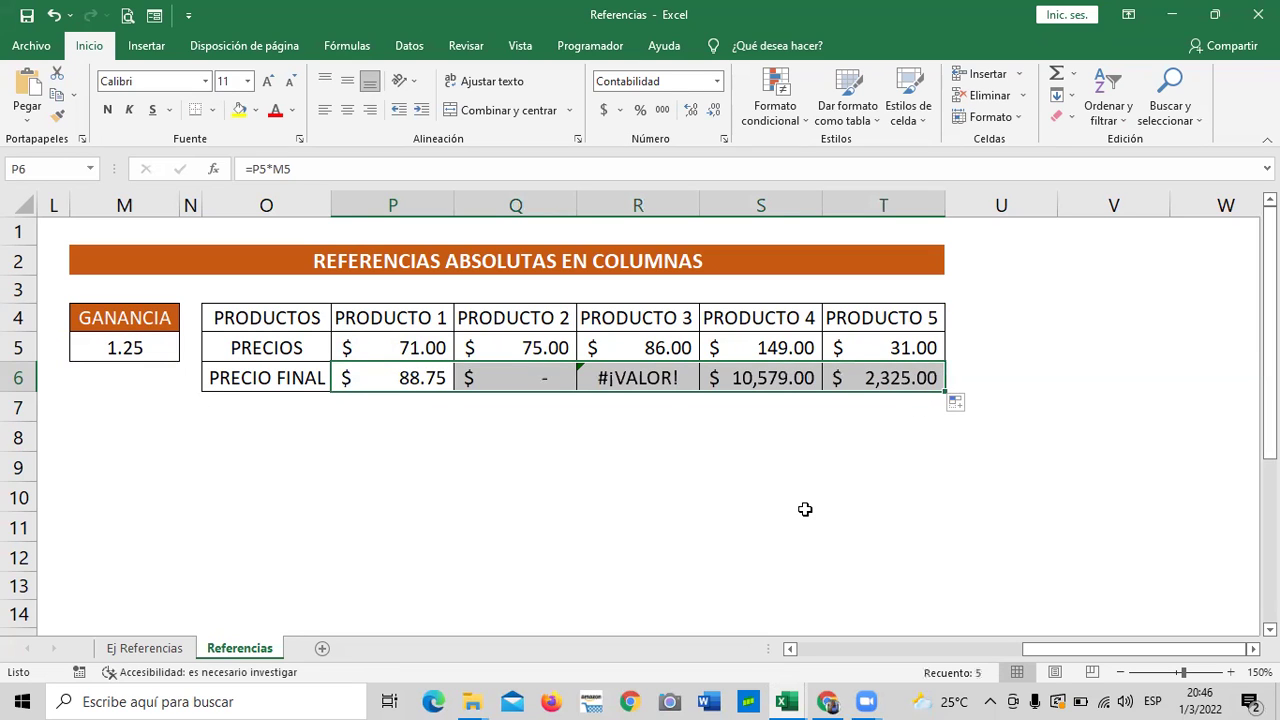
pyautogui.click(636, 375)
pyautogui.click(566, 466)
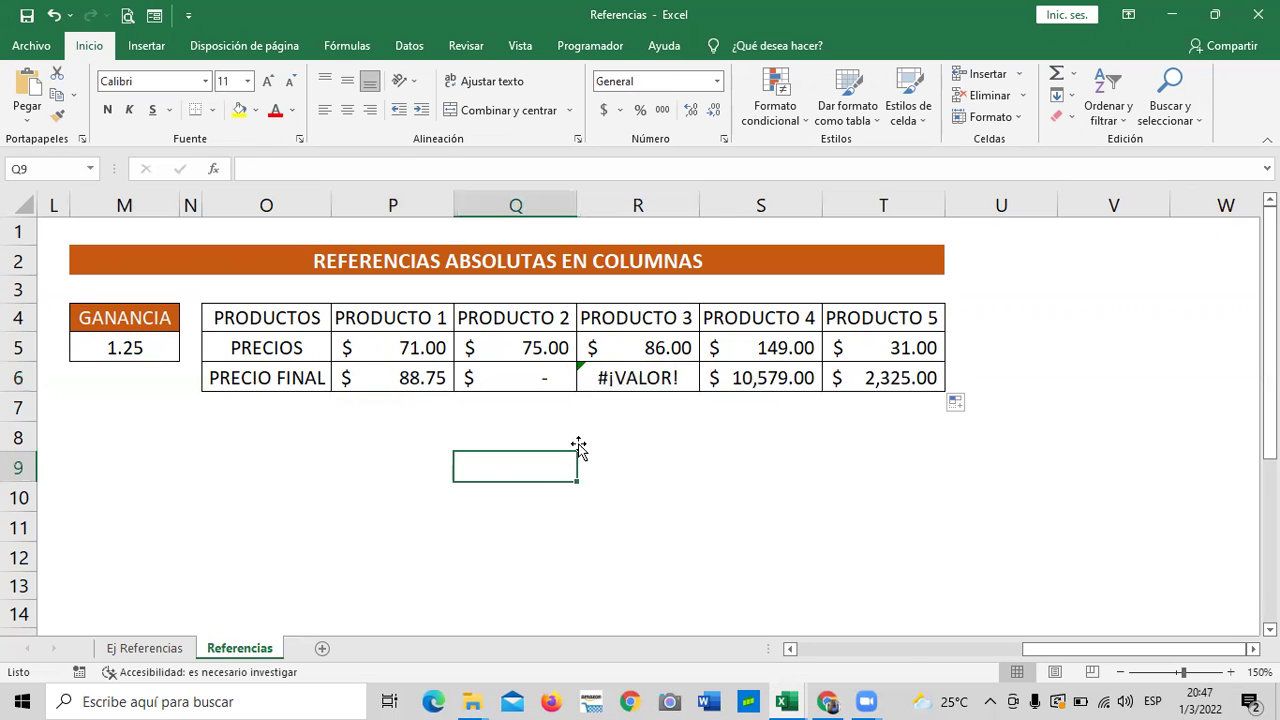
# Examine which cells the copied PRECIO FINAL formulas for PRODUCTO 3 in R6 and PRODUCTO 2 in Q6 reference.
pyautogui.click(606, 378)
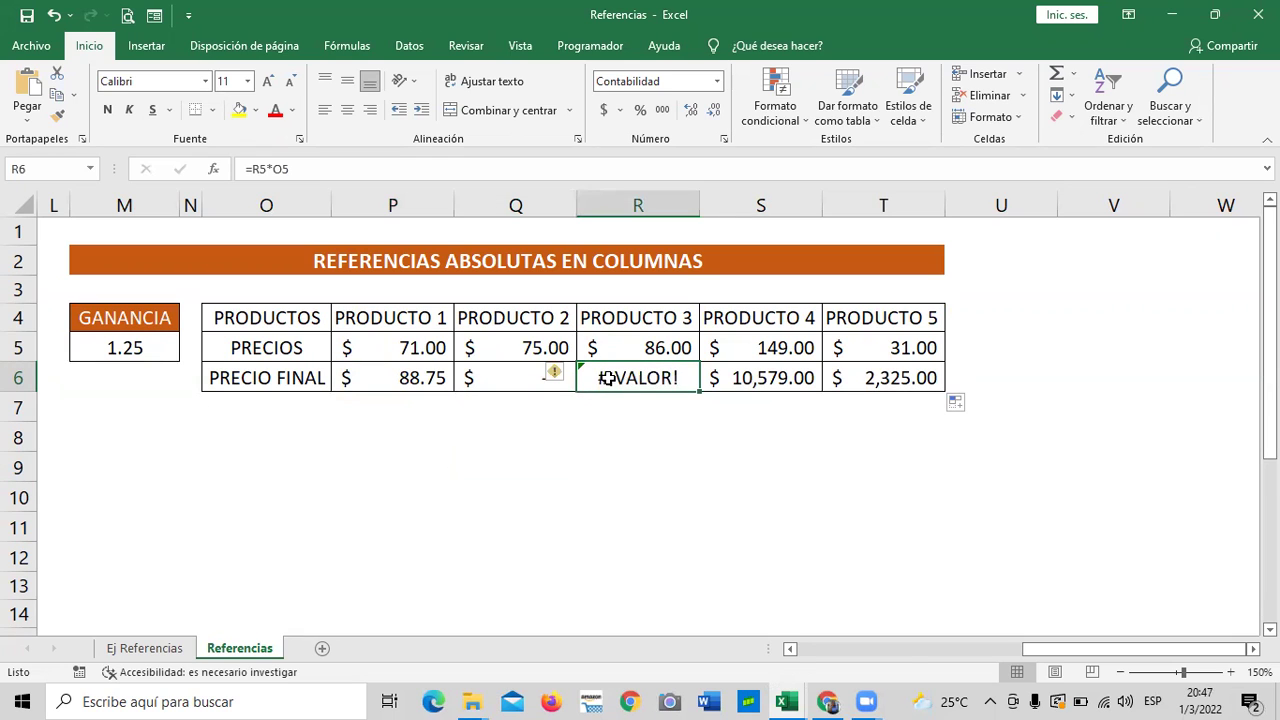
pyautogui.click(435, 166)
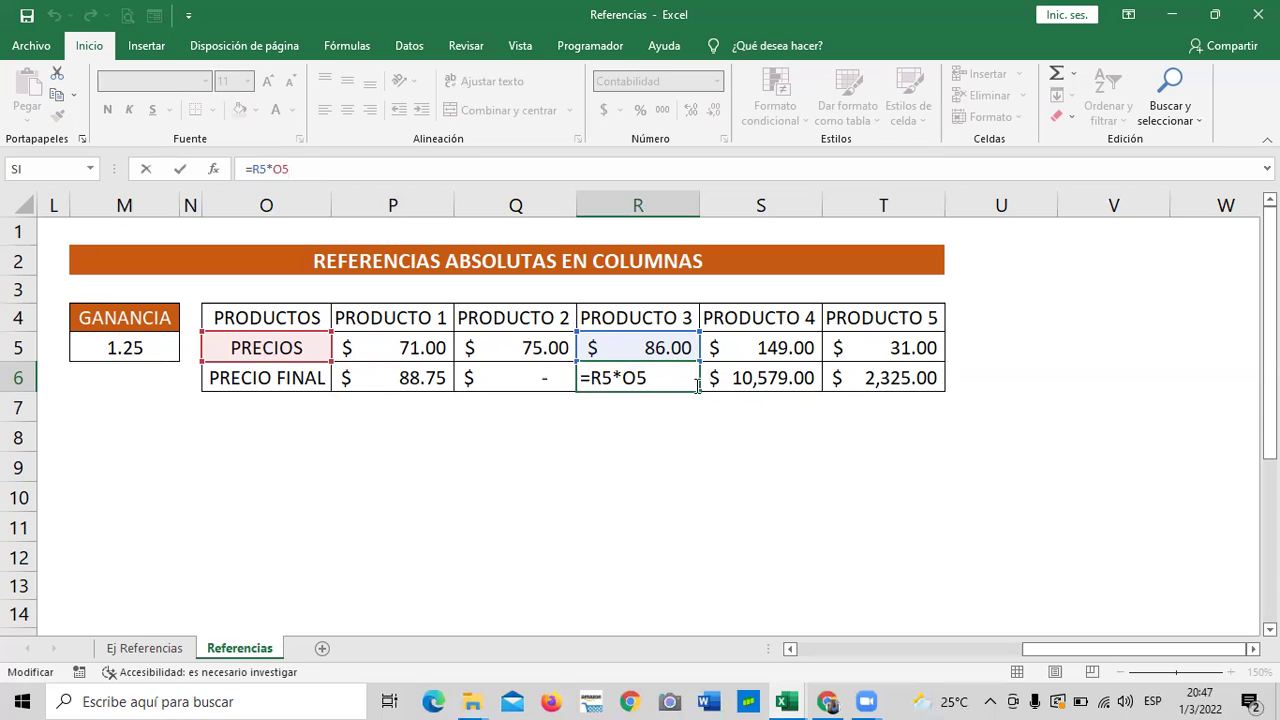
pyautogui.press('Return')
pyautogui.click(531, 381)
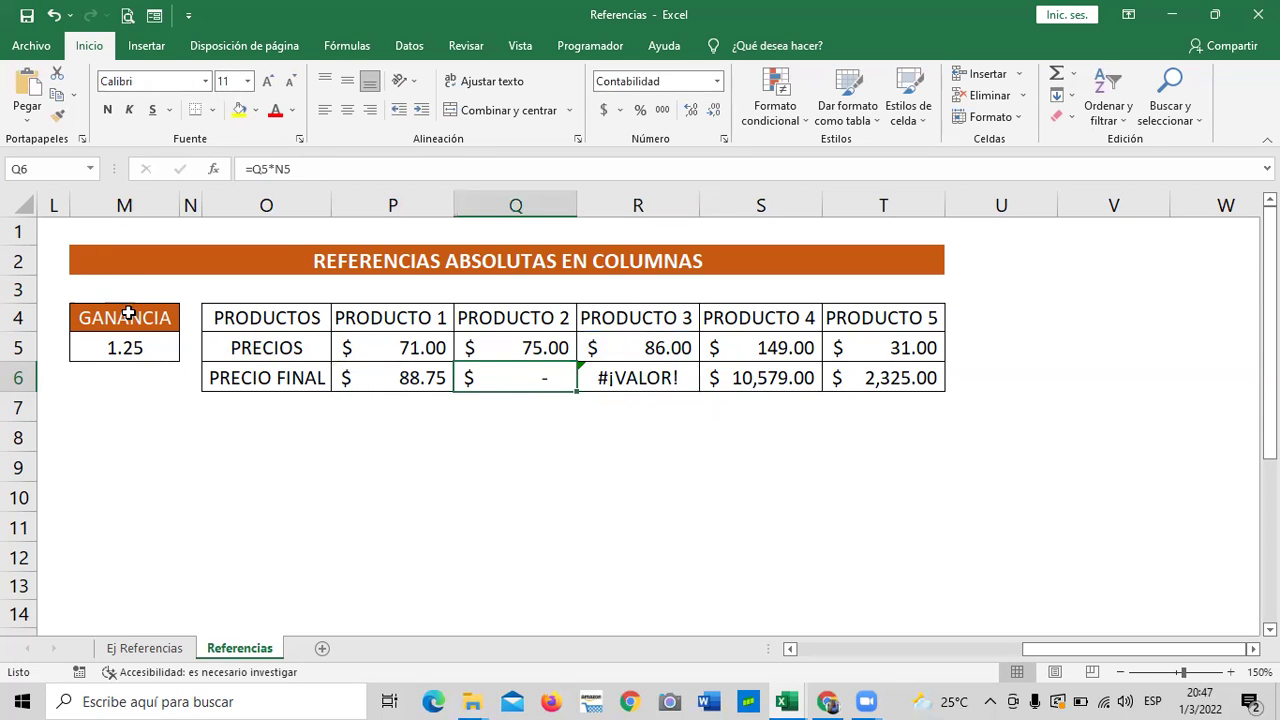
pyautogui.click(355, 167)
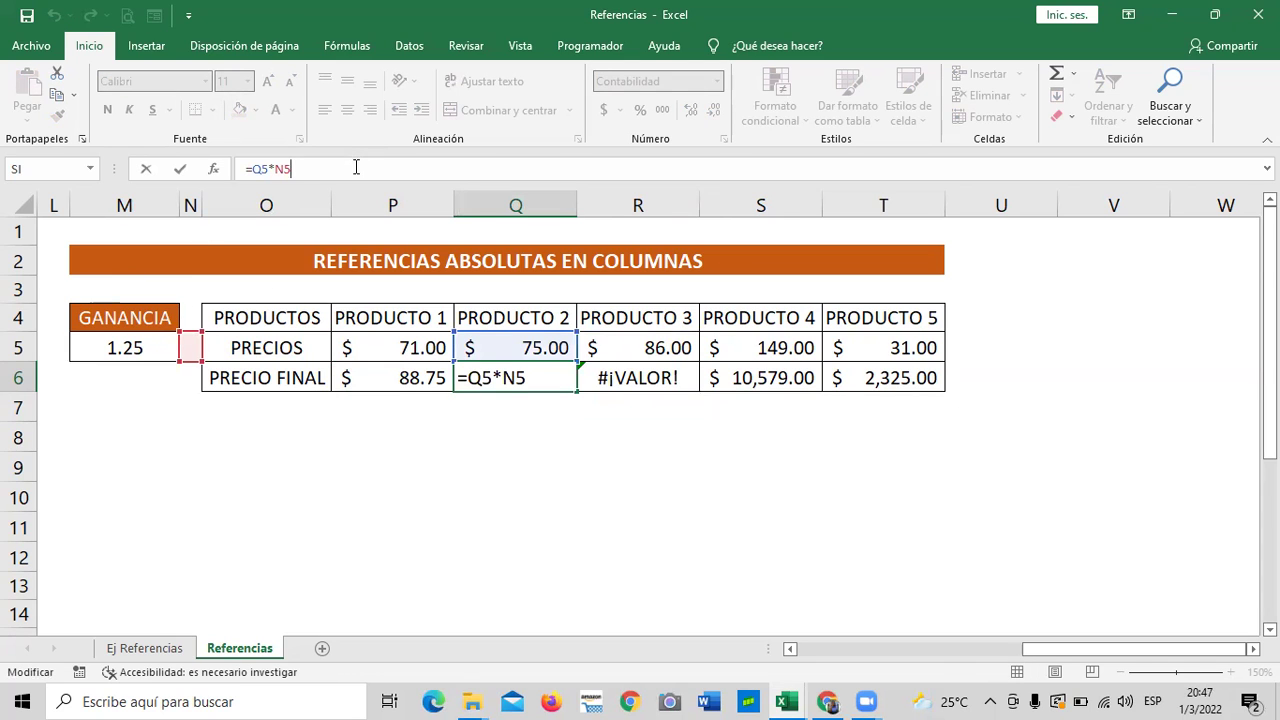
pyautogui.press('Return')
pyautogui.click(612, 372)
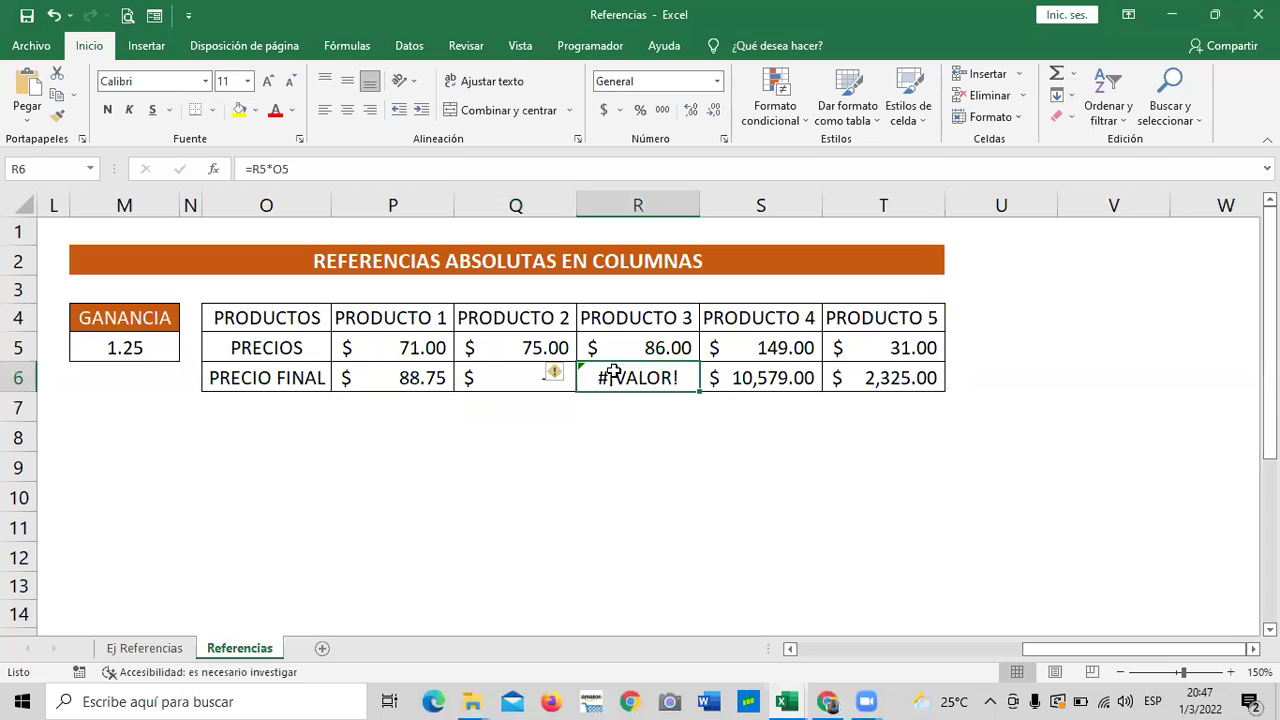
pyautogui.click(500, 173)
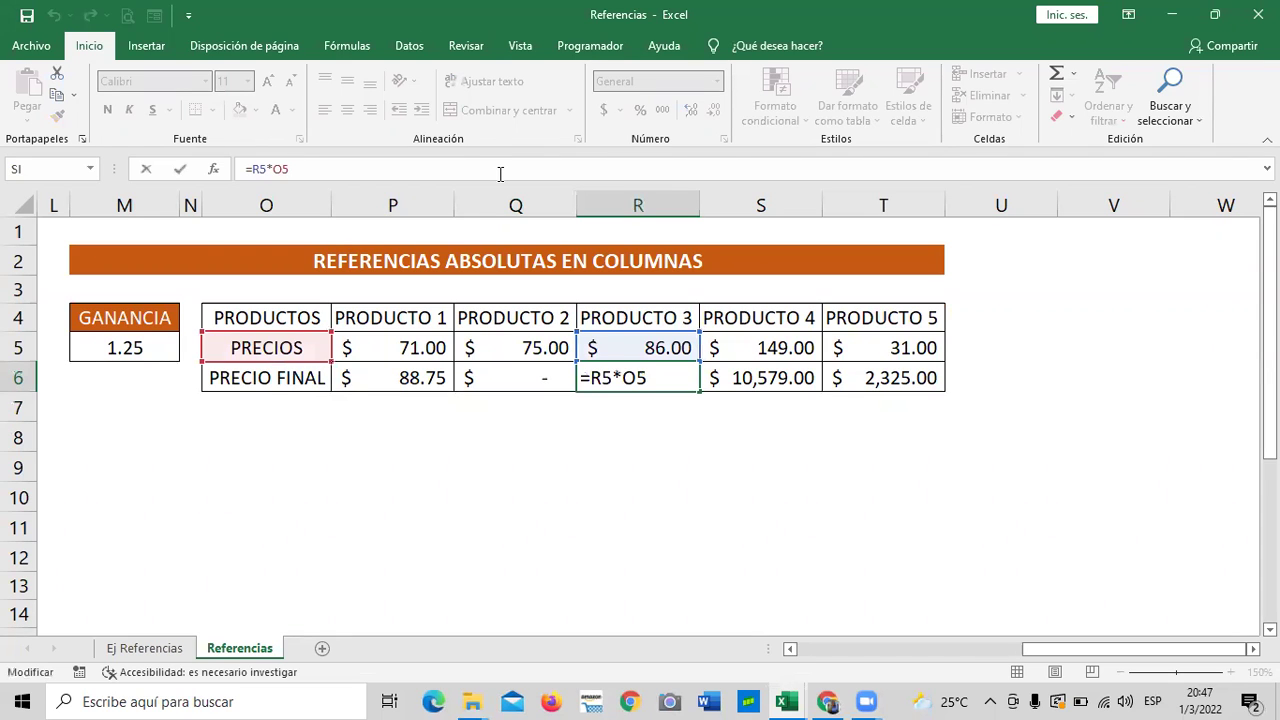
pyautogui.press('Return')
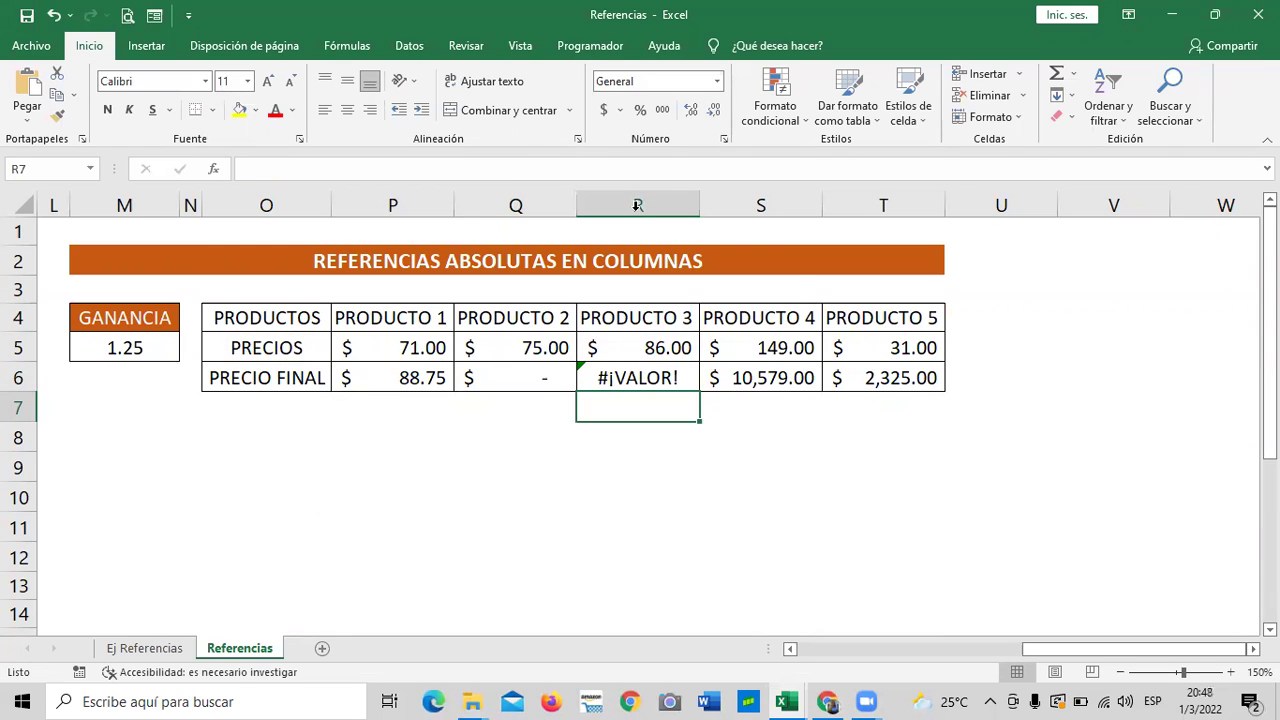
# Check the references in the copied PRECIO FINAL formulas for PRODUCTO 4 in S6 and PRODUCTO 5 in T6.
pyautogui.click(760, 376)
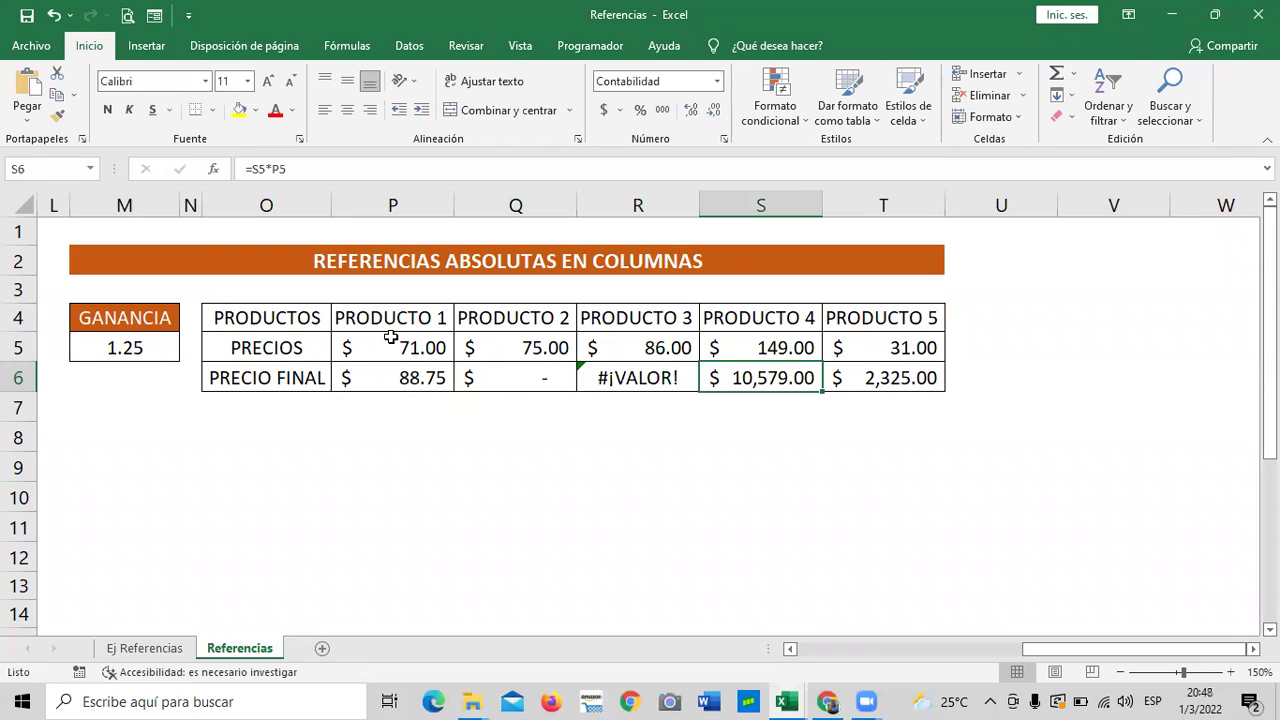
pyautogui.click(863, 372)
pyautogui.click(448, 168)
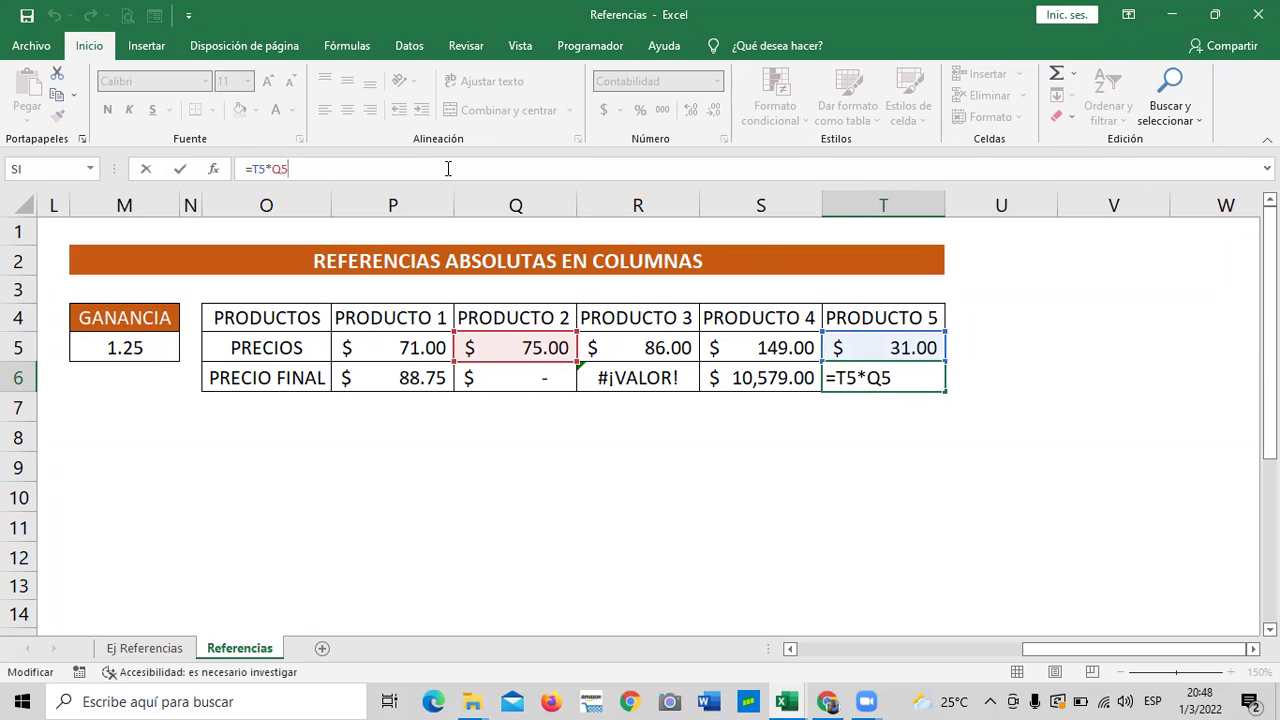
pyautogui.press('Return')
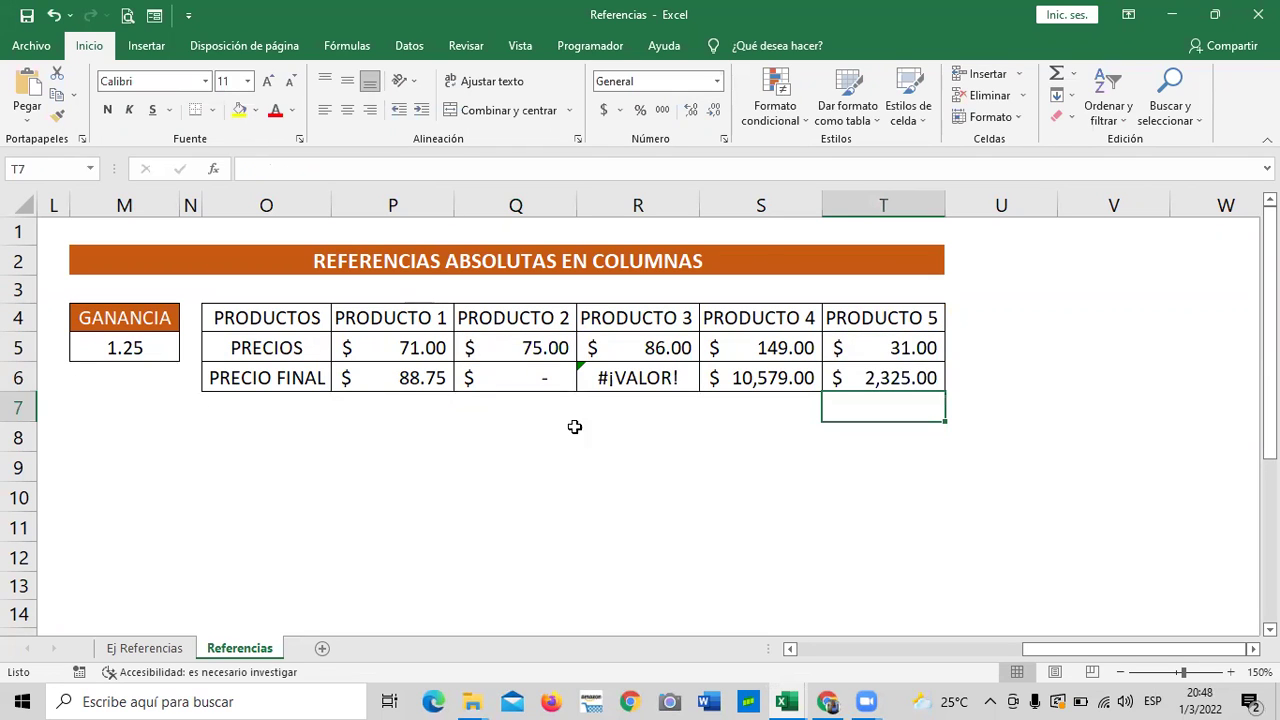
# Clear the copied PRECIO FINAL formulas for PRODUCTO 2 to PRODUCTO 5 in Q6:T6.
pyautogui.moveTo(506, 372); pyautogui.dragTo(849, 378)
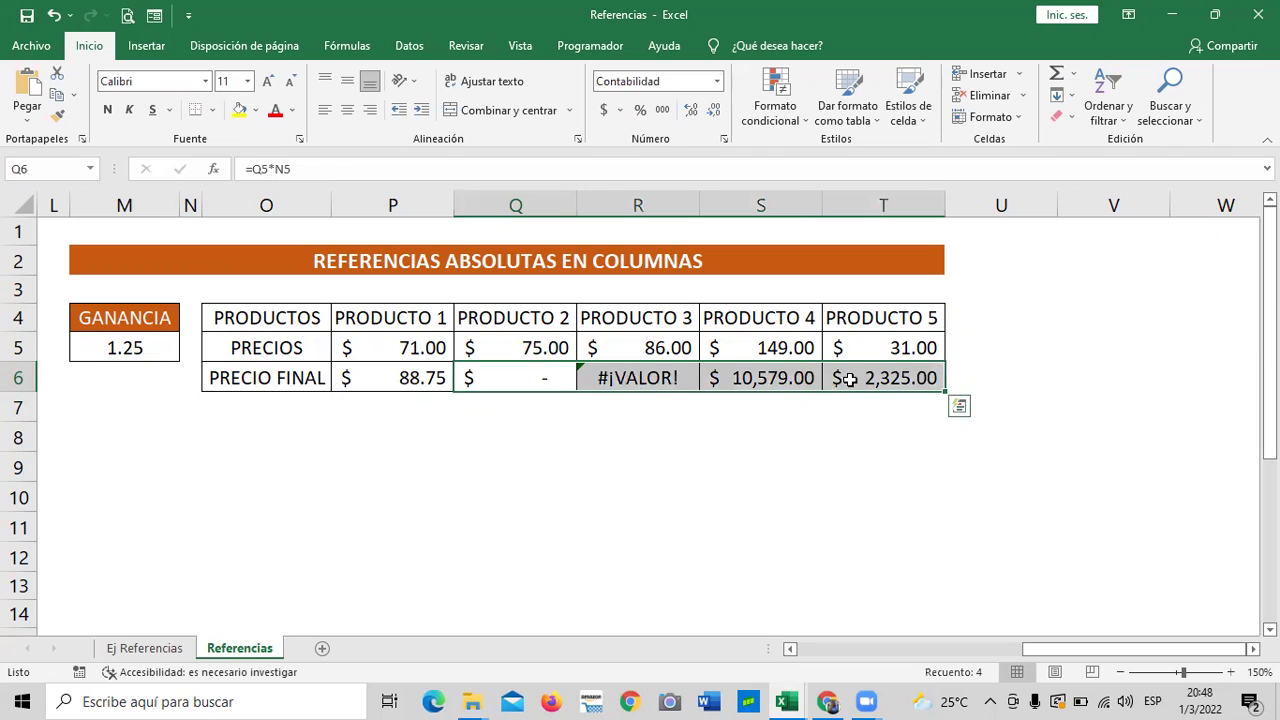
pyautogui.press('Delete')
pyautogui.click(494, 438)
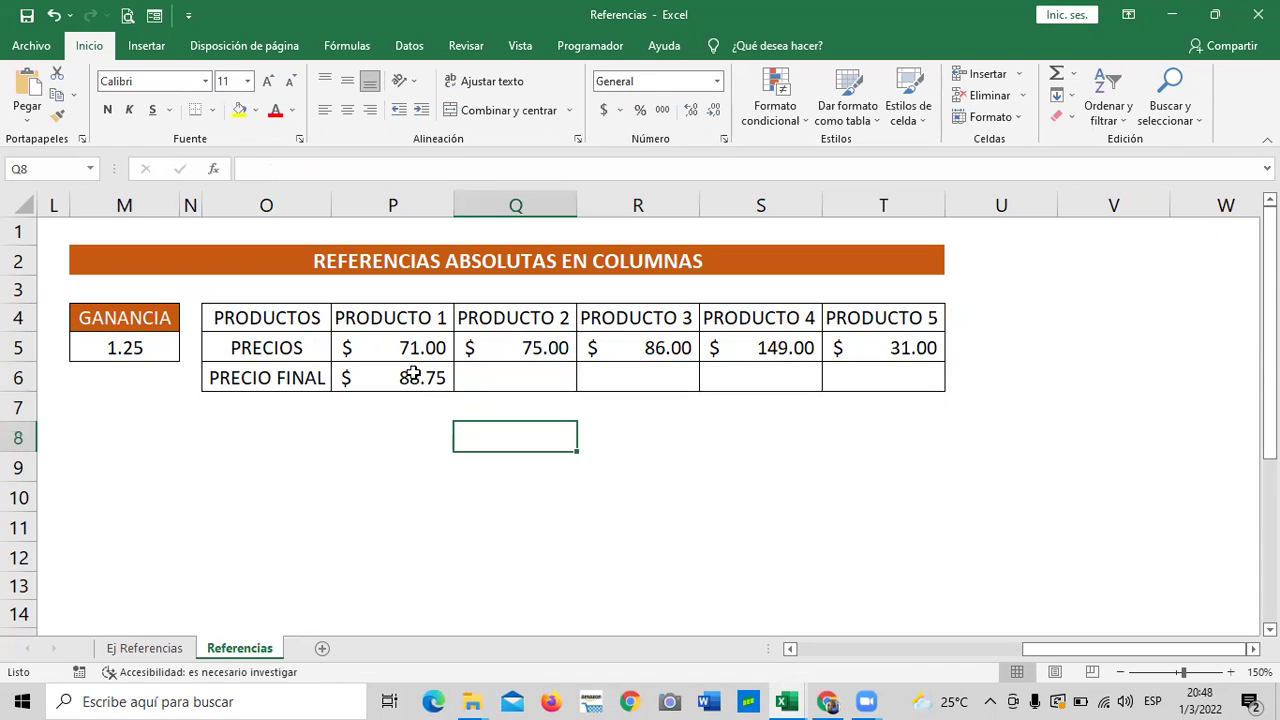
# Fix the column of the GANANCIA reference in P6 so the formula reads =P5*$M5, and fill it across through T6.
pyautogui.click(409, 377)
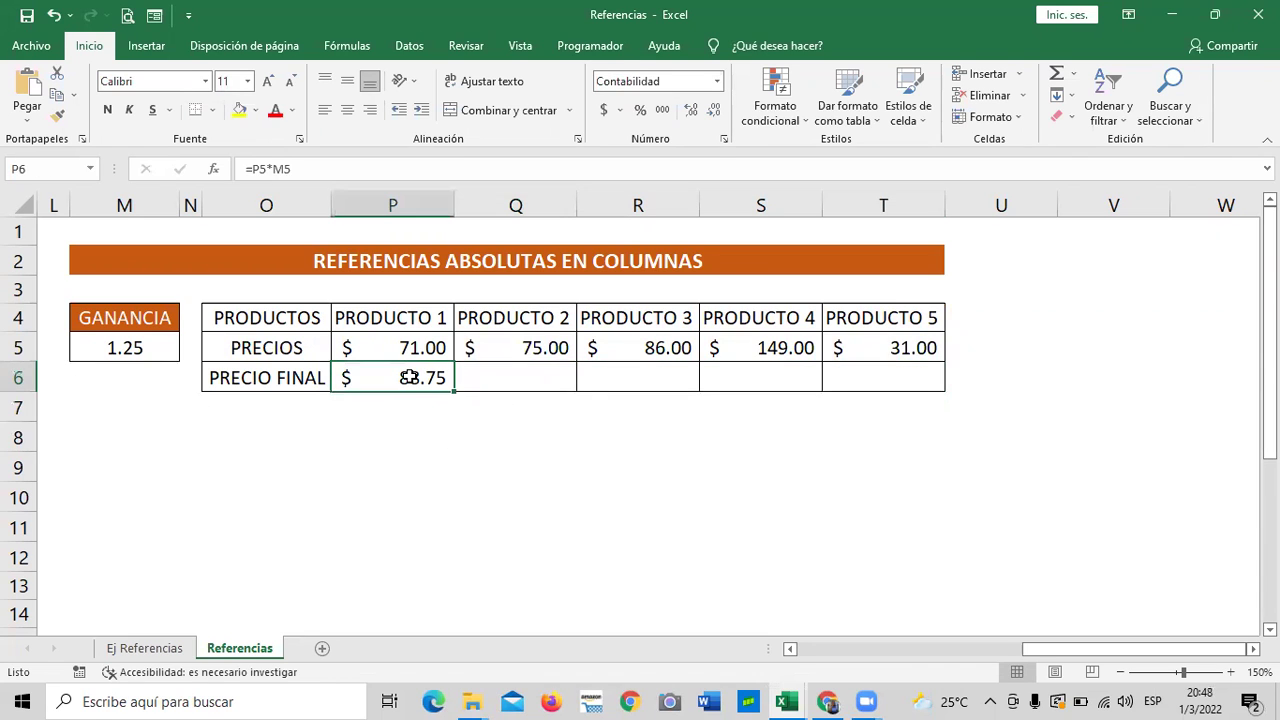
pyautogui.click(271, 169)
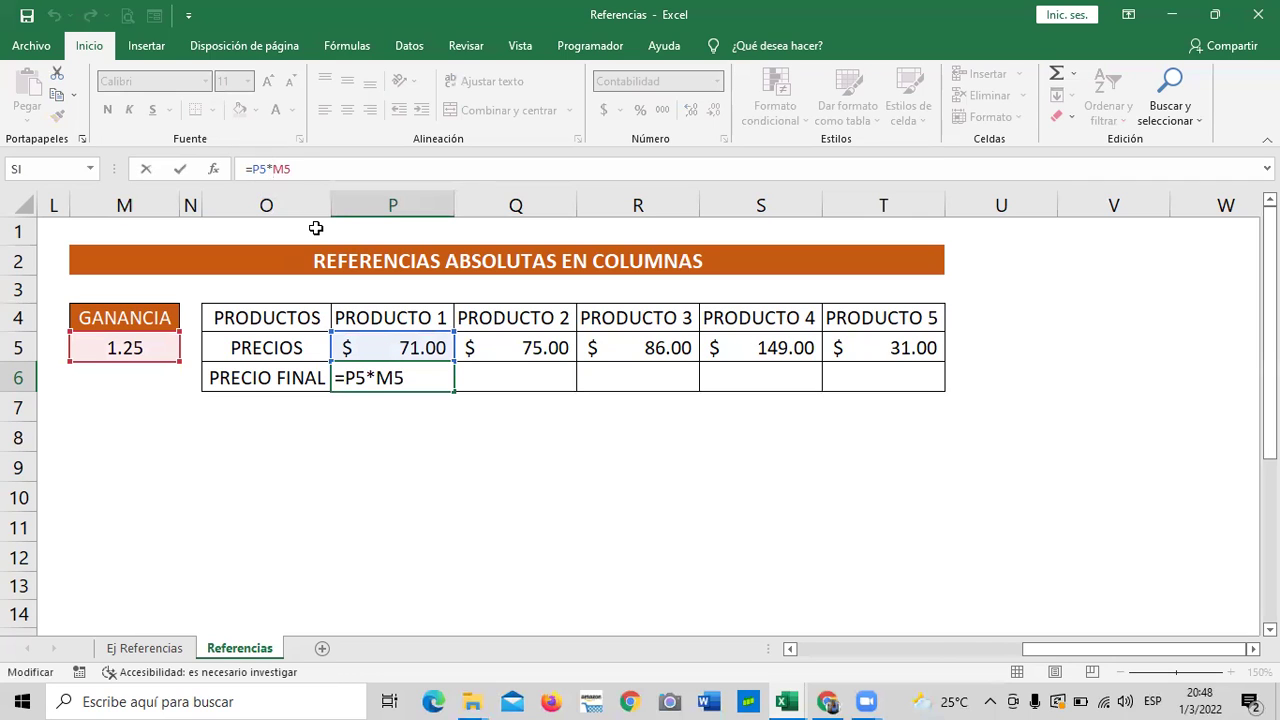
pyautogui.write('$')
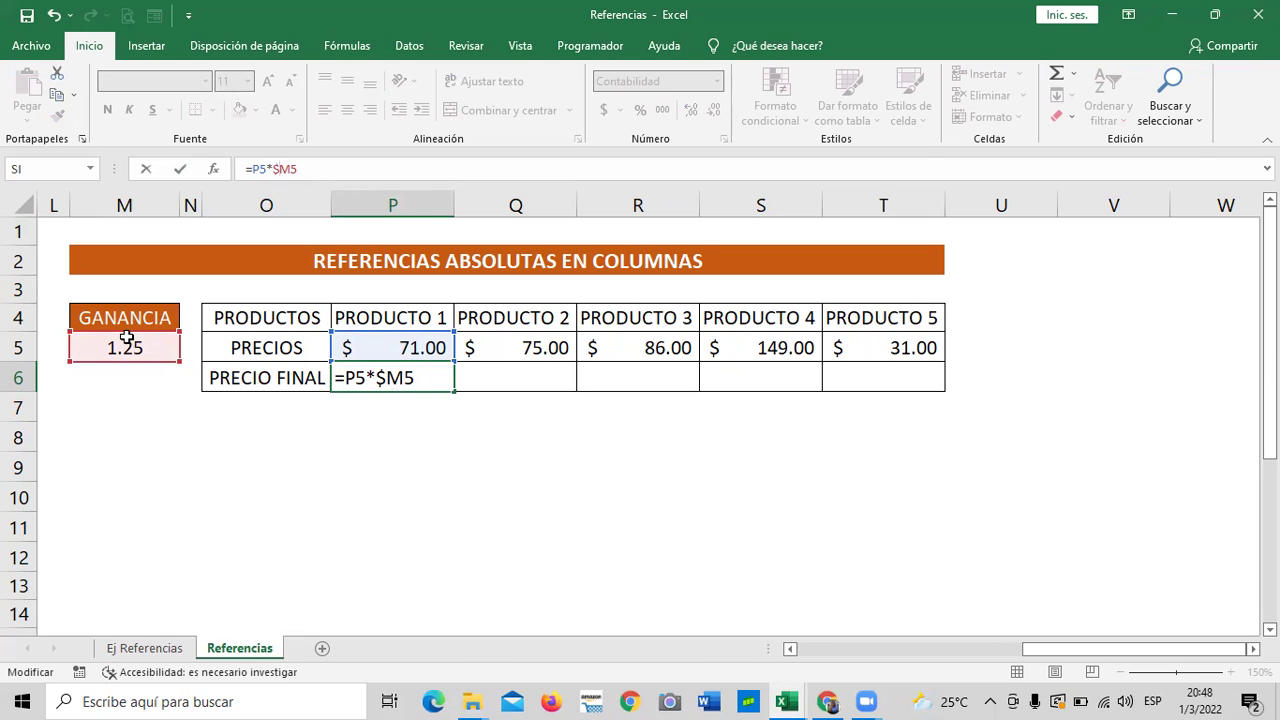
pyautogui.press('Return')
pyautogui.click(382, 372)
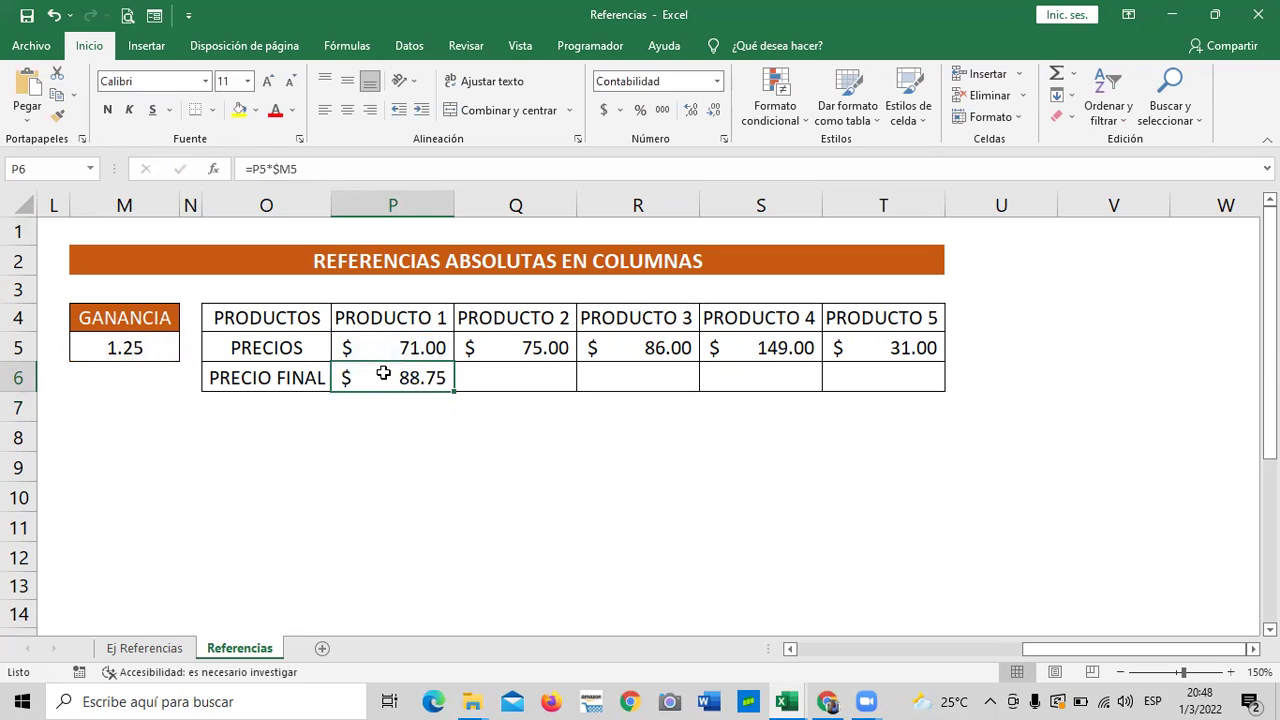
pyautogui.moveTo(455, 391); pyautogui.dragTo(912, 390)
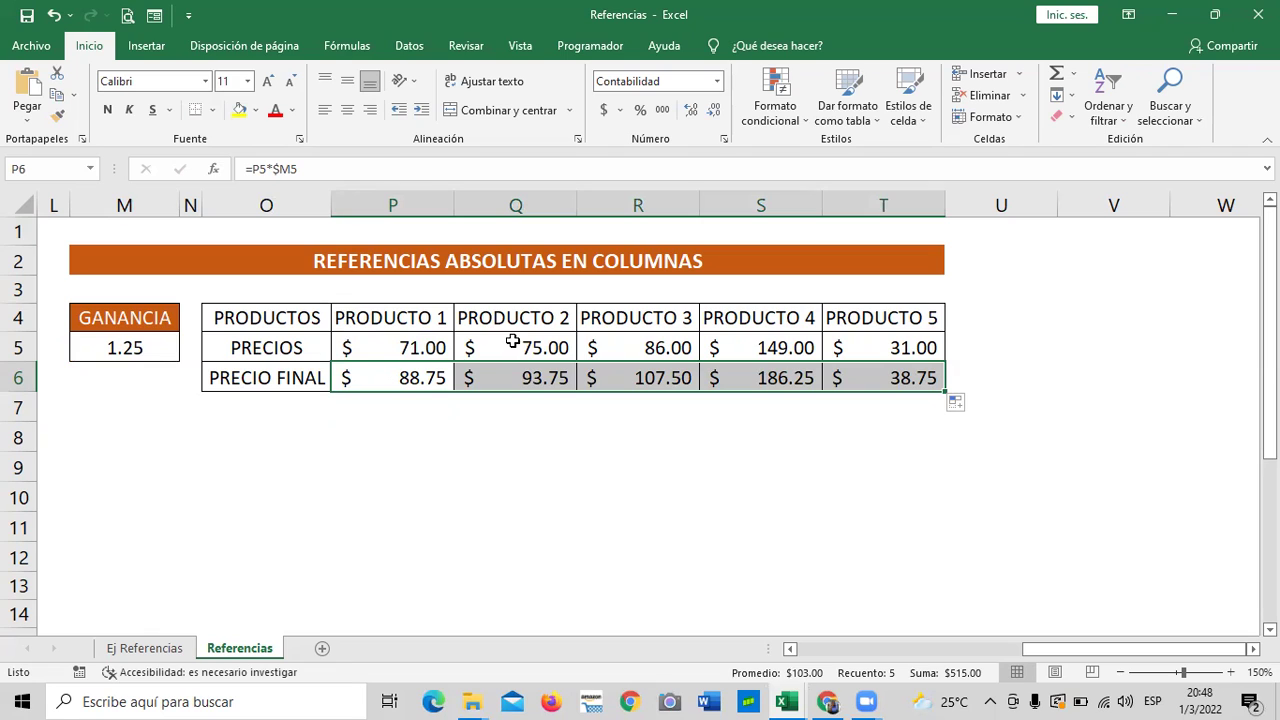
# Inspect the copied PRECIO FINAL formula for PRODUCTO 5 in T6 to see which cells it references.
pyautogui.click(272, 348)
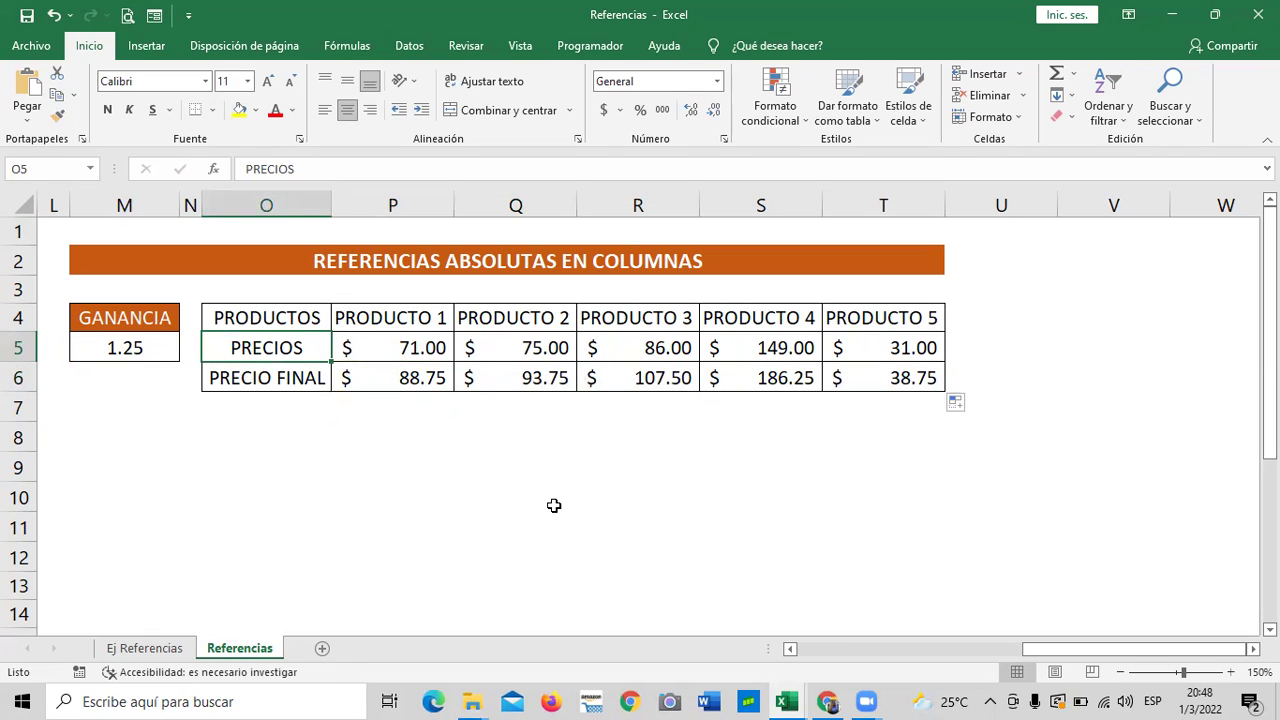
pyautogui.press('Down')
pyautogui.click(608, 520)
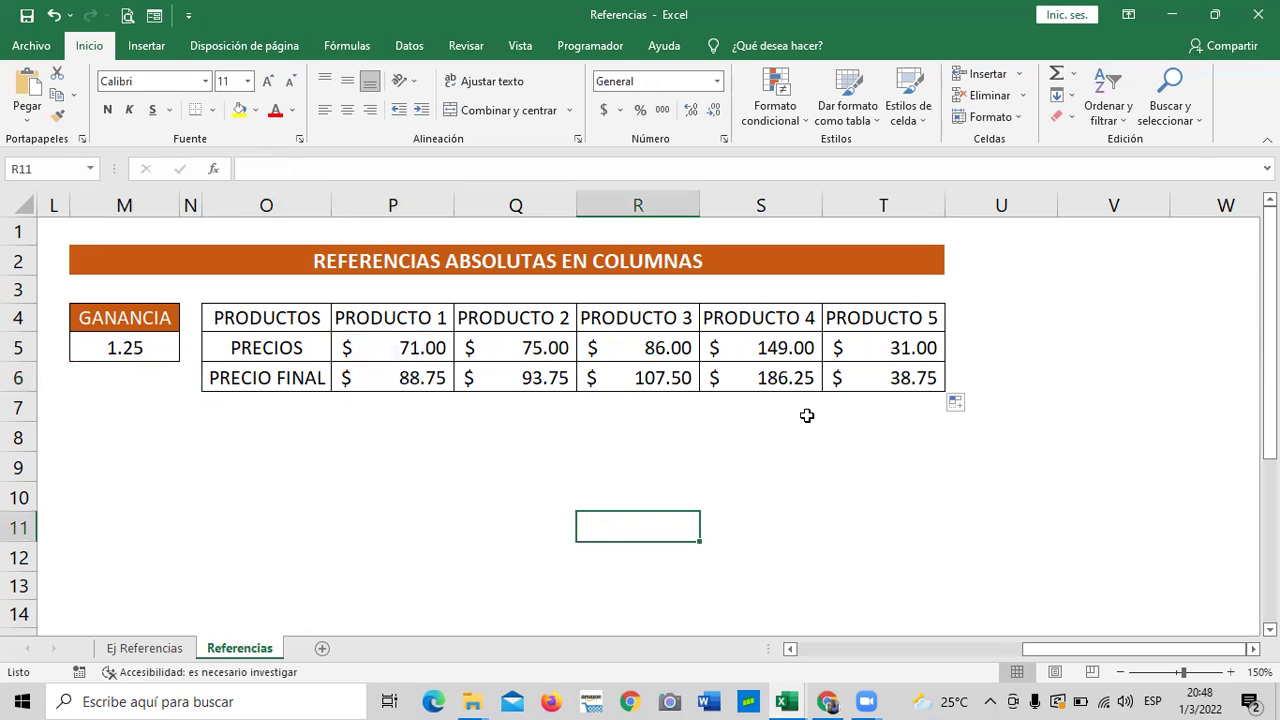
pyautogui.click(904, 383)
pyautogui.click(485, 163)
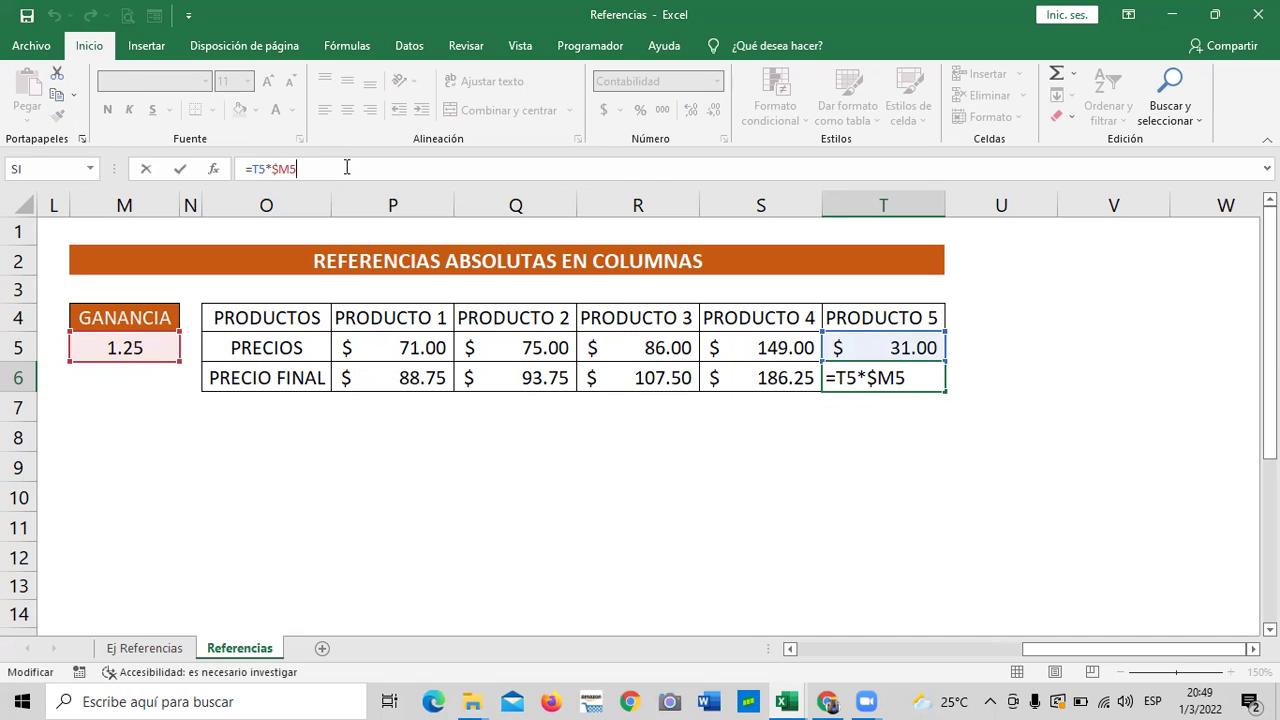
pyautogui.press('Return')
pyautogui.click(845, 367)
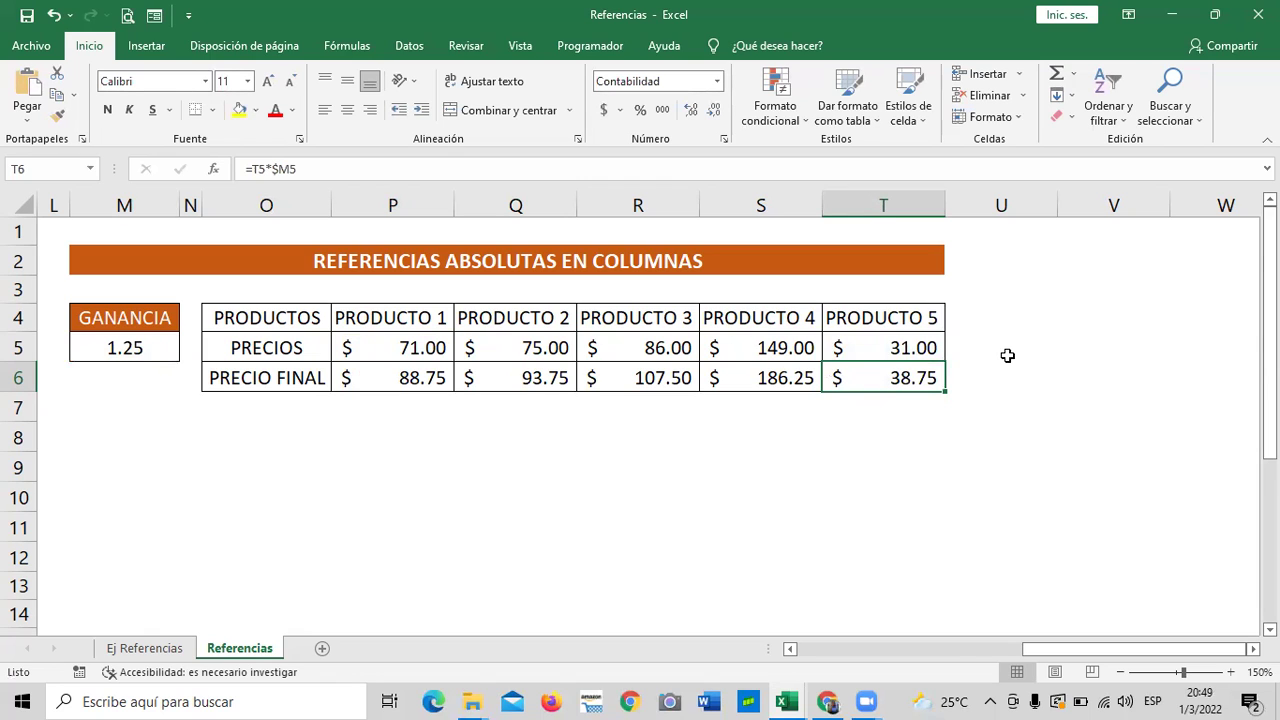
# Check the references in the PRECIO FINAL formulas for PRODUCTO 4, 3, 2 and 1, going from S6 back to P6.
pyautogui.click(770, 378)
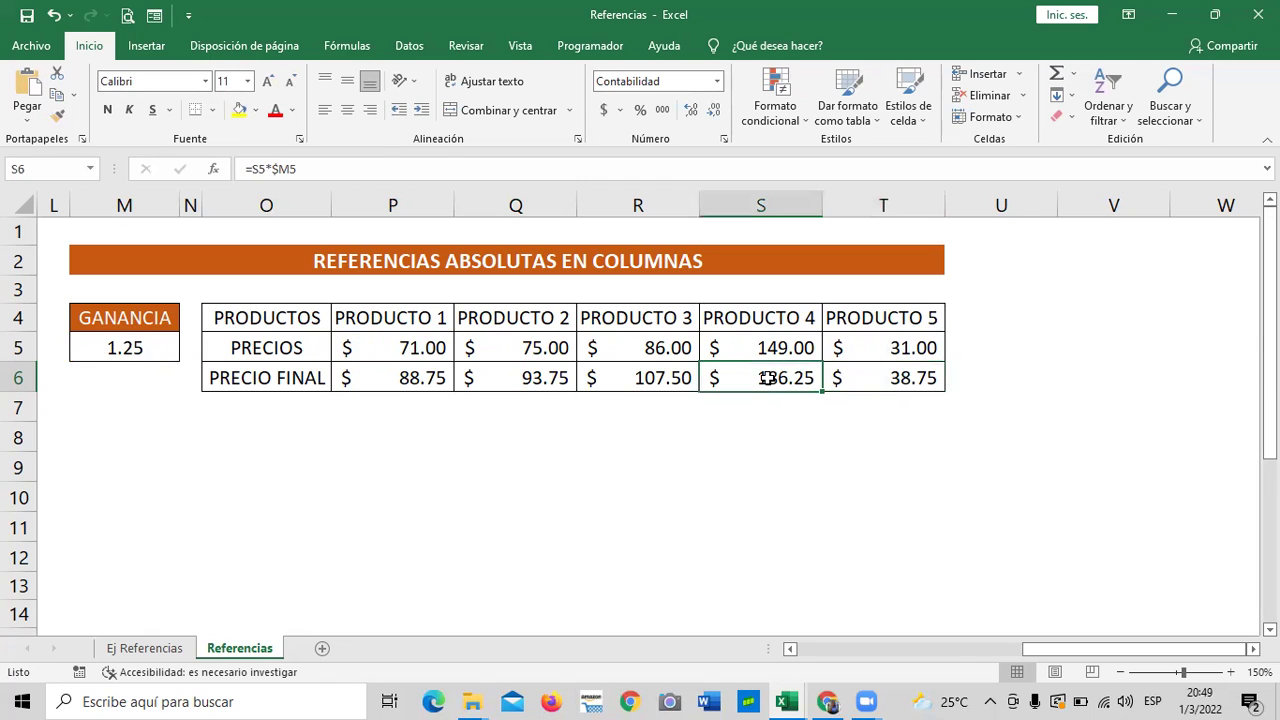
pyautogui.click(329, 168)
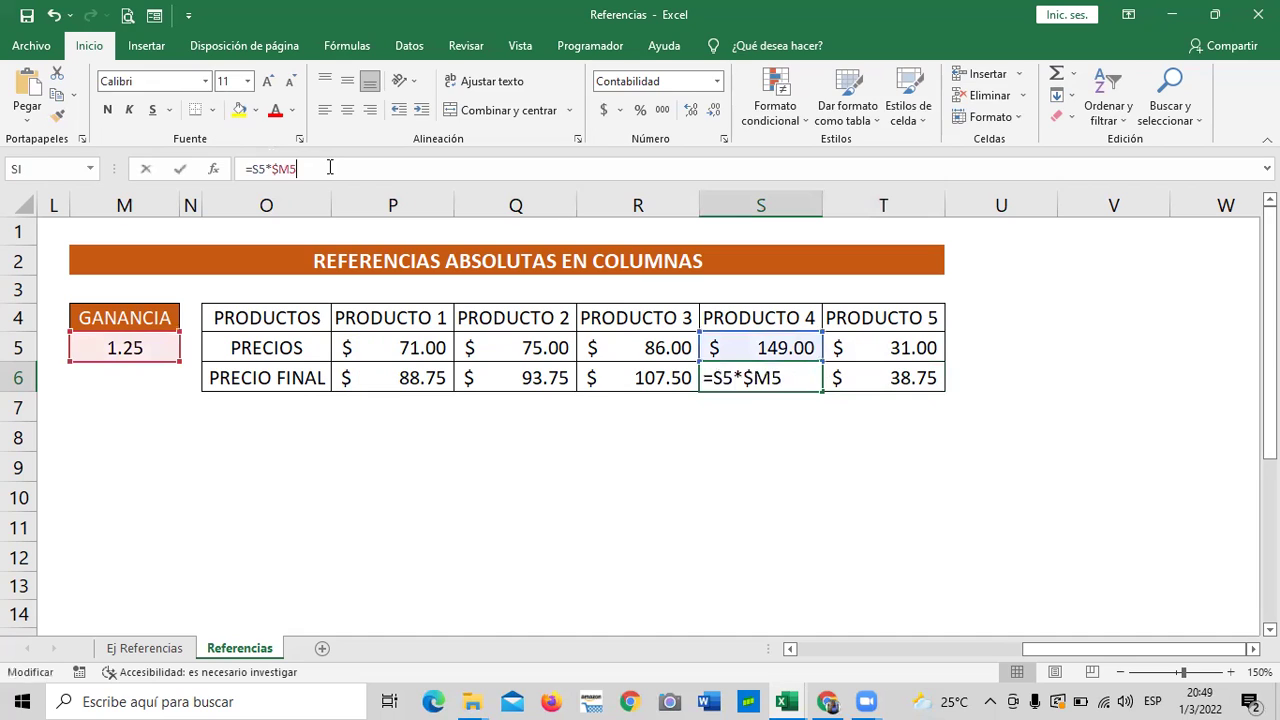
pyautogui.click(592, 347)
pyautogui.click(616, 380)
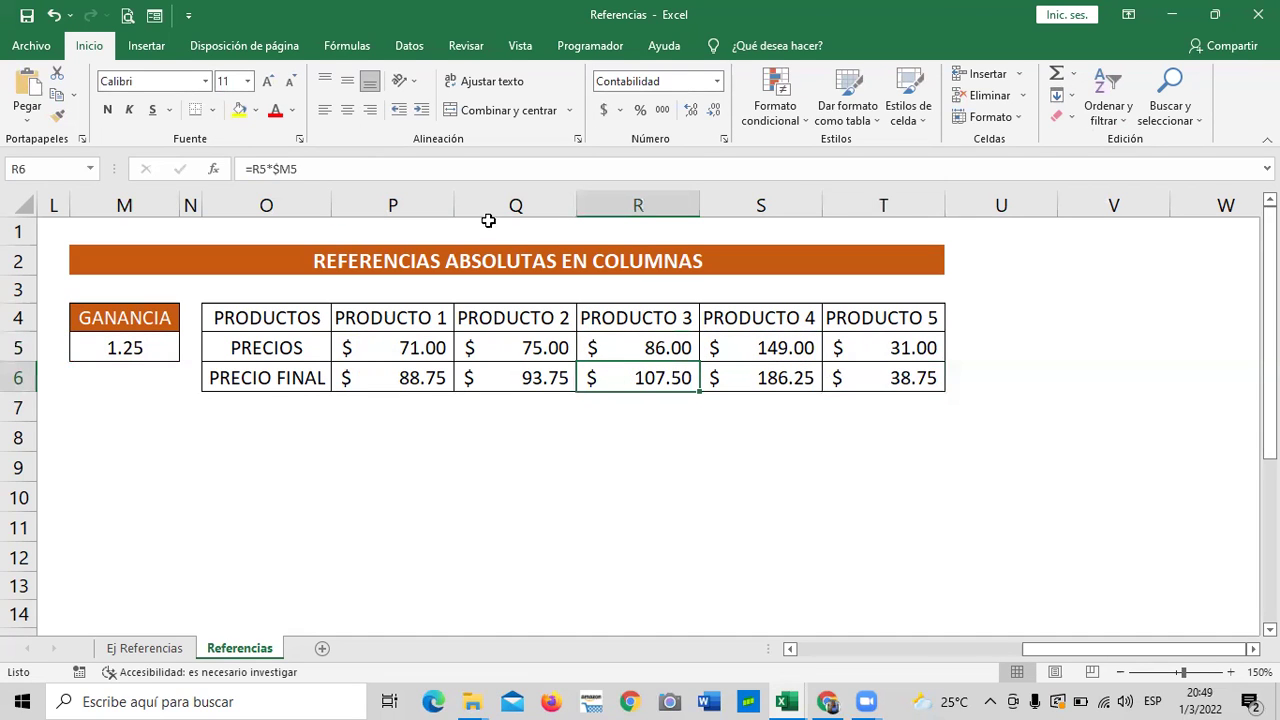
pyautogui.click(450, 163)
pyautogui.press('Return')
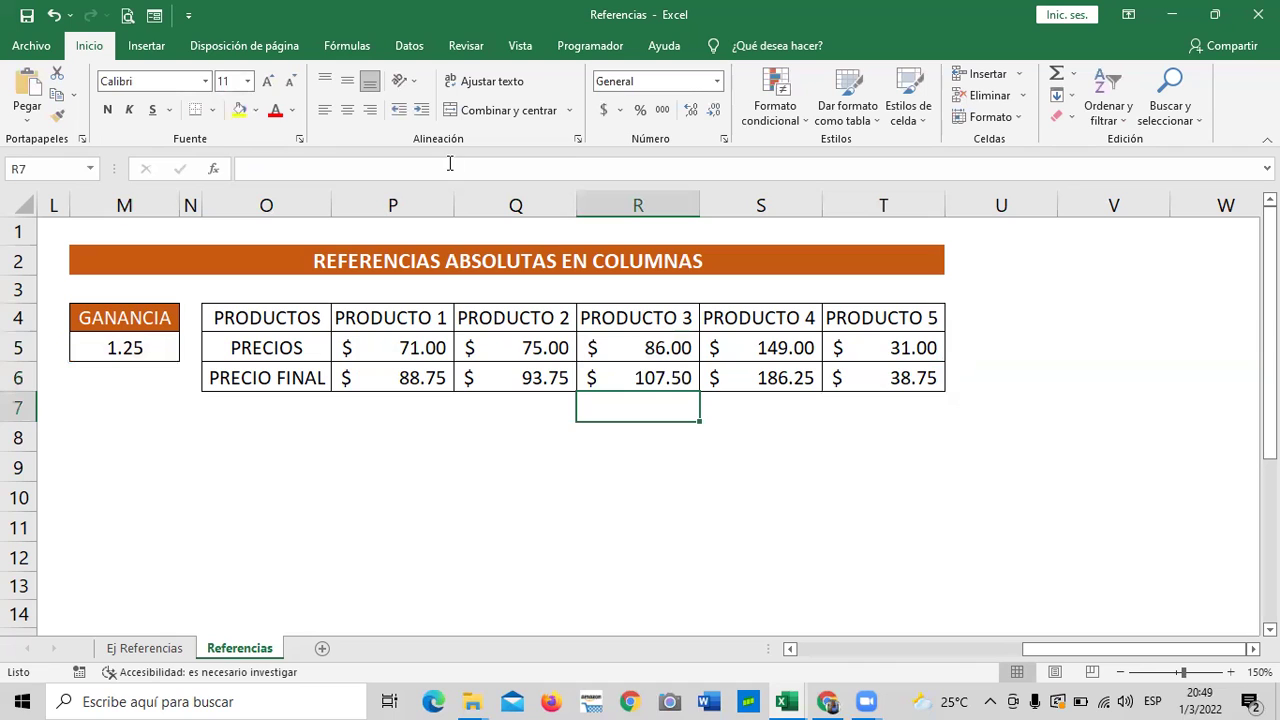
pyautogui.click(478, 353)
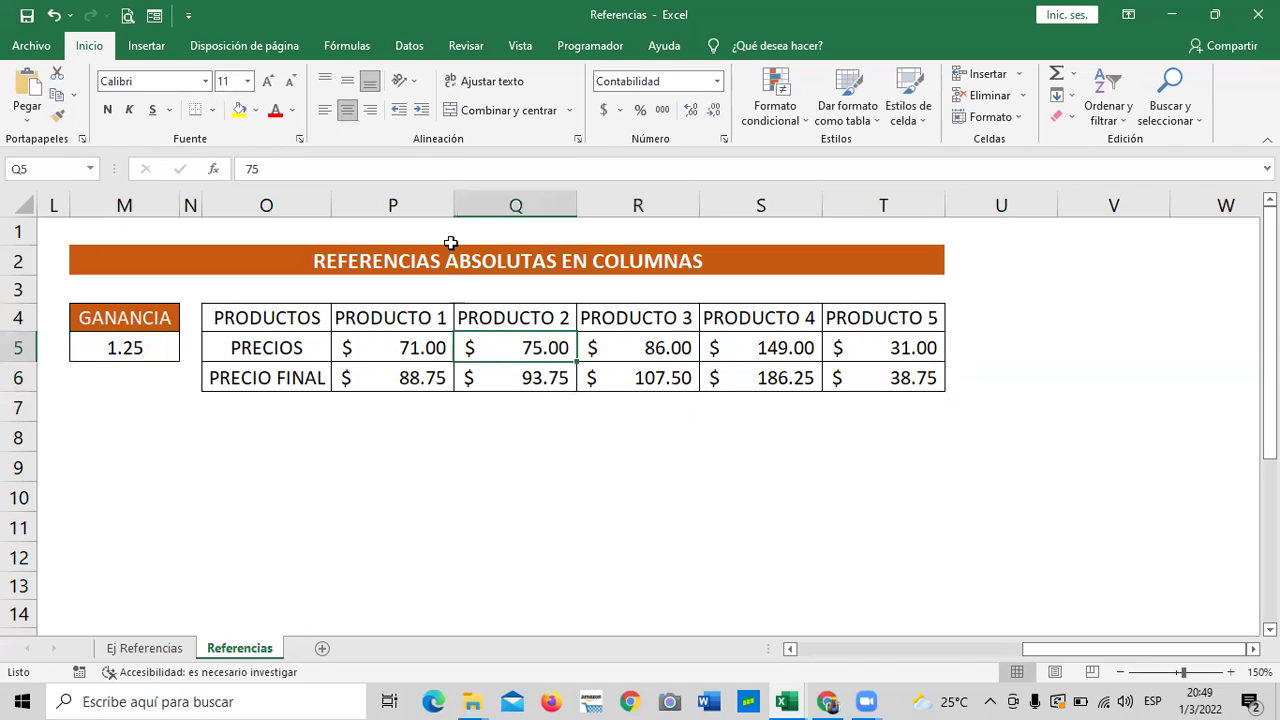
pyautogui.click(408, 165)
pyautogui.press('Return')
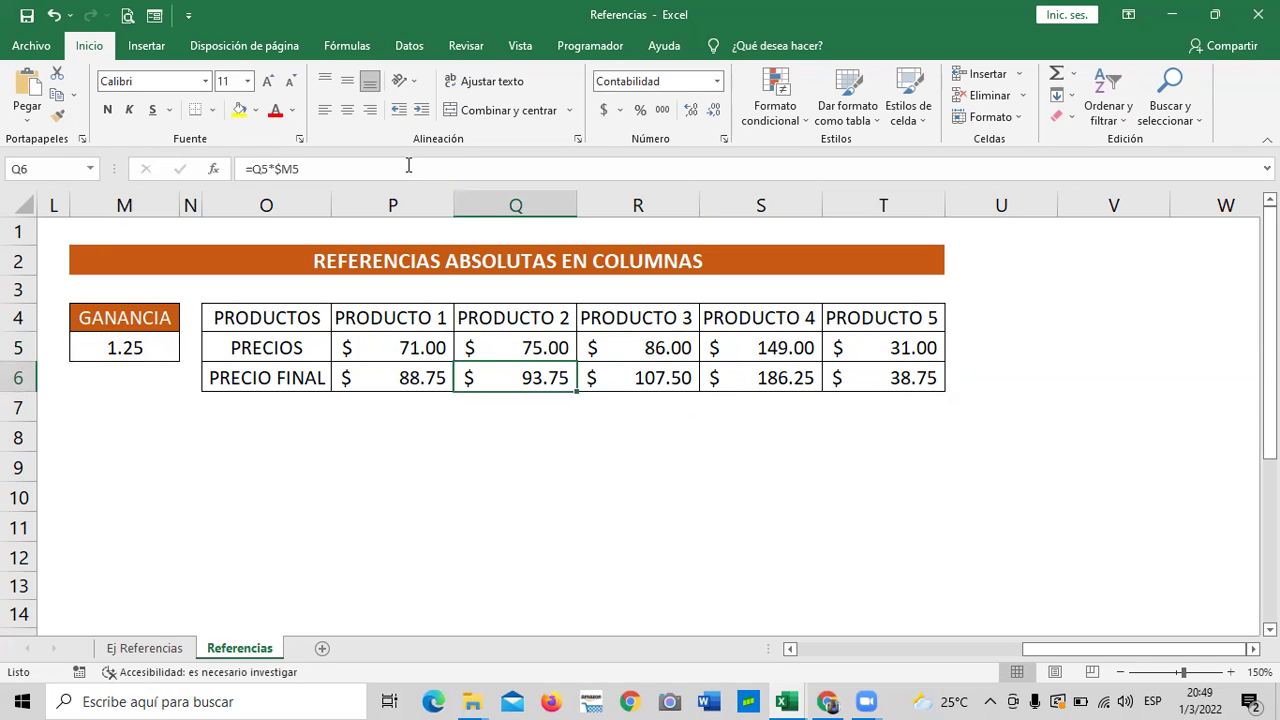
pyautogui.click(412, 376)
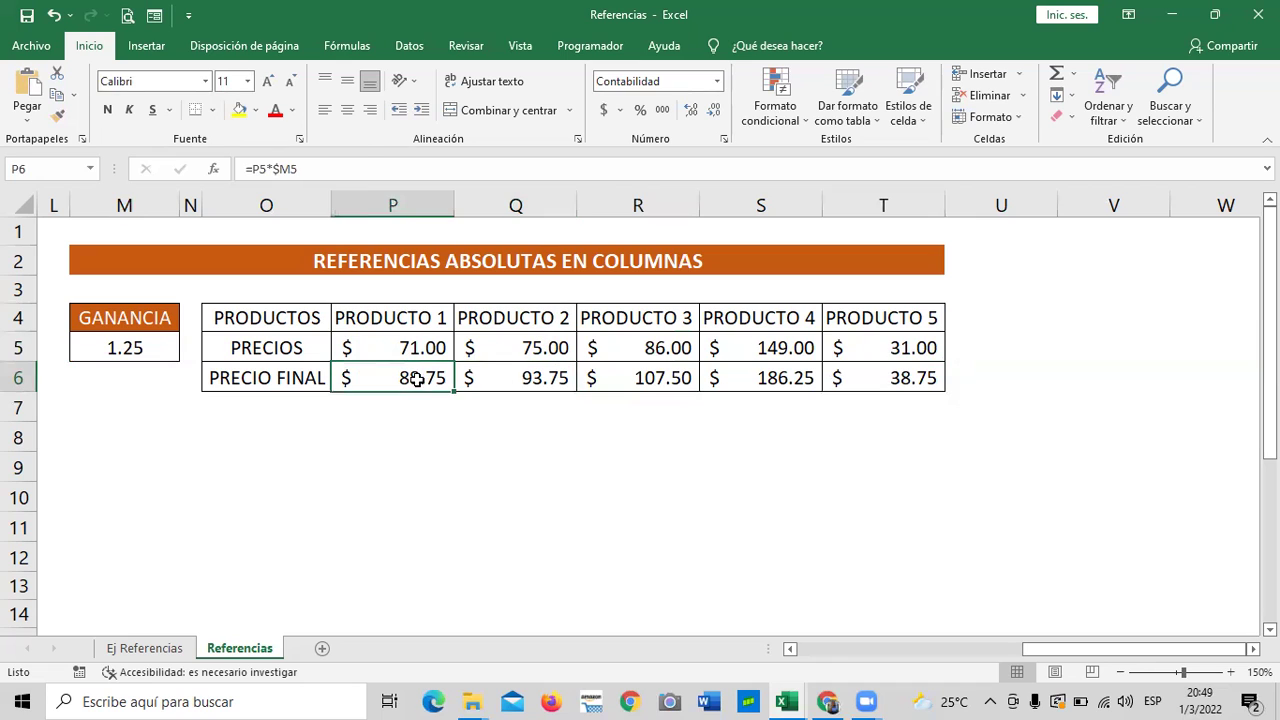
pyautogui.click(365, 166)
pyautogui.press('Return')
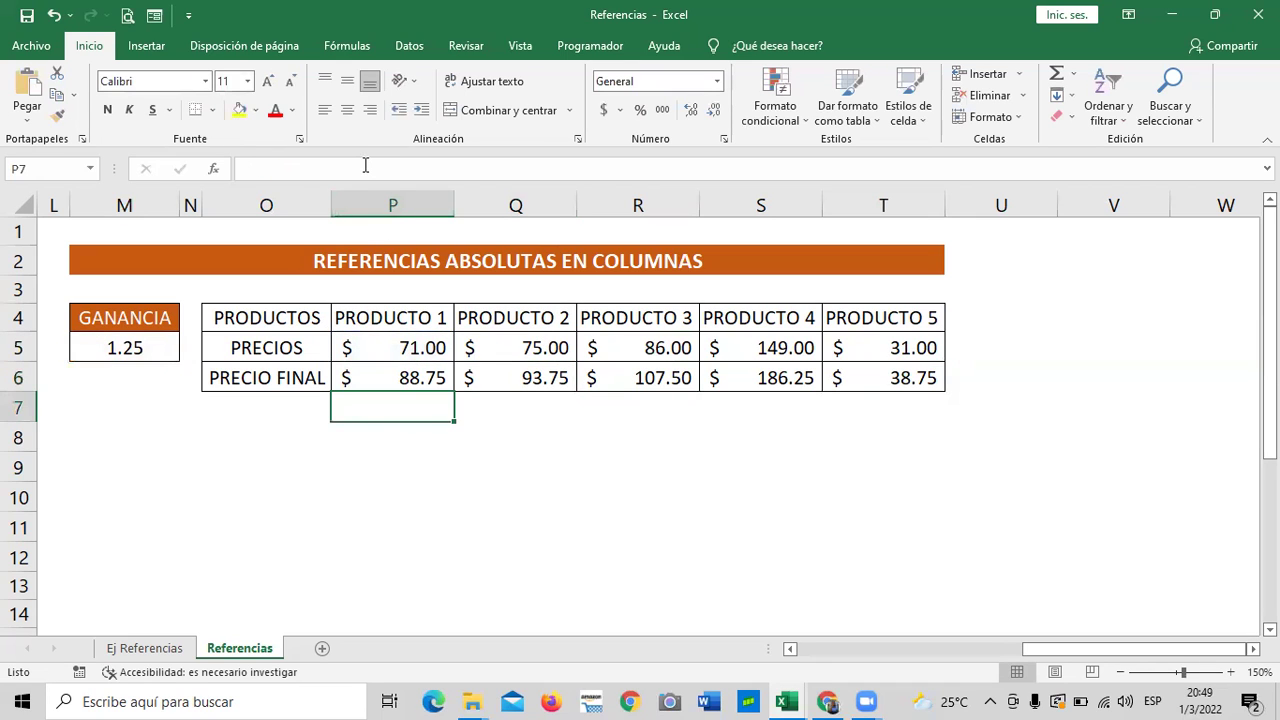
# Go back to the REFERENCIAS RELATIVAS and REFERENCIAS ABSOLUTAS EN FILAS tables at the start of the sheet for comparison.
pyautogui.click(638, 488)
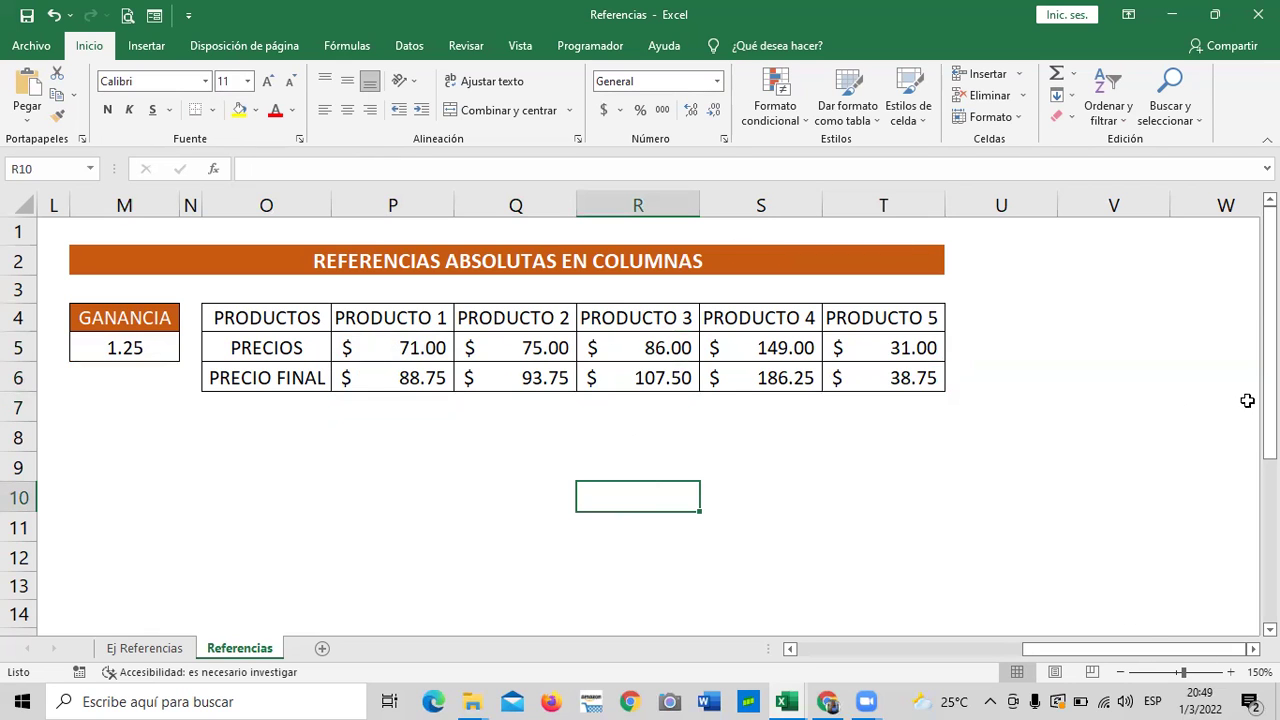
pyautogui.moveTo(1270, 370)
pyautogui.mouseDown()
pyautogui.moveTo(1270, 400)
pyautogui.moveTo(1270, 370)
pyautogui.mouseUp()
pyautogui.click(464, 468)
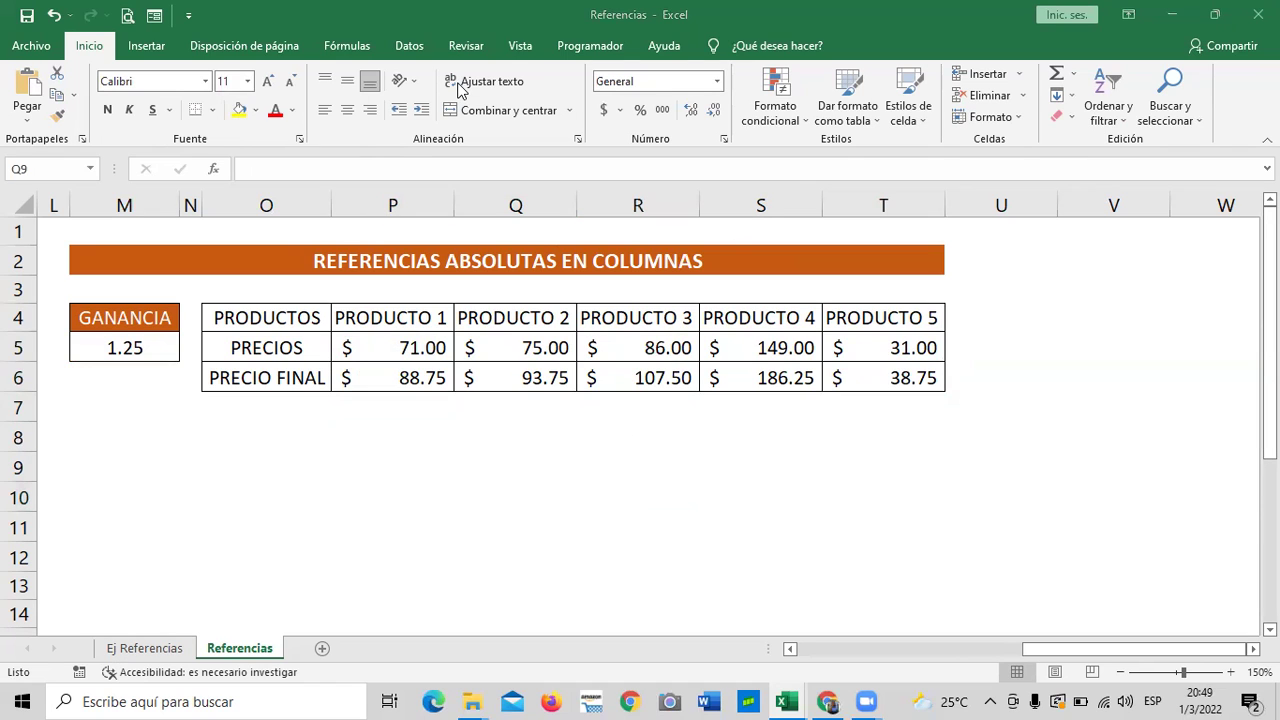
pyautogui.click(1053, 650)
pyautogui.moveTo(1030, 650); pyautogui.dragTo(808, 658)
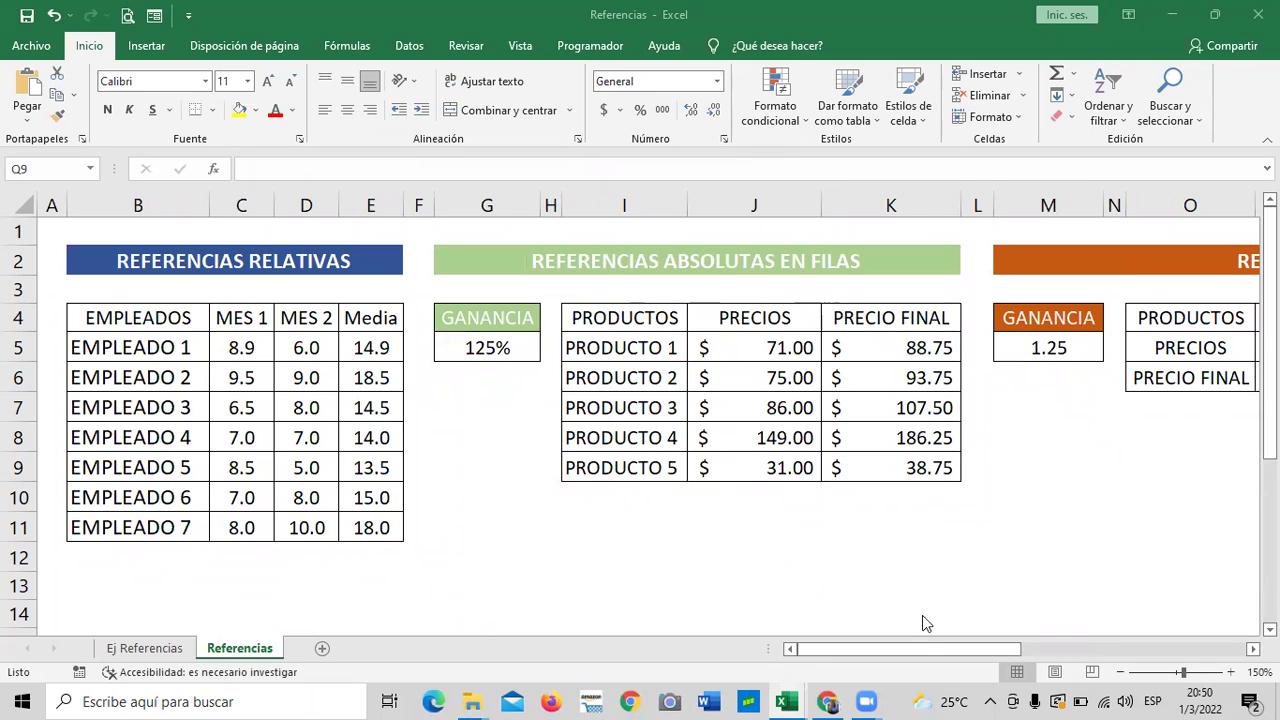
pyautogui.moveTo(968, 655); pyautogui.dragTo(877, 668)
# Switch to the online course page in Chrome and open the unit 1.8 Laboratorio 3.
pyautogui.moveTo(833, 699)
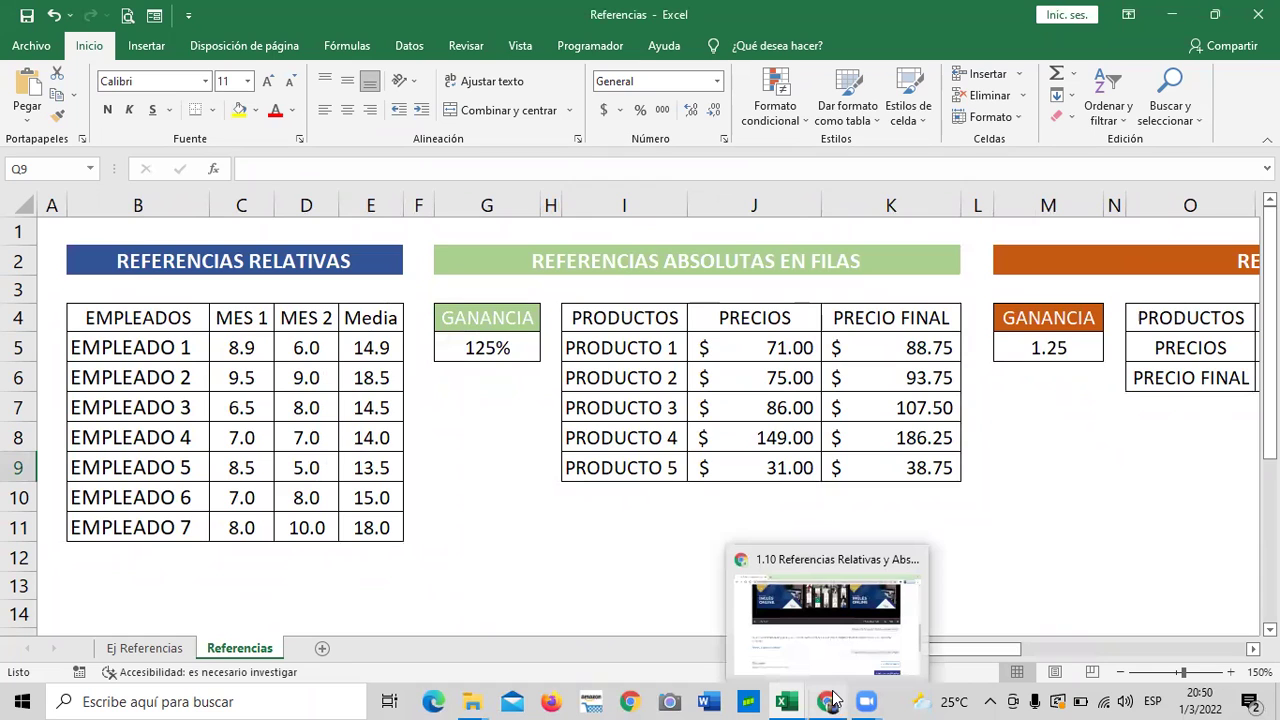
pyautogui.click(816, 661)
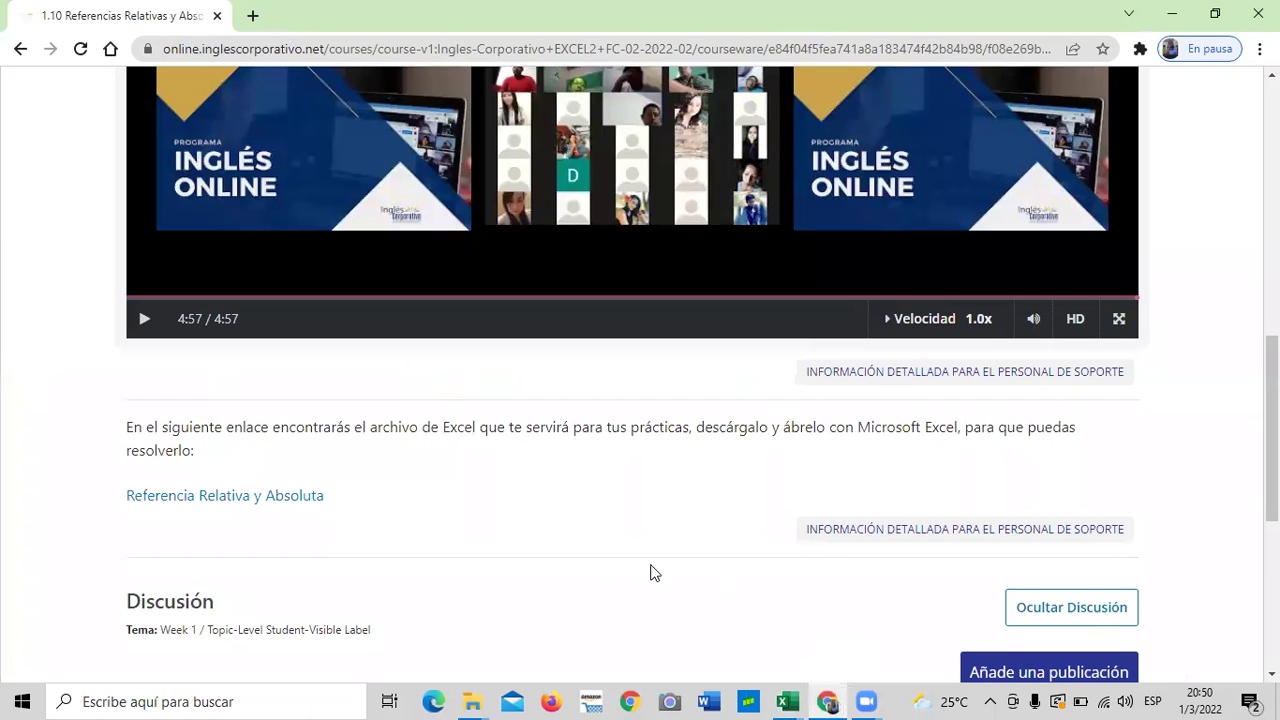
pyautogui.scroll(-2, 761, 590)
pyautogui.scroll(8, 761, 590)
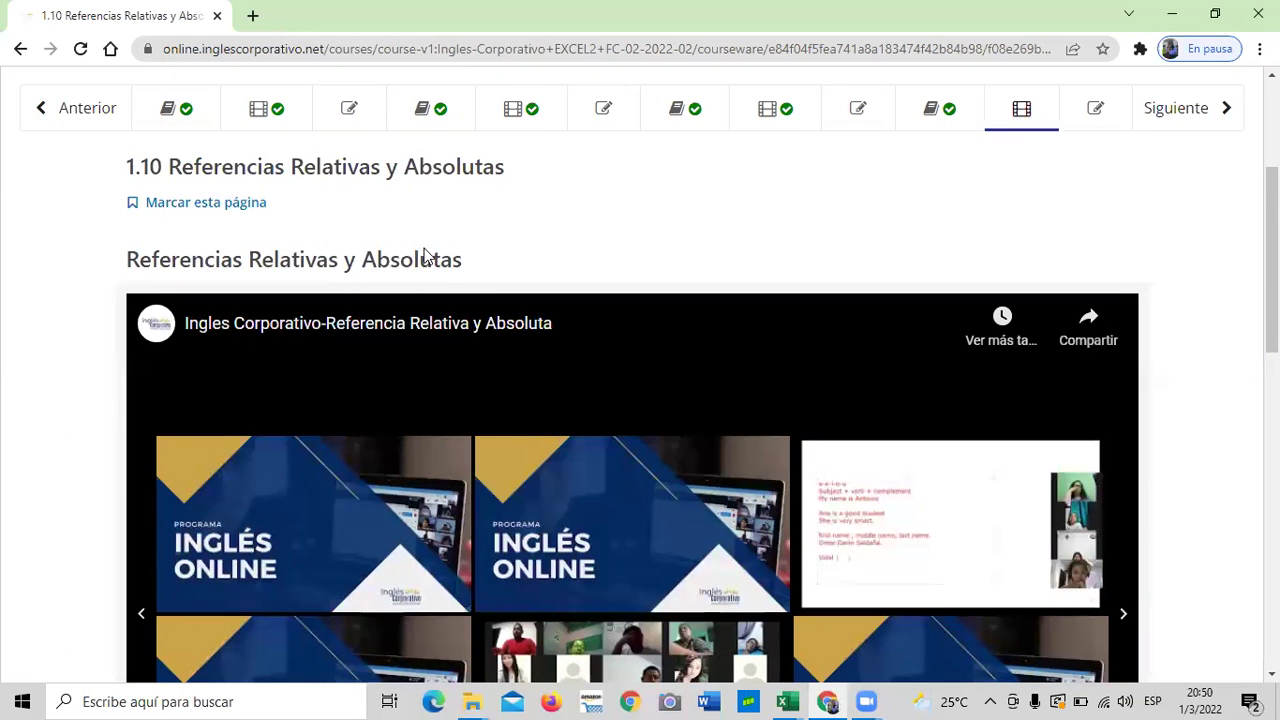
pyautogui.scroll(2, 879, 228)
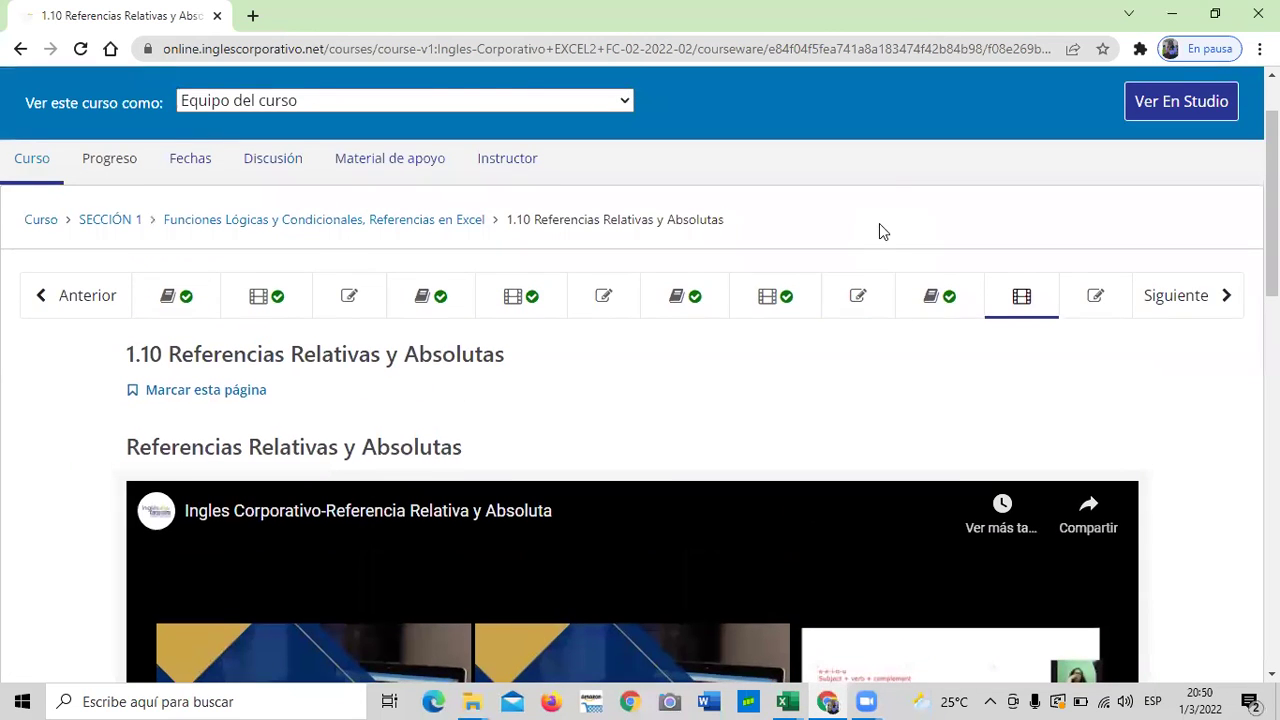
pyautogui.click(856, 300)
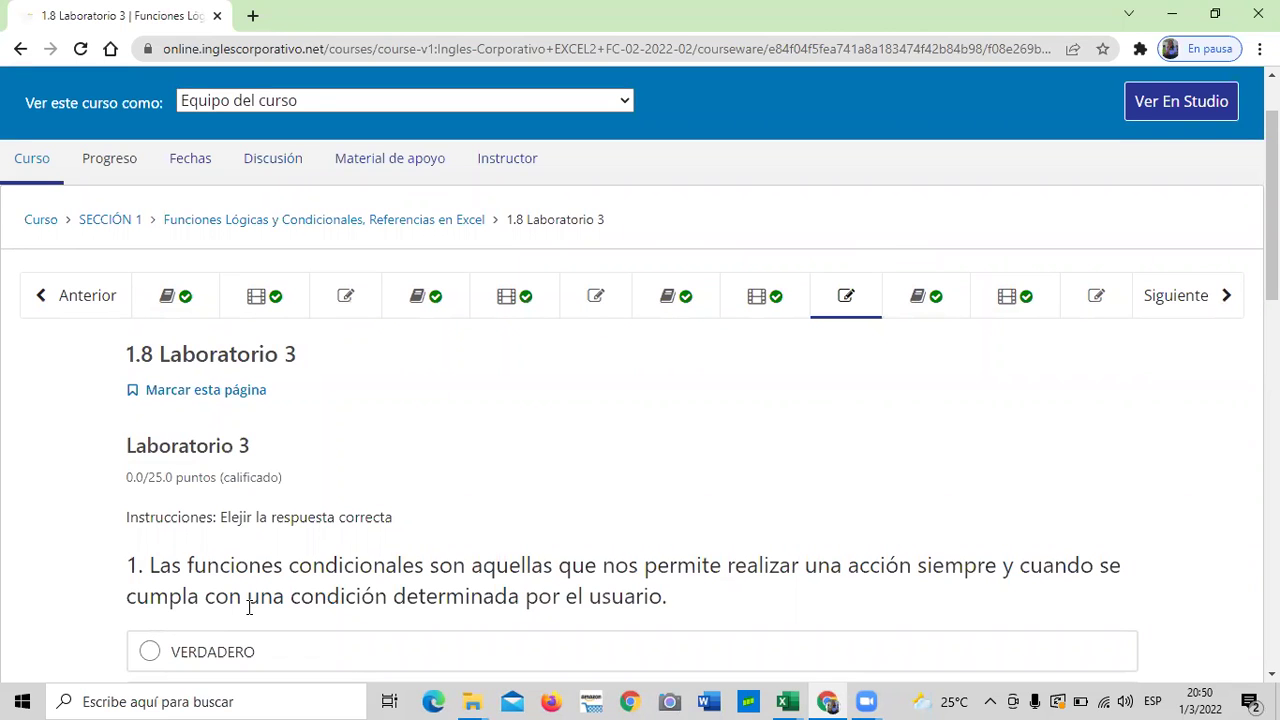
# Read through the Laboratorio 3 quiz questions 1 to 3 on conditional functions and their answer options.
pyautogui.scroll(-2, 429, 485)
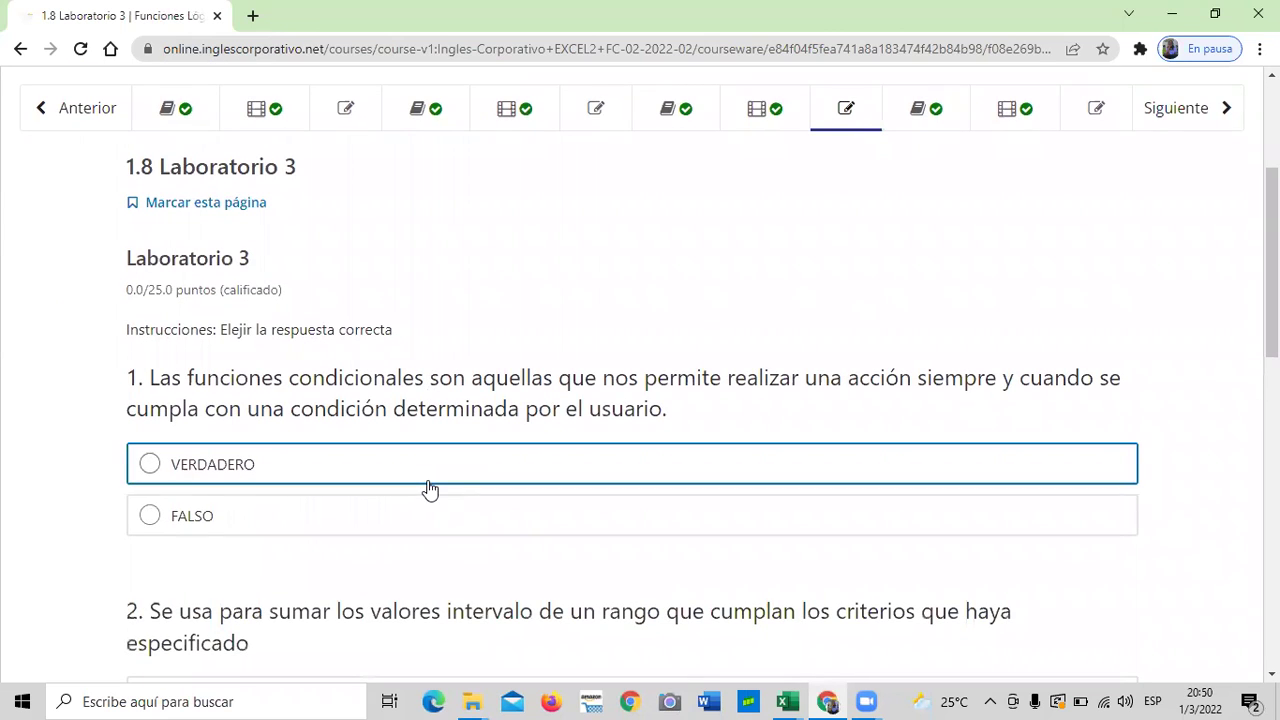
pyautogui.scroll(-1, 423, 526)
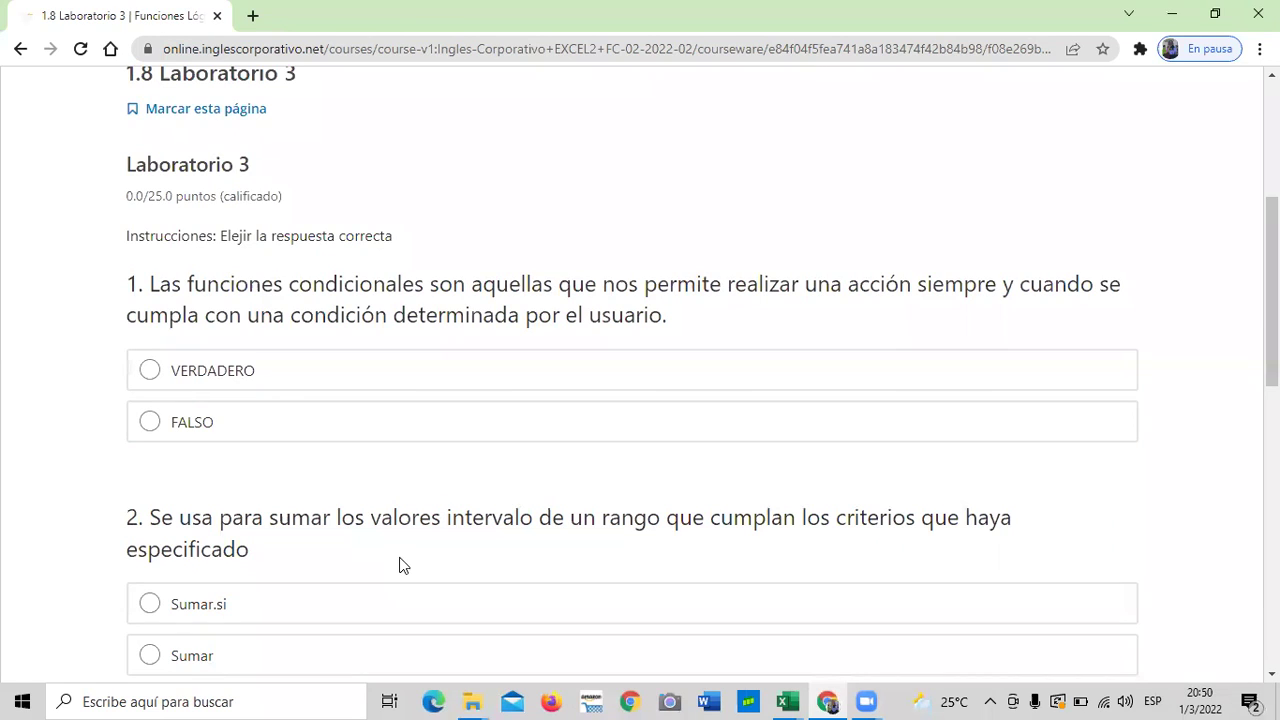
pyautogui.scroll(-1, 442, 402)
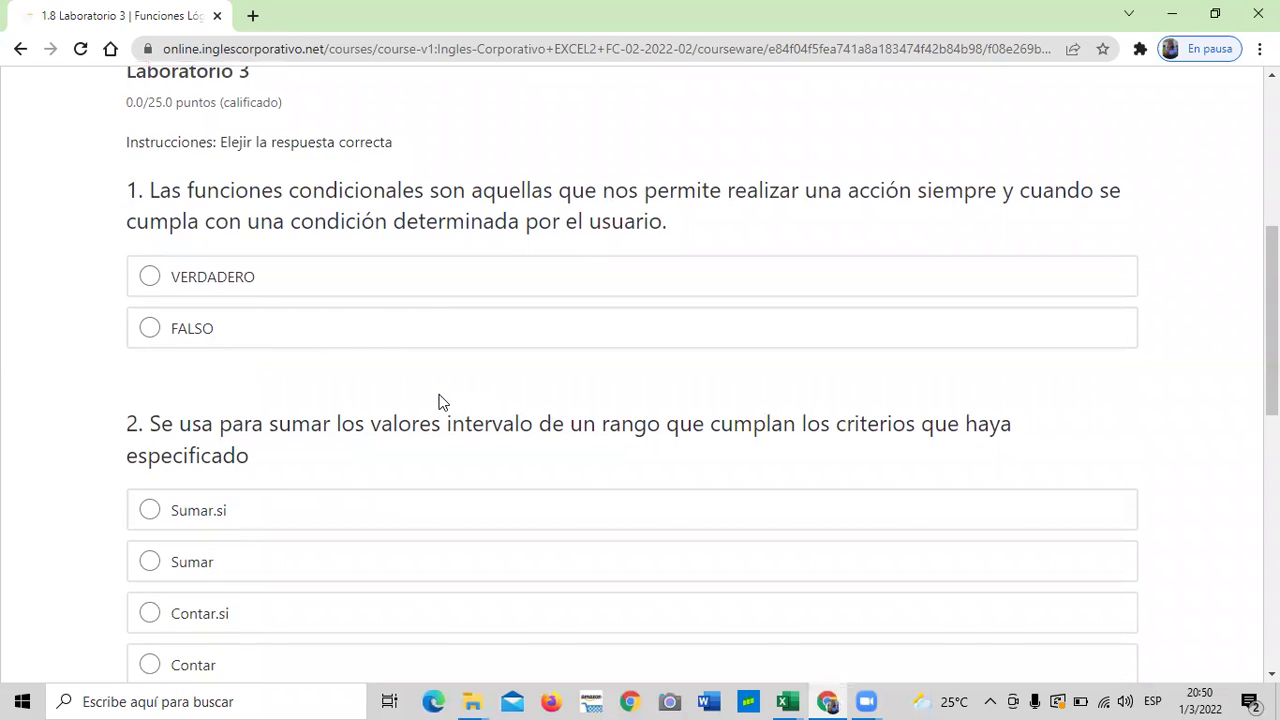
pyautogui.scroll(-1, 428, 490)
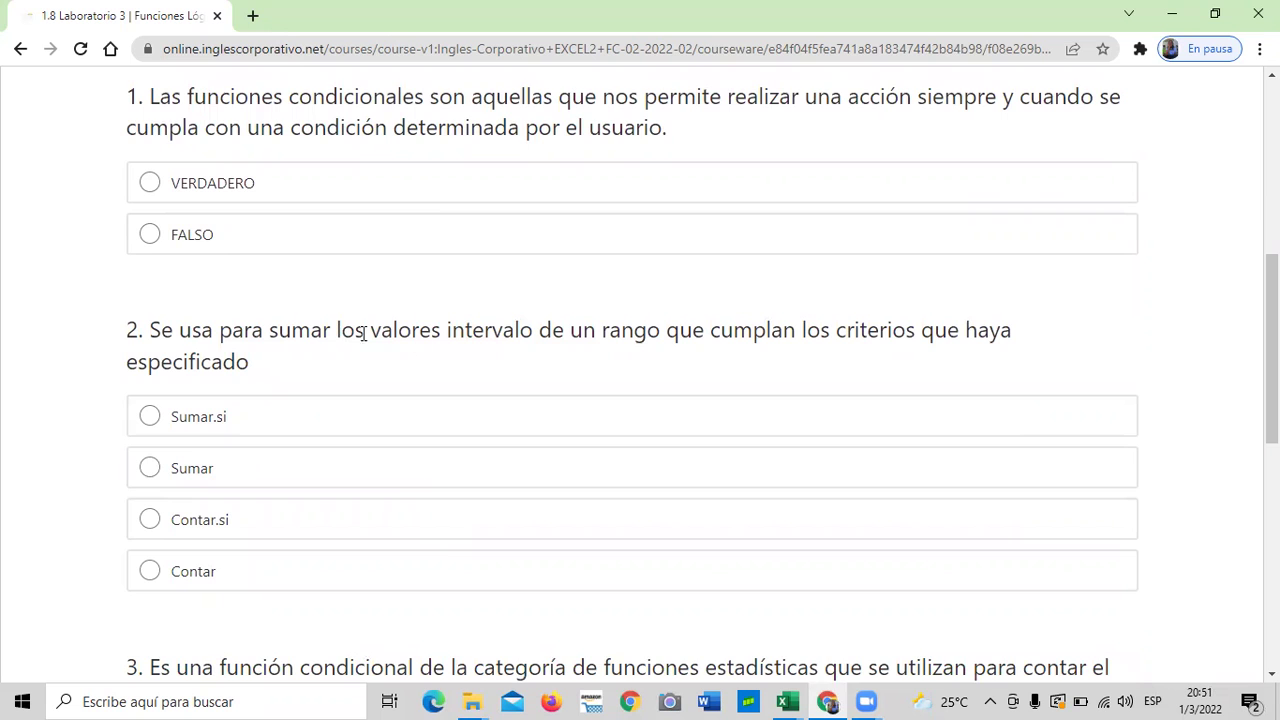
pyautogui.scroll(-3, 500, 374)
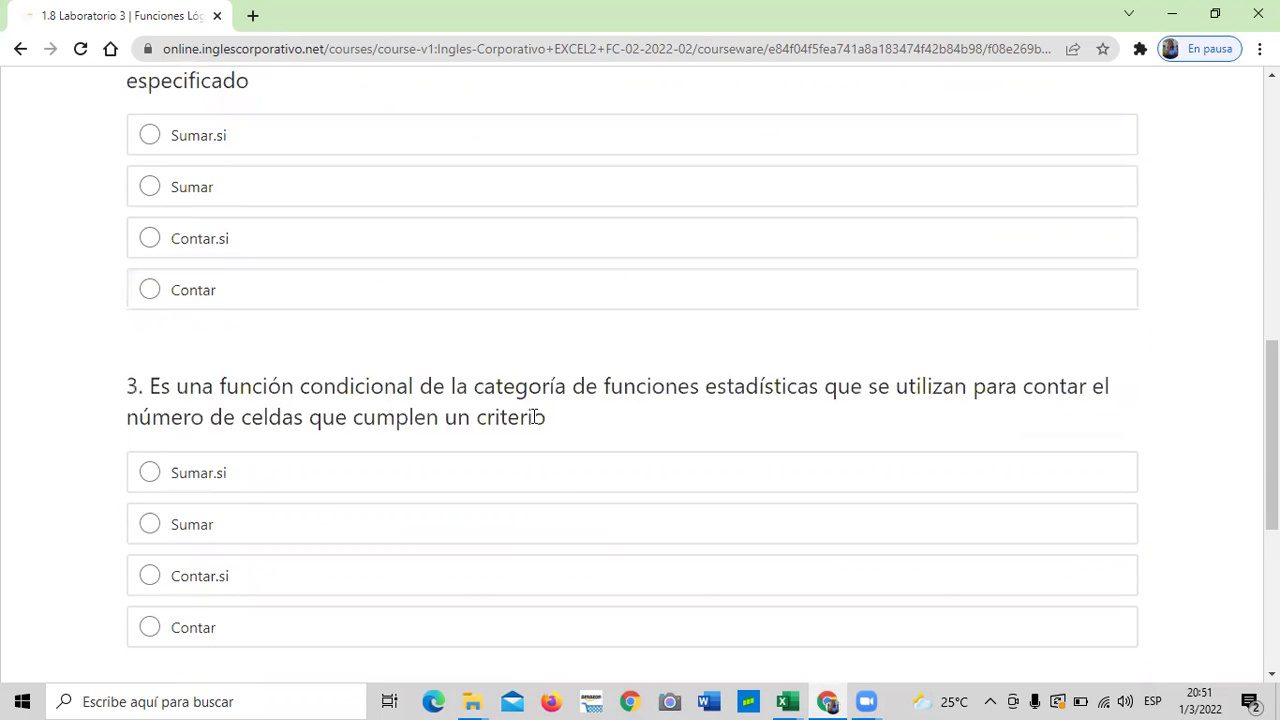